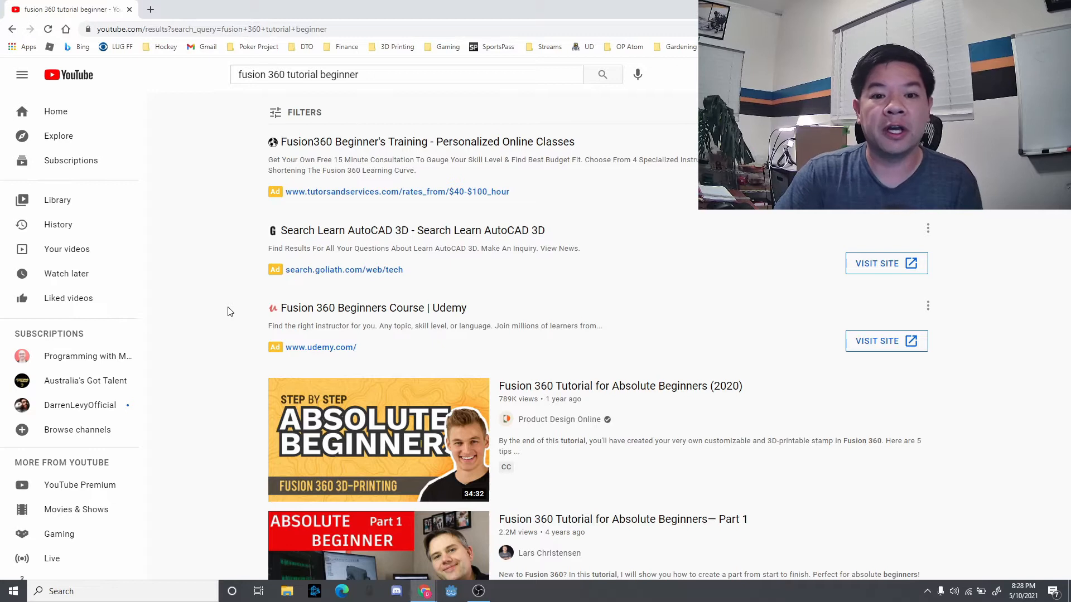
Search YouTube for "3d printing for beginners" and look through the resulting videos
{"action": "scroll", "coordinate": [227, 312], "scroll_direction": "down", "scroll_amount": 2}
{"action": "scroll", "coordinate": [228, 312], "scroll_direction": "up", "scroll_amount": 2}
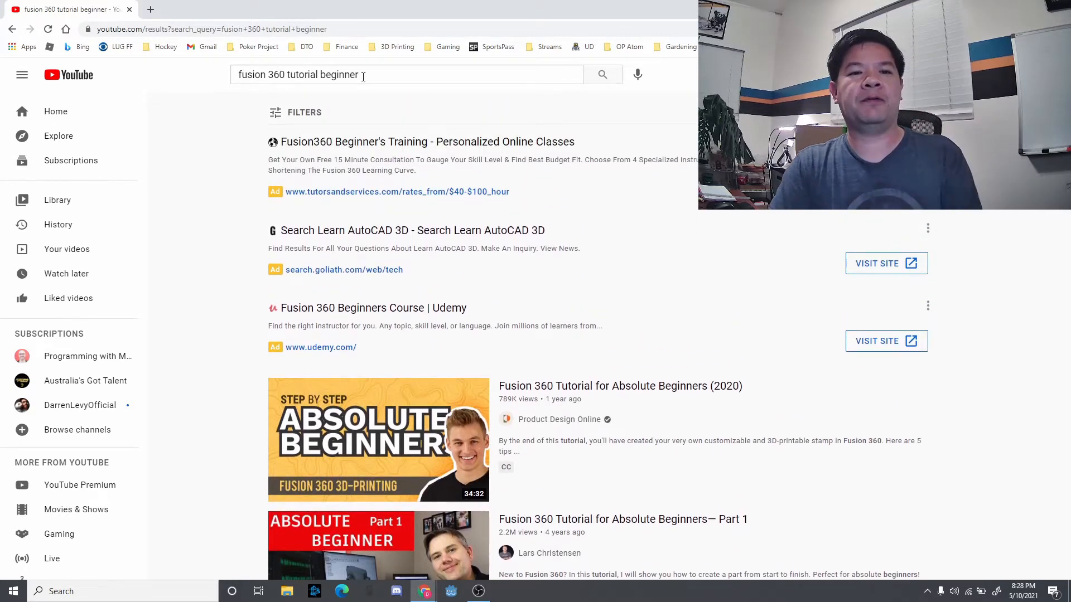
{"action": "triple_click", "coordinate": [375, 79]}
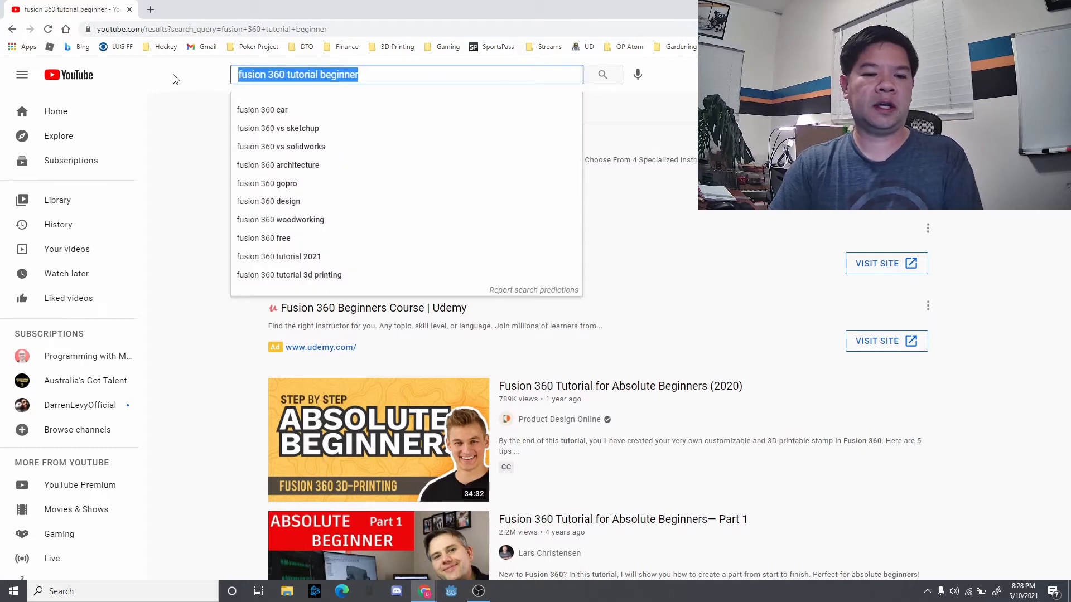
{"action": "type", "text": "3d printing"}
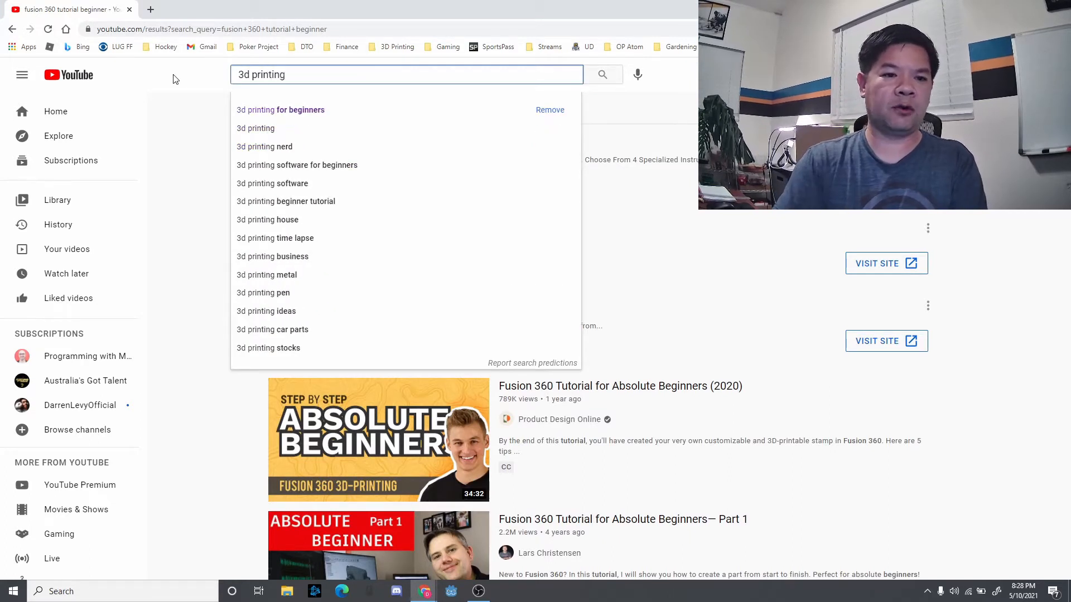
{"action": "left_click", "coordinate": [250, 111]}
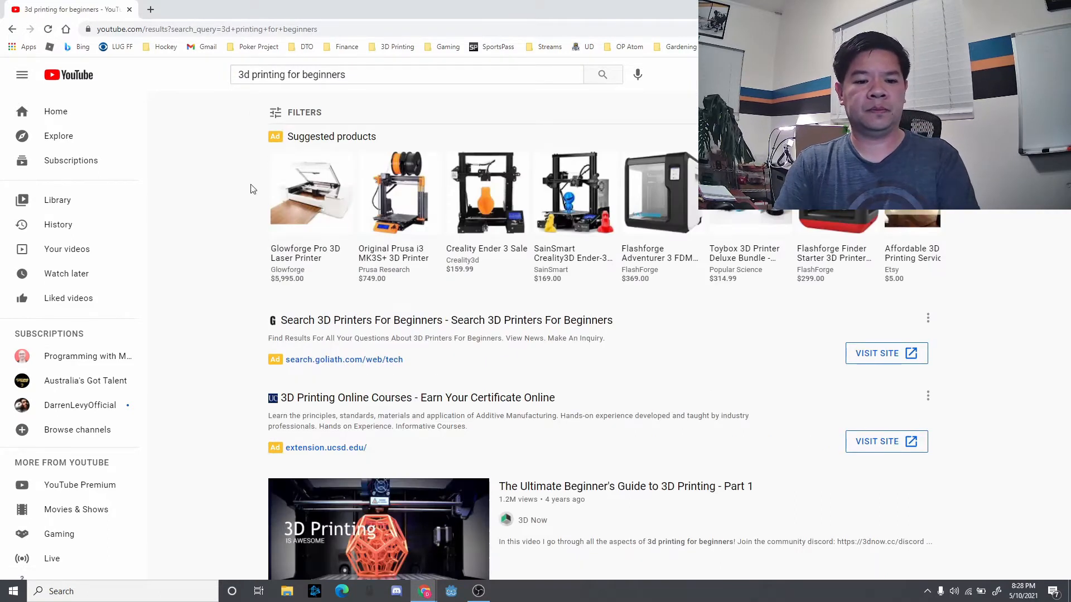
{"action": "scroll", "coordinate": [255, 377], "scroll_direction": "down", "scroll_amount": 4}
{"action": "scroll", "coordinate": [252, 382], "scroll_direction": "down", "scroll_amount": 2}
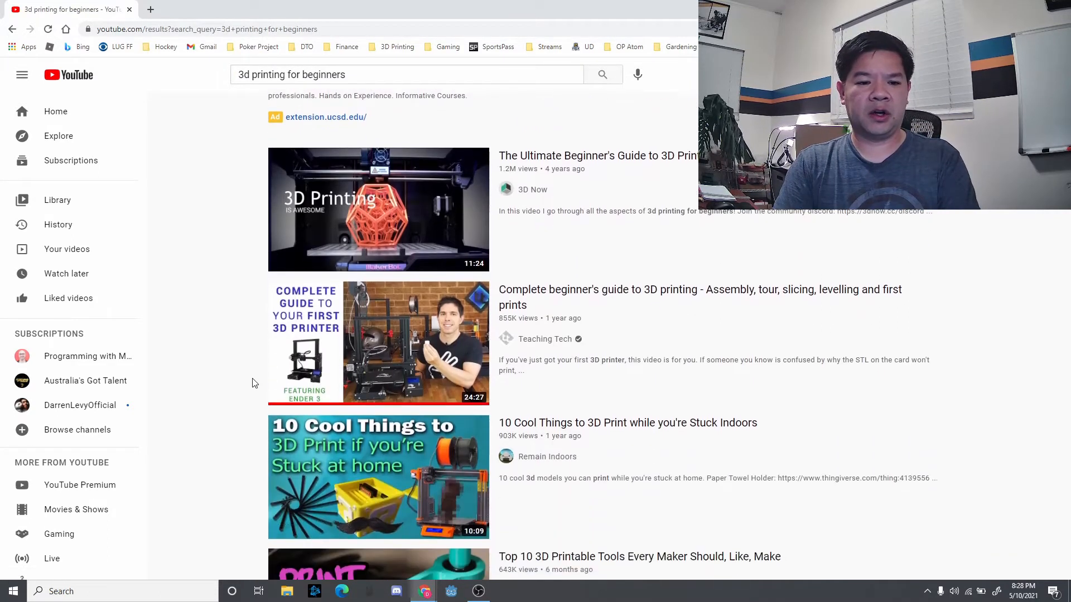
{"action": "scroll", "coordinate": [238, 392], "scroll_direction": "down", "scroll_amount": 7}
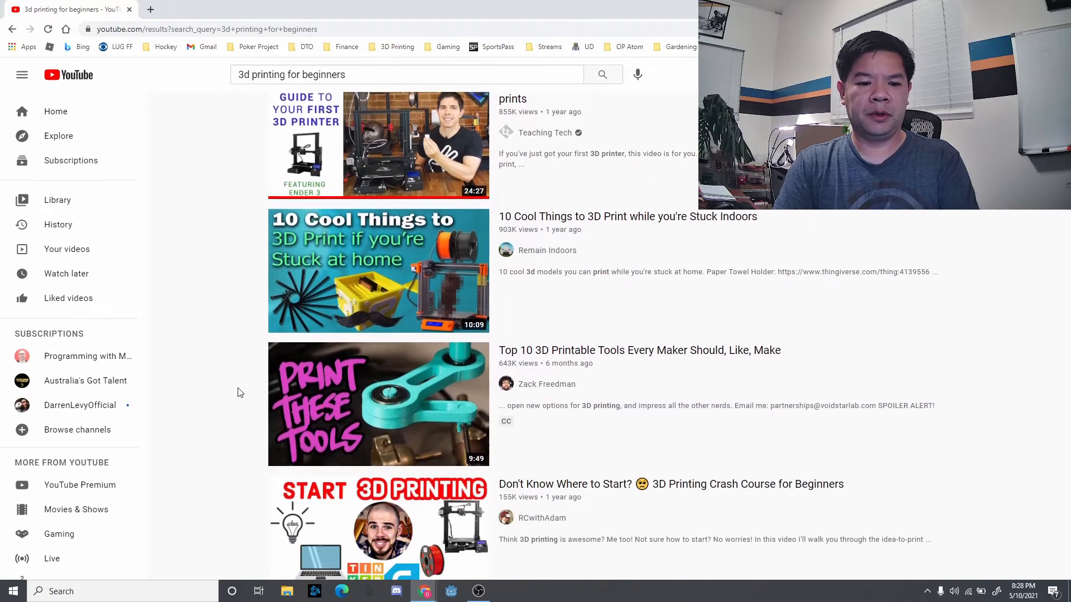
{"action": "scroll", "coordinate": [240, 392], "scroll_direction": "down", "scroll_amount": 2}
{"action": "scroll", "coordinate": [240, 393], "scroll_direction": "down", "scroll_amount": 1}
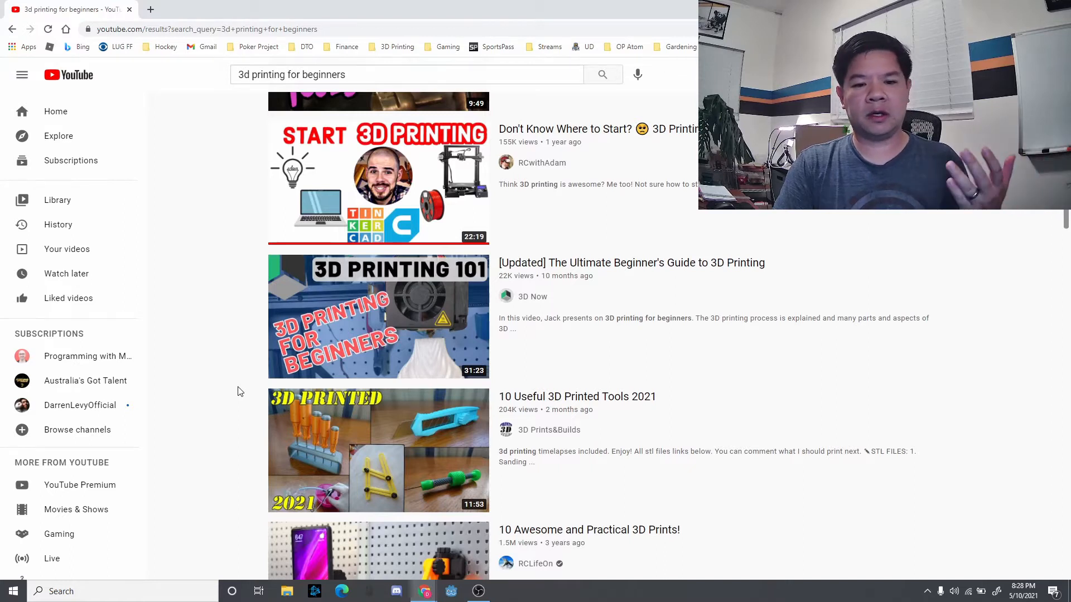
{"action": "scroll", "coordinate": [239, 392], "scroll_direction": "down", "scroll_amount": 3}
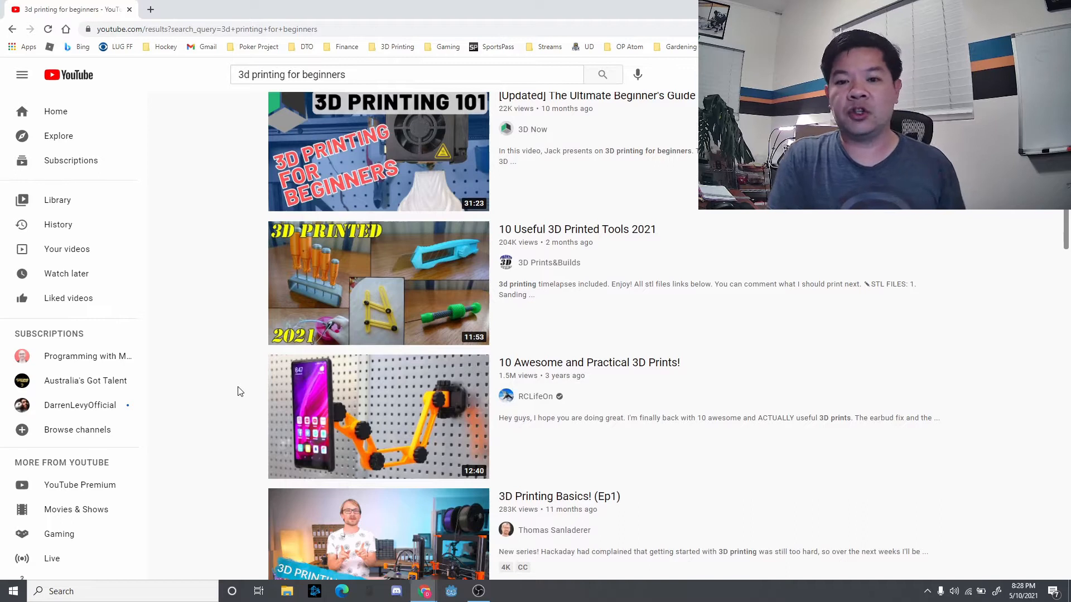
{"action": "scroll", "coordinate": [240, 393], "scroll_direction": "up", "scroll_amount": 15}
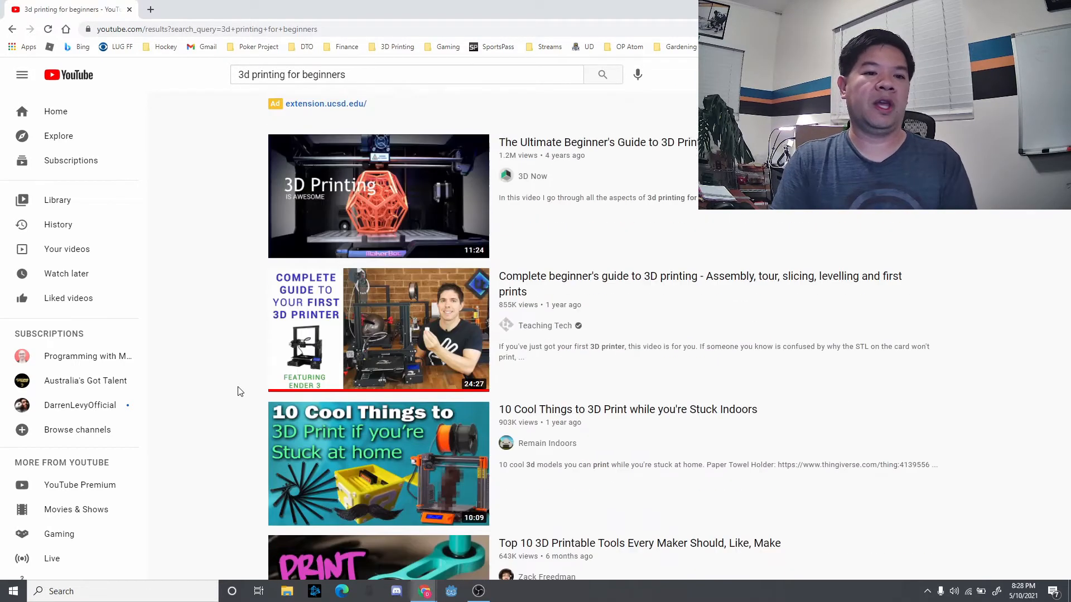
Search YouTube for "fusion 360 tutorial beginner" and look over the suggested beginner tutorials
{"action": "left_click", "coordinate": [369, 73]}
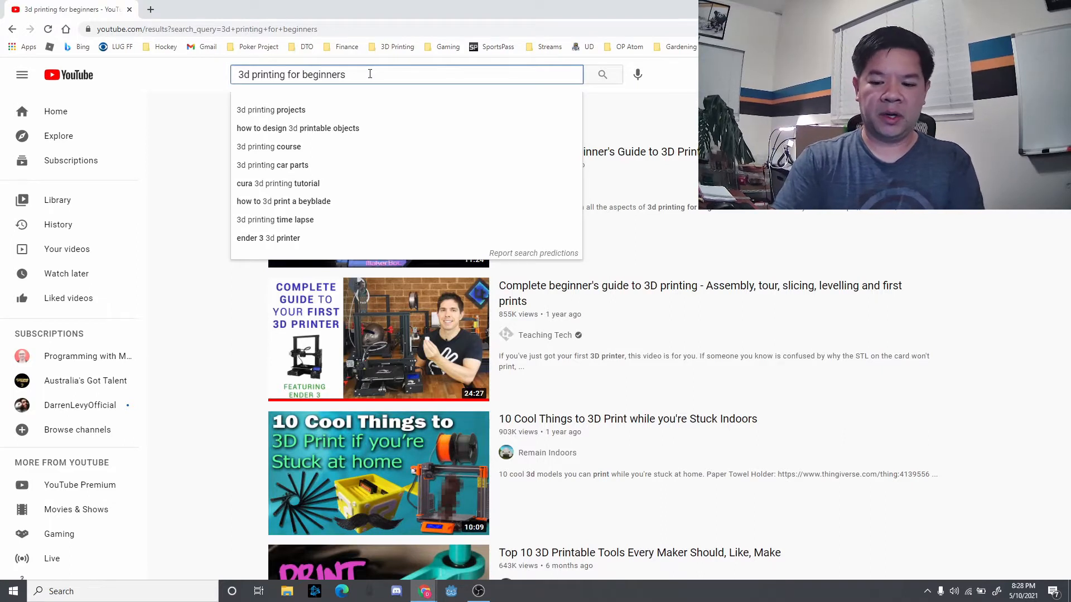
{"action": "key", "text": "BackSpace"}
{"action": "key", "text": "BackSpace"}
{"action": "key", "text": "BackSpace"}
{"action": "key", "text": "BackSpace"}
{"action": "key", "text": "BackSpace"}
{"action": "key", "text": "BackSpace"}
{"action": "key", "text": "BackSpace"}
{"action": "key", "text": "BackSpace"}
{"action": "key", "text": "BackSpace"}
{"action": "key", "text": "BackSpace"}
{"action": "key", "text": "BackSpace"}
{"action": "key", "text": "BackSpace"}
{"action": "key", "text": "BackSpace"}
{"action": "key", "text": "BackSpace"}
{"action": "key", "text": "BackSpace"}
{"action": "key", "text": "BackSpace"}
{"action": "key", "text": "BackSpace"}
{"action": "key", "text": "BackSpace"}
{"action": "key", "text": "BackSpace"}
{"action": "key", "text": "BackSpace"}
{"action": "key", "text": "BackSpace"}
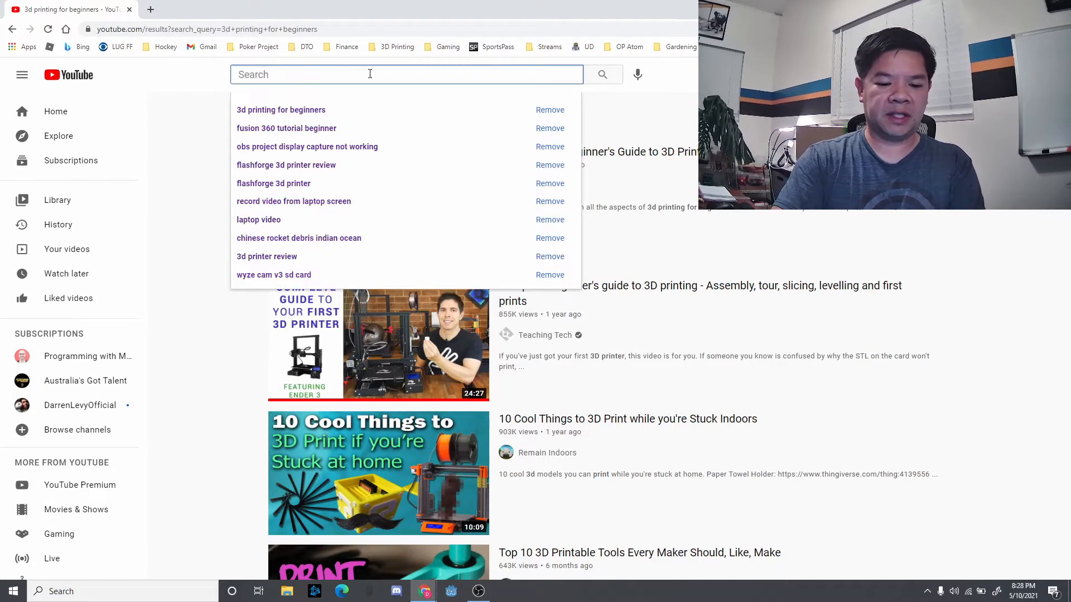
{"action": "type", "text": "fusion"}
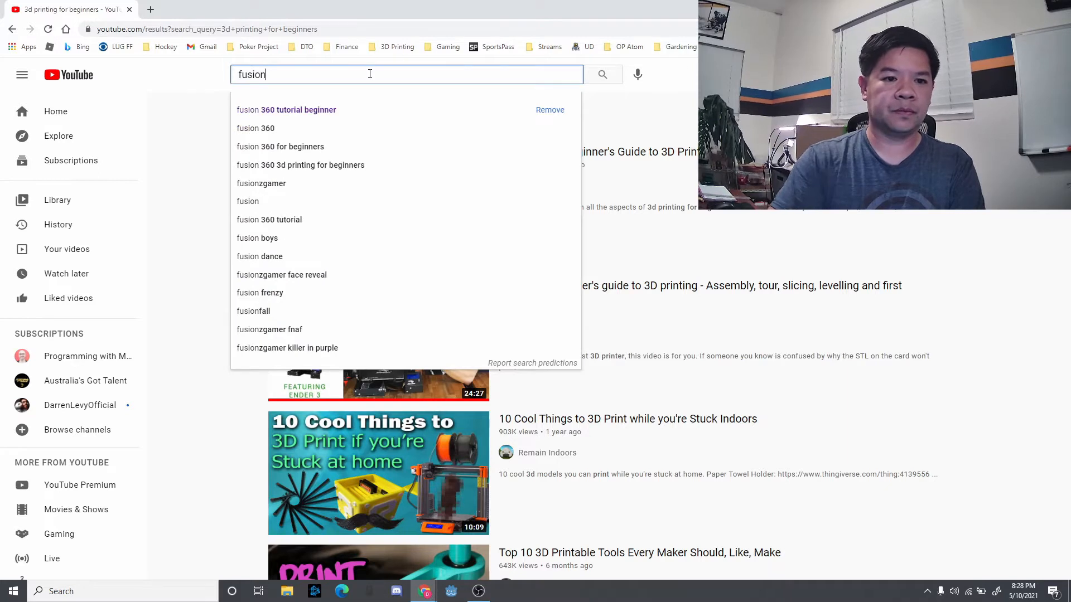
{"action": "left_click", "coordinate": [337, 111]}
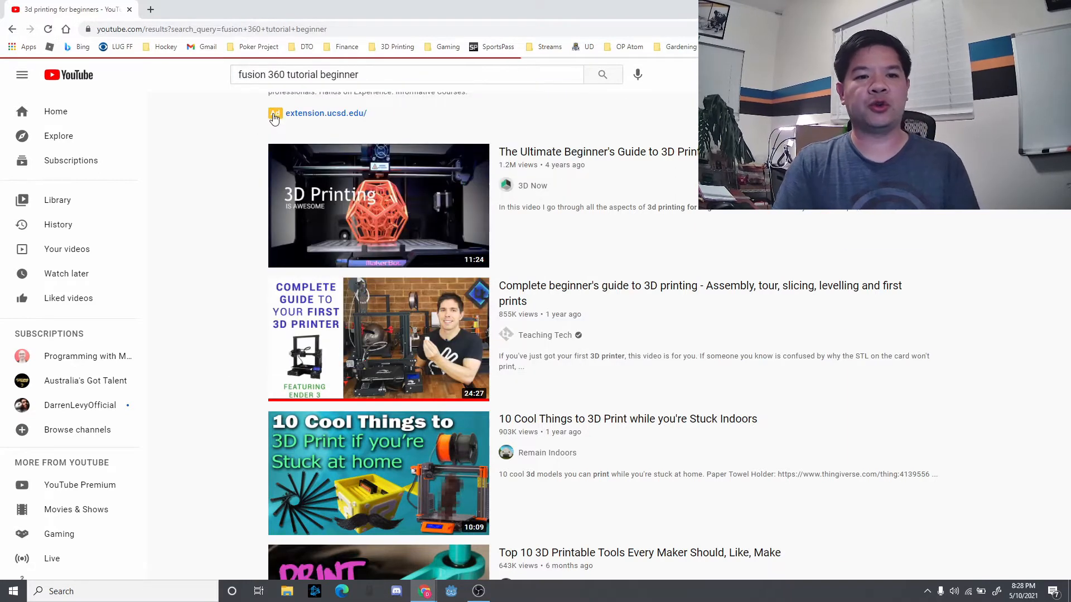
{"action": "scroll", "coordinate": [227, 306], "scroll_direction": "down", "scroll_amount": 3}
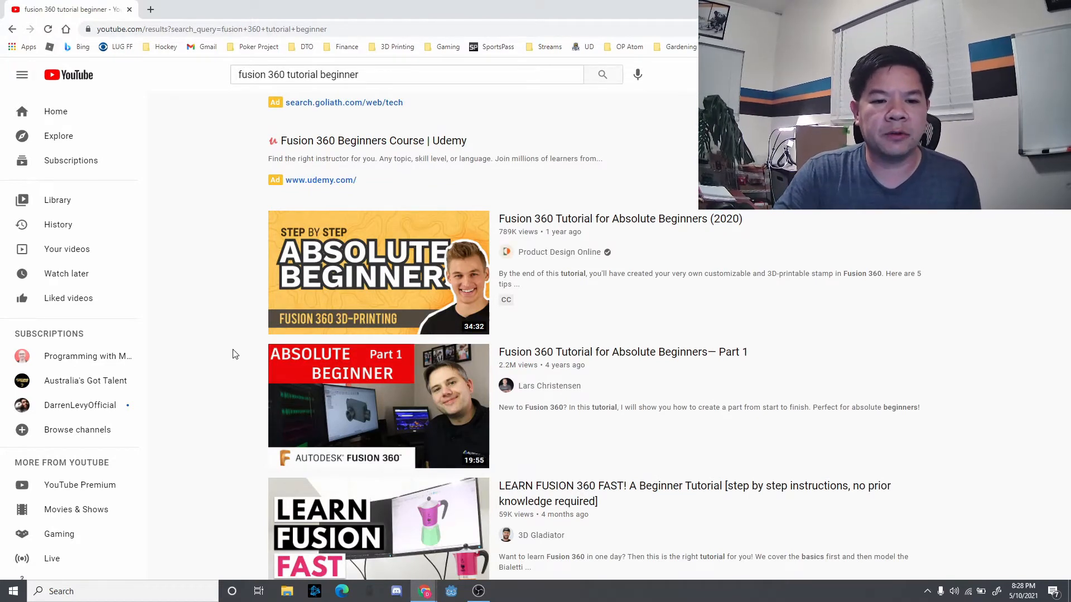
{"action": "mouse_move", "coordinate": [417, 393]}
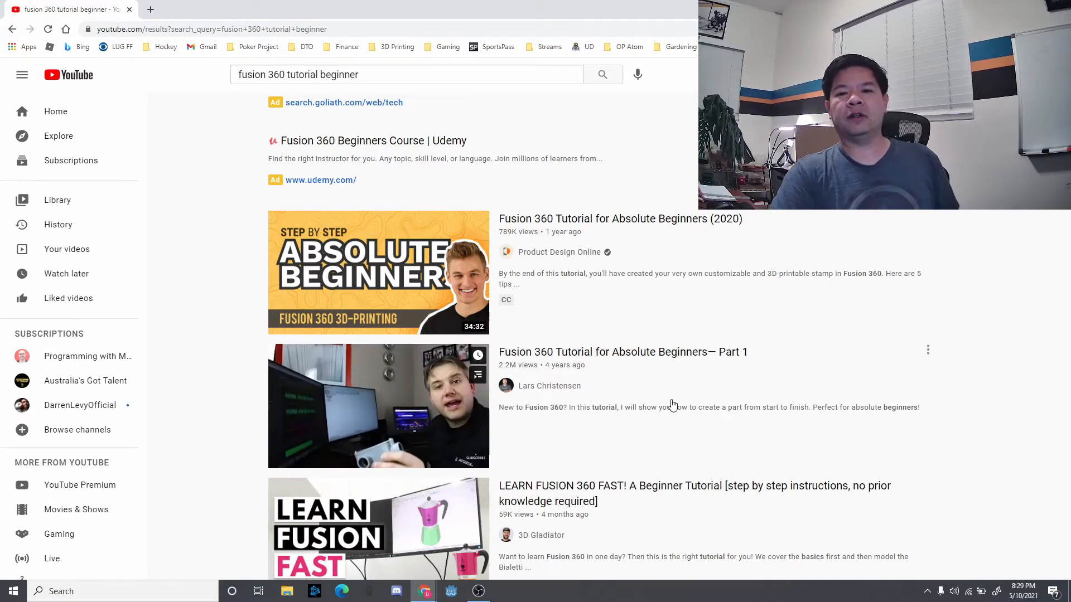
Switch to Autodesk Fusion 360 and start a new sketch on the horizontal XY plane
{"action": "left_click", "coordinate": [1006, 7]}
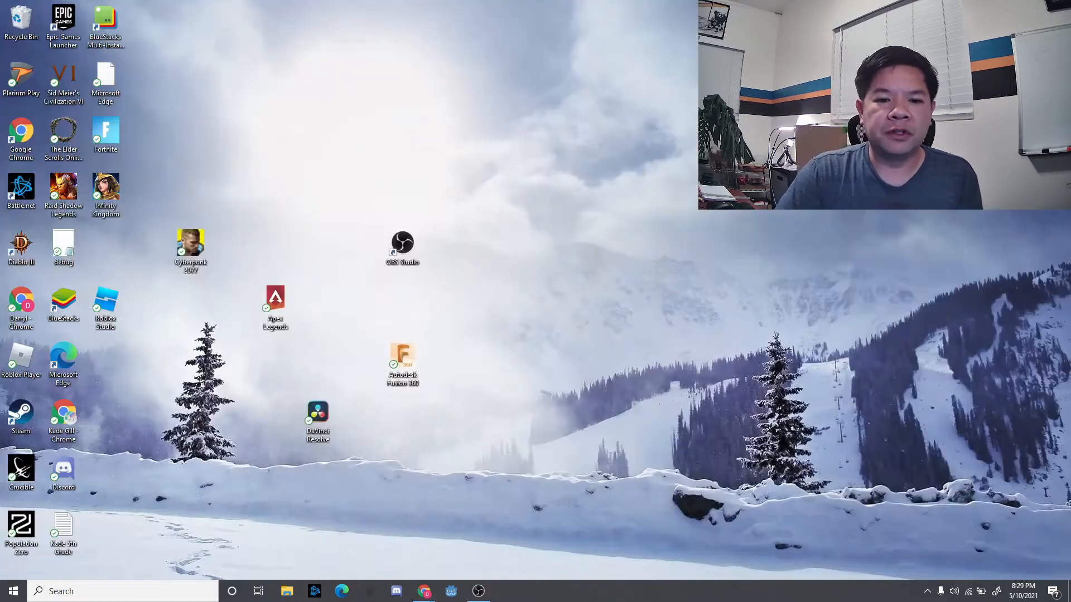
{"action": "double_click", "coordinate": [397, 353]}
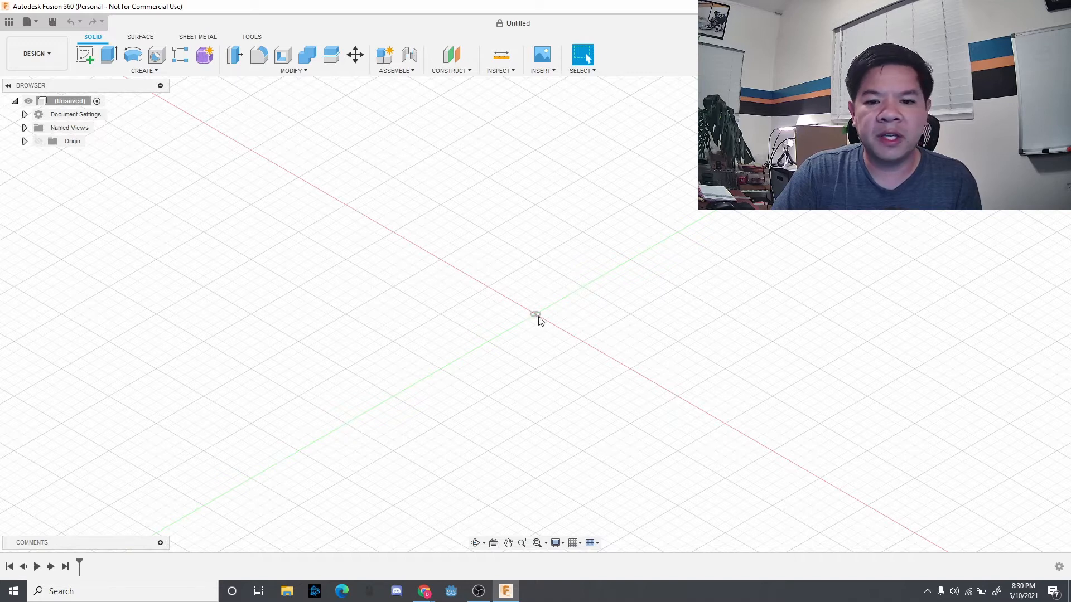
{"action": "left_click", "coordinate": [143, 70]}
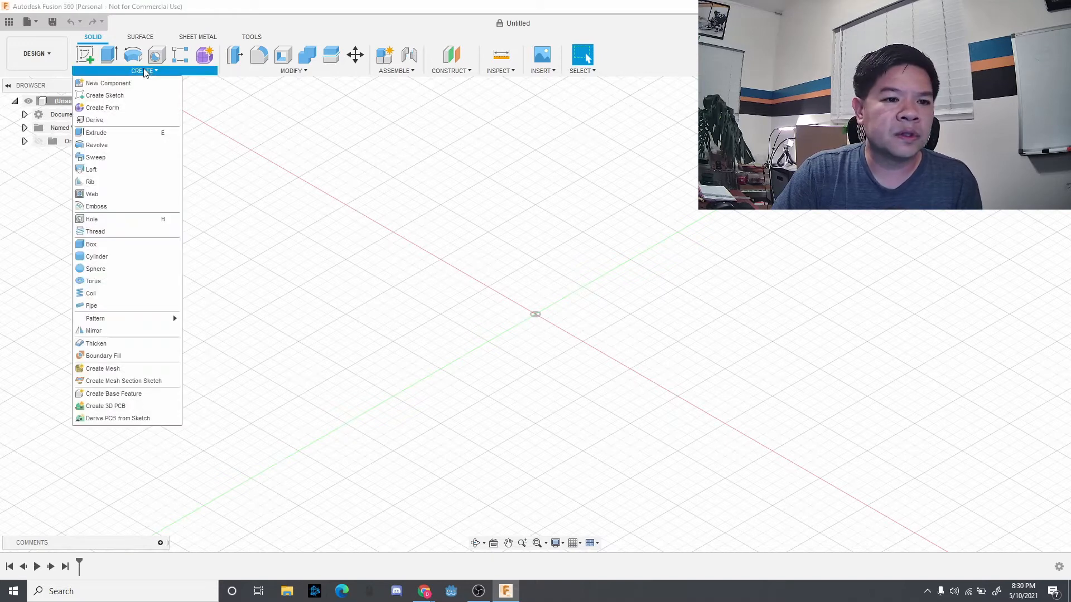
{"action": "left_click", "coordinate": [134, 95]}
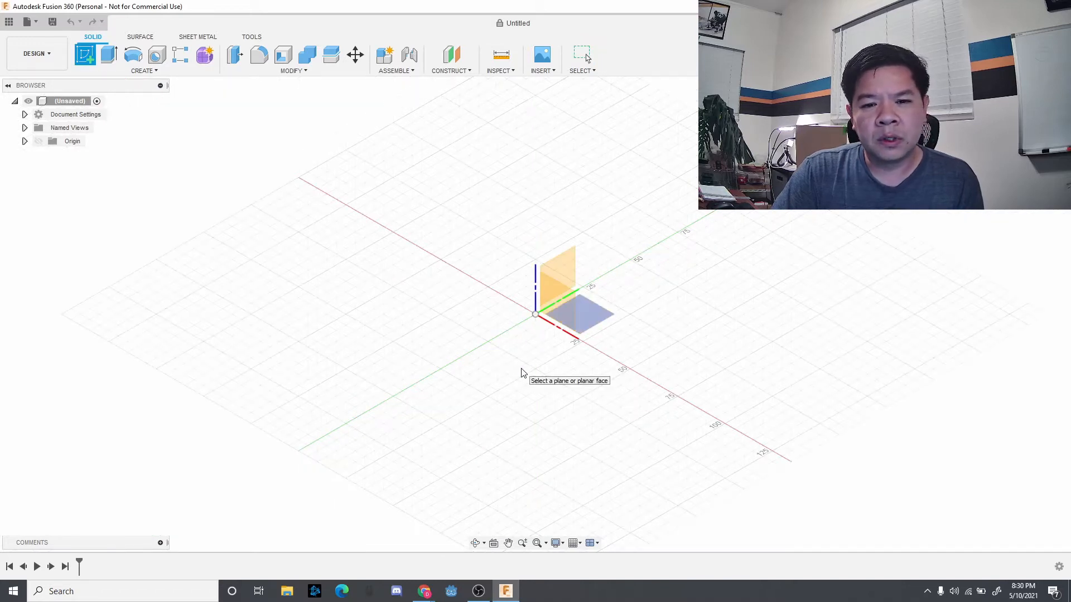
{"action": "left_click", "coordinate": [598, 319]}
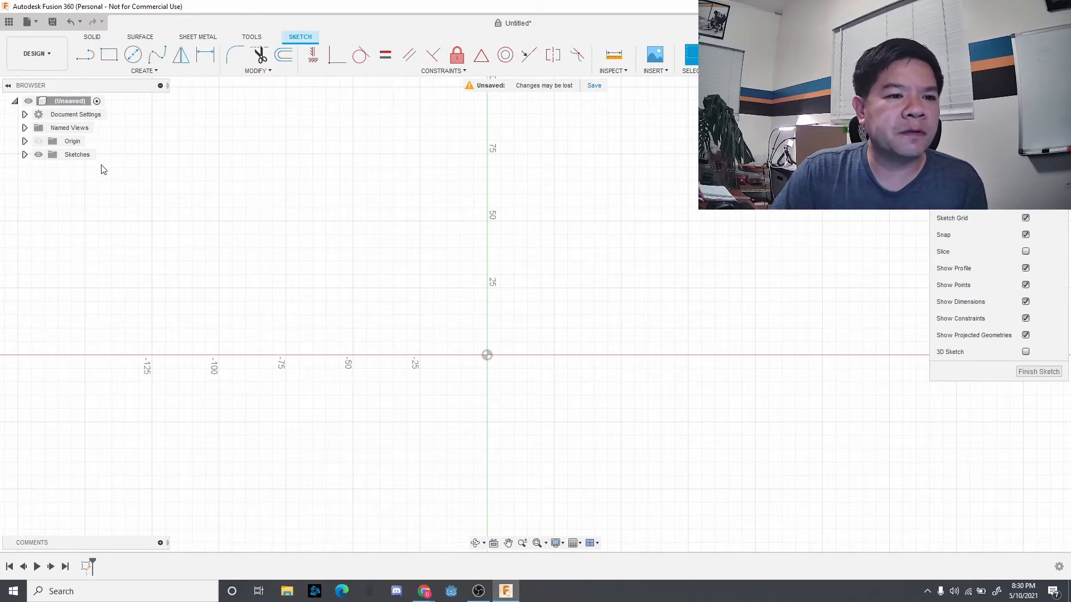
Sketch a six-sided circumscribed polygon centred on the origin with a 50 mm radius
{"action": "left_click", "coordinate": [144, 71]}
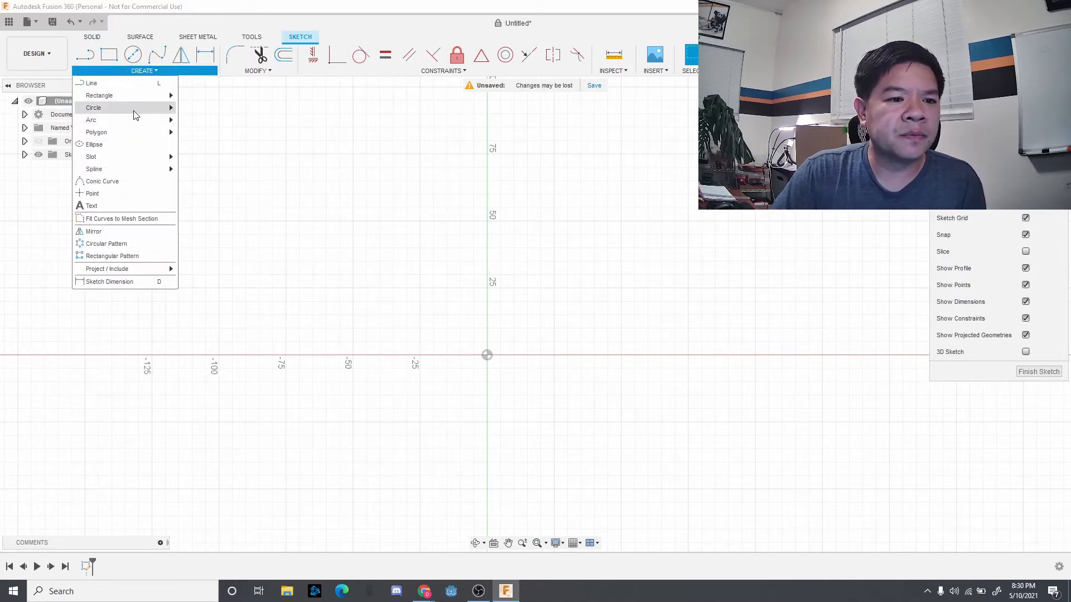
{"action": "mouse_move", "coordinate": [133, 138]}
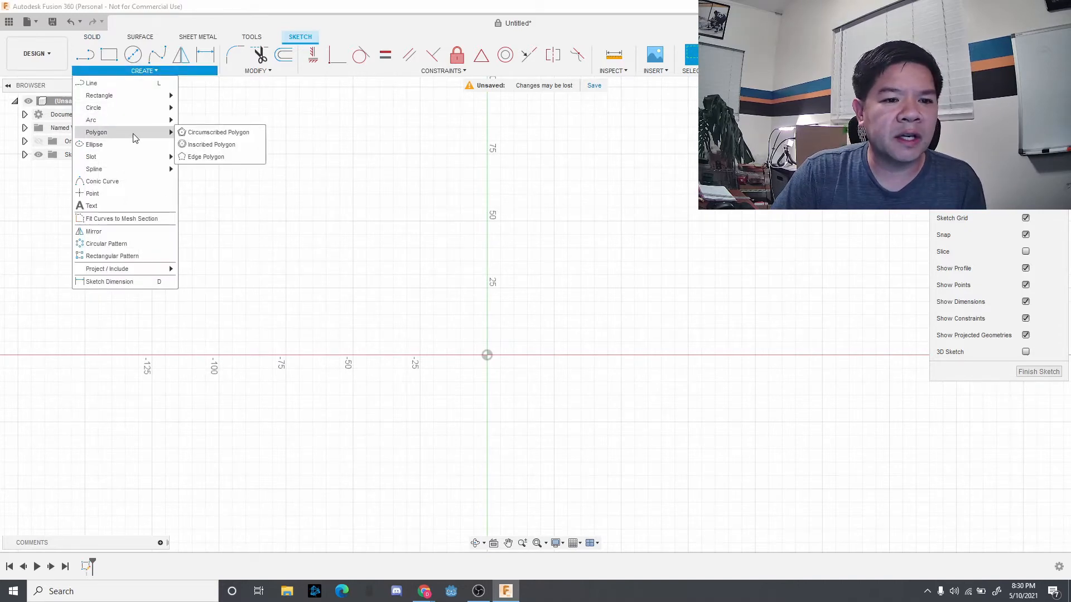
{"action": "left_click", "coordinate": [203, 134]}
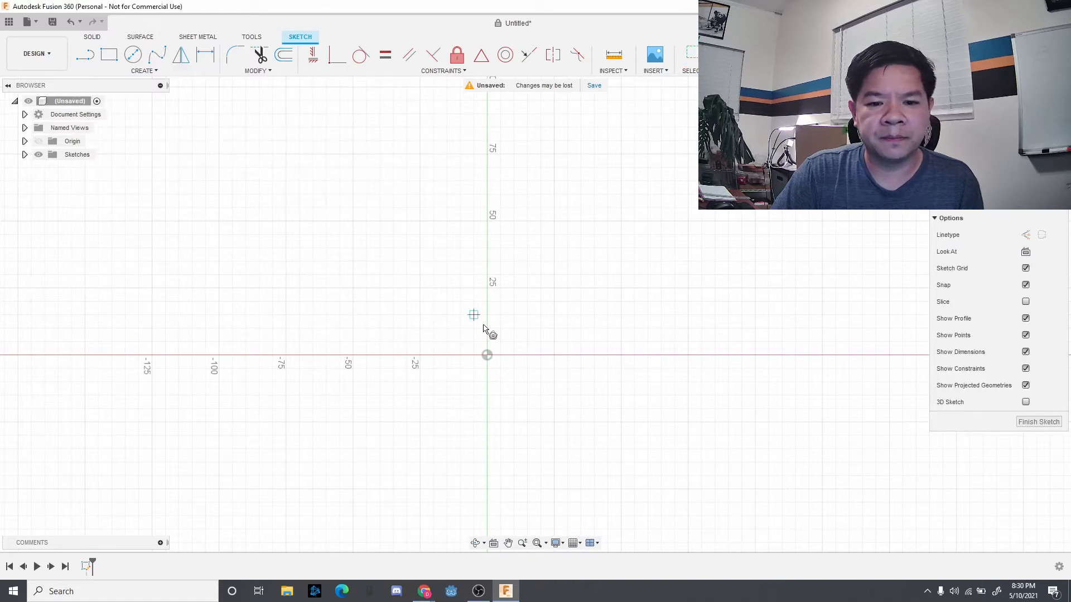
{"action": "left_click", "coordinate": [487, 355]}
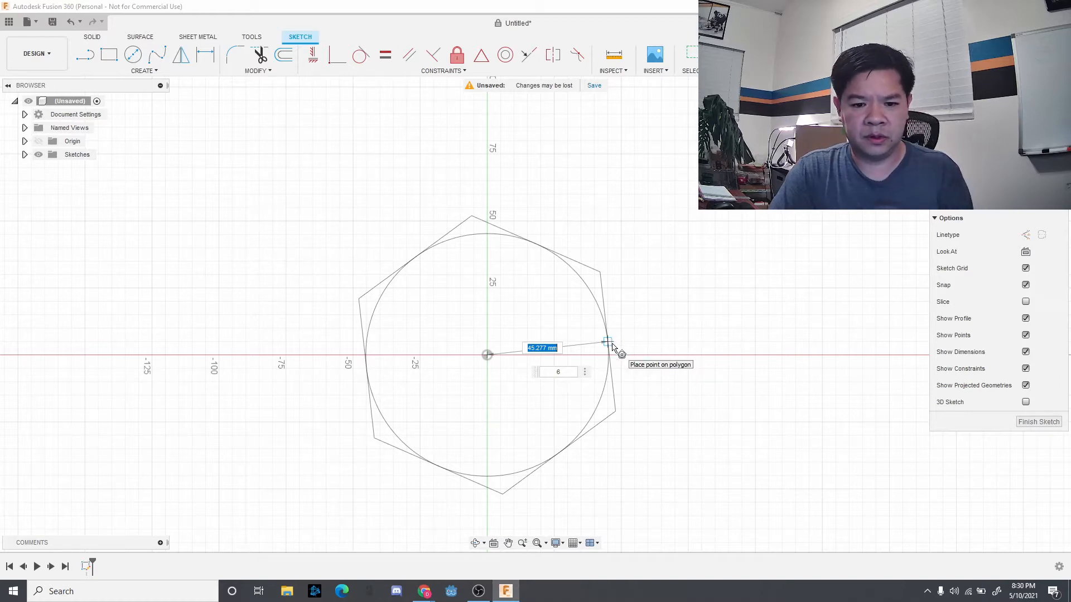
{"action": "type", "text": "50"}
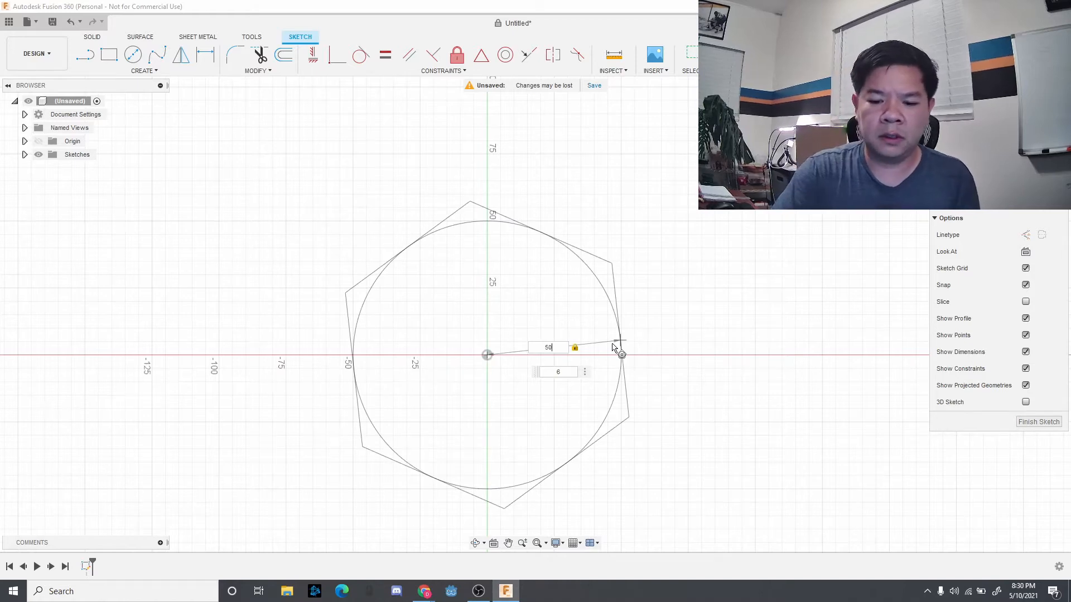
{"action": "key", "text": "Return"}
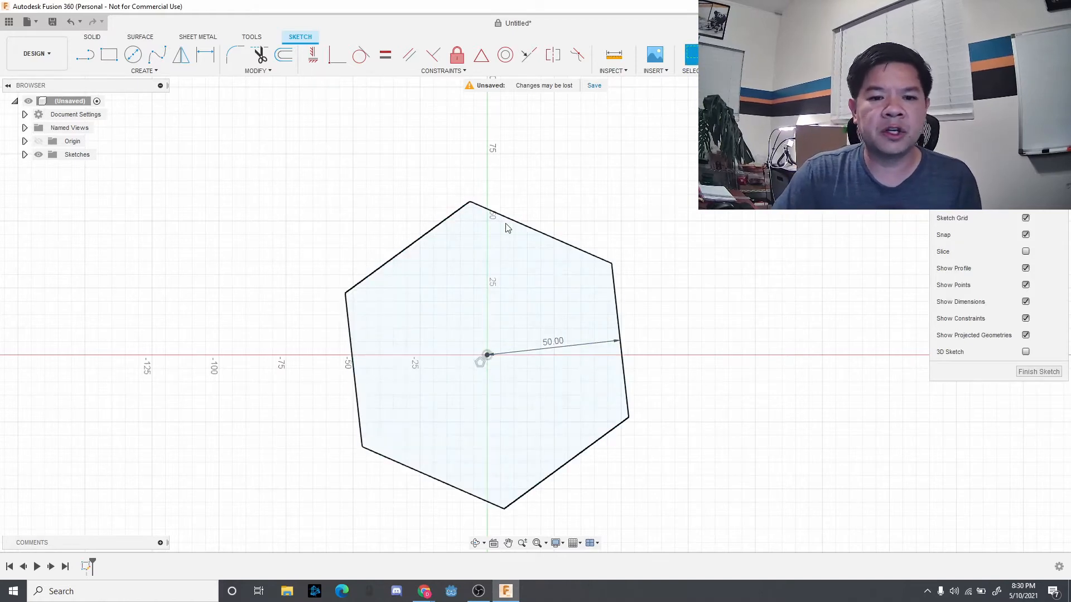
Apply a Horizontal/Vertical constraint to the hexagon's lower edge
{"action": "left_click", "coordinate": [469, 491]}
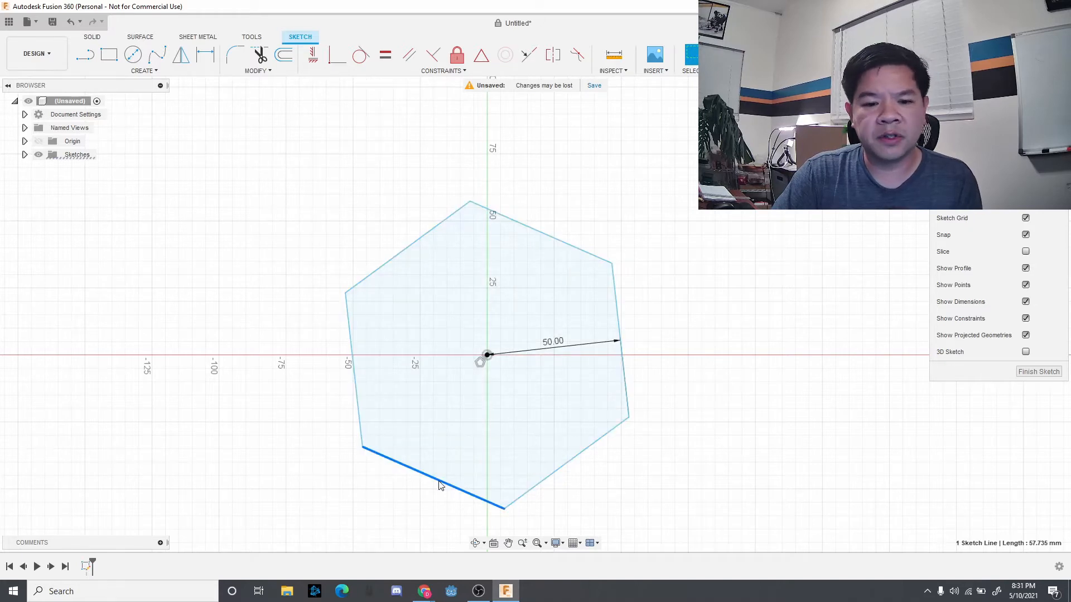
{"action": "right_click", "coordinate": [439, 485]}
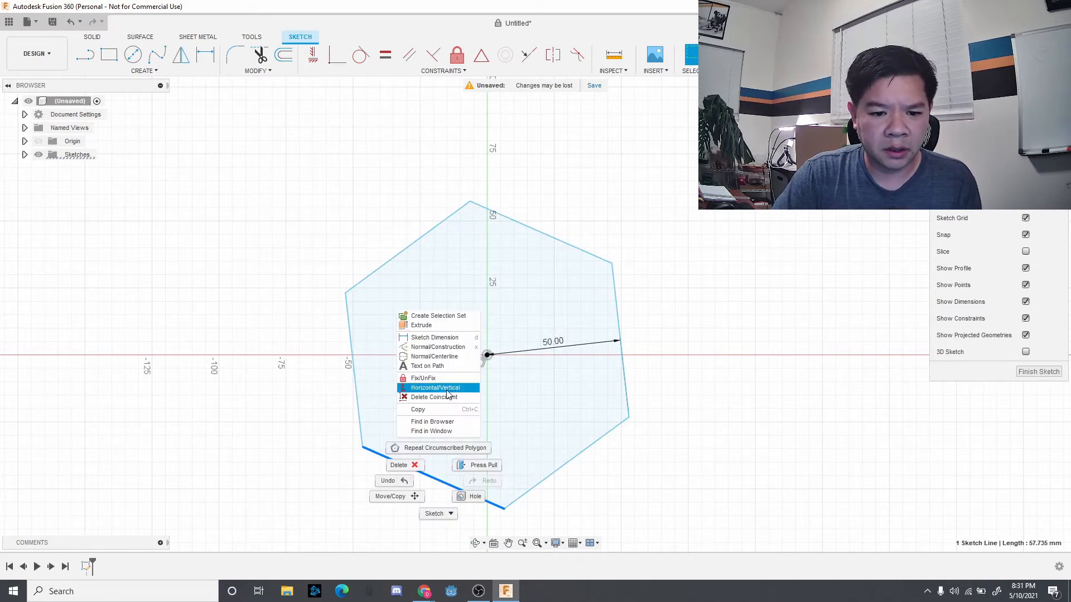
{"action": "left_click", "coordinate": [435, 388]}
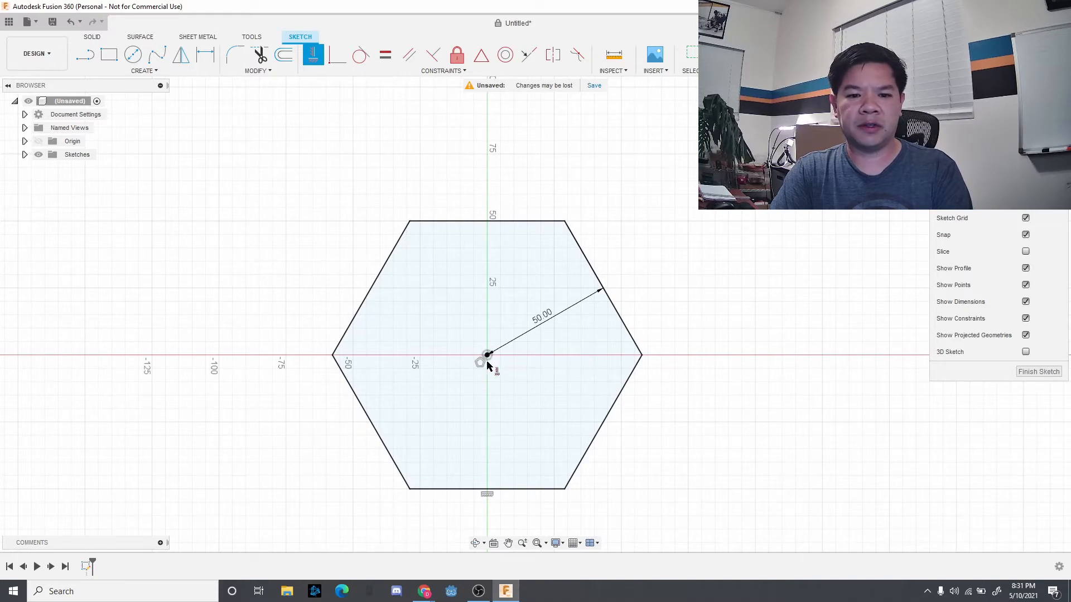
{"action": "key", "text": "Escape"}
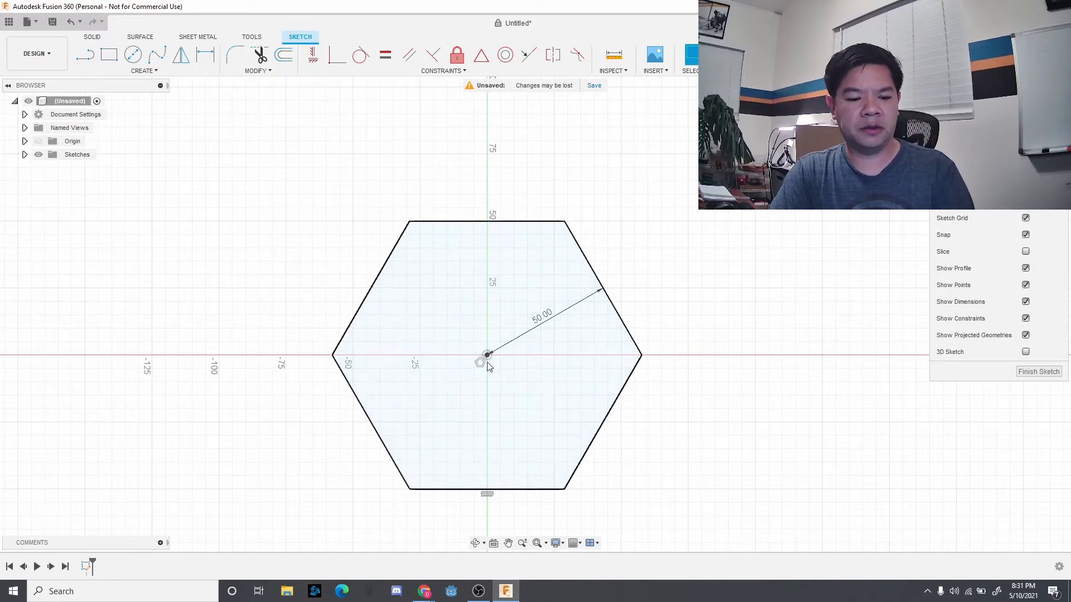
Undo the horizontal constraint and the hexagon to empty the sketch
{"action": "key", "text": "ctrl+z"}
{"action": "key", "text": "ctrl+z"}
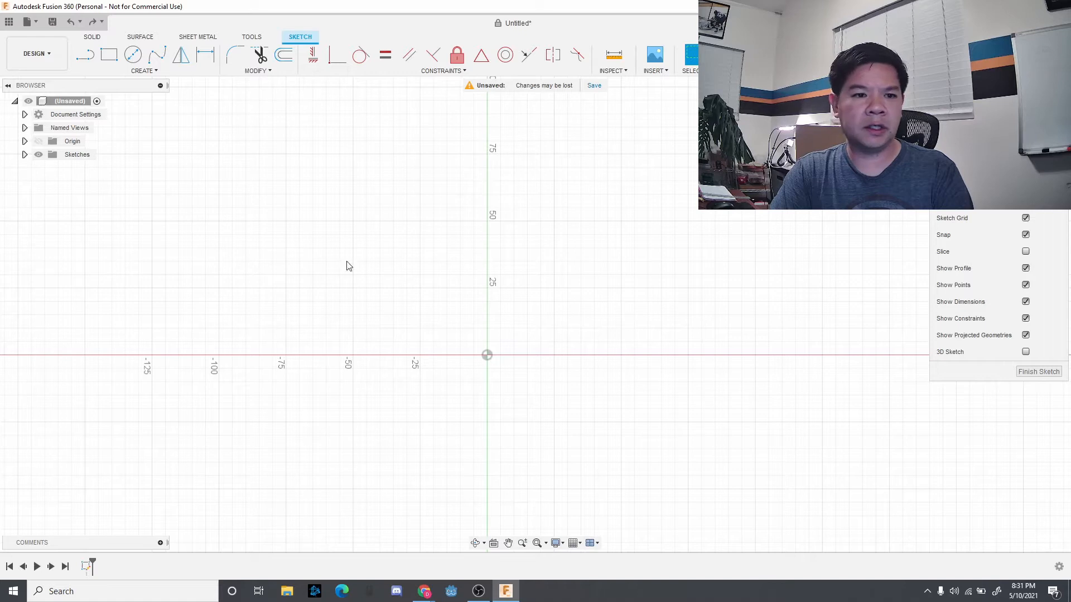
Sketch a circle with a 25 mm diameter centred on the origin
{"action": "left_click", "coordinate": [141, 71]}
{"action": "mouse_move", "coordinate": [129, 110]}
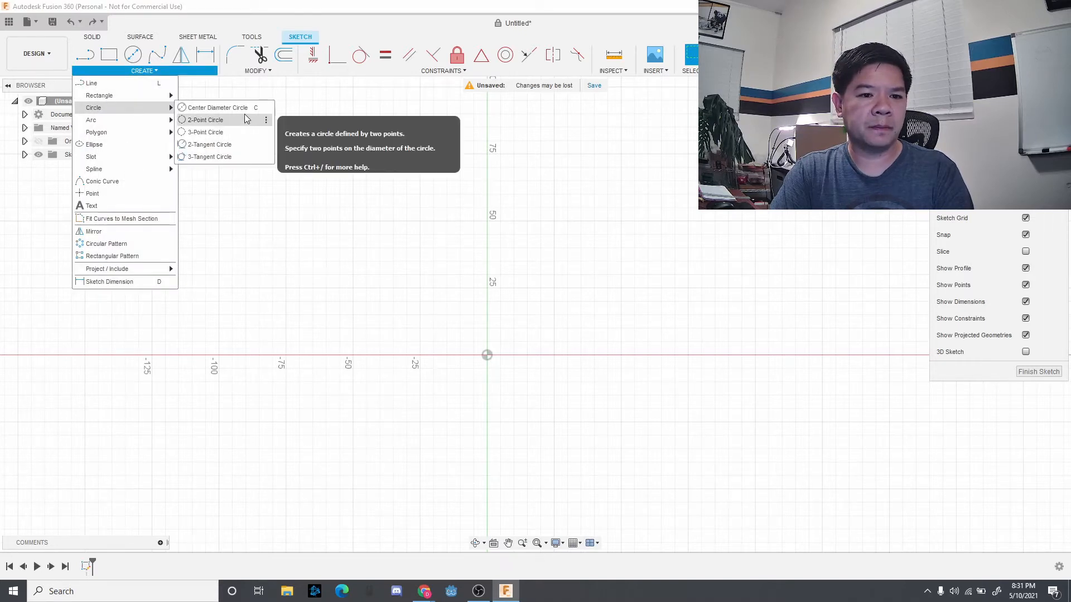
{"action": "left_click", "coordinate": [235, 122]}
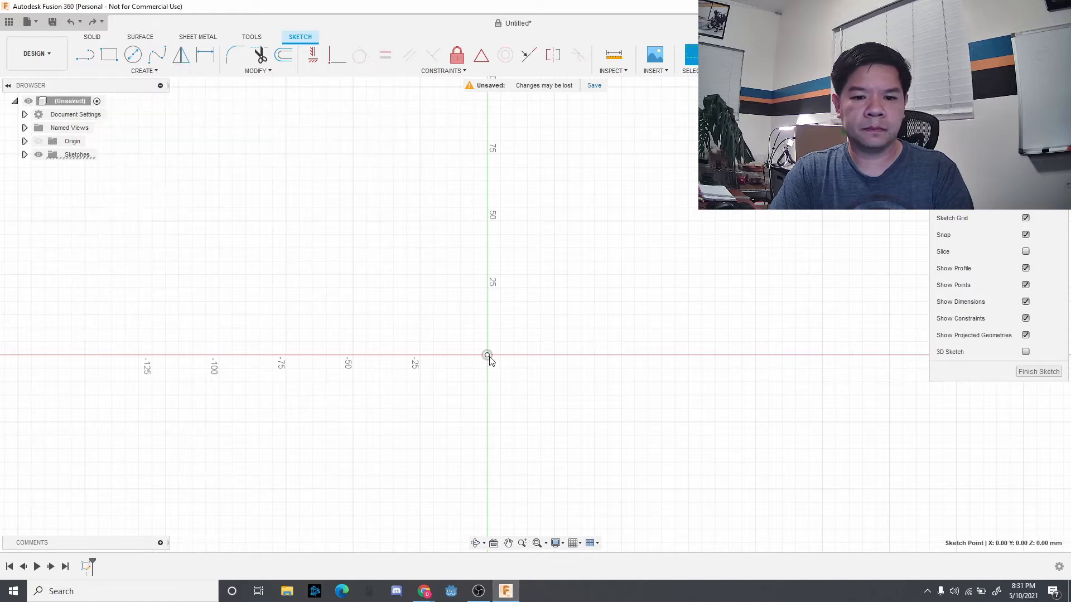
{"action": "left_click", "coordinate": [489, 358]}
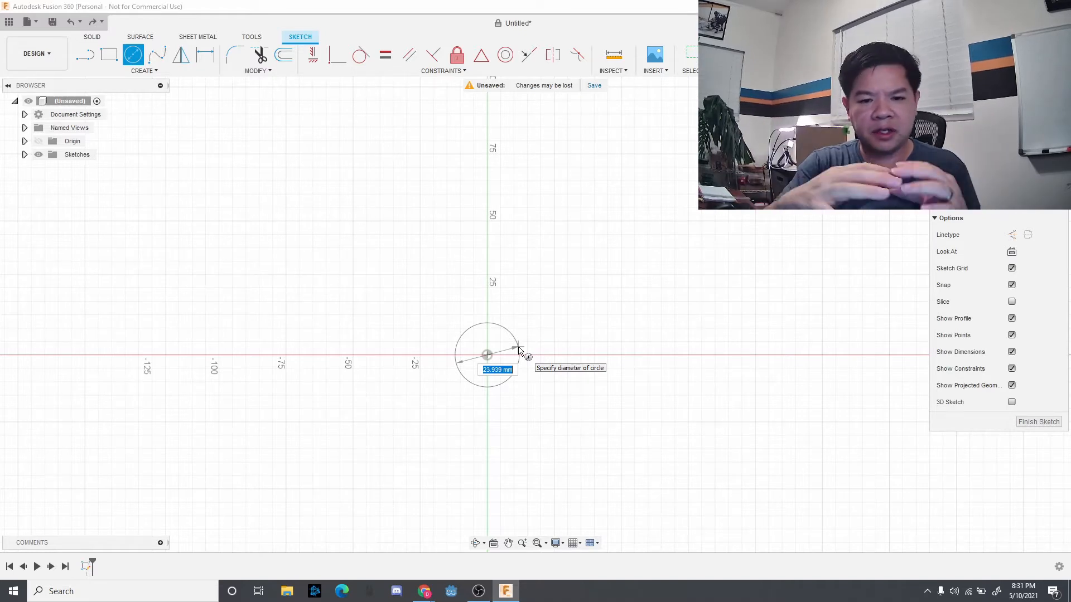
{"action": "type", "text": "25"}
{"action": "key", "text": "Return"}
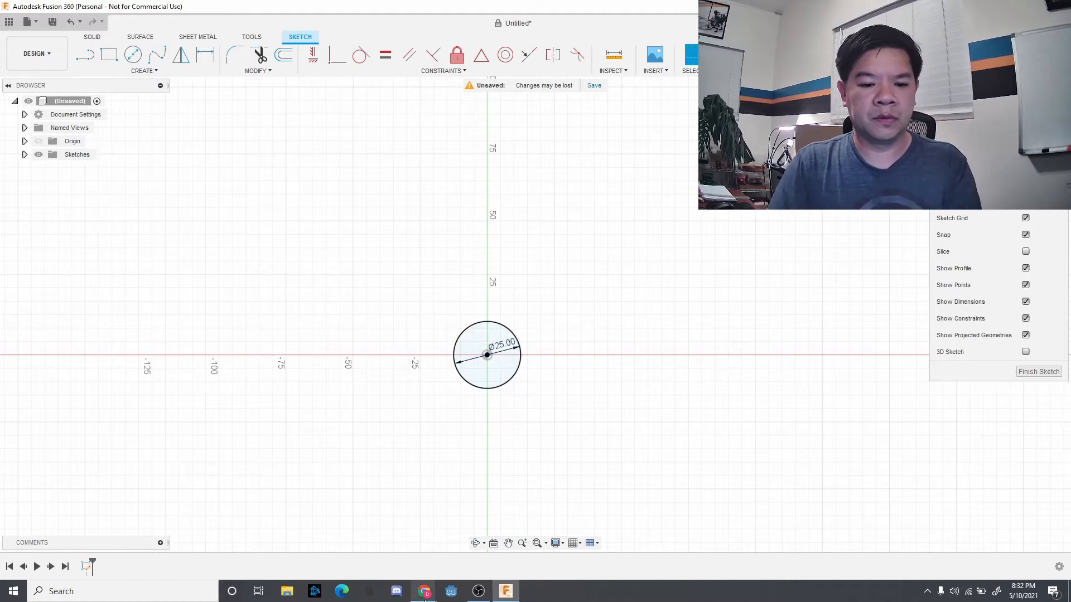
Switch to Chrome, search Bing for 25 mm in inches, and return to Fusion 360
{"action": "mouse_move", "coordinate": [425, 592]}
{"action": "left_click", "coordinate": [486, 536]}
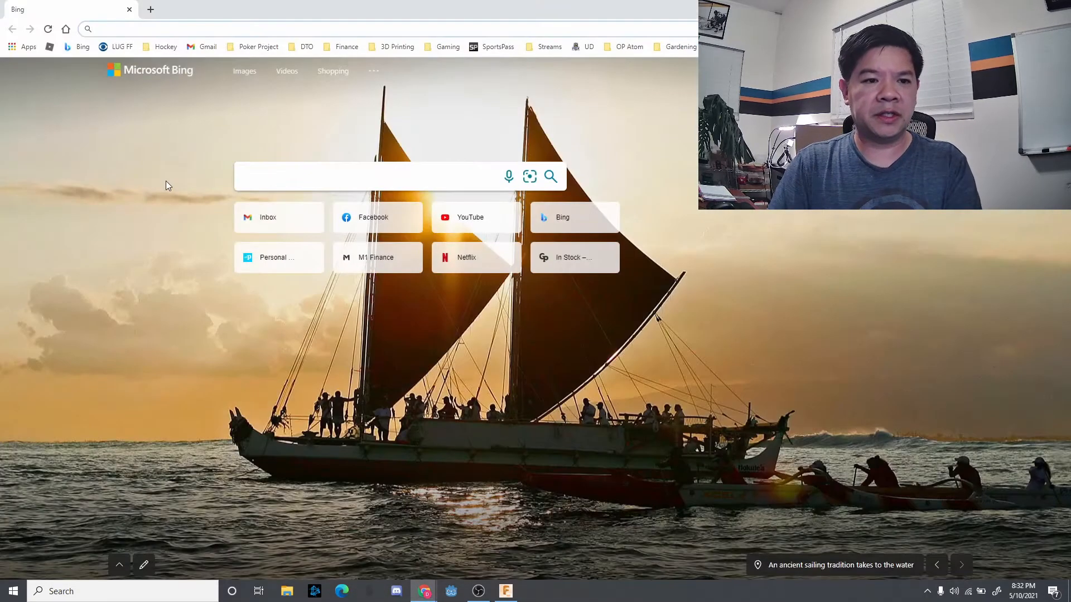
{"action": "type", "text": "25 mm"}
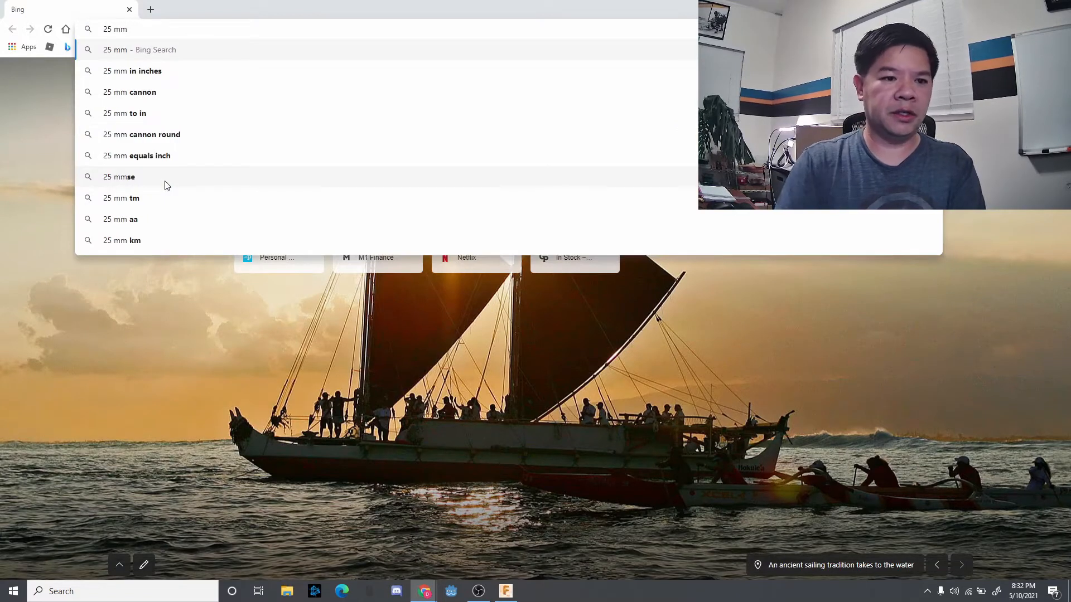
{"action": "left_click", "coordinate": [137, 71]}
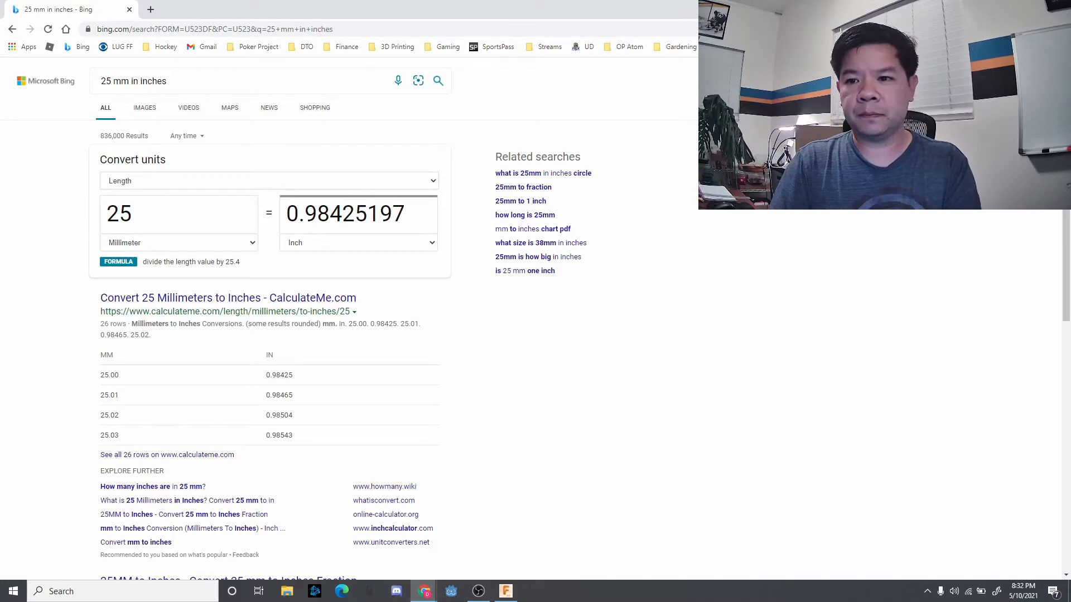
{"action": "key", "text": "alt+Tab"}
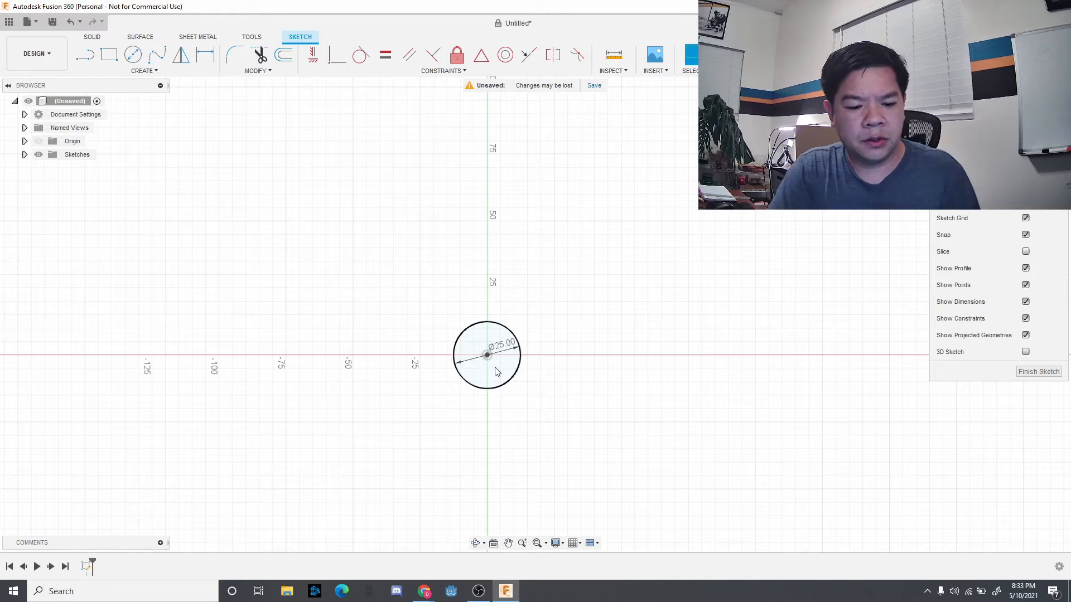
Extrude the circle profile upward 10 mm as a new body
{"action": "key", "text": "q"}
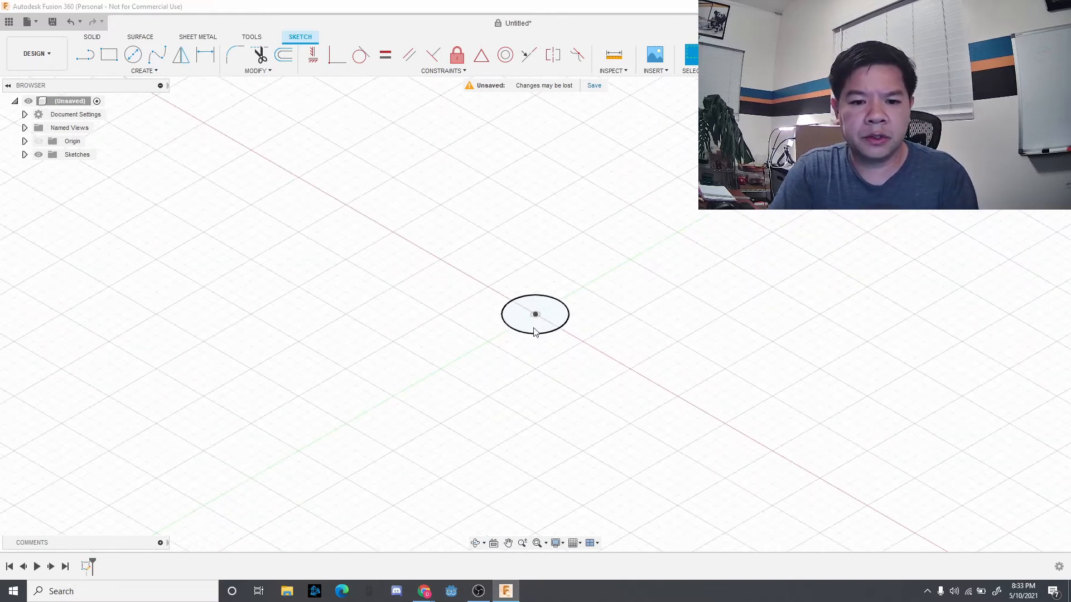
{"action": "left_click", "coordinate": [538, 315]}
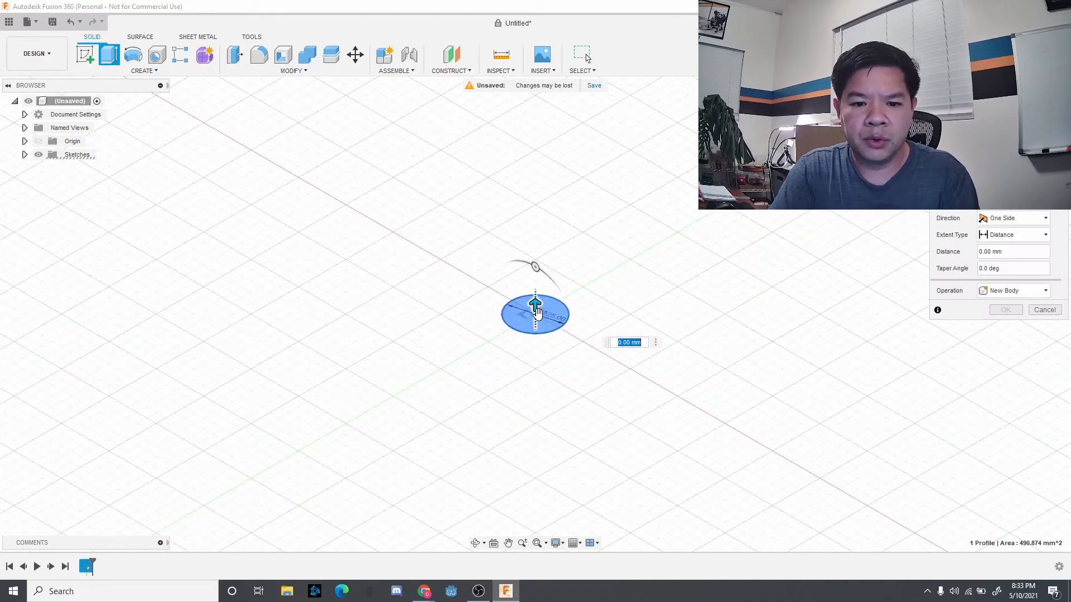
{"action": "left_click_drag", "start_coordinate": [536, 307], "coordinate": [536, 302]}
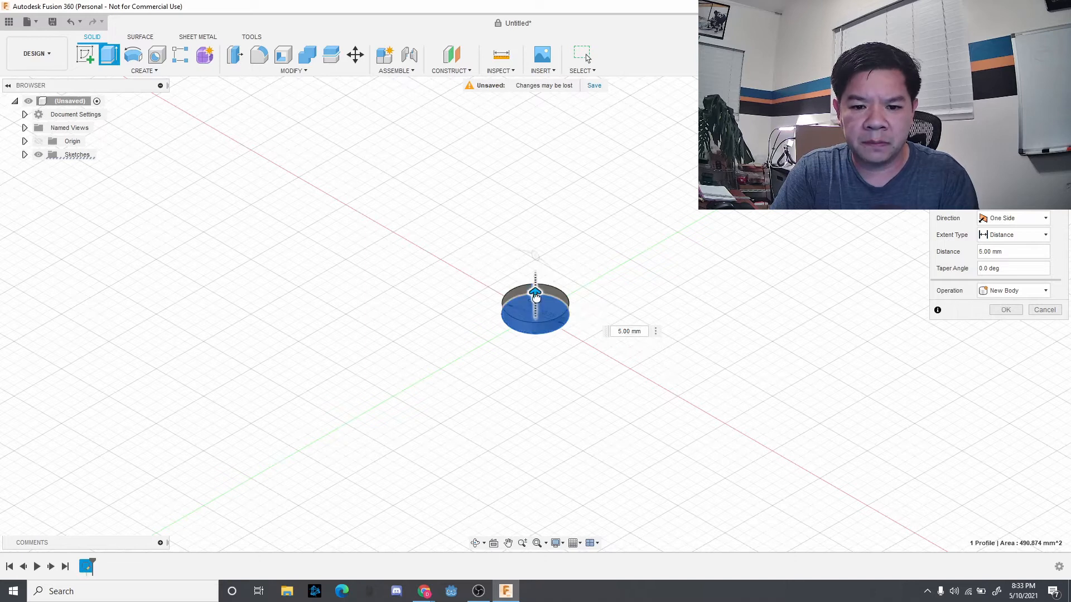
{"action": "left_click_drag", "start_coordinate": [535, 298], "coordinate": [534, 288]}
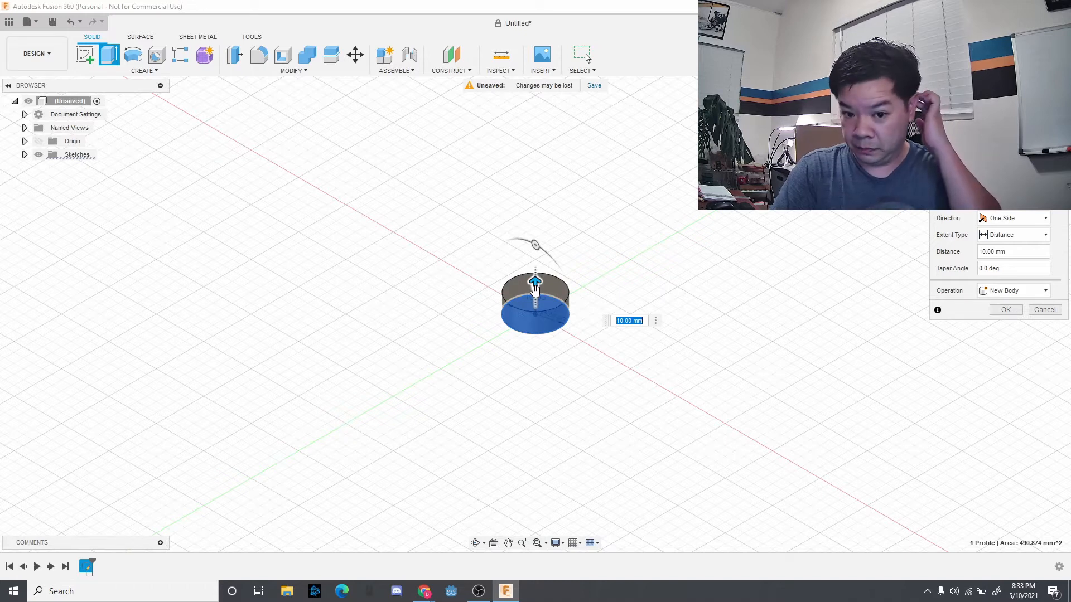
{"action": "key", "text": "Return"}
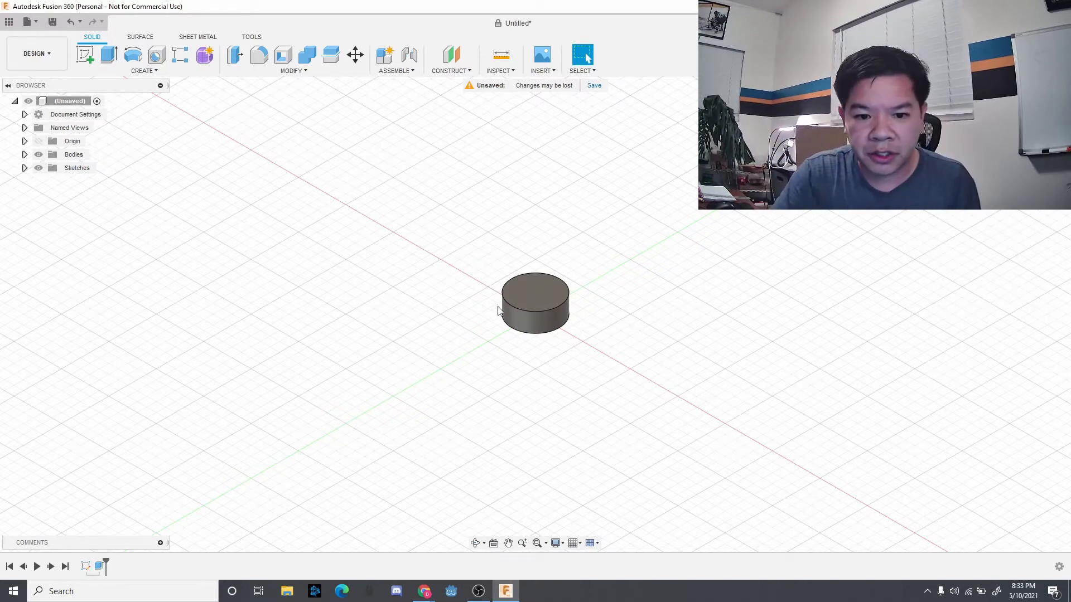
Start a sketch on the cylinder's top face by launching the sketch Offset command, and close Offset without creating a curve
{"action": "left_click", "coordinate": [541, 316]}
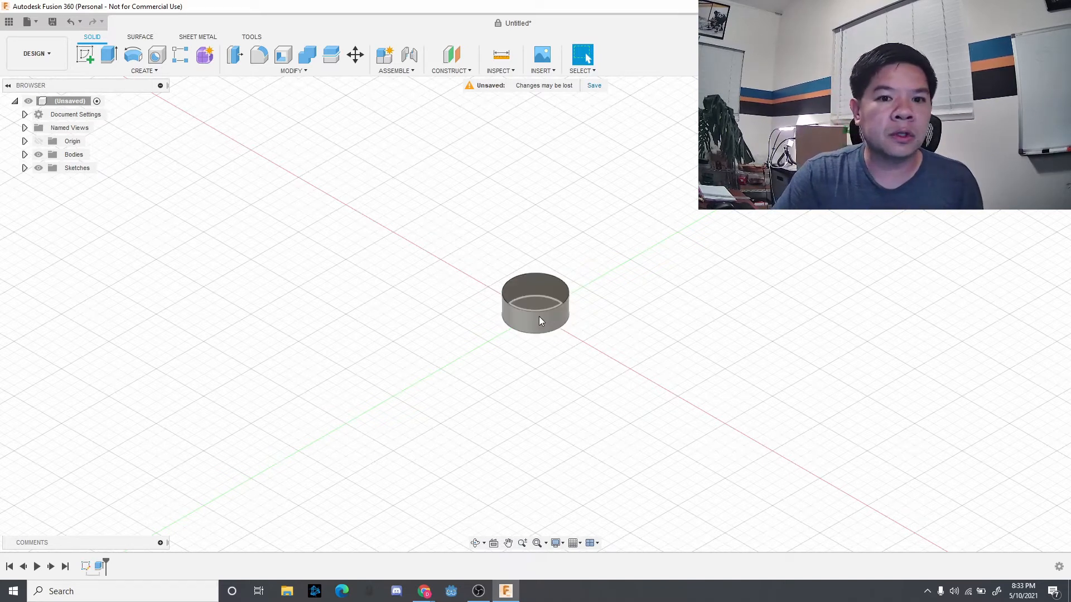
{"action": "key", "text": "Escape"}
{"action": "left_click", "coordinate": [531, 296]}
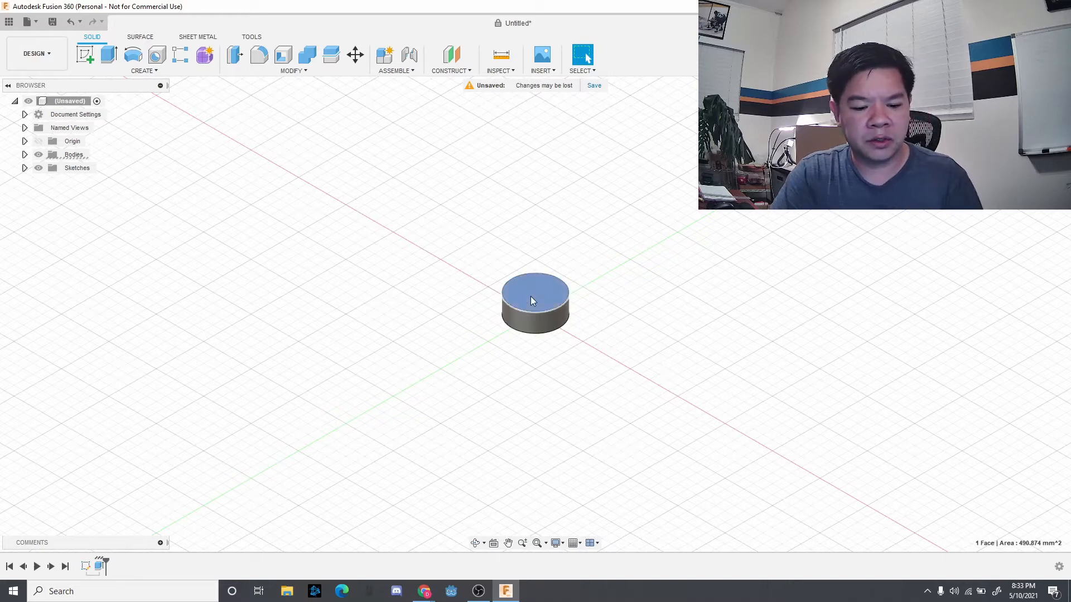
{"action": "type", "text": "s"}
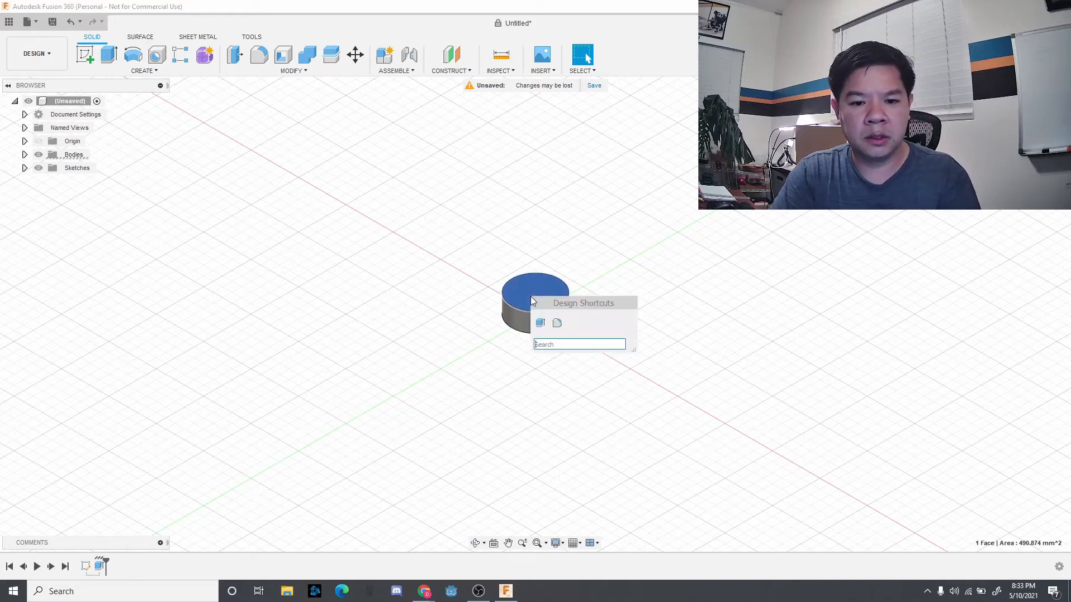
{"action": "type", "text": "off"}
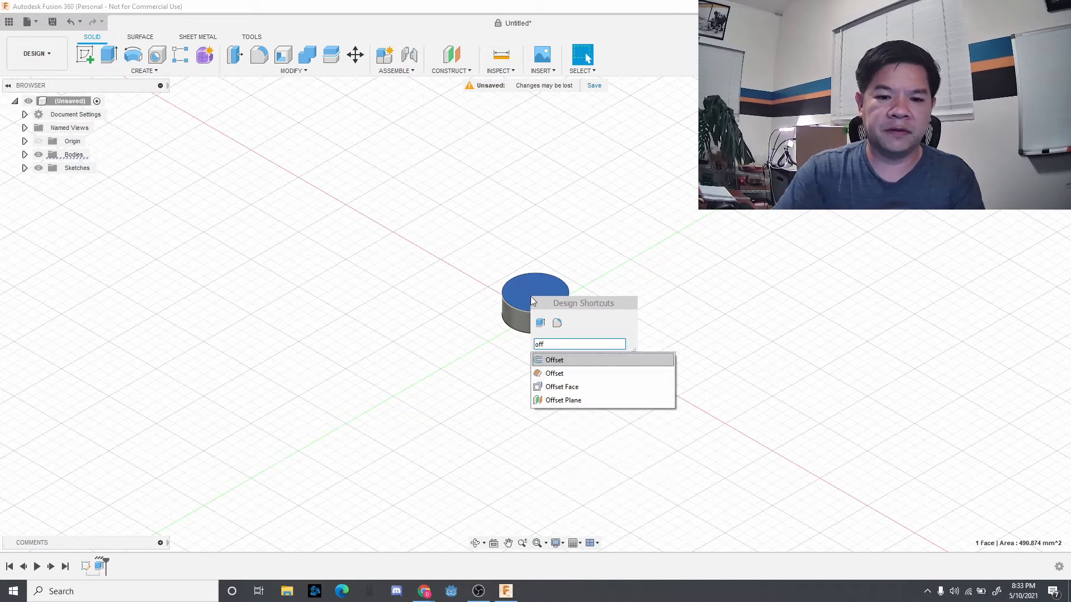
{"action": "left_click", "coordinate": [555, 360]}
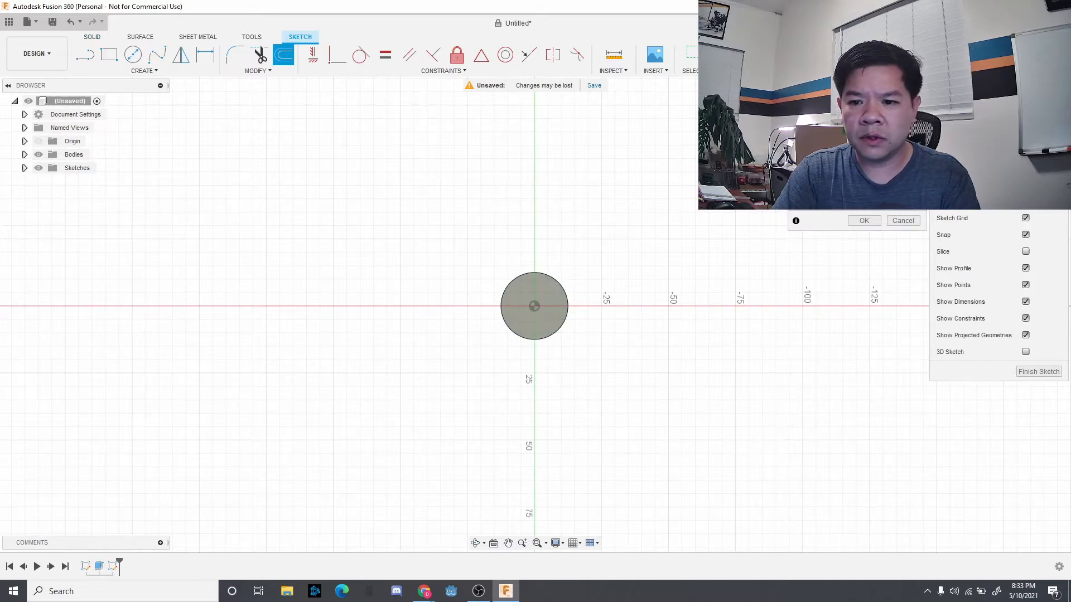
{"action": "left_click", "coordinate": [862, 220]}
Offset the cylinder's circular top edge 2 mm inward in the sketch
{"action": "left_click", "coordinate": [557, 296]}
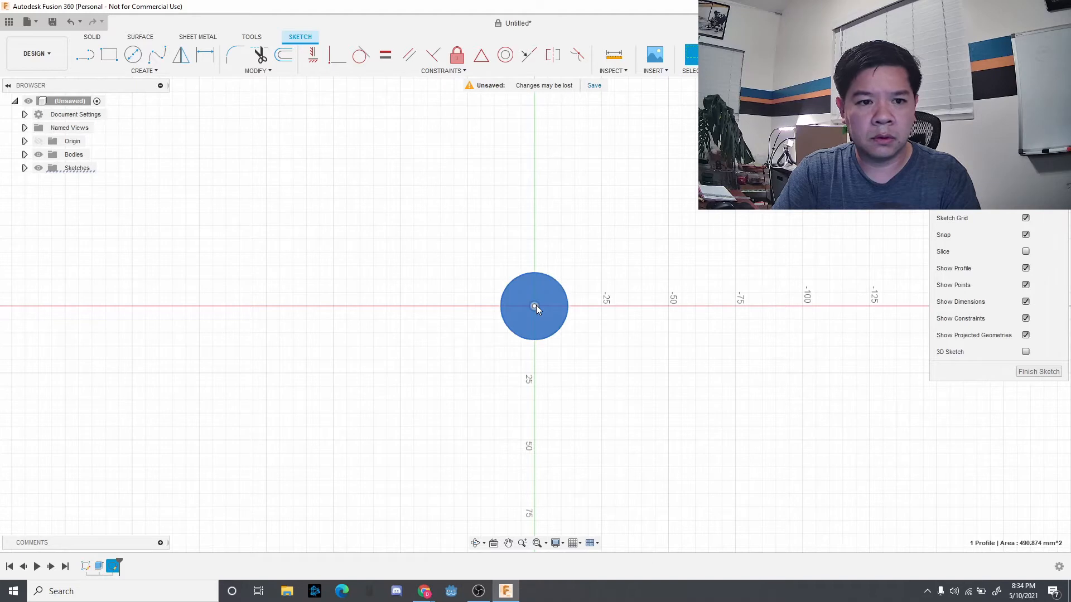
{"action": "left_click", "coordinate": [283, 54]}
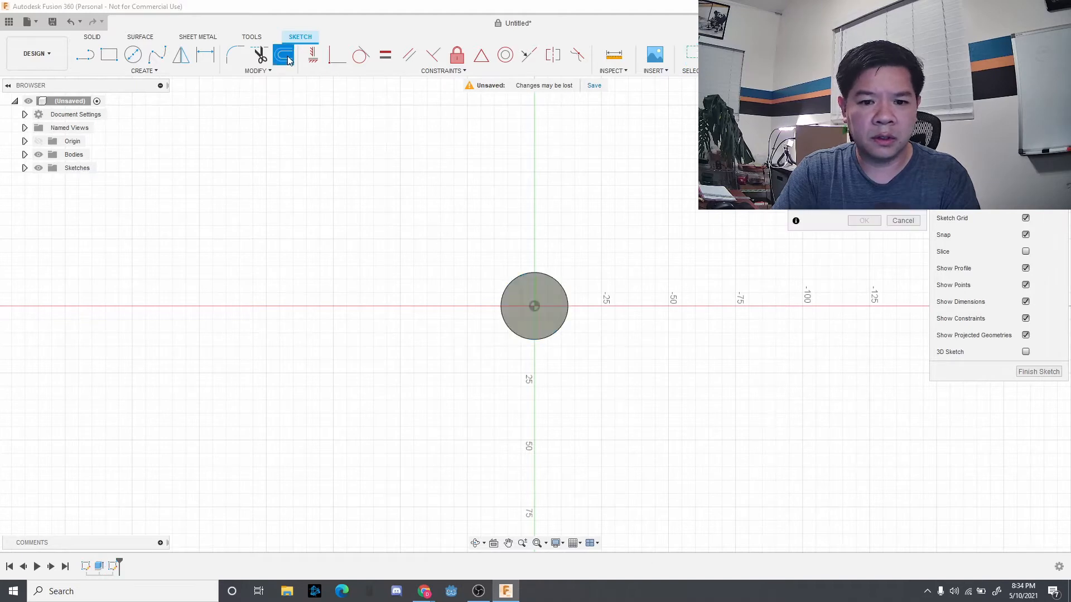
{"action": "left_click", "coordinate": [558, 284]}
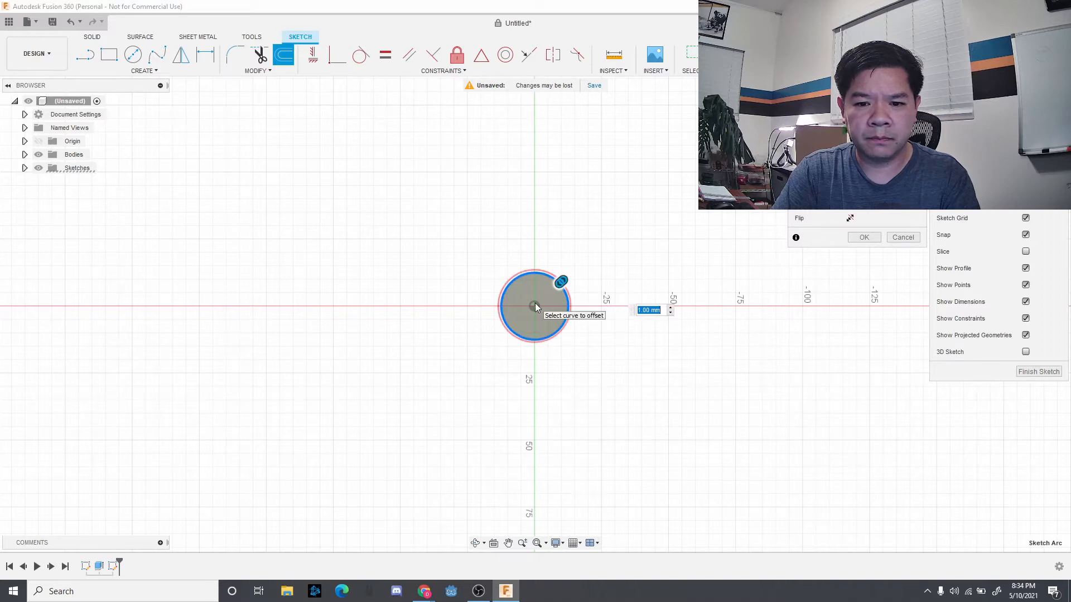
{"action": "type", "text": "-2"}
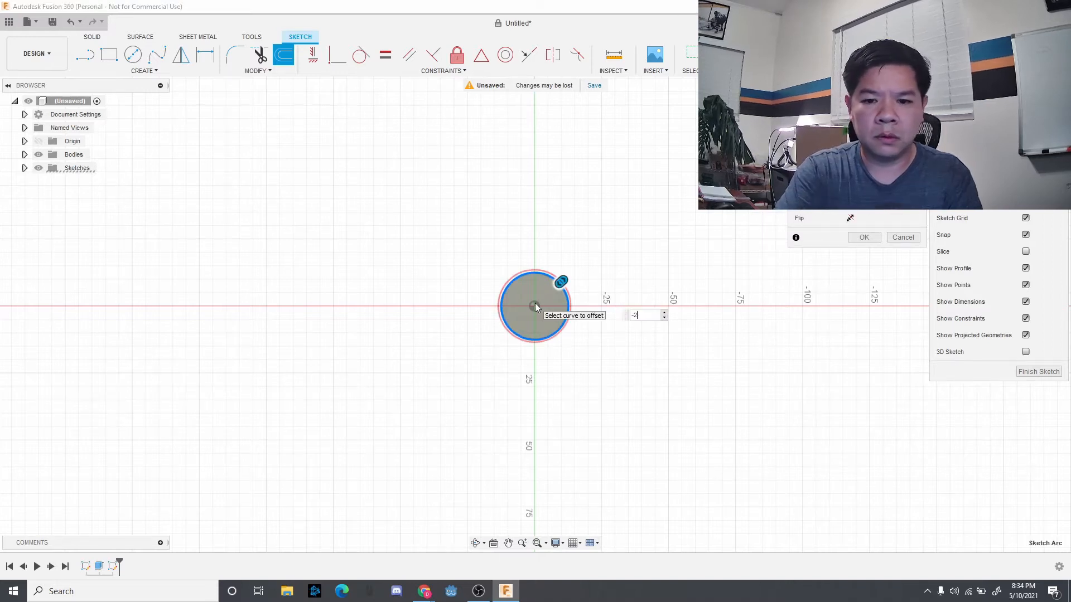
{"action": "key", "text": "Return"}
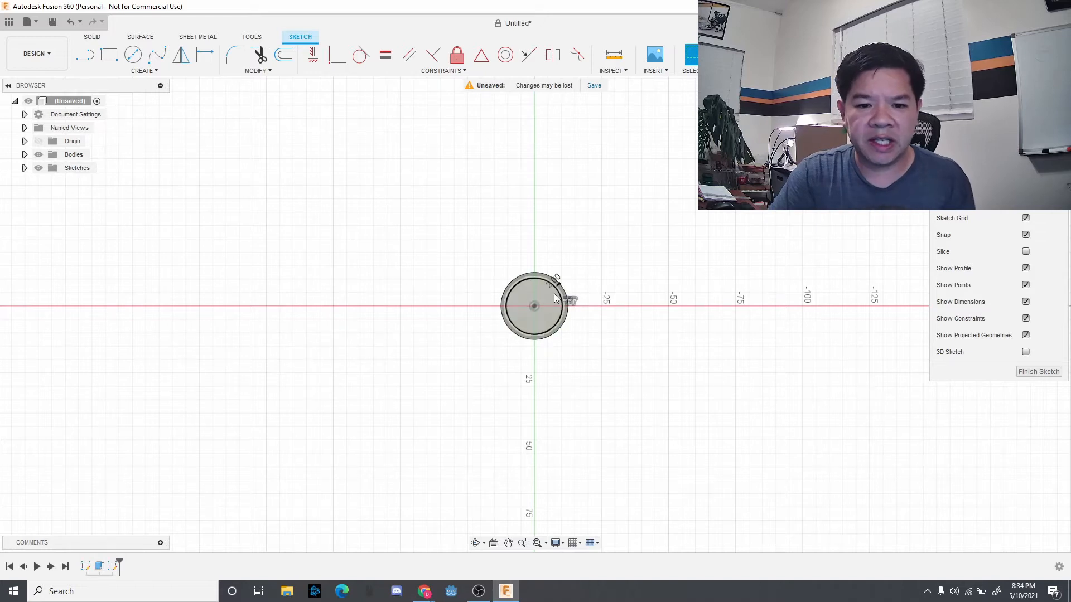
Extrude the inner circle profile by -10 mm as a cut through the cylinder
{"action": "left_click", "coordinate": [546, 304]}
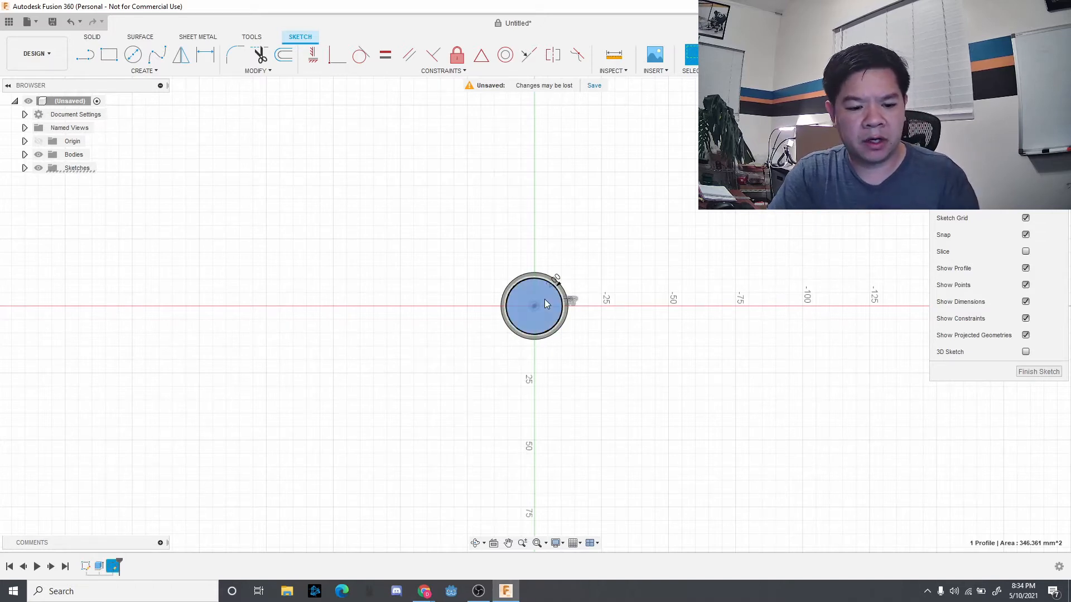
{"action": "key", "text": "e"}
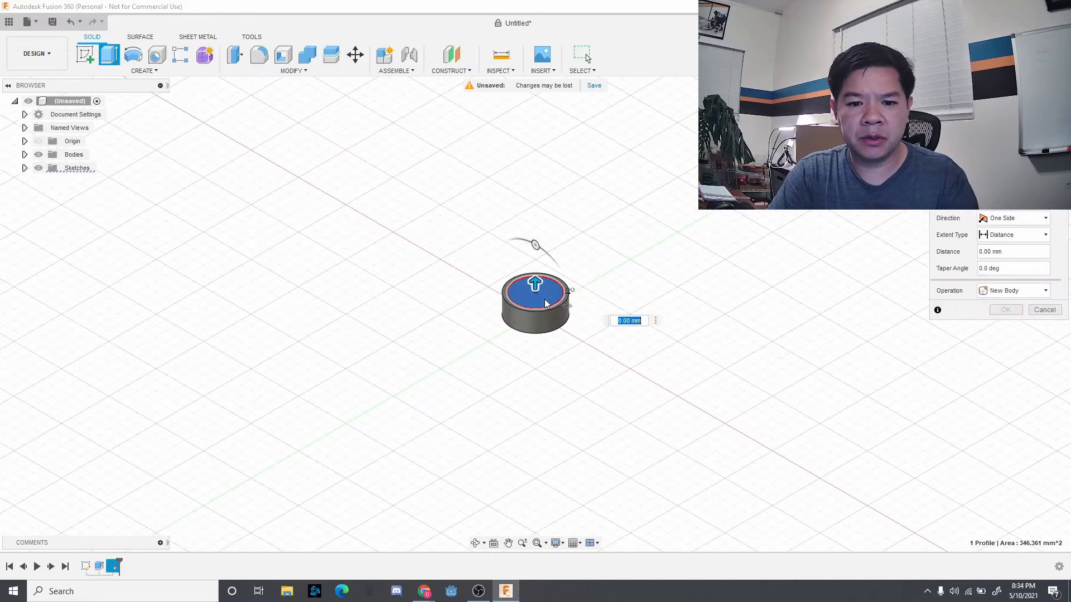
{"action": "type", "text": "-10"}
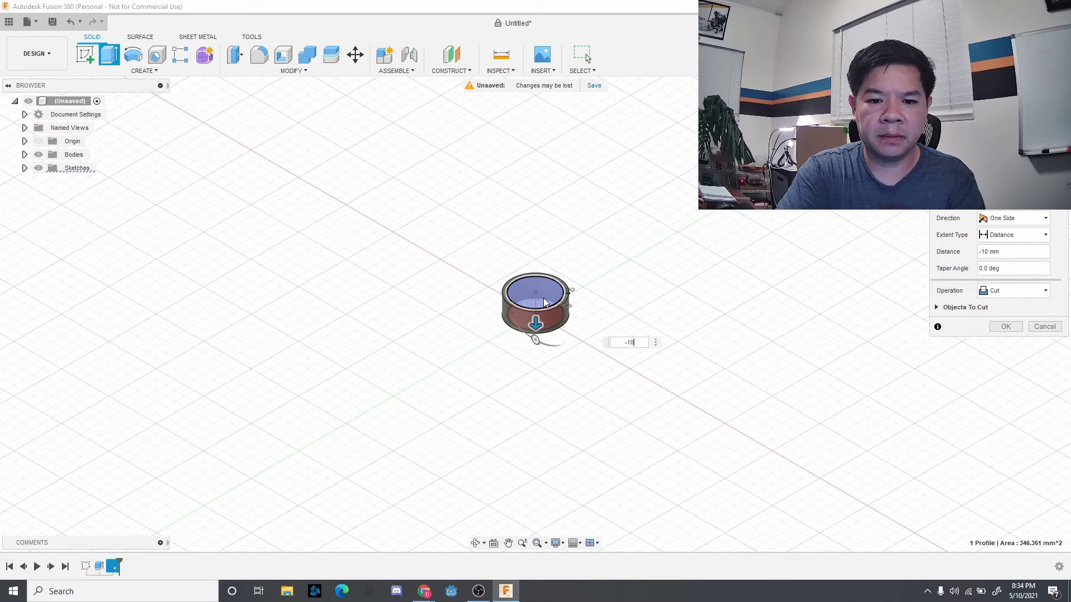
{"action": "key", "text": "Return"}
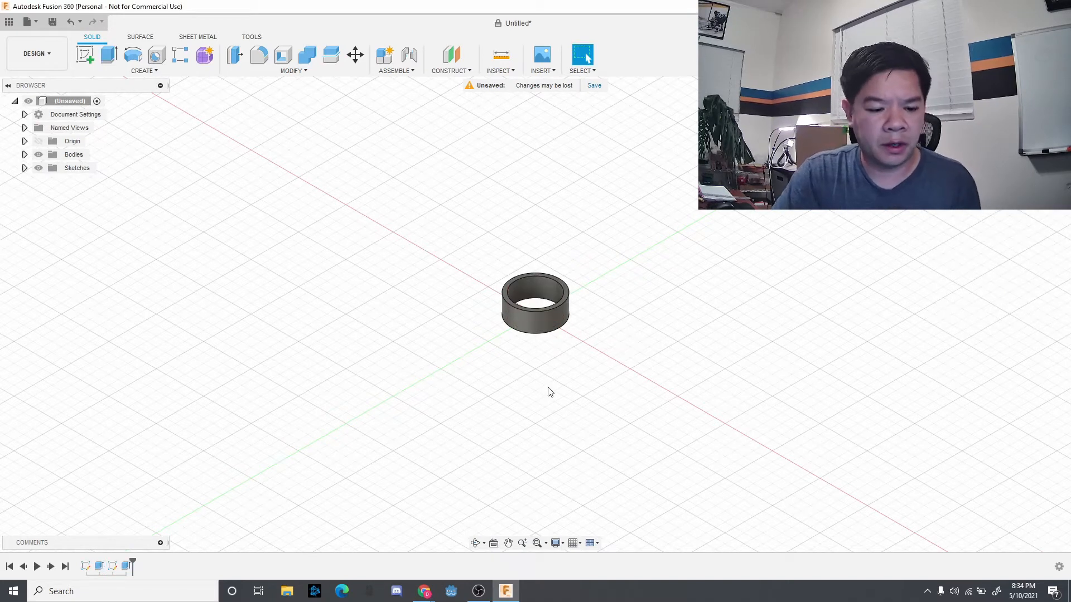
Examine the ring from several angles, close up and from above
{"action": "left_click", "coordinate": [476, 543]}
{"action": "left_click_drag", "start_coordinate": [542, 411], "coordinate": [553, 431]}
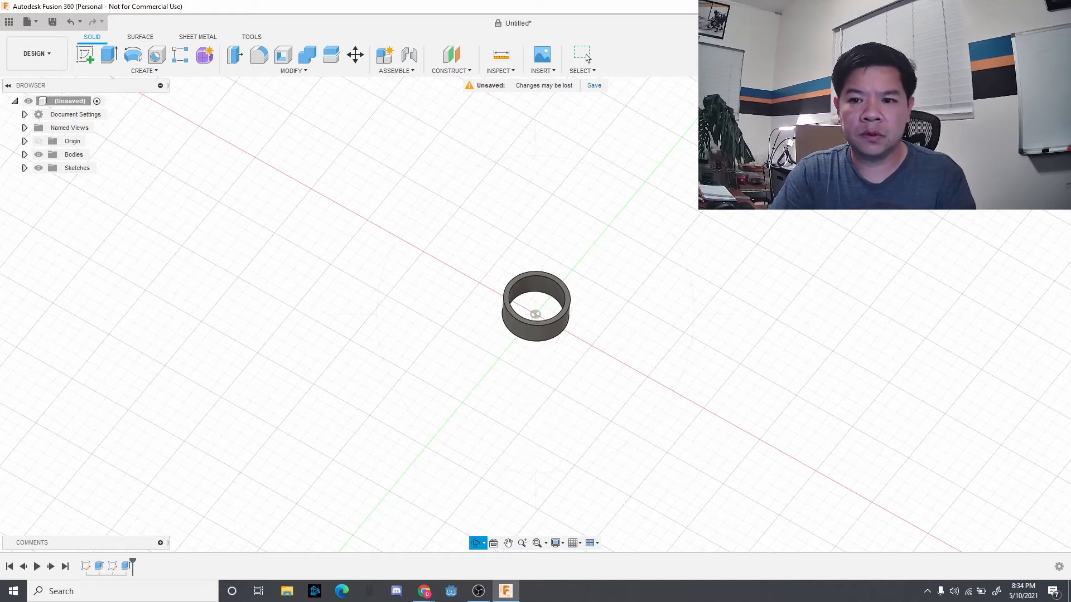
{"action": "key", "text": "F6"}
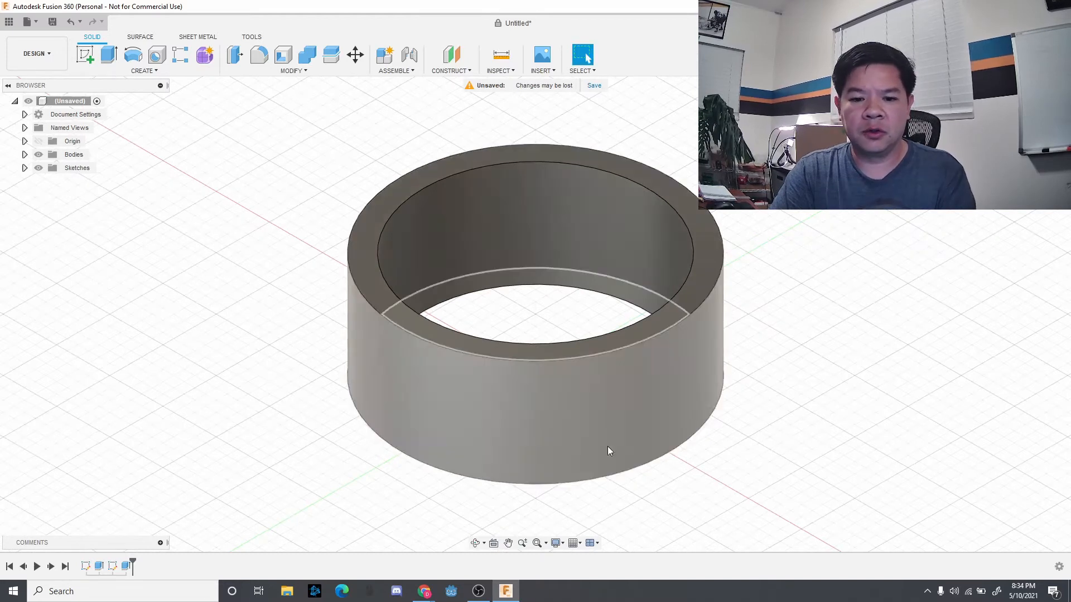
{"action": "left_click", "coordinate": [475, 543]}
{"action": "mouse_move", "coordinate": [610, 499]}
{"action": "left_mouse_down"}
{"action": "mouse_move", "coordinate": [612, 478]}
{"action": "mouse_move", "coordinate": [626, 473]}
{"action": "mouse_move", "coordinate": [631, 483]}
{"action": "mouse_move", "coordinate": [588, 480]}
{"action": "mouse_move", "coordinate": [597, 483]}
{"action": "left_mouse_up"}
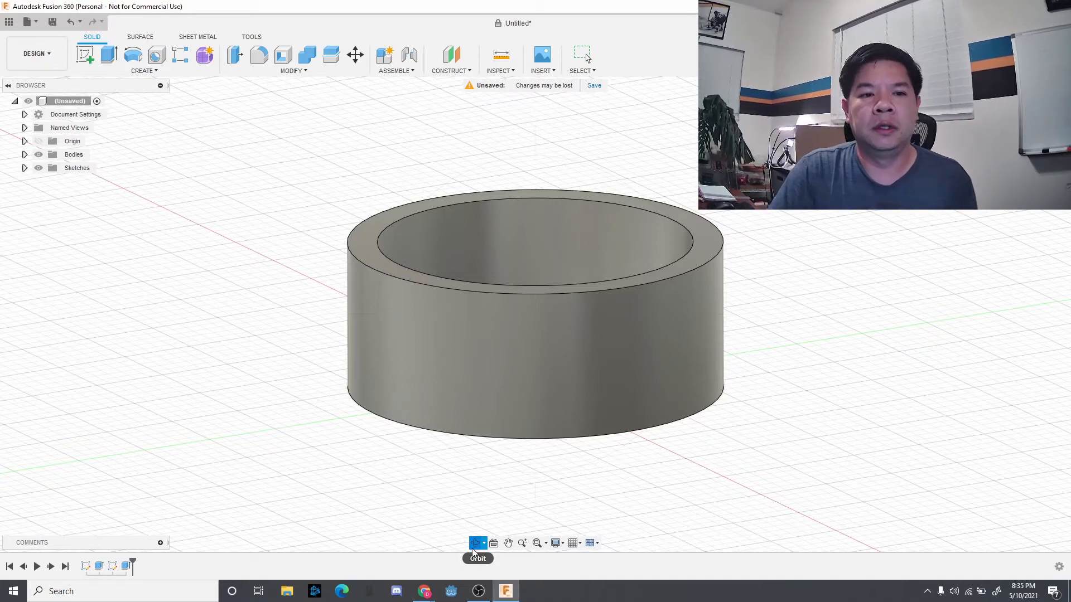
{"action": "left_click", "coordinate": [474, 547]}
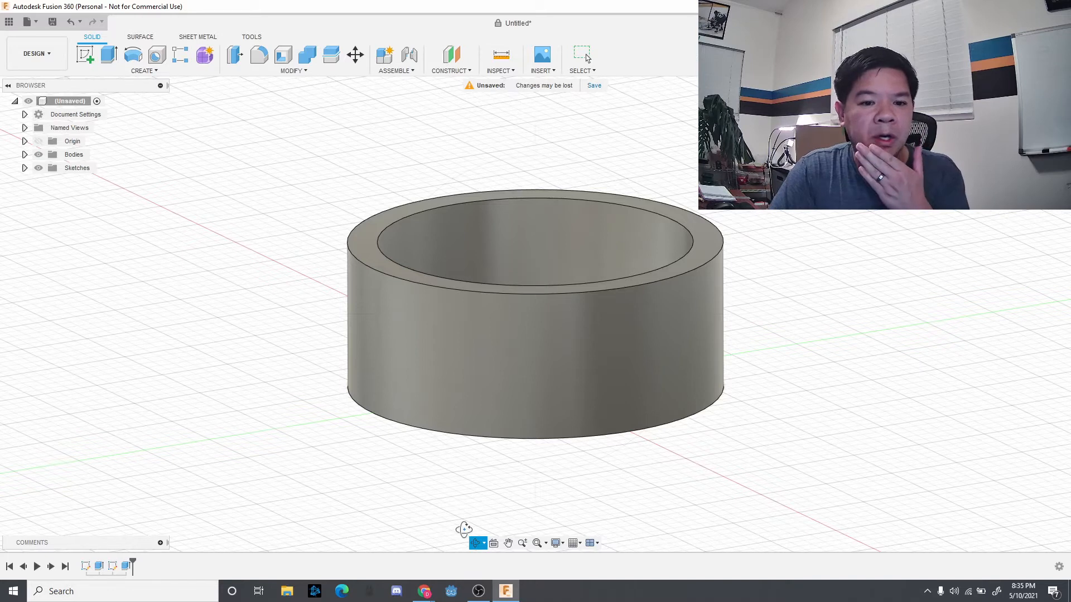
{"action": "left_click_drag", "start_coordinate": [306, 350], "coordinate": [361, 369]}
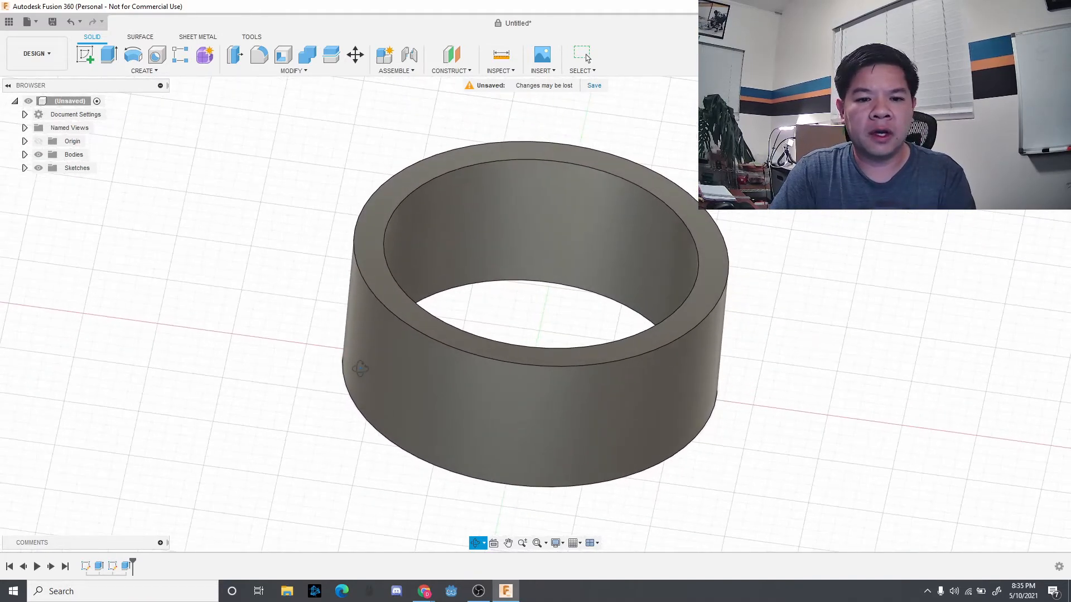
Start a sketch on the vertical origin plane that shows the ring from the side
{"action": "left_click", "coordinate": [145, 71]}
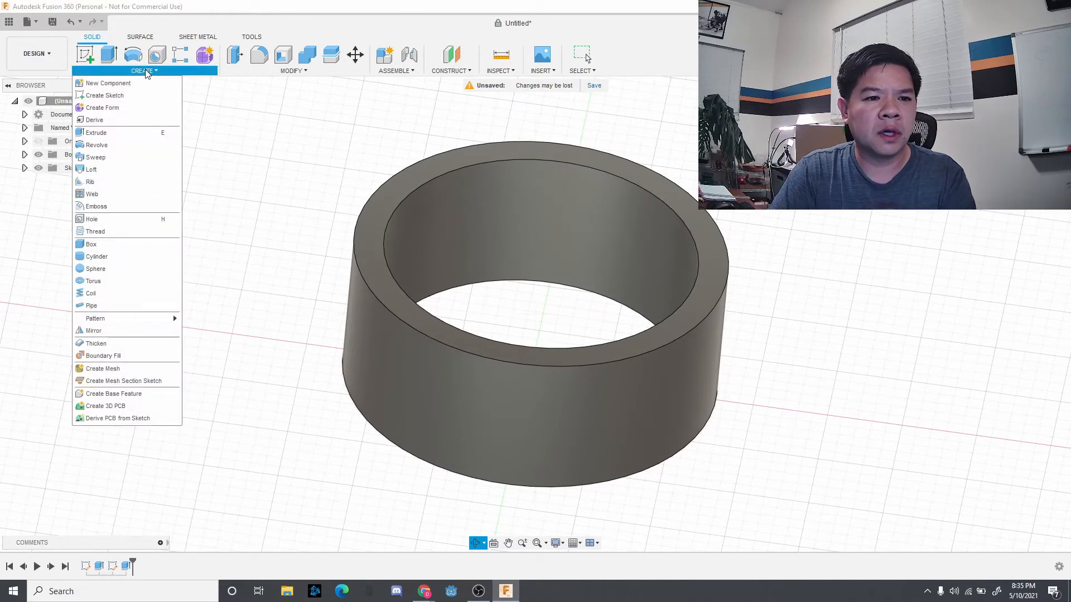
{"action": "left_click", "coordinate": [132, 96]}
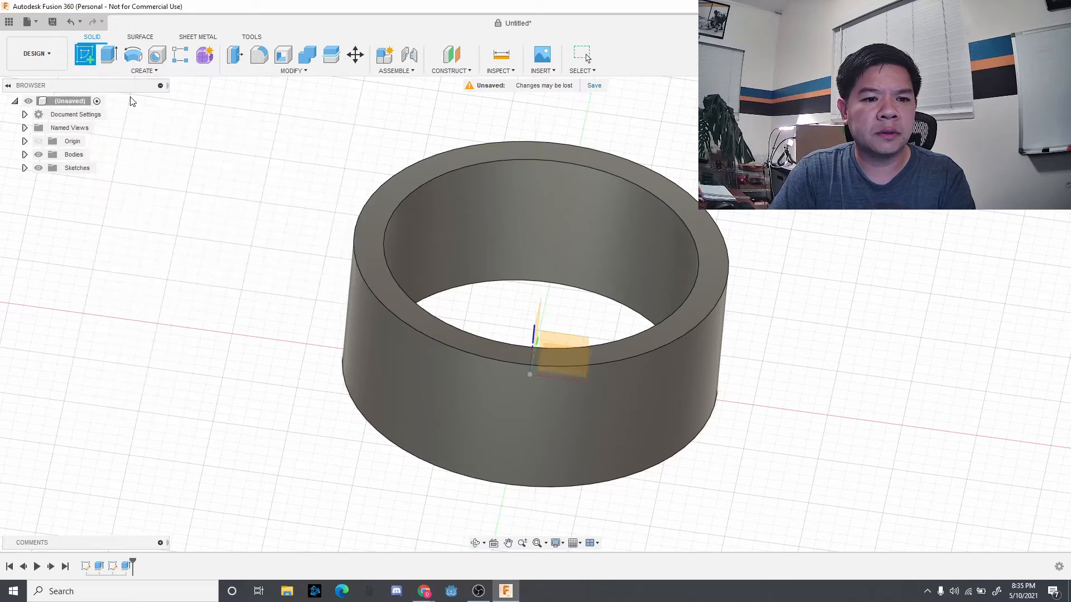
{"action": "left_click", "coordinate": [551, 346]}
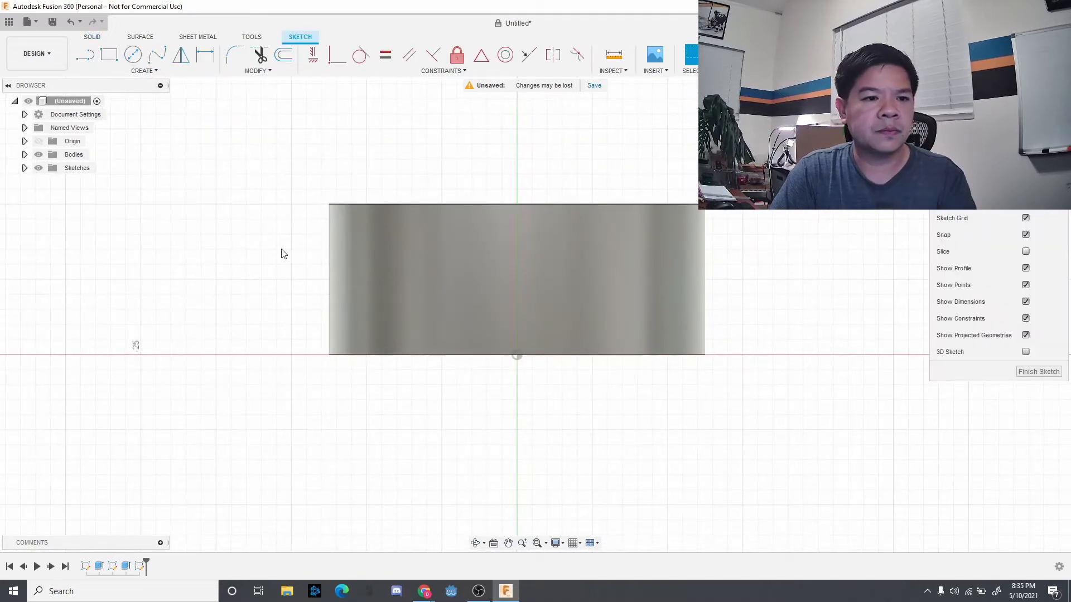
Draw a six-sided circumscribed polygon with a 3 mm radius, centred on the vertical axis at about mid-height of the ring
{"action": "left_click", "coordinate": [144, 70]}
{"action": "mouse_move", "coordinate": [144, 140]}
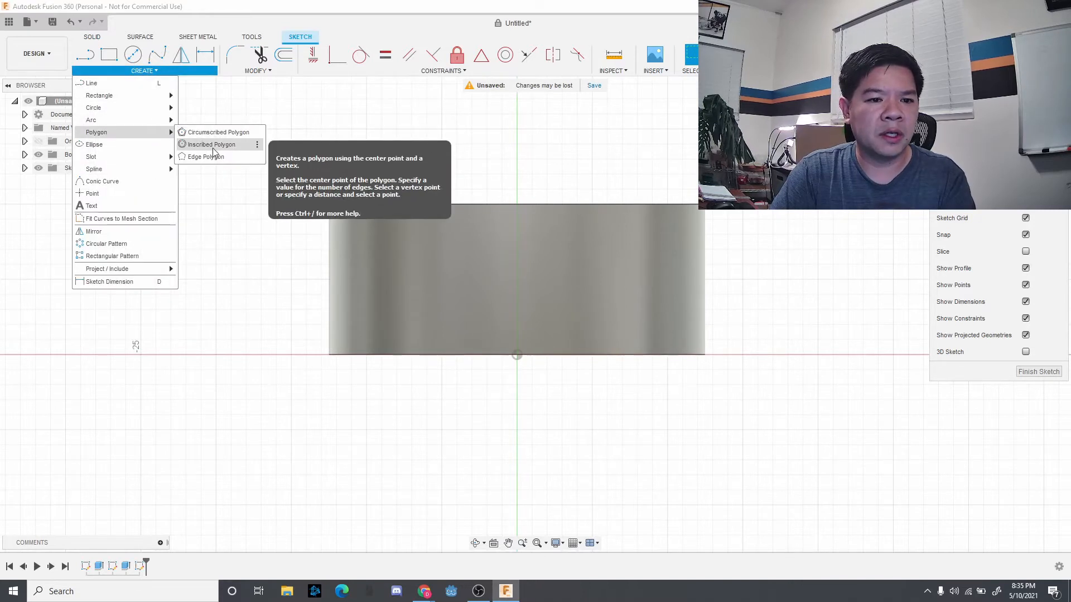
{"action": "left_click", "coordinate": [230, 146]}
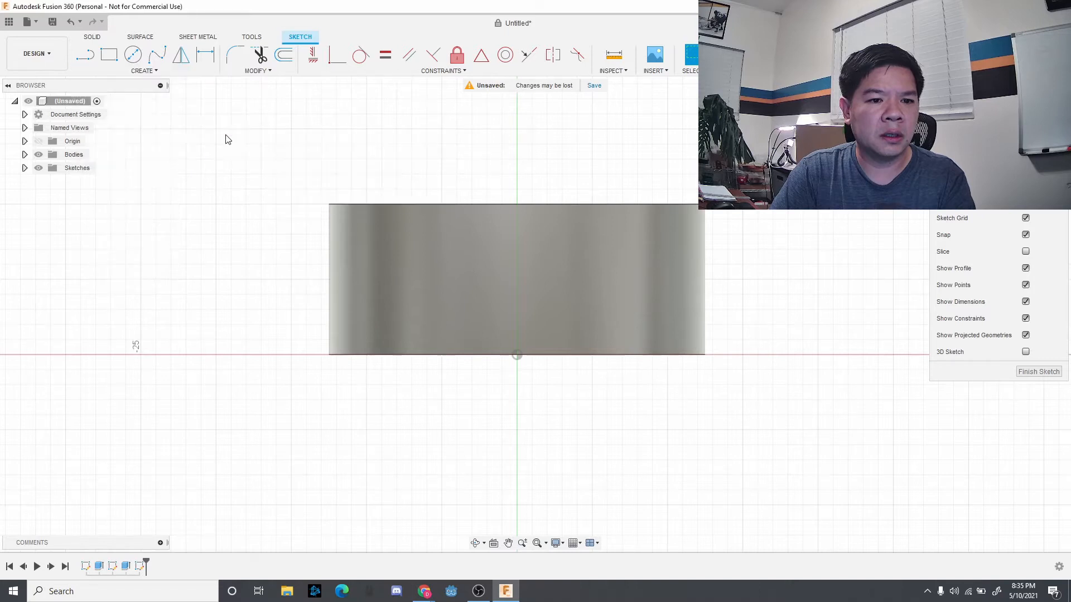
{"action": "left_click", "coordinate": [516, 279]}
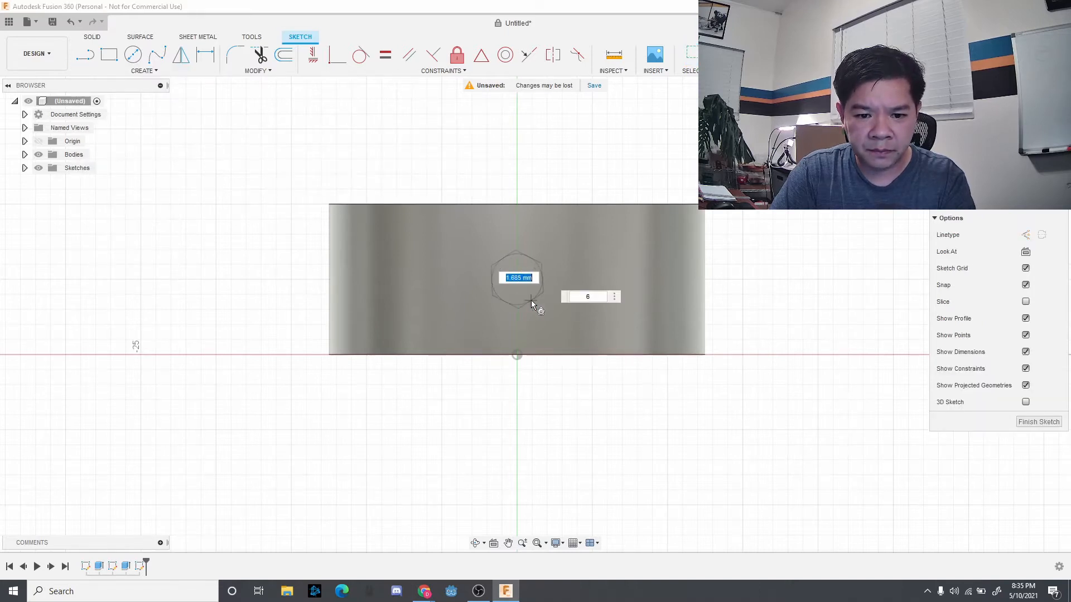
{"action": "key", "text": "Tab"}
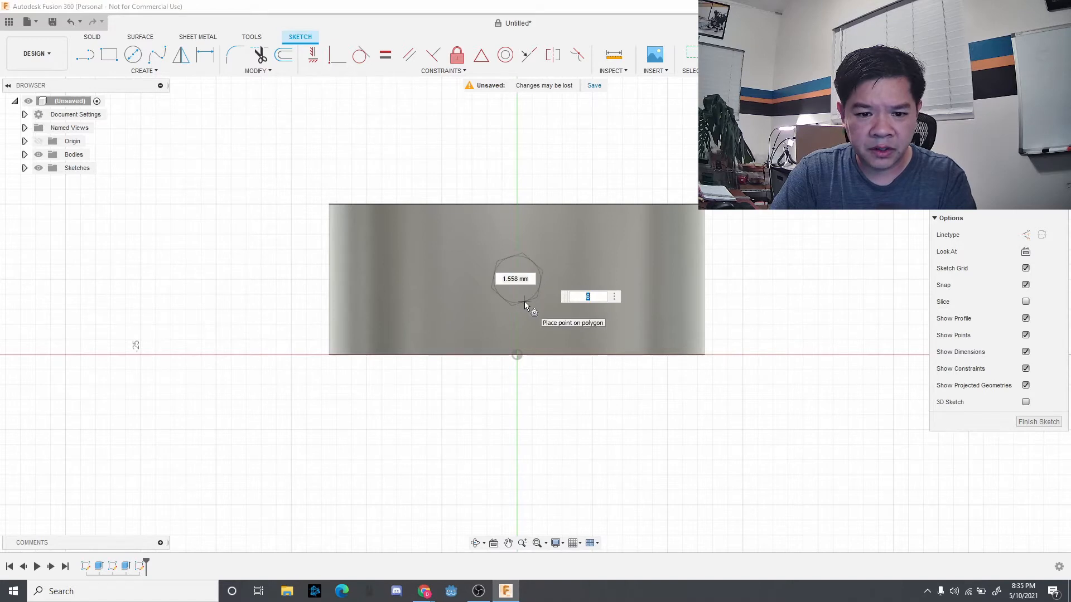
{"action": "key", "text": "Tab"}
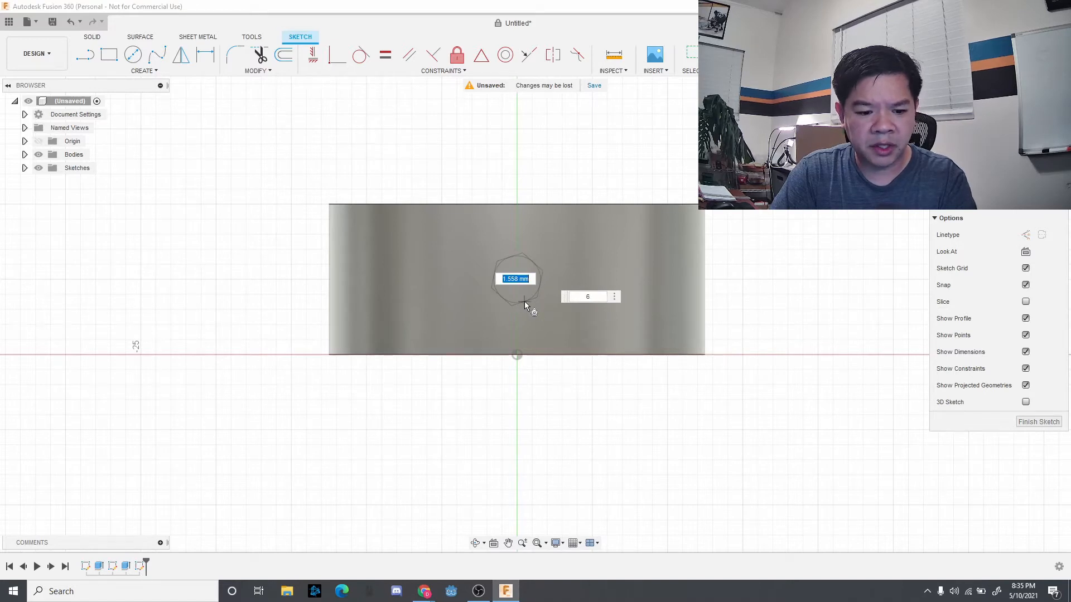
{"action": "type", "text": "3"}
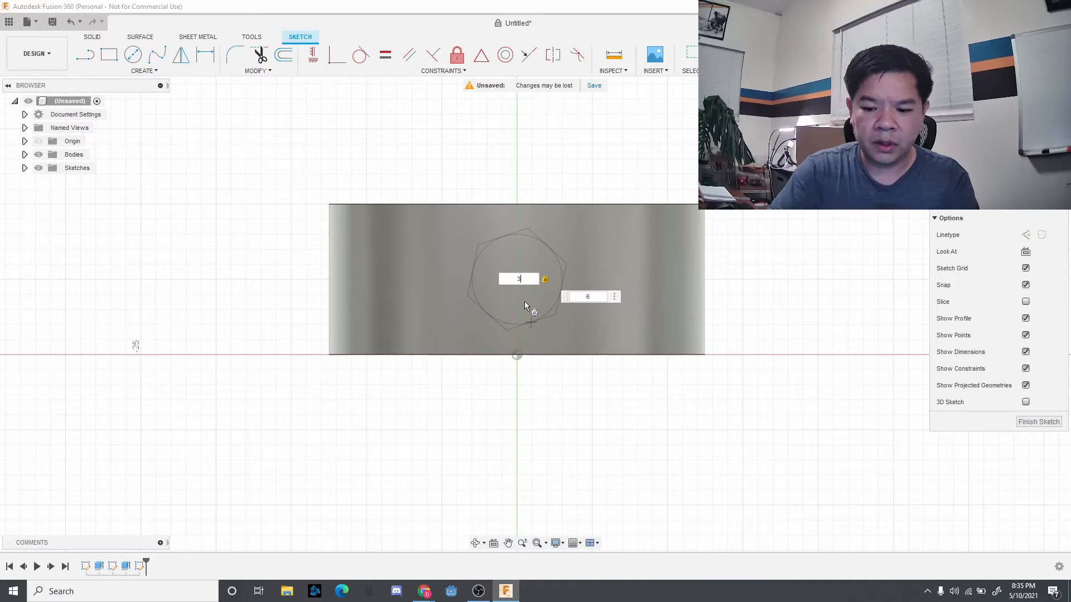
{"action": "key", "text": "Return"}
Constrain the hexagon's lower edge to horizontal
{"action": "left_click", "coordinate": [526, 324]}
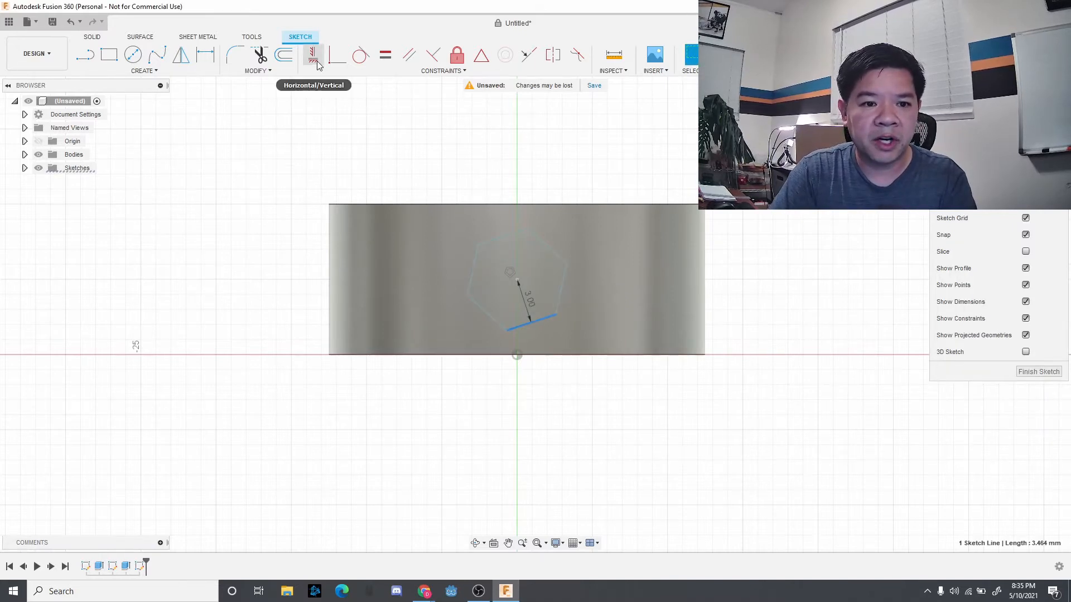
{"action": "left_click", "coordinate": [314, 56]}
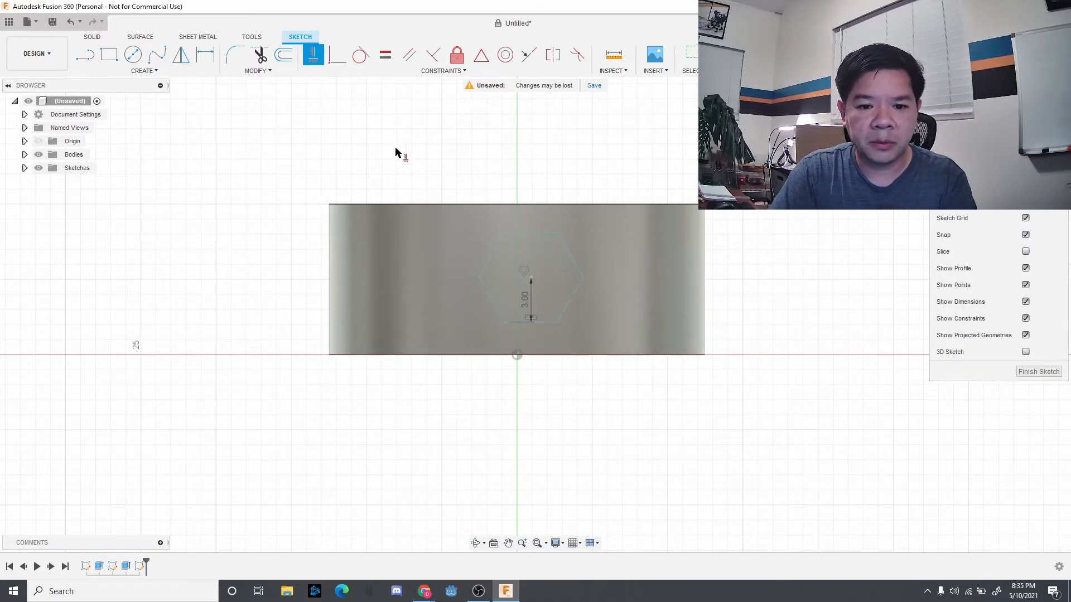
{"action": "left_click", "coordinate": [531, 279]}
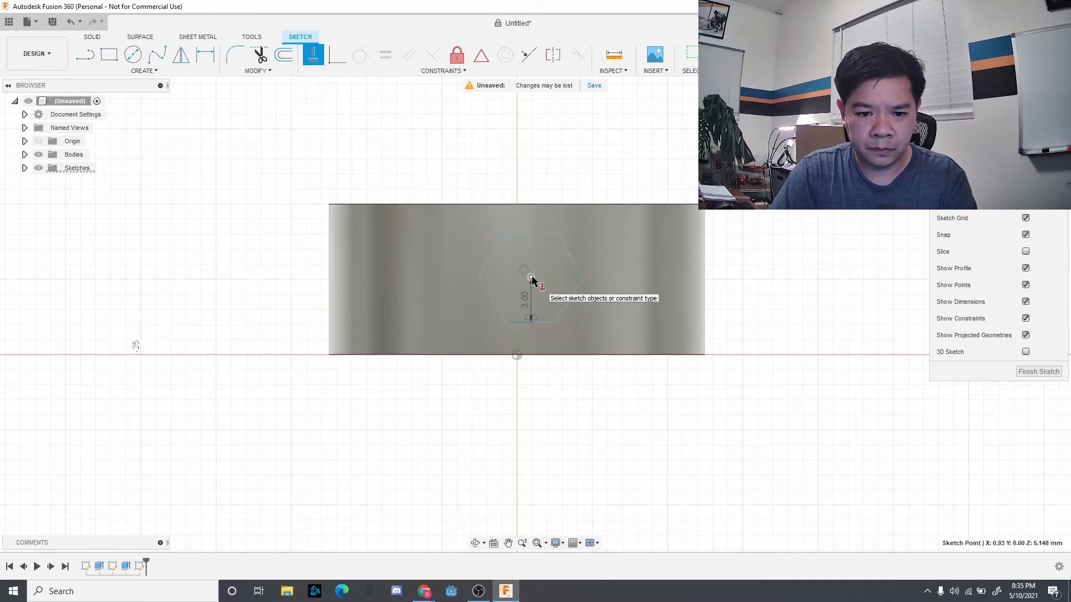
Move the hexagon about 0.93 mm left and 1.59 mm down so its centre sits near the vertical axis
{"action": "right_click", "coordinate": [531, 279]}
{"action": "left_click", "coordinate": [502, 291]}
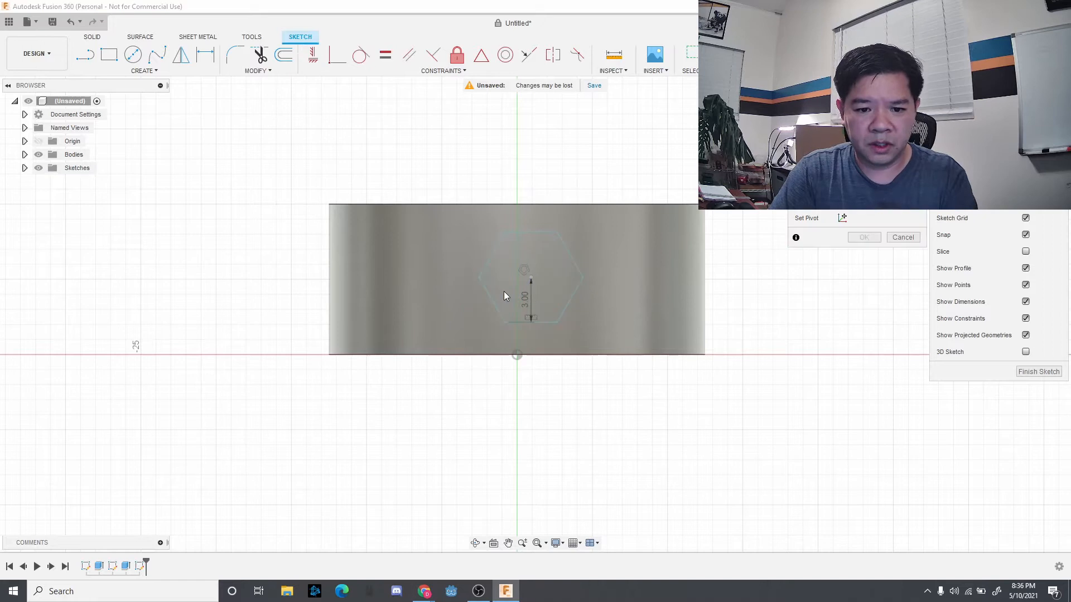
{"action": "left_click_drag", "start_coordinate": [546, 293], "coordinate": [533, 313]}
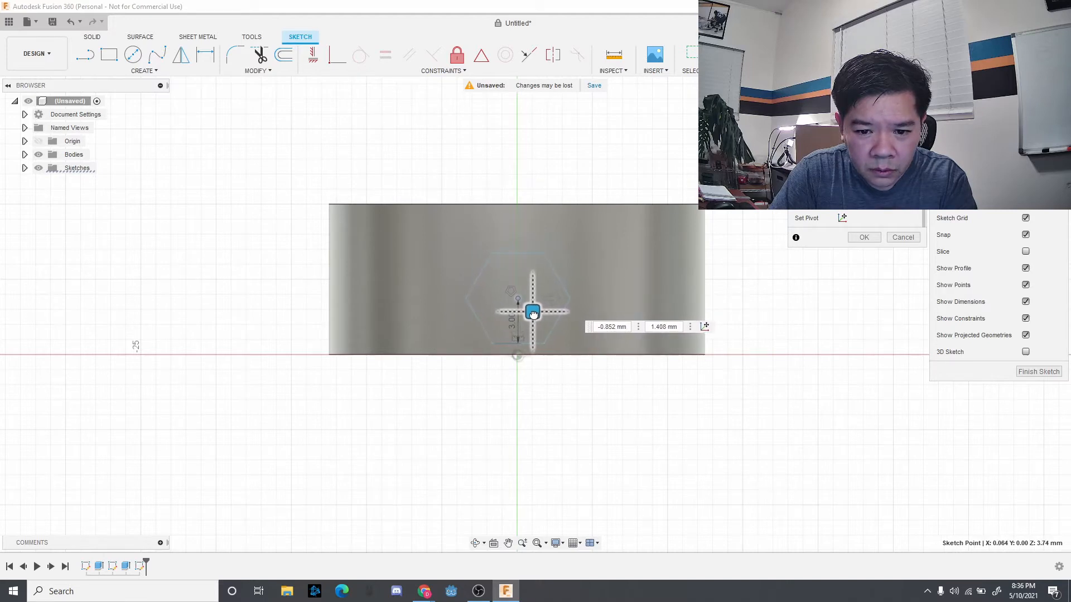
{"action": "left_click_drag", "start_coordinate": [532, 313], "coordinate": [531, 316]}
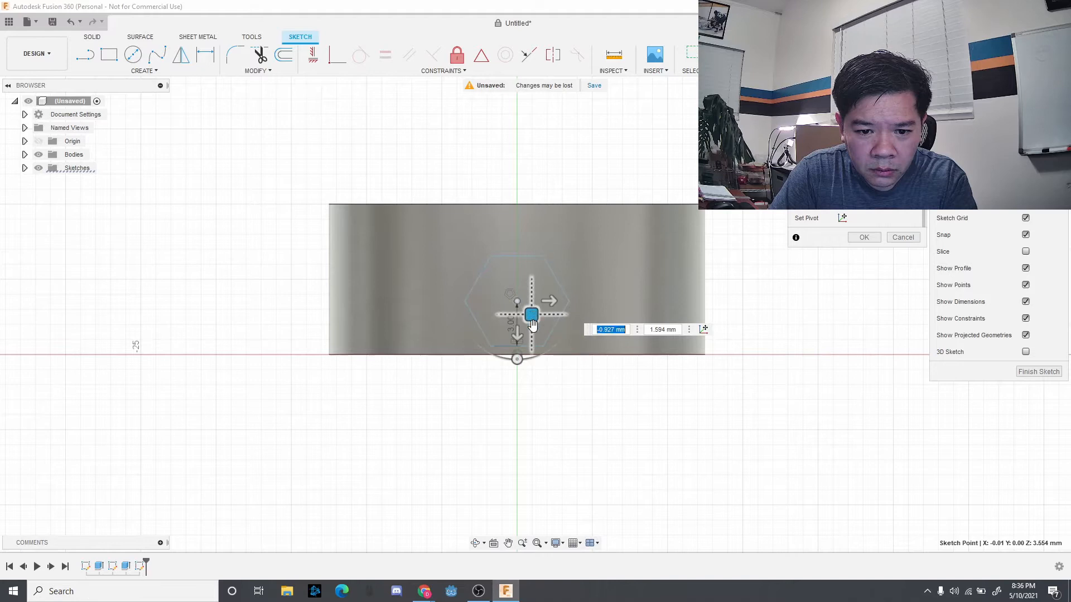
{"action": "key", "text": "Return"}
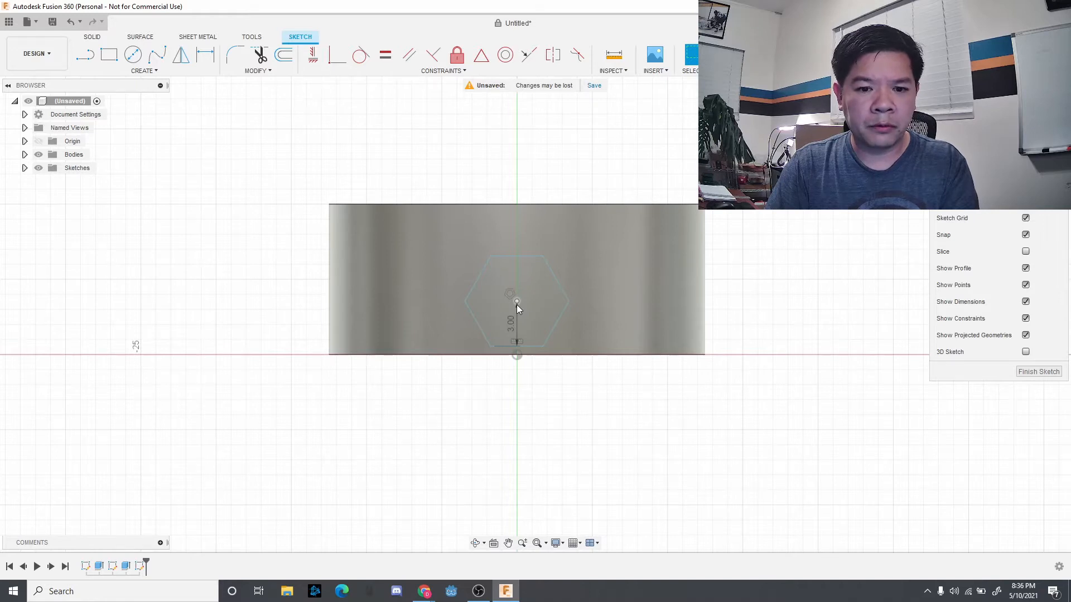
Draw lines from the hexagon's centre to the midpoints of its upper edge and its upper-right edge
{"action": "key", "text": "l"}
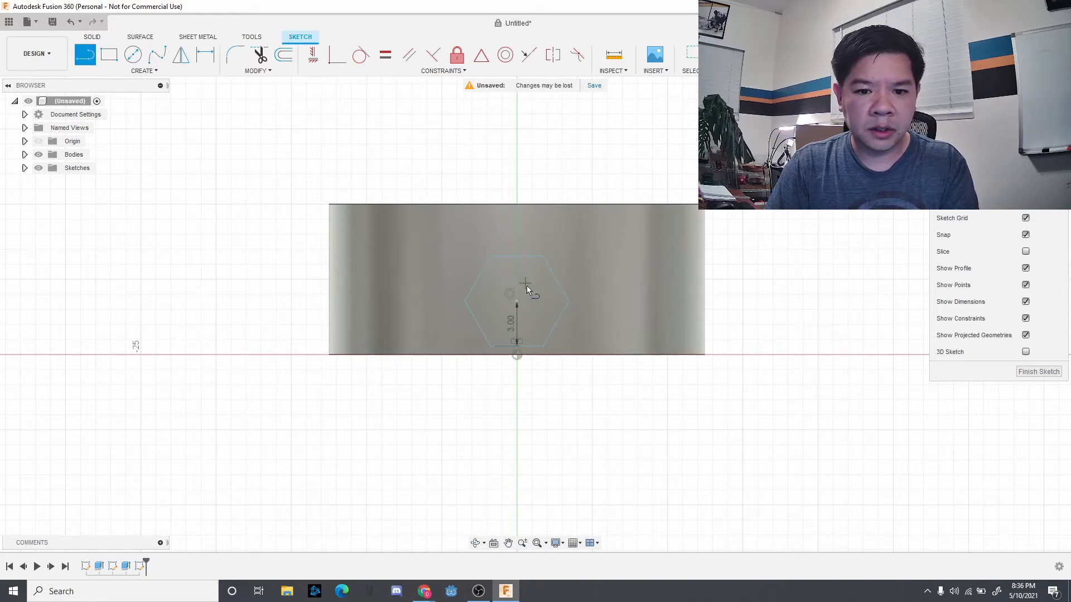
{"action": "left_click", "coordinate": [516, 304]}
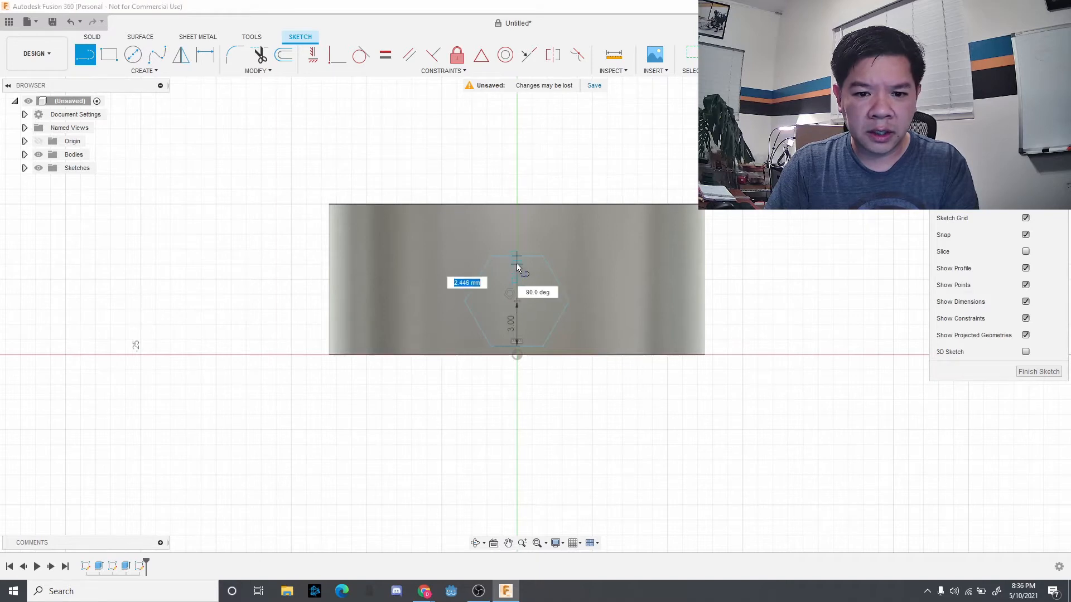
{"action": "left_click", "coordinate": [516, 257]}
{"action": "left_click", "coordinate": [520, 303]}
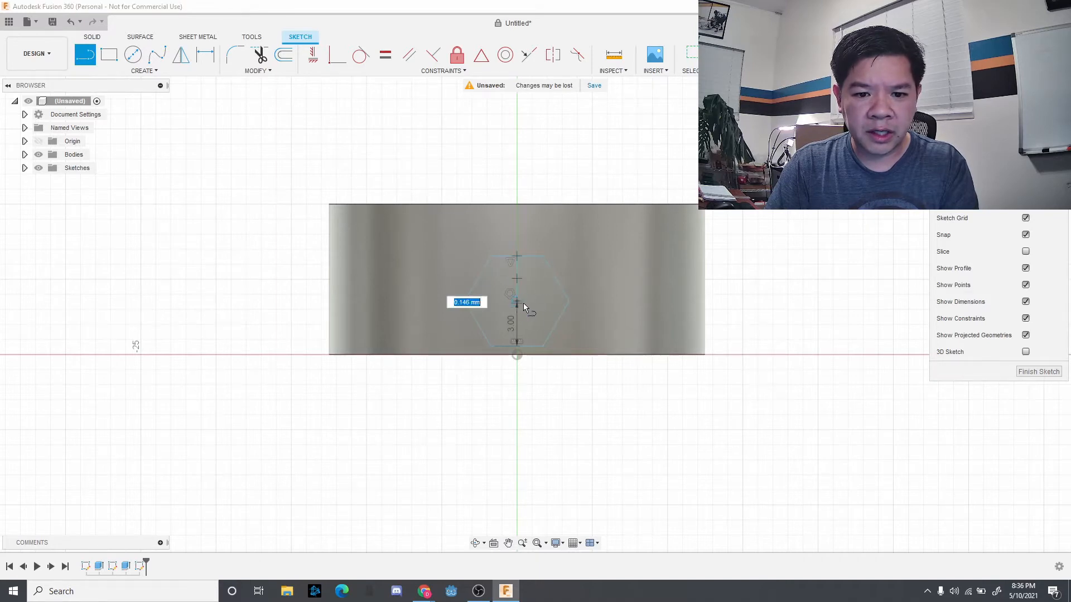
{"action": "left_click", "coordinate": [555, 278]}
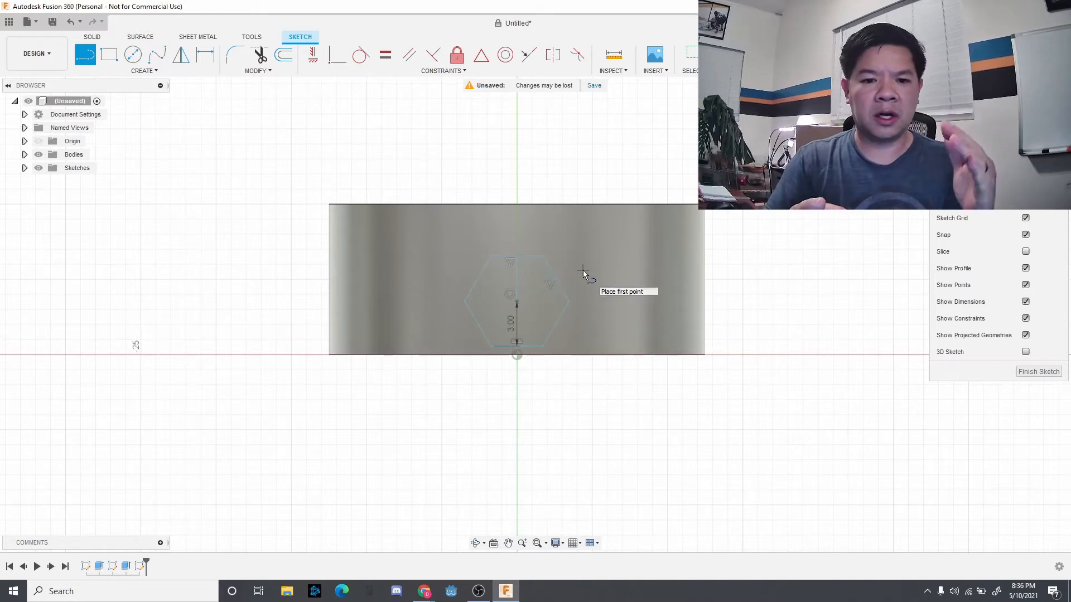
{"action": "left_click", "coordinate": [555, 277]}
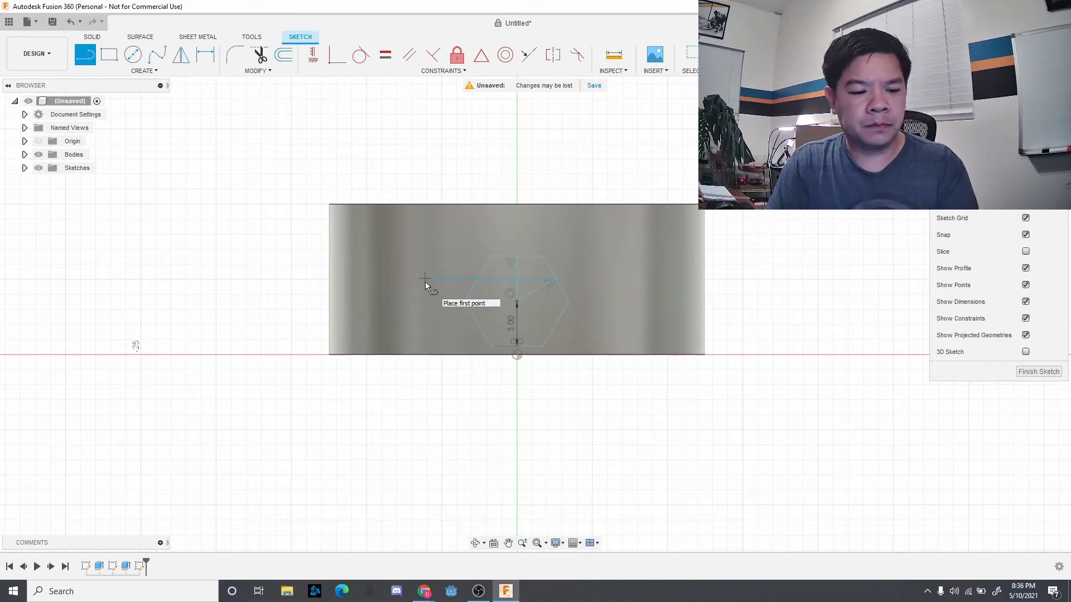
{"action": "key", "text": "Escape"}
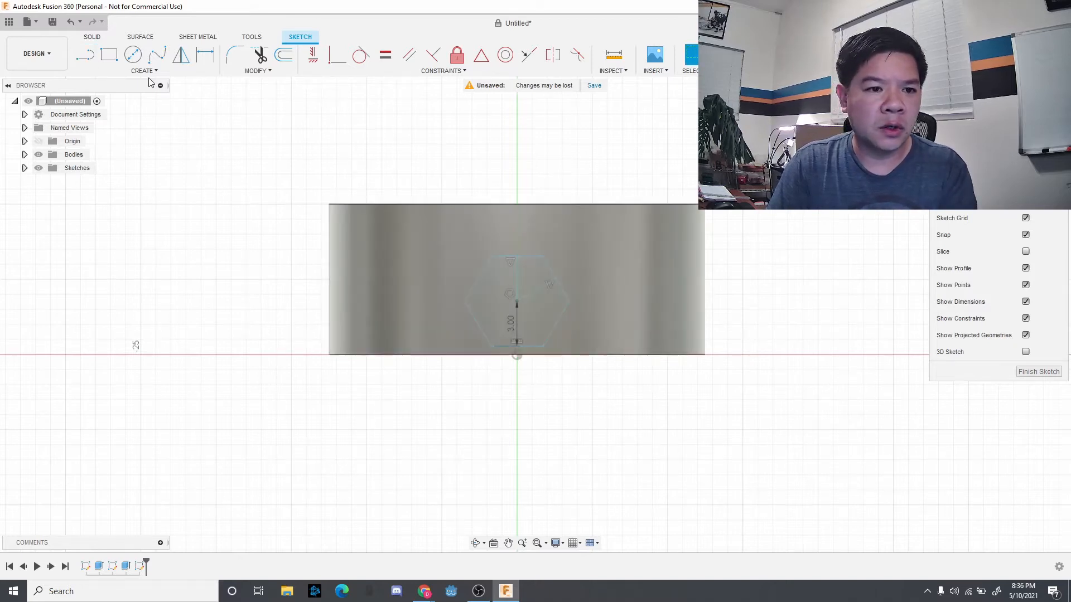
Create a rectangular pattern of the hexagon's six edges and vertical centre line, quantity 2 in both directions, spaced 7 mm upward
{"action": "left_click", "coordinate": [145, 71]}
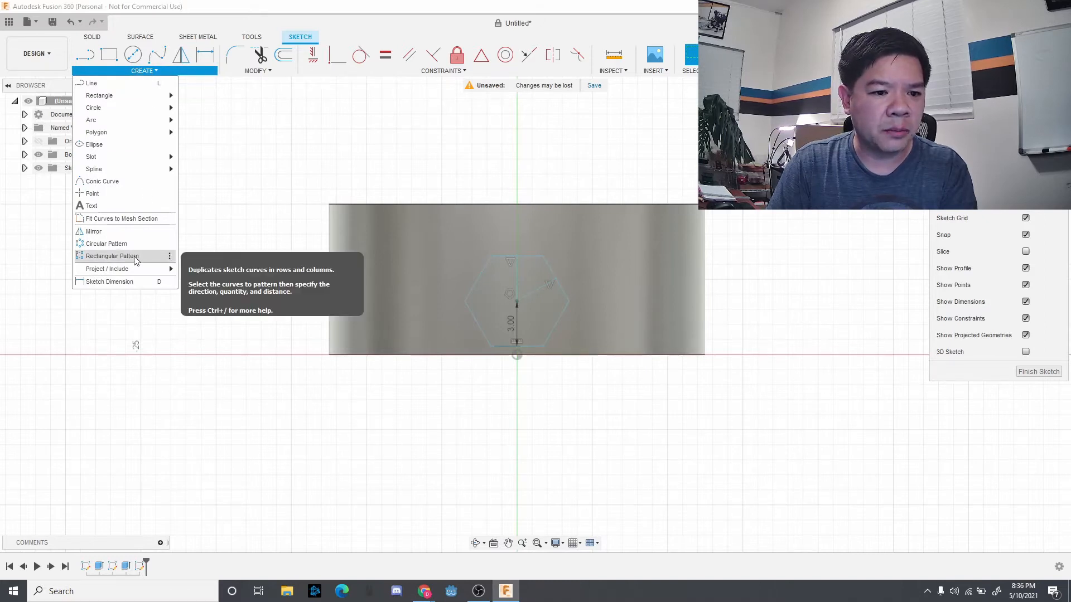
{"action": "left_click", "coordinate": [153, 255]}
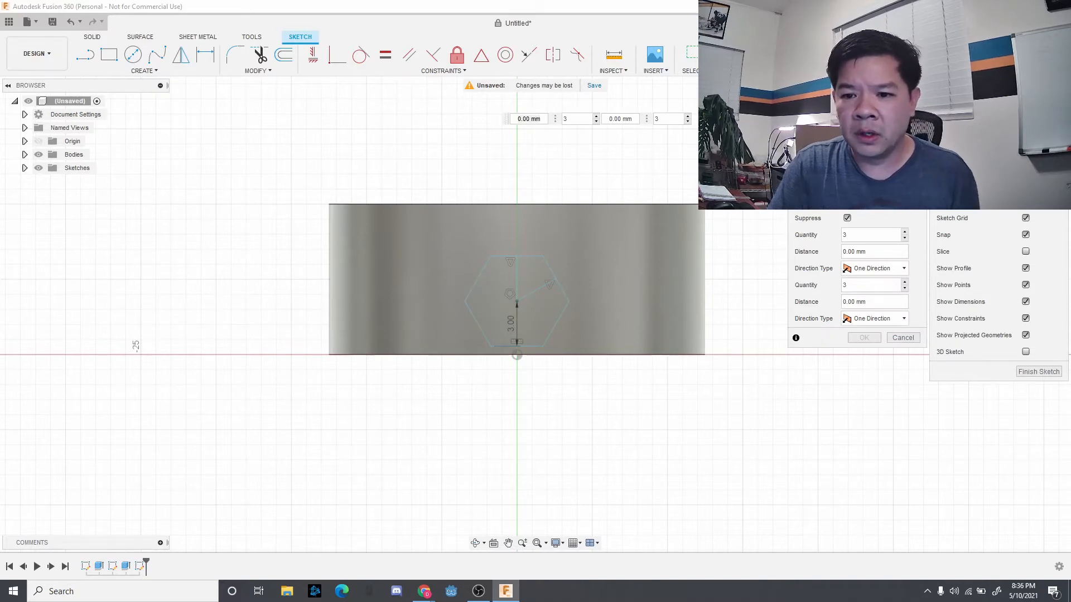
{"action": "left_click", "coordinate": [516, 275]}
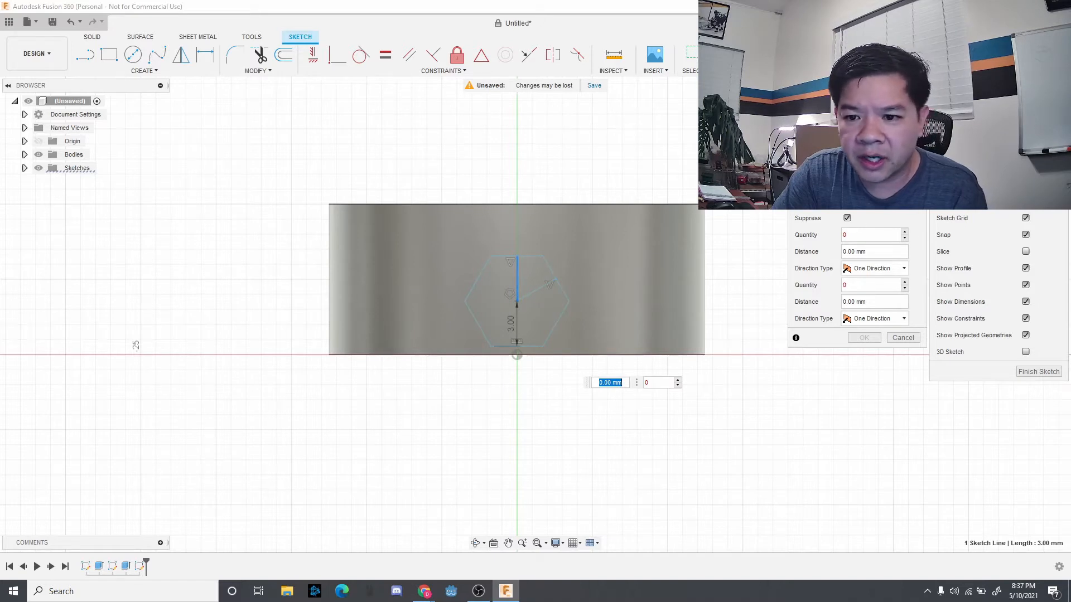
{"action": "left_click", "coordinate": [551, 273]}
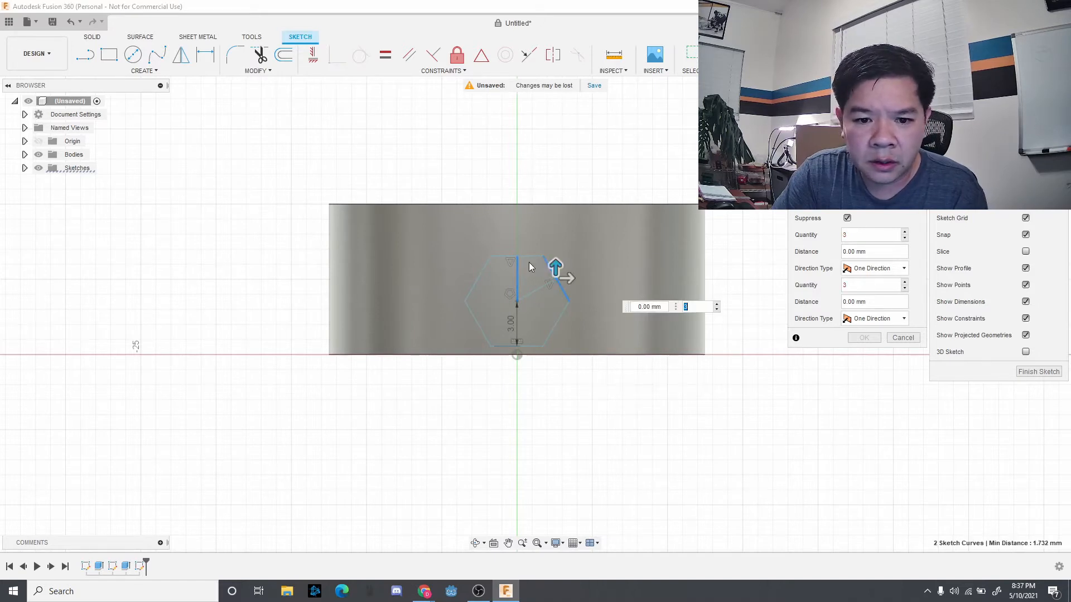
{"action": "left_click", "coordinate": [522, 256]}
{"action": "left_click", "coordinate": [481, 276]}
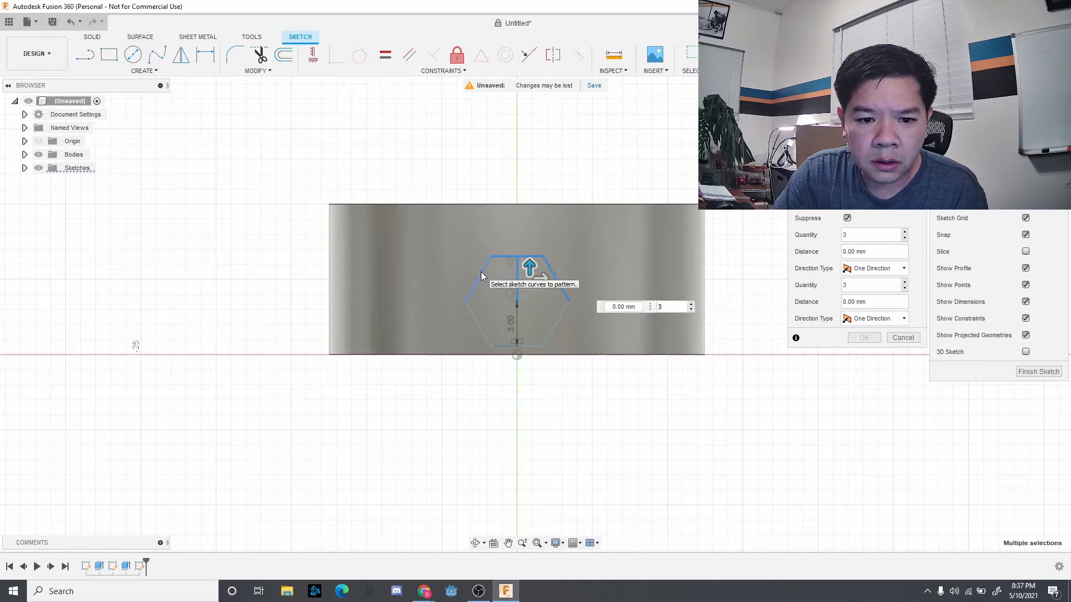
{"action": "left_click", "coordinate": [479, 326]}
{"action": "left_click", "coordinate": [534, 349]}
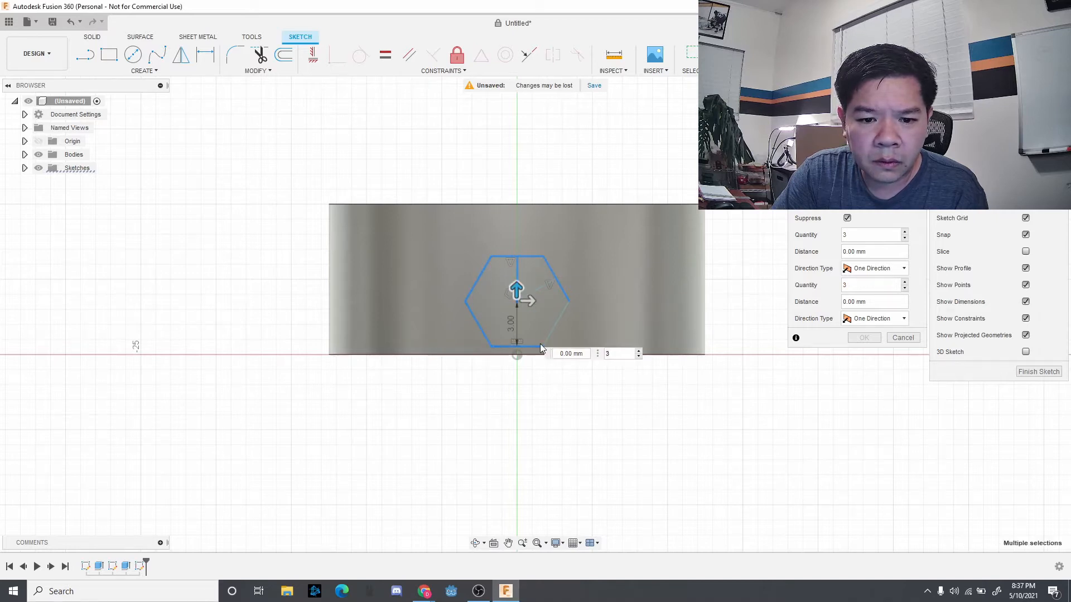
{"action": "left_click", "coordinate": [552, 330]}
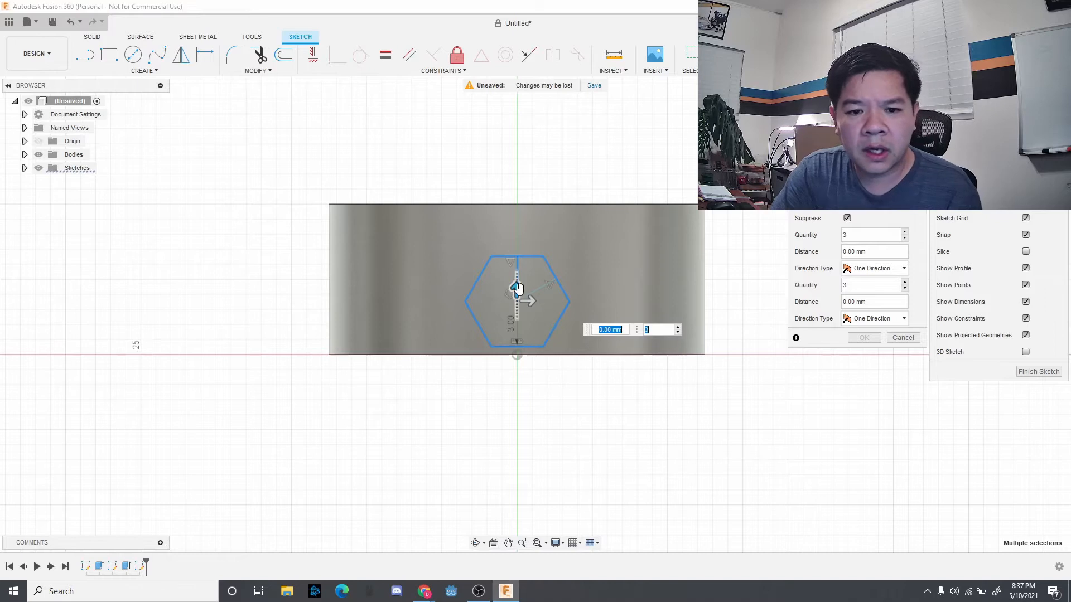
{"action": "double_click", "coordinate": [858, 233]}
{"action": "type", "text": "2"}
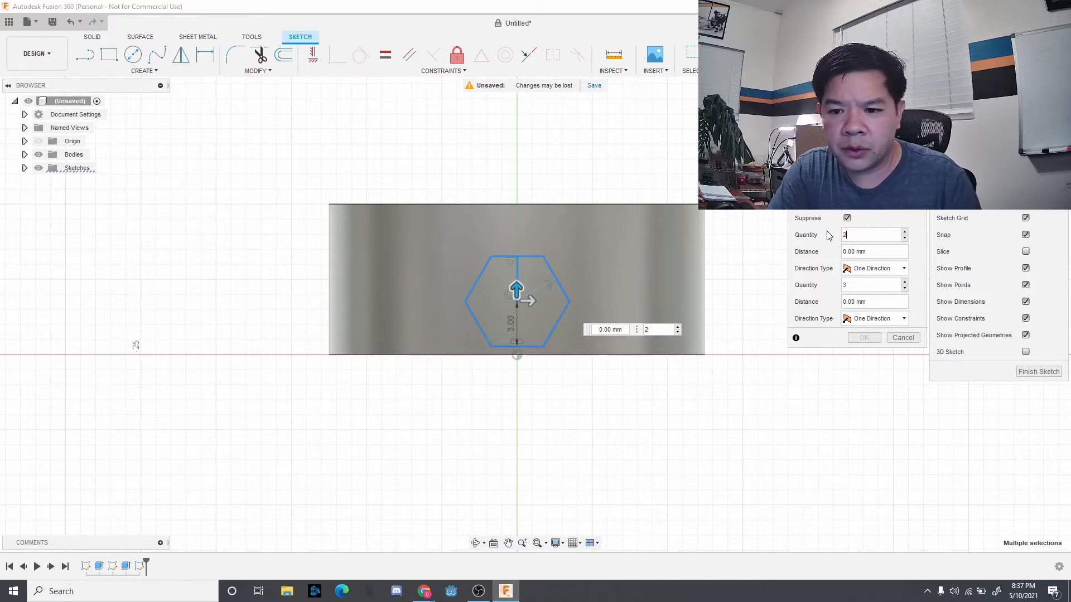
{"action": "double_click", "coordinate": [851, 285]}
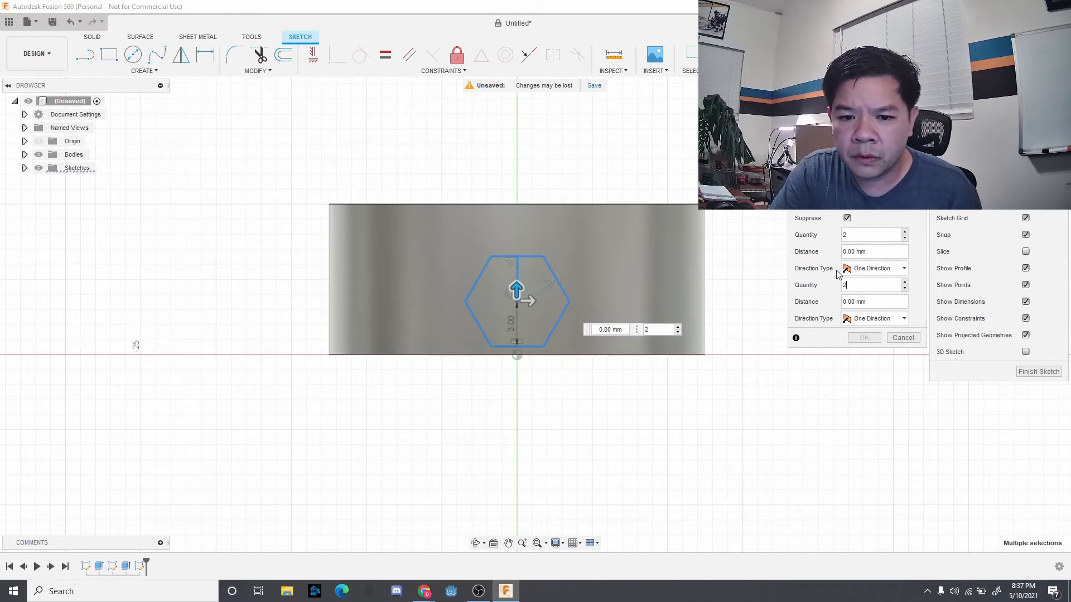
{"action": "left_click_drag", "start_coordinate": [513, 287], "coordinate": [506, 188]}
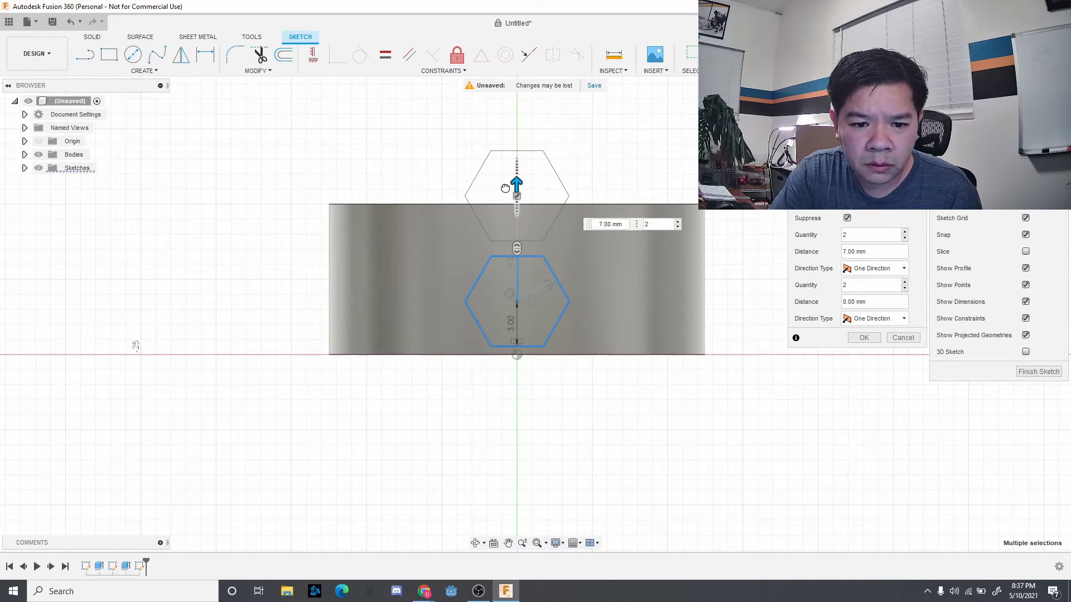
{"action": "left_click_drag", "start_coordinate": [506, 188], "coordinate": [505, 185]}
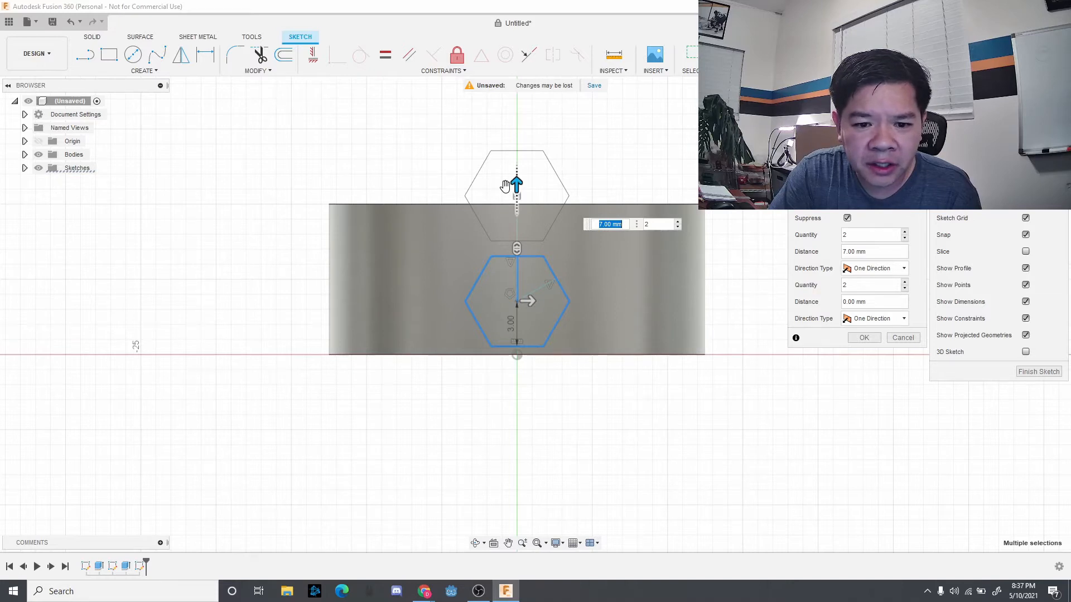
{"action": "key", "text": "Tab"}
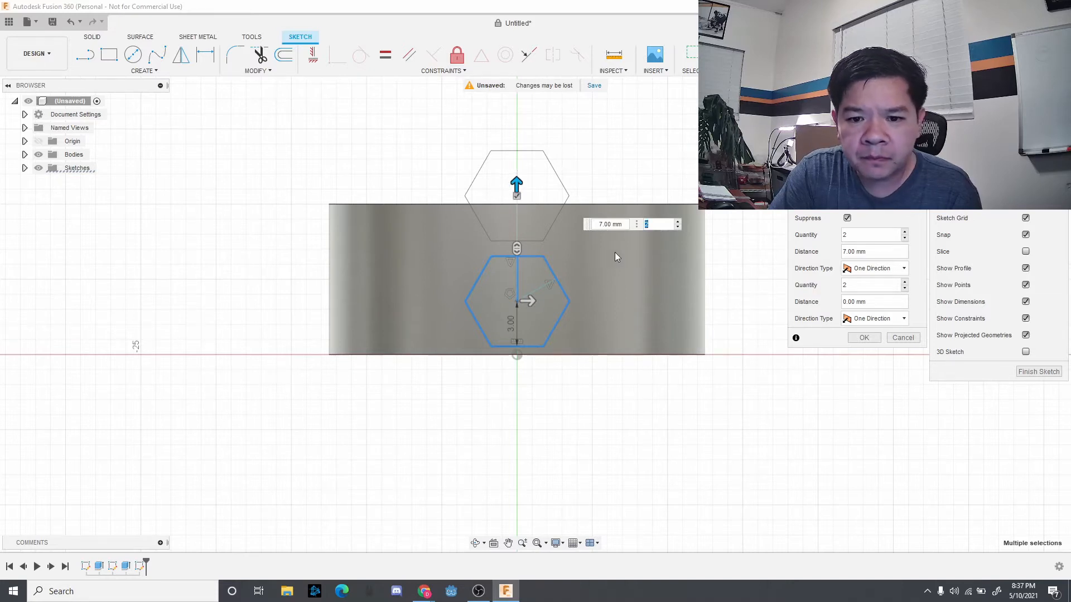
{"action": "left_click", "coordinate": [863, 338]}
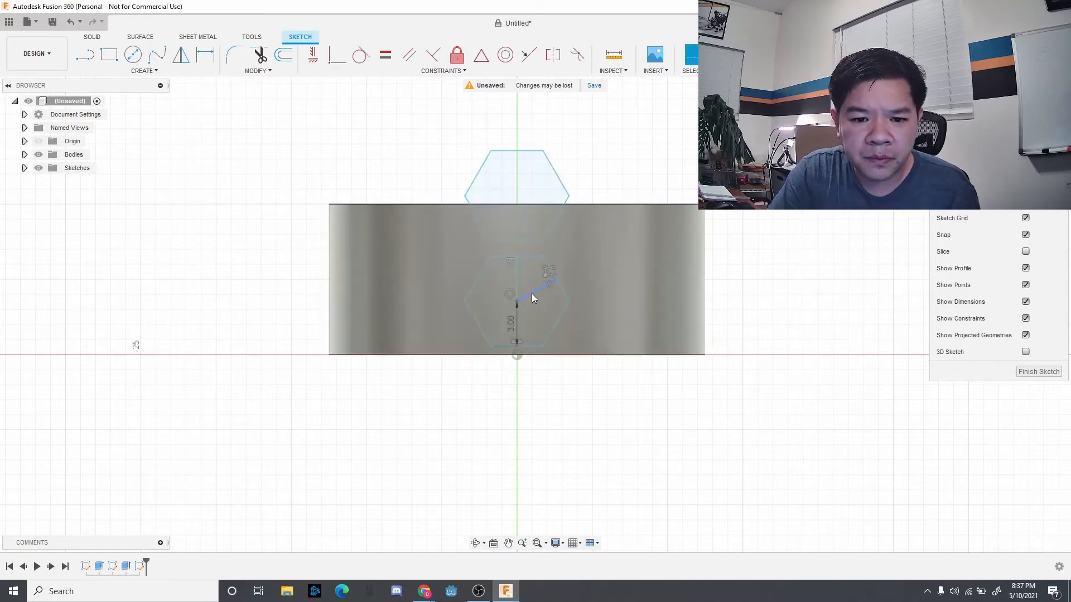
Set up a rectangular pattern of the lower hexagon's six edges and the line from its centre to its upper-right edge
{"action": "left_click", "coordinate": [141, 71]}
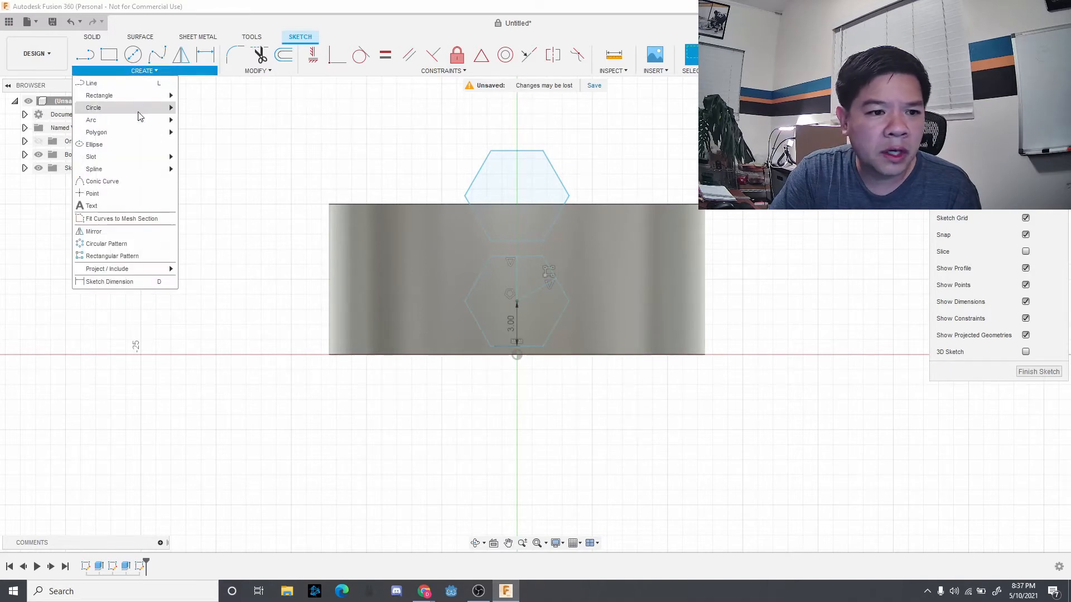
{"action": "left_click", "coordinate": [140, 258]}
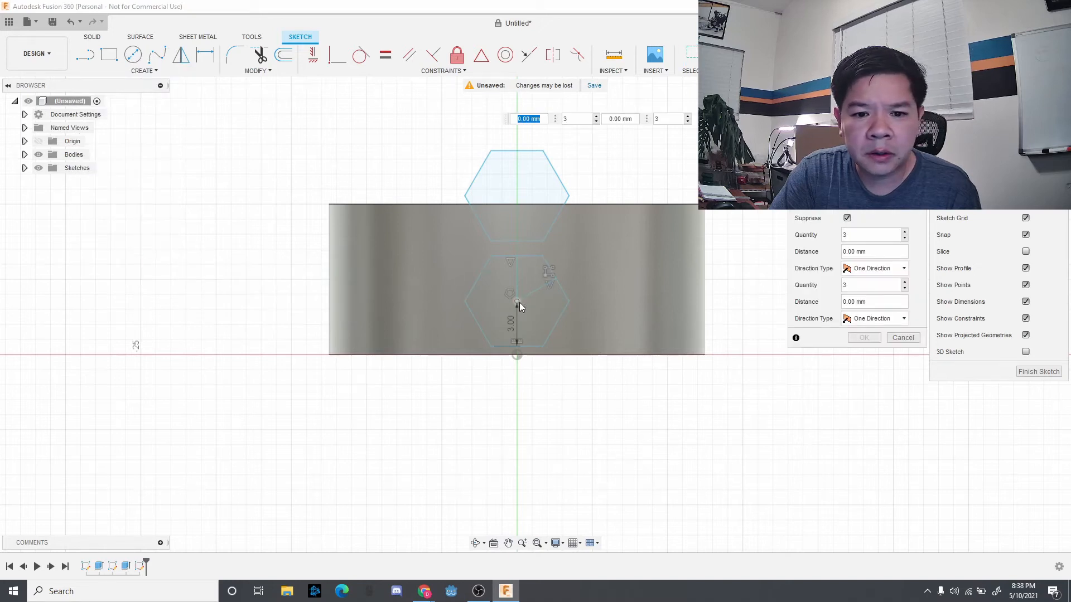
{"action": "left_click", "coordinate": [544, 287]}
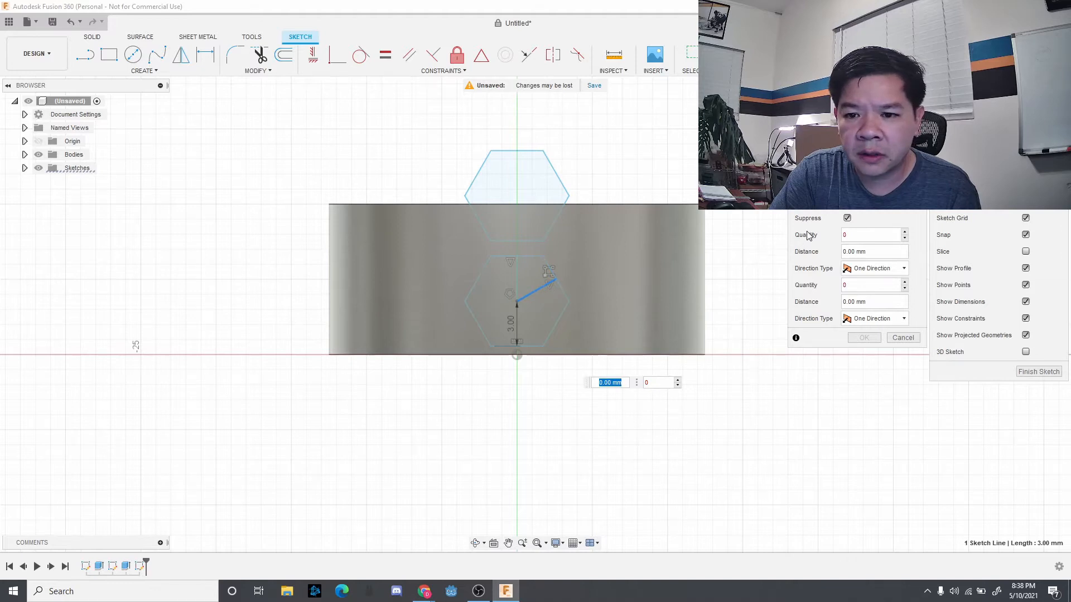
{"action": "left_click", "coordinate": [870, 184]}
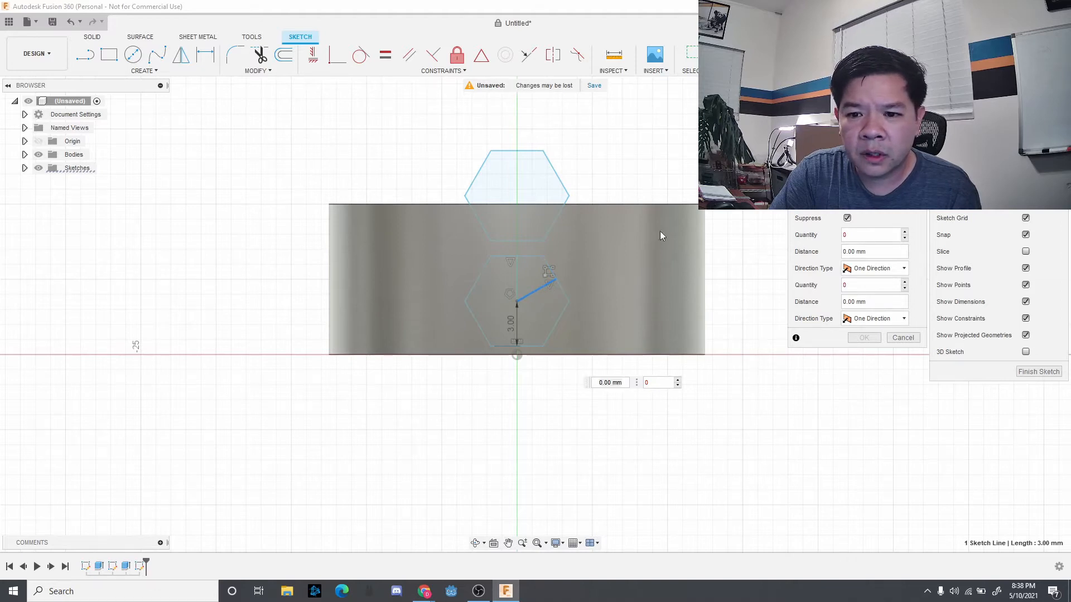
{"action": "left_click", "coordinate": [563, 290]}
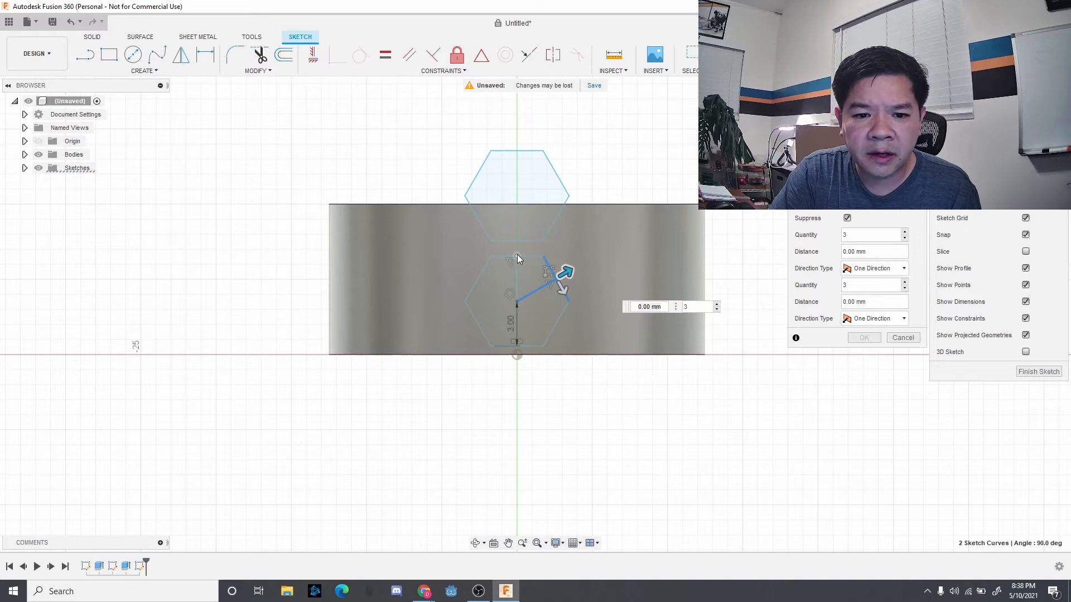
{"action": "left_click", "coordinate": [526, 257]}
{"action": "left_click", "coordinate": [485, 267]}
{"action": "left_click", "coordinate": [481, 327]}
{"action": "left_click", "coordinate": [529, 347]}
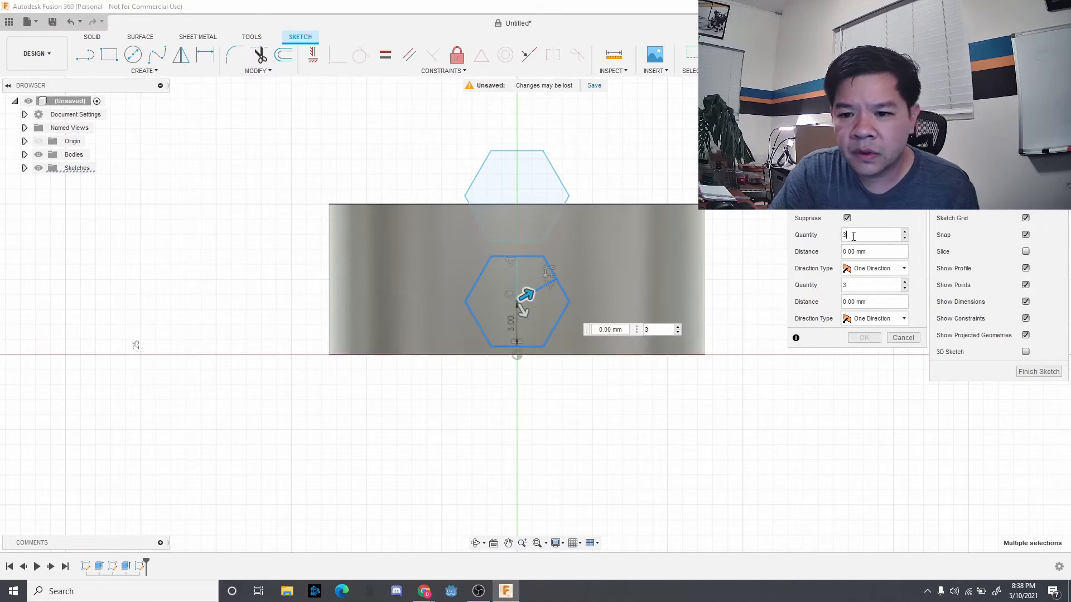
Create the pattern with quantity 2 and symmetric direction type in both directions, spaced 7 mm toward the upper right
{"action": "left_click", "coordinate": [905, 238]}
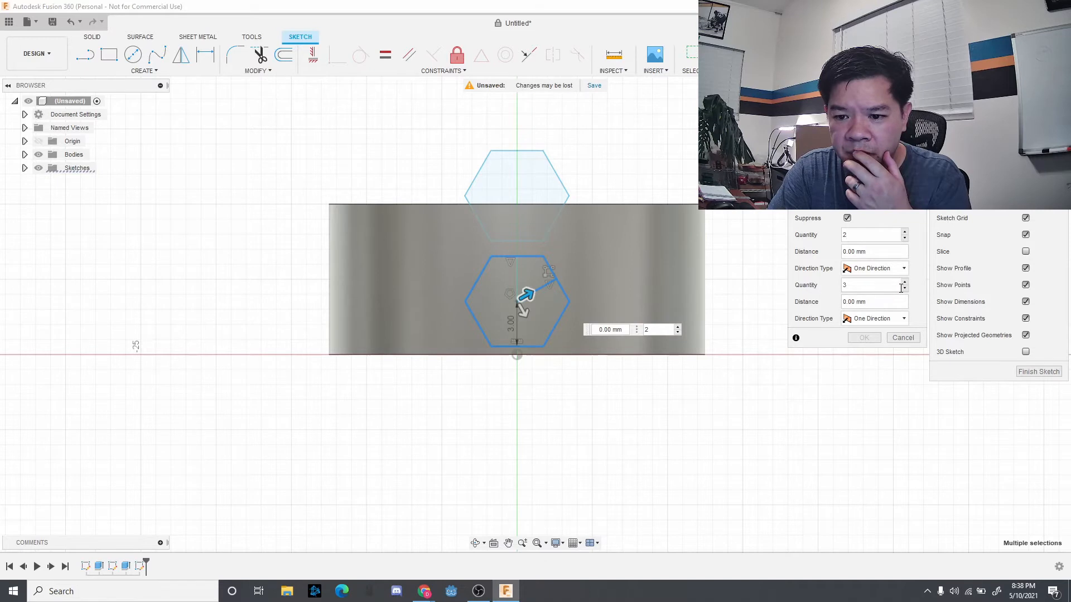
{"action": "left_click", "coordinate": [901, 319]}
{"action": "left_click", "coordinate": [882, 347]}
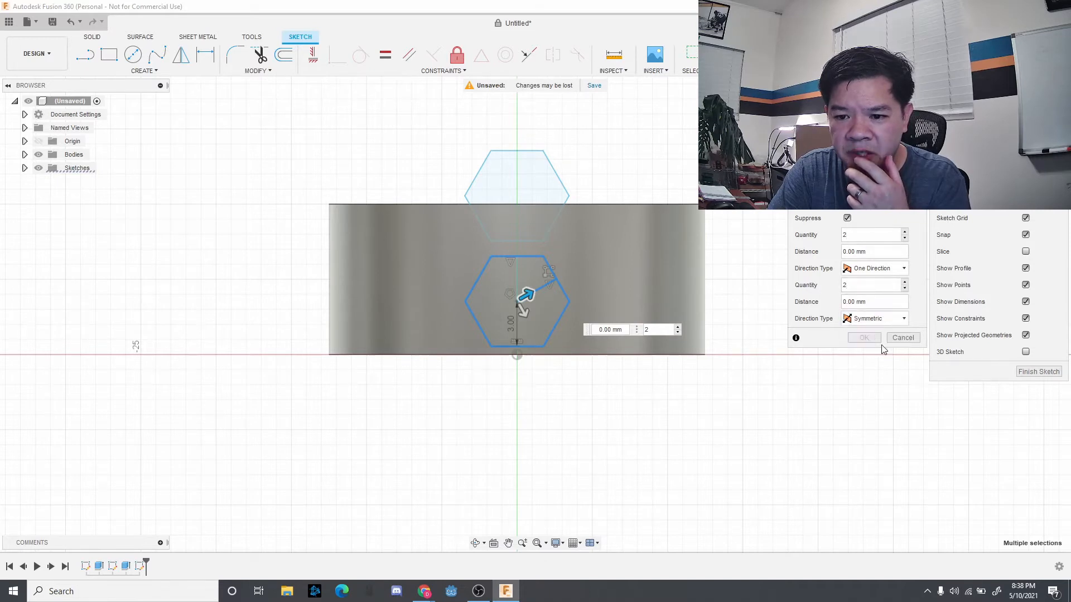
{"action": "left_click", "coordinate": [871, 270]}
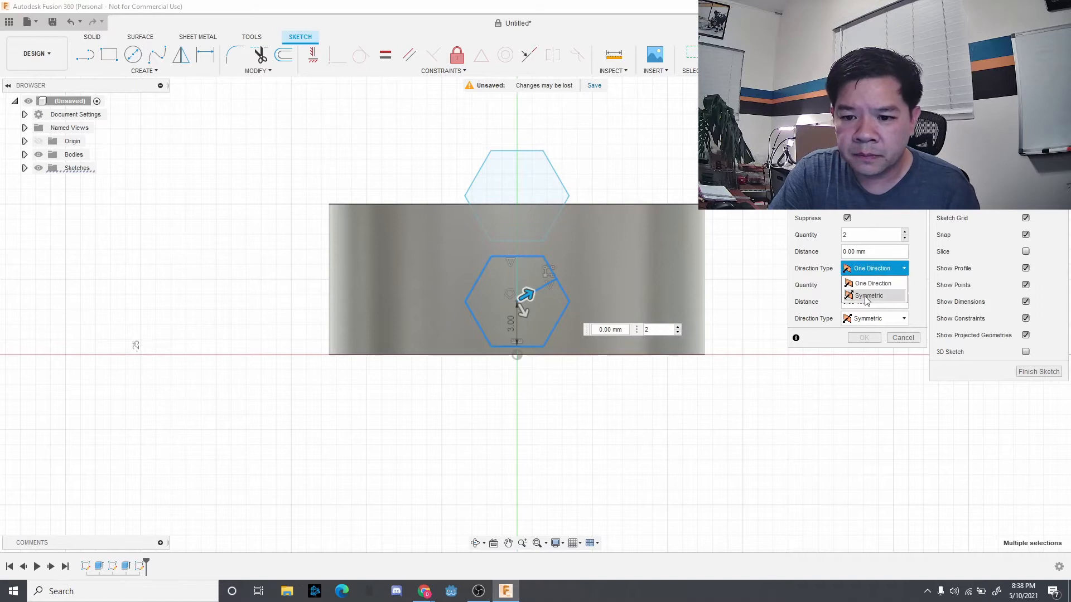
{"action": "left_click", "coordinate": [868, 296]}
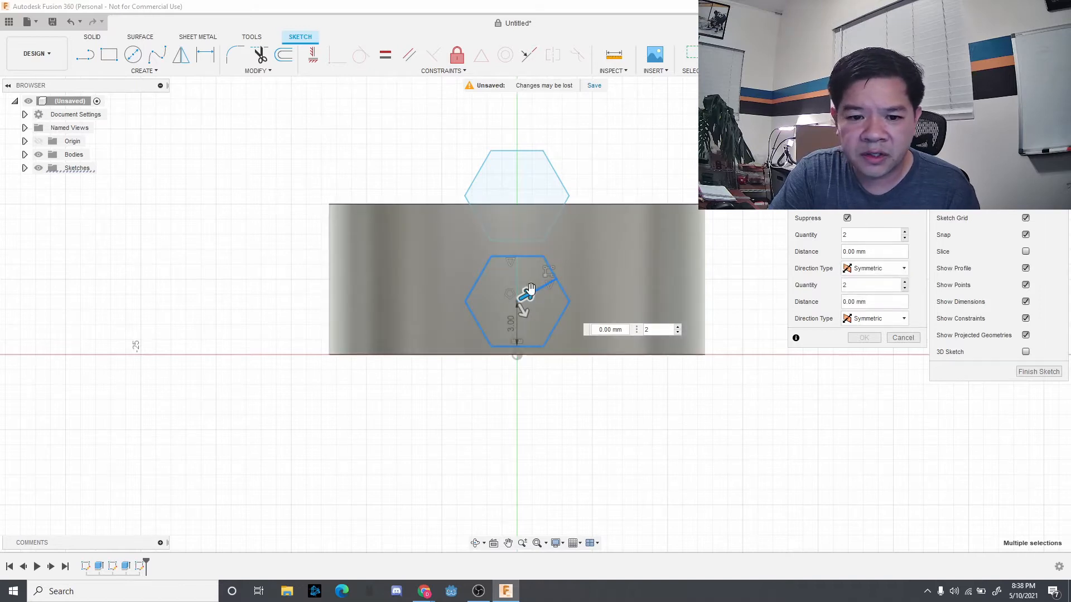
{"action": "left_click_drag", "start_coordinate": [526, 294], "coordinate": [621, 249]}
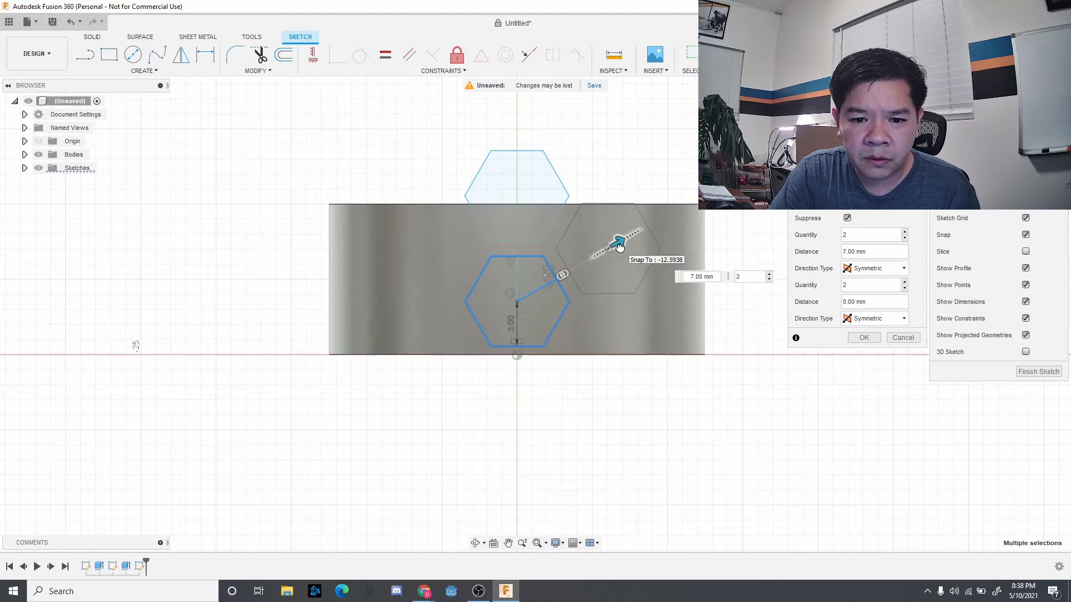
{"action": "left_click_drag", "start_coordinate": [621, 247], "coordinate": [620, 247]}
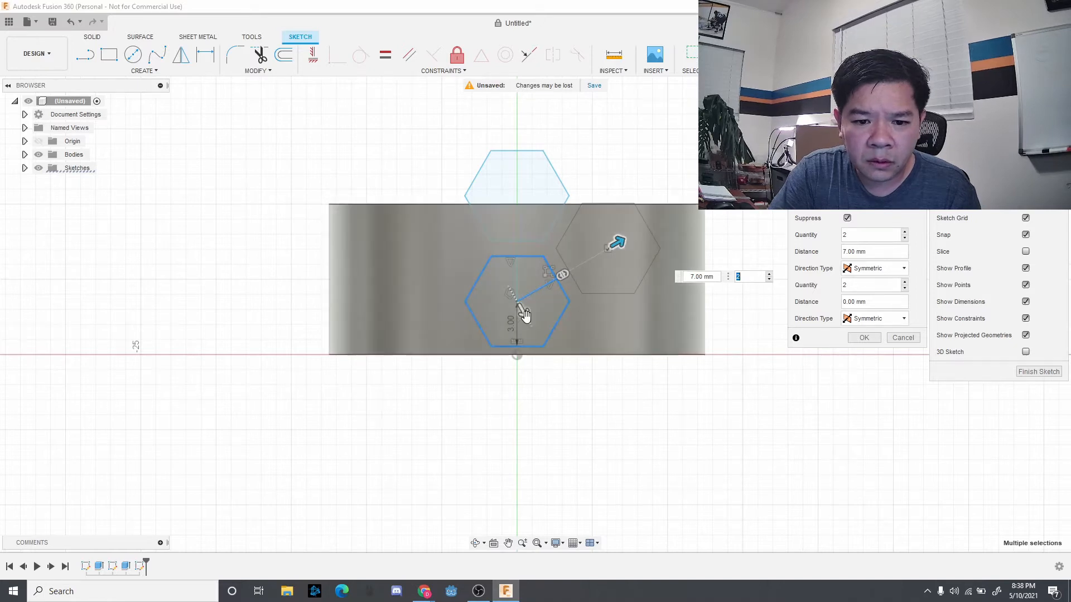
{"action": "mouse_move", "coordinate": [523, 310]}
{"action": "left_mouse_down"}
{"action": "mouse_move", "coordinate": [602, 410]}
{"action": "mouse_move", "coordinate": [535, 304]}
{"action": "left_mouse_up"}
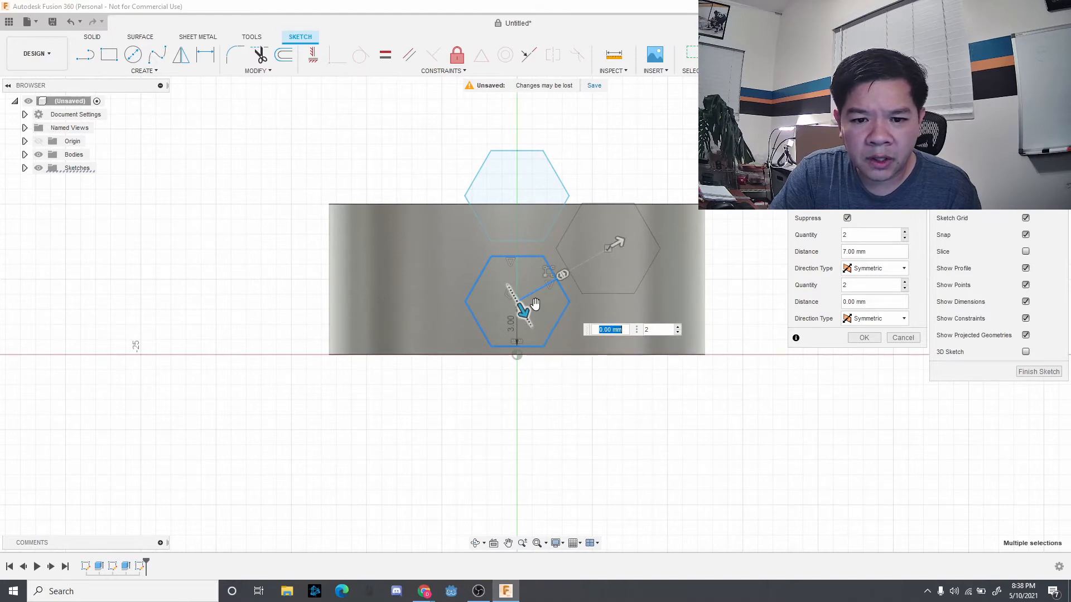
{"action": "key", "text": "Tab"}
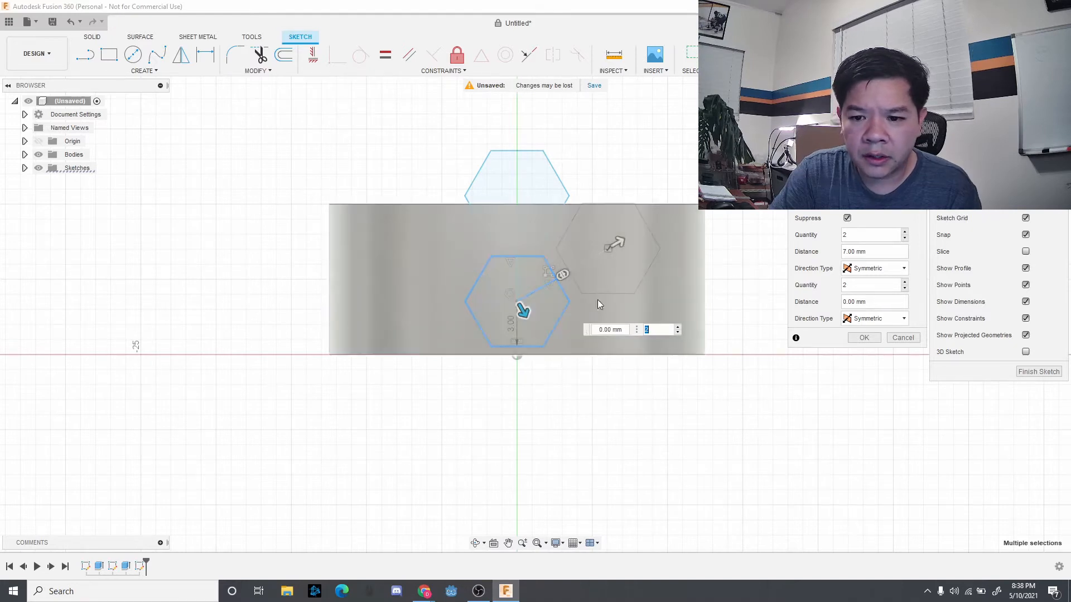
{"action": "left_click", "coordinate": [864, 338]}
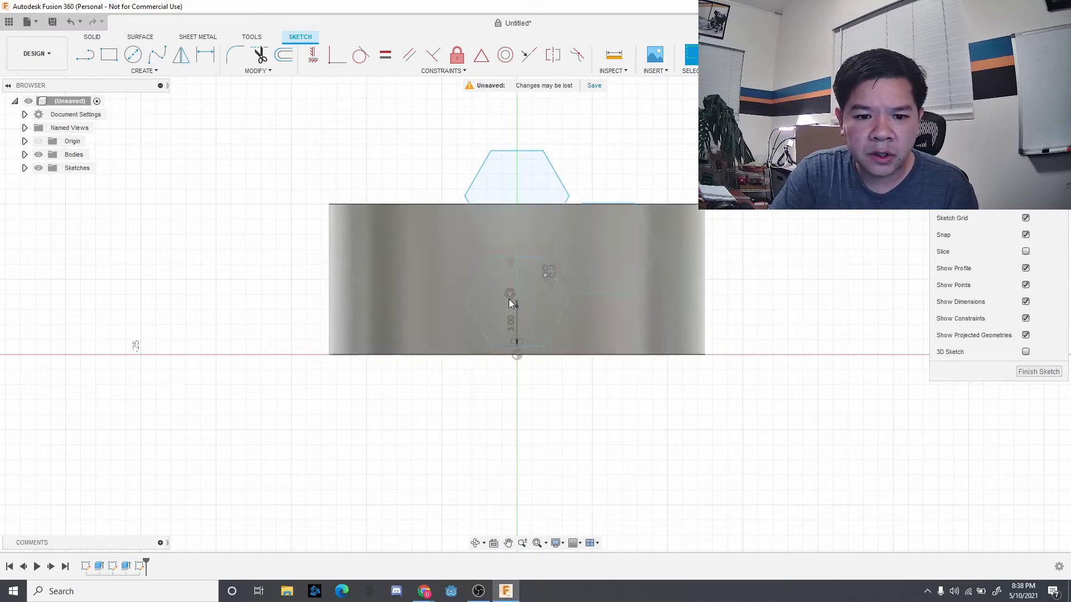
{"action": "left_click", "coordinate": [489, 290]}
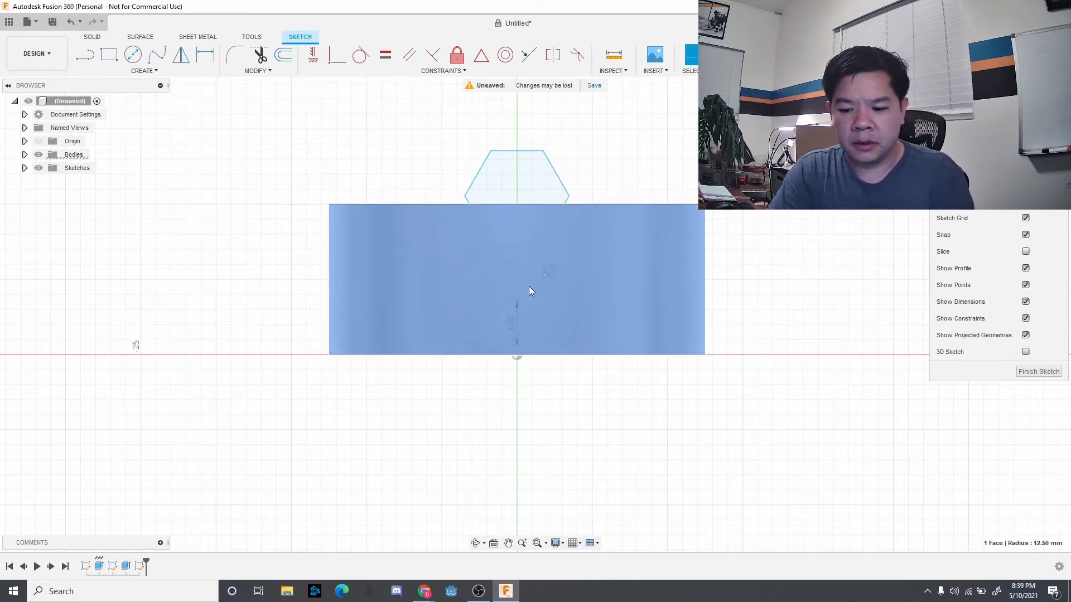
{"action": "left_click", "coordinate": [548, 174]}
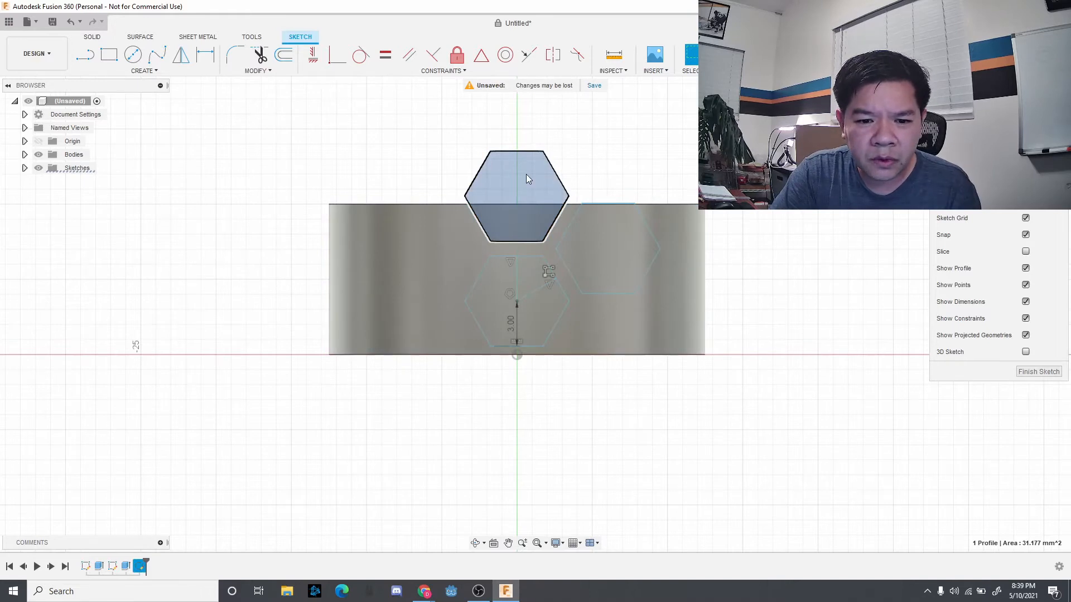
{"action": "left_click", "coordinate": [511, 264]}
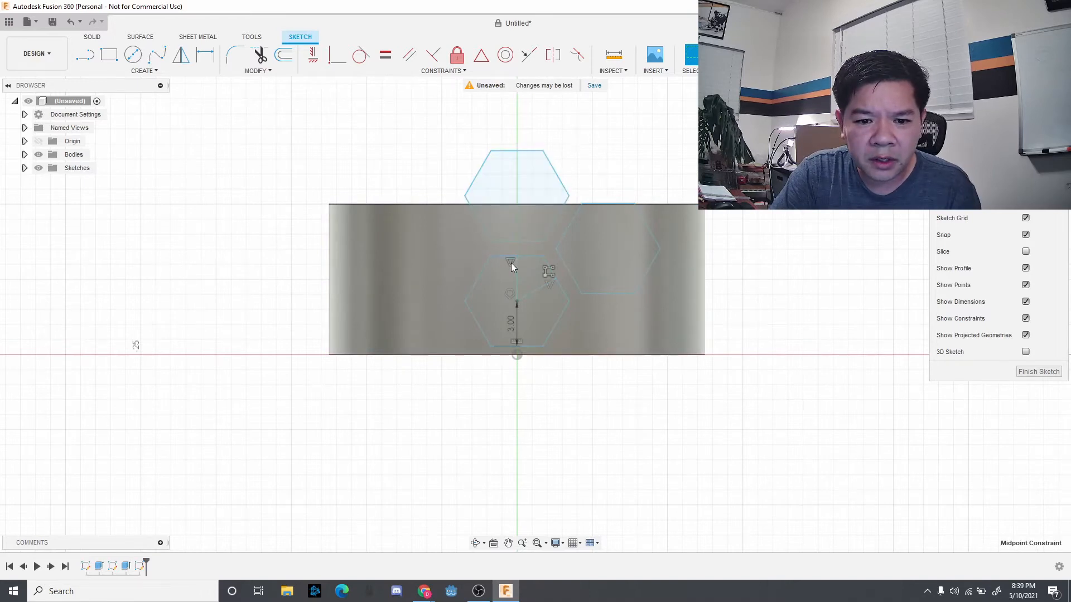
{"action": "right_click", "coordinate": [511, 263]}
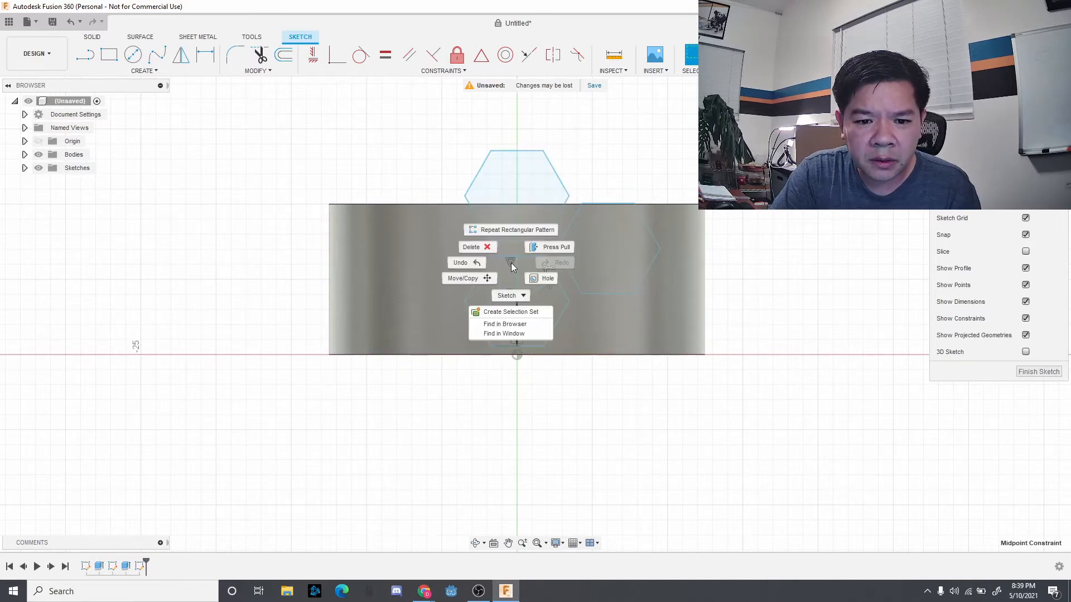
{"action": "left_click", "coordinate": [512, 230]}
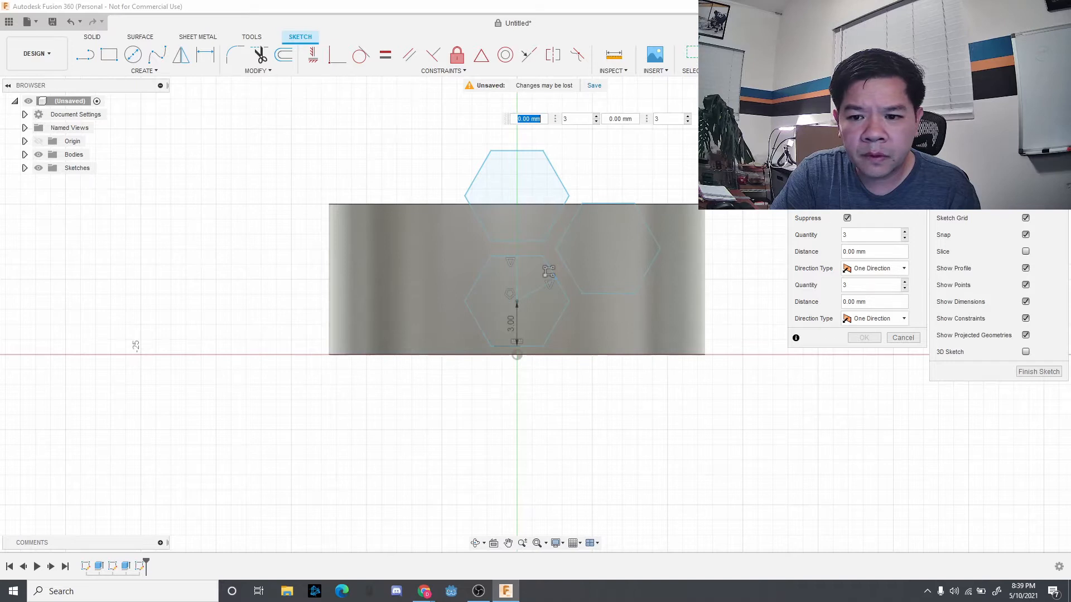
{"action": "left_click", "coordinate": [517, 292]}
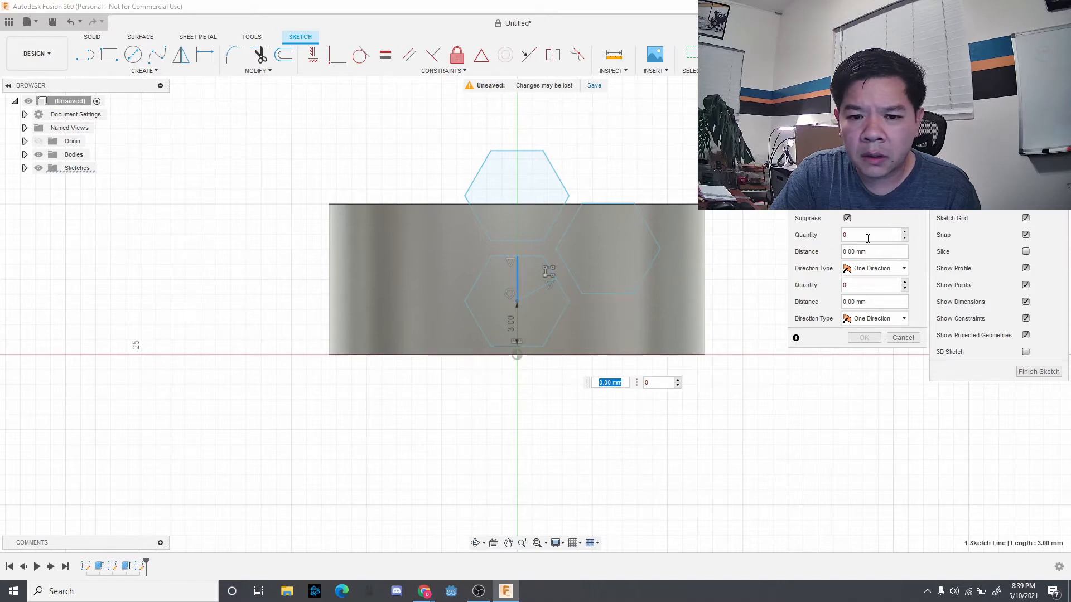
{"action": "left_click", "coordinate": [904, 232]}
{"action": "left_click", "coordinate": [904, 282]}
{"action": "left_click", "coordinate": [890, 318]}
{"action": "left_click", "coordinate": [871, 346]}
{"action": "left_click", "coordinate": [875, 268]}
{"action": "left_click", "coordinate": [873, 295]}
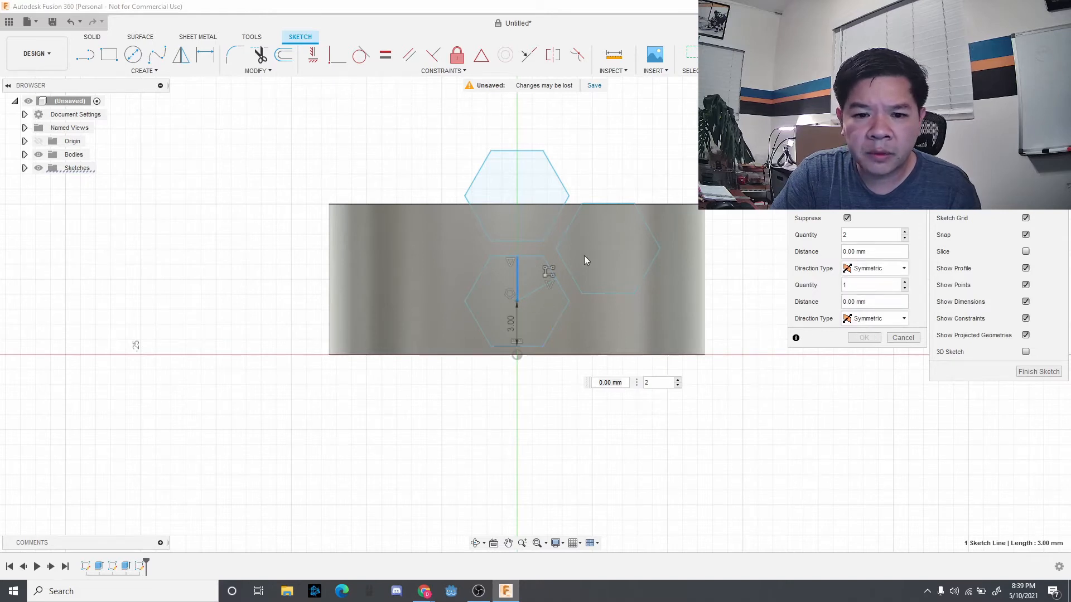
{"action": "left_click", "coordinate": [532, 258]}
{"action": "left_click", "coordinate": [478, 279]}
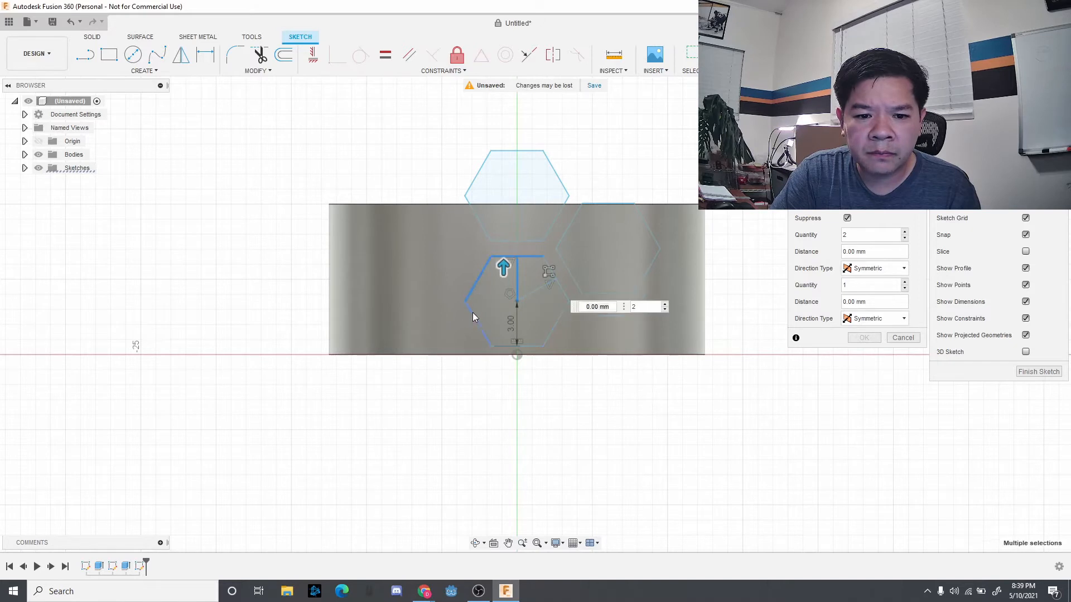
{"action": "left_click", "coordinate": [473, 312]}
{"action": "left_click", "coordinate": [531, 344]}
{"action": "left_click", "coordinate": [555, 324]}
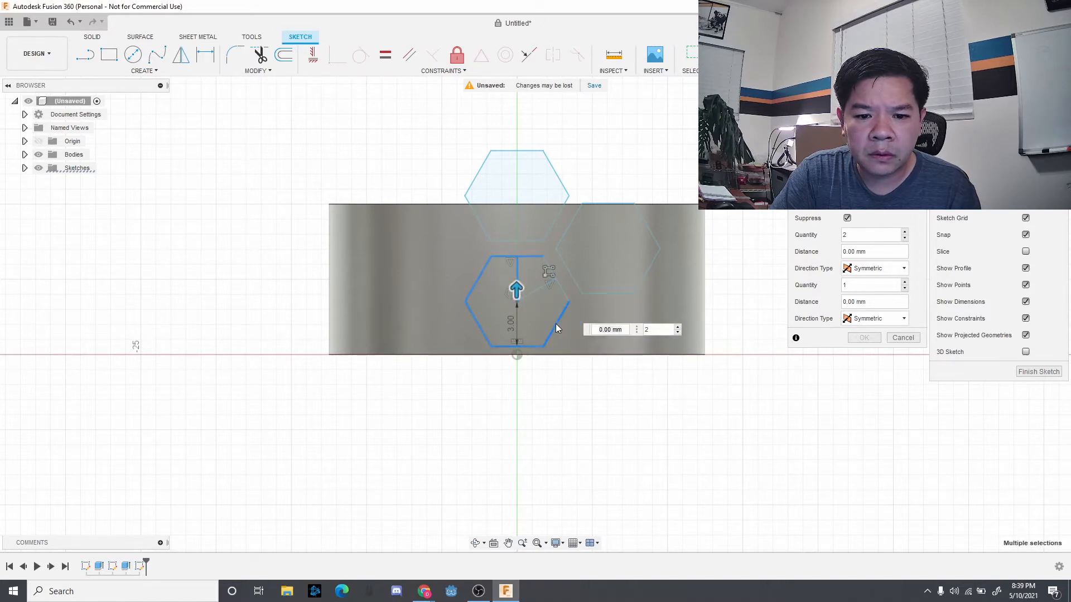
{"action": "left_click", "coordinate": [559, 289]}
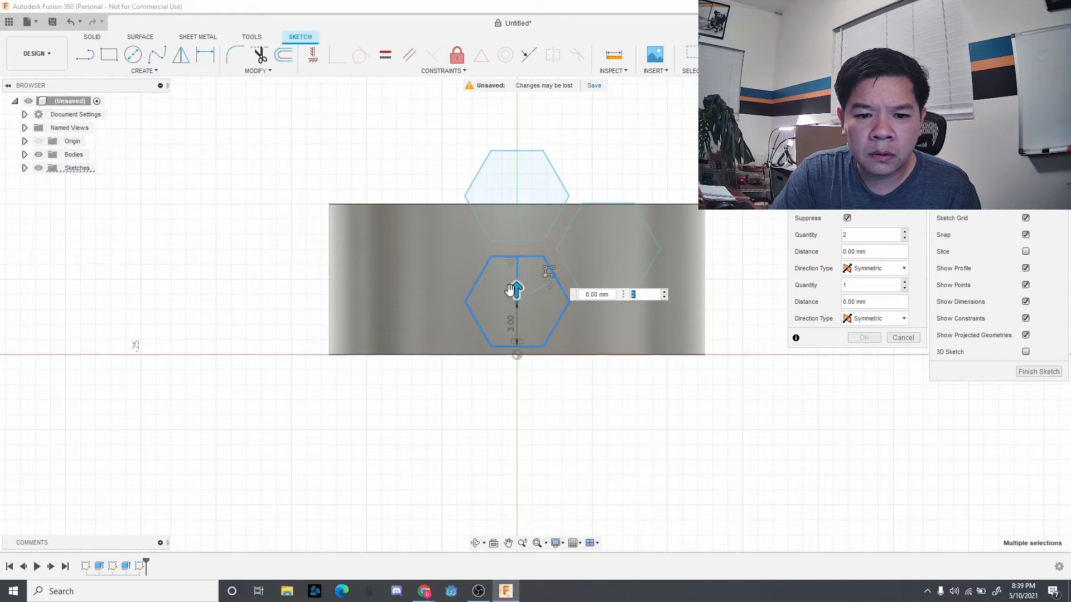
{"action": "mouse_move", "coordinate": [518, 289]}
{"action": "left_mouse_down"}
{"action": "mouse_move", "coordinate": [519, 234]}
{"action": "mouse_move", "coordinate": [515, 287]}
{"action": "left_mouse_up"}
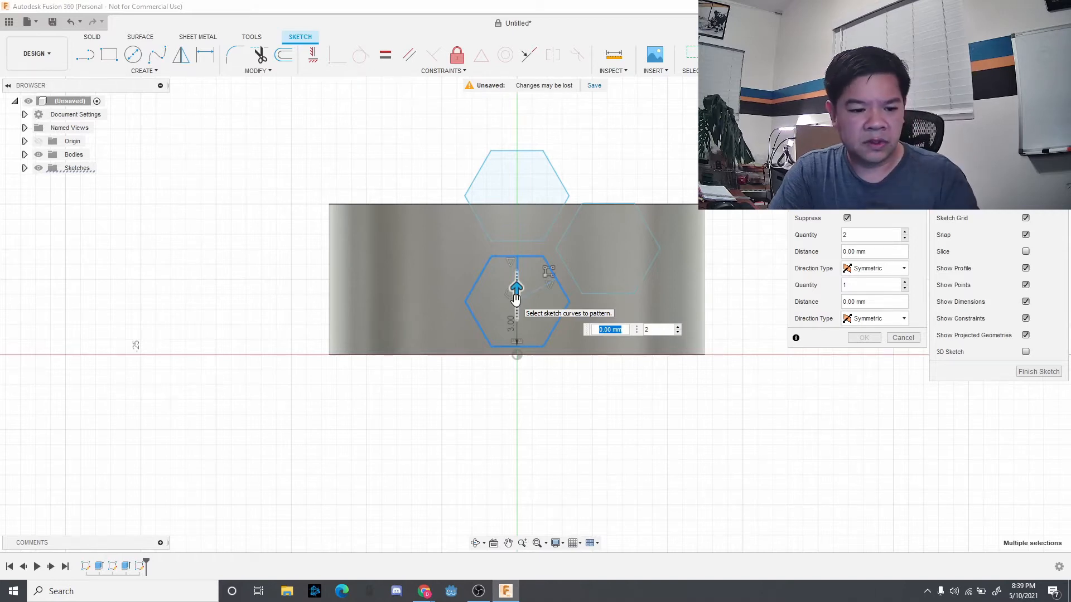
{"action": "key", "text": "Tab"}
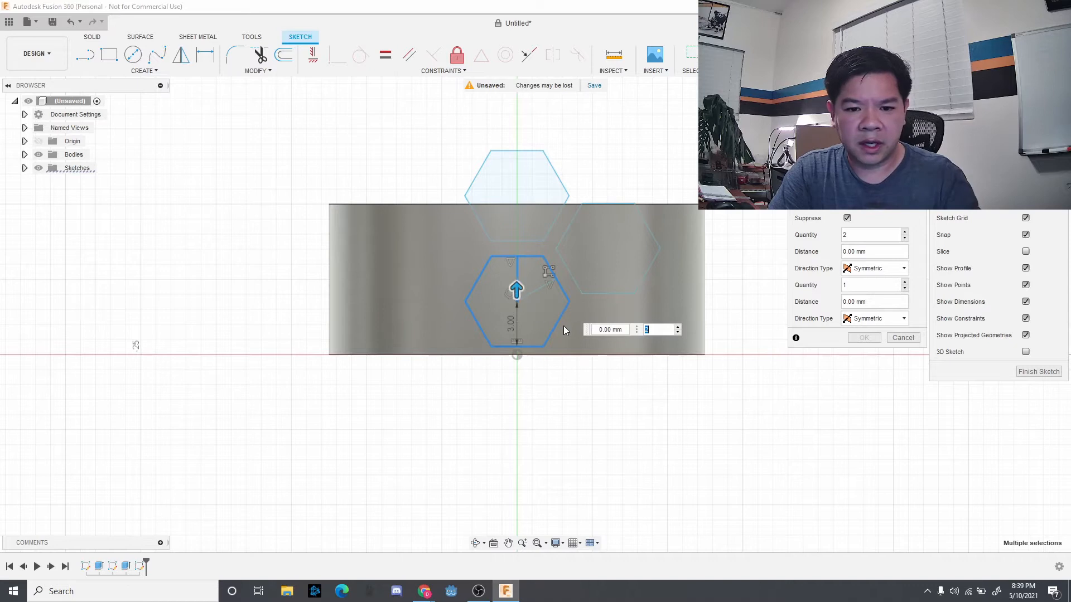
{"action": "left_click", "coordinate": [897, 337]}
{"action": "key", "text": "l"}
{"action": "left_click", "coordinate": [515, 302]}
{"action": "key", "text": "Escape"}
{"action": "key", "text": "Escape"}
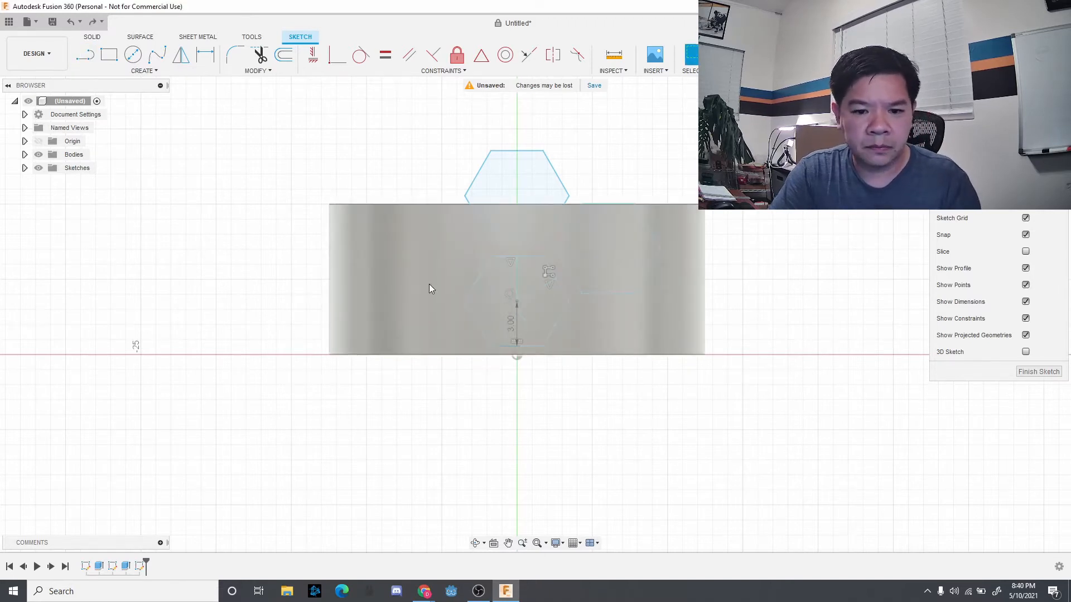
Draw a line from the lower hexagon's centre to the midpoint of its lower-right edge
{"action": "left_click", "coordinate": [84, 63]}
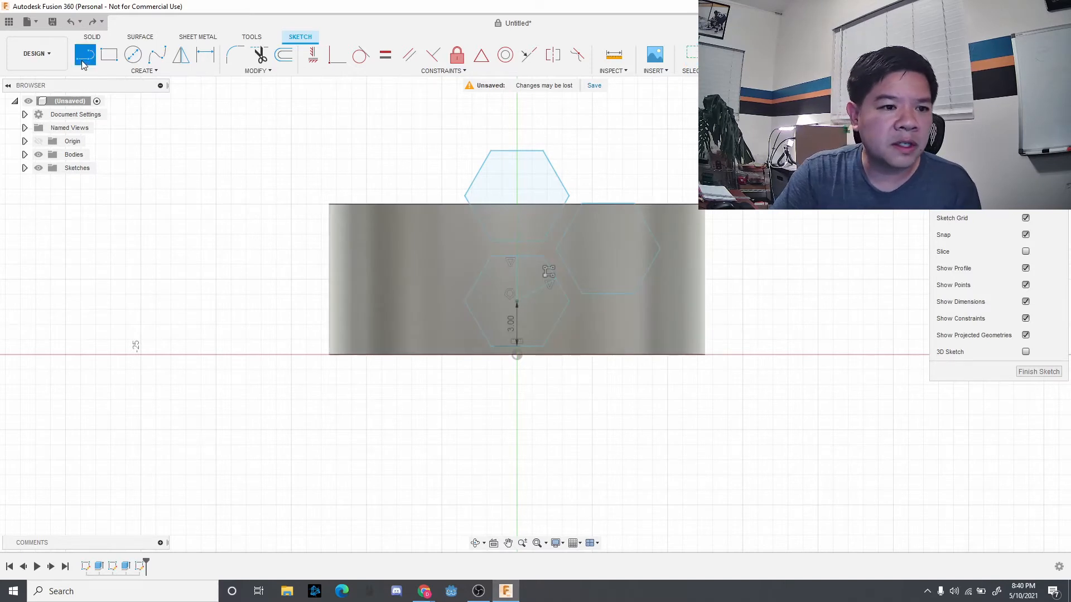
{"action": "left_click", "coordinate": [517, 302]}
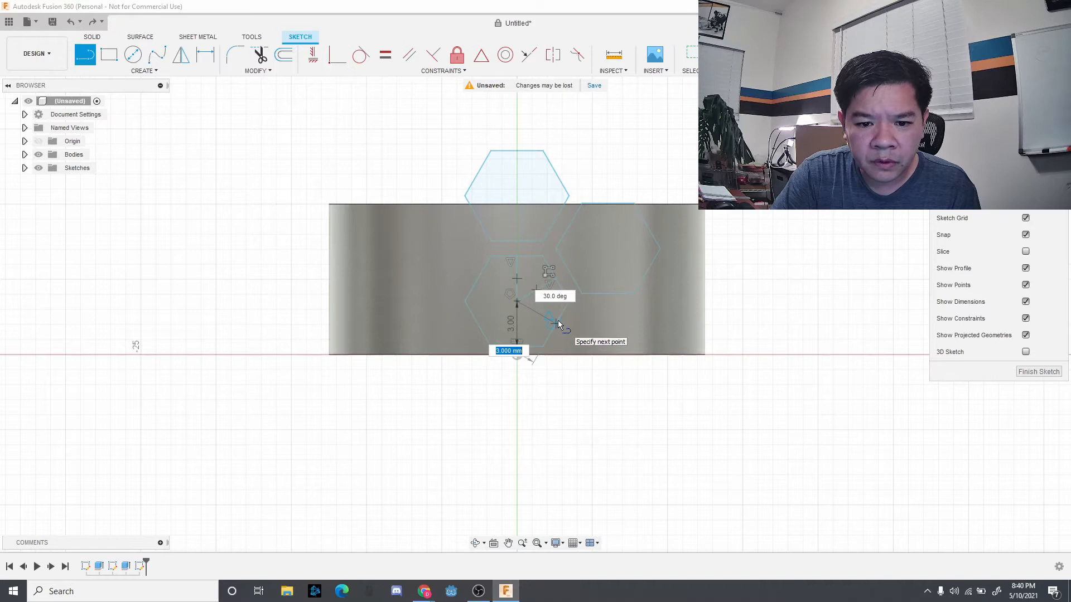
{"action": "double_click", "coordinate": [558, 320]}
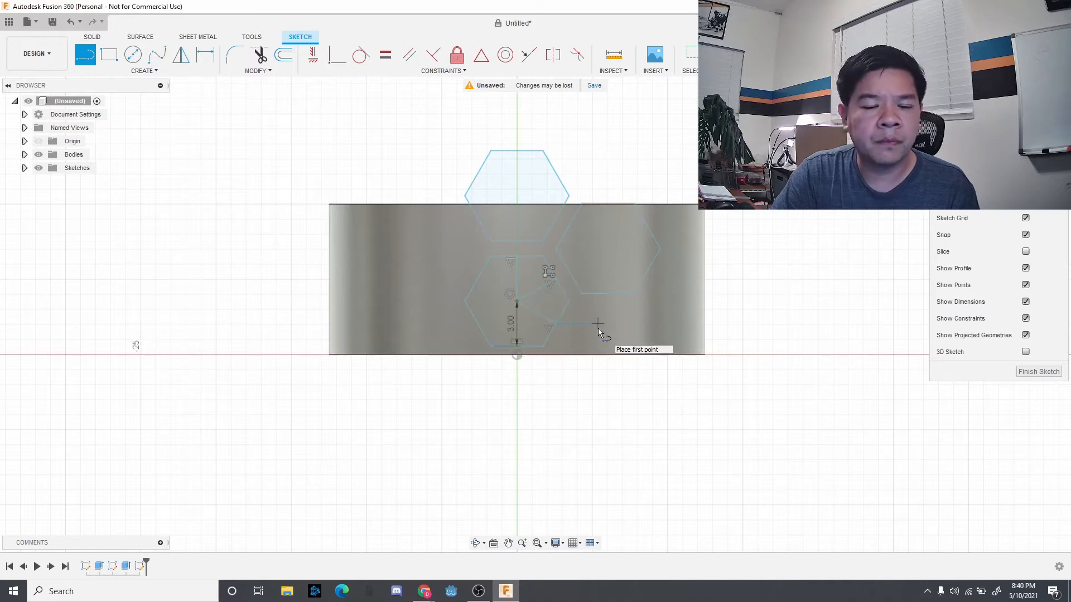
{"action": "key", "text": "Escape"}
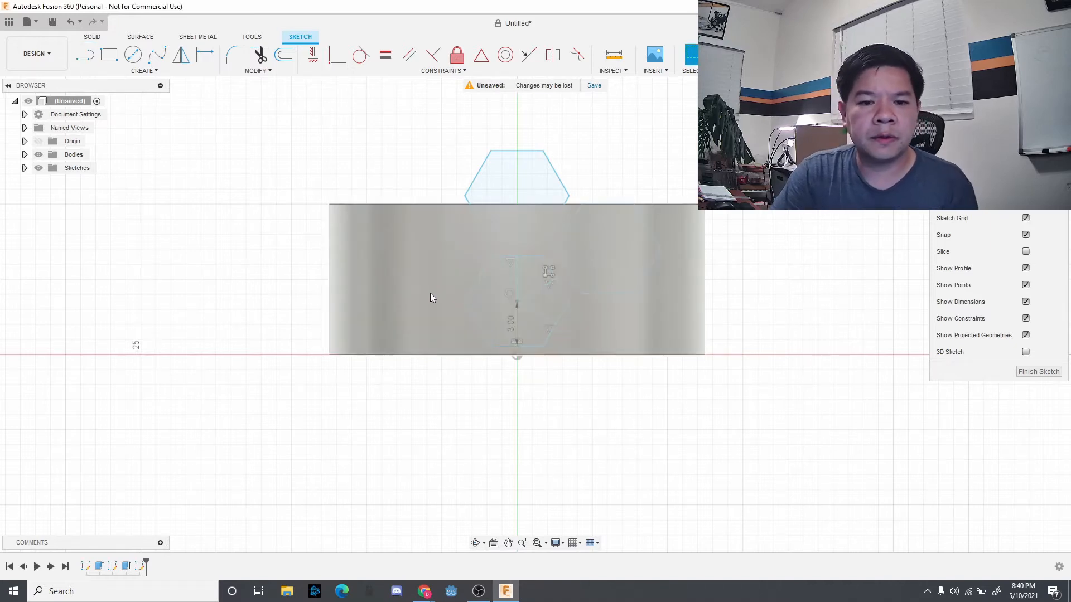
Set up a rectangular pattern of the lower hexagon's six edges and the line from its centre to its lower-right edge
{"action": "left_click", "coordinate": [146, 71]}
{"action": "left_click", "coordinate": [114, 255]}
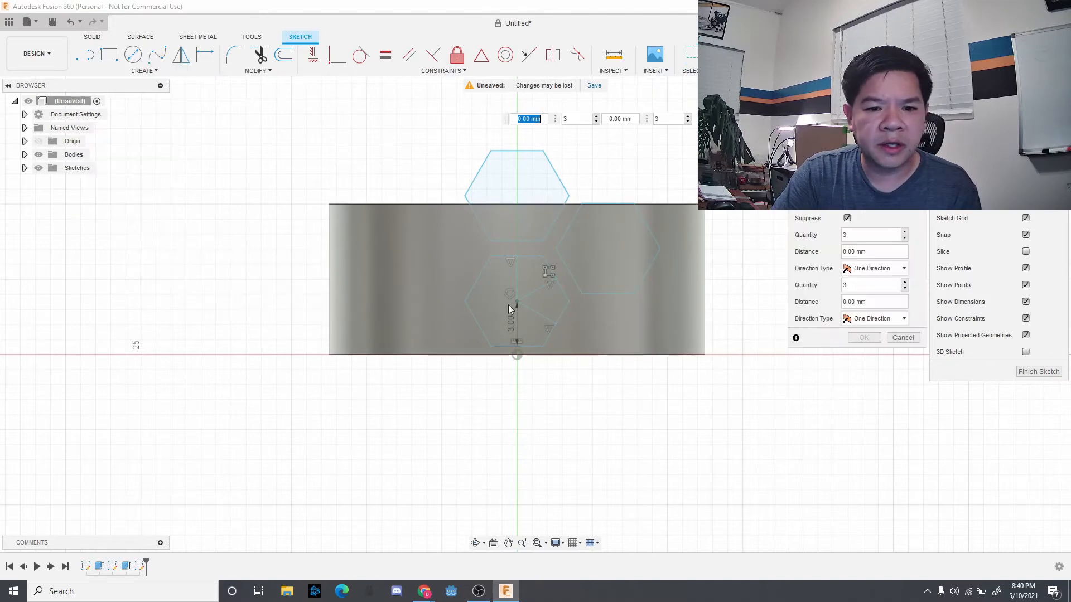
{"action": "left_click", "coordinate": [551, 321]}
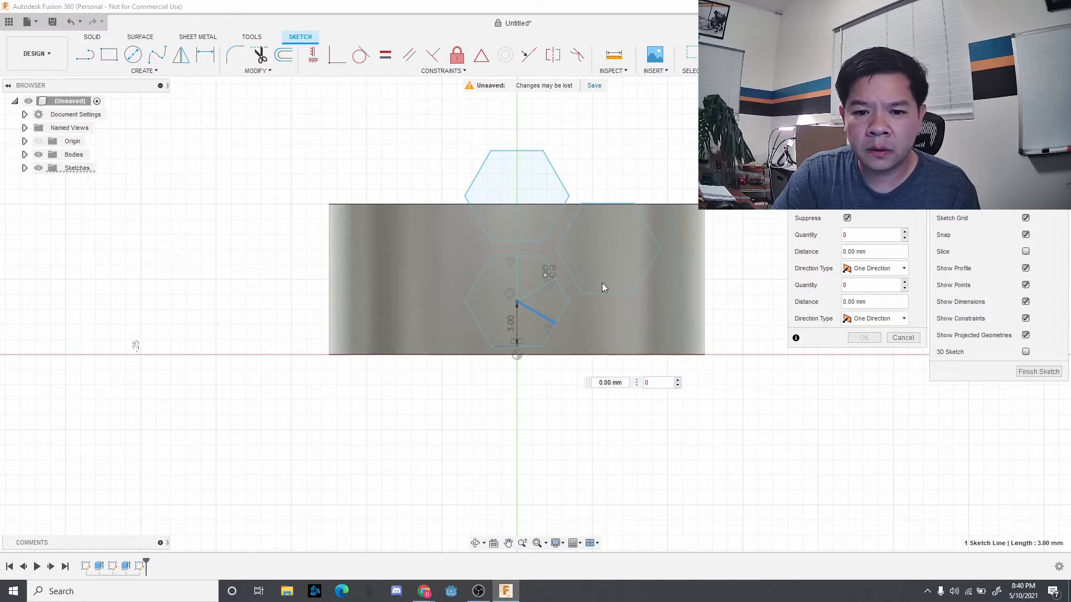
{"action": "left_click", "coordinate": [558, 286]}
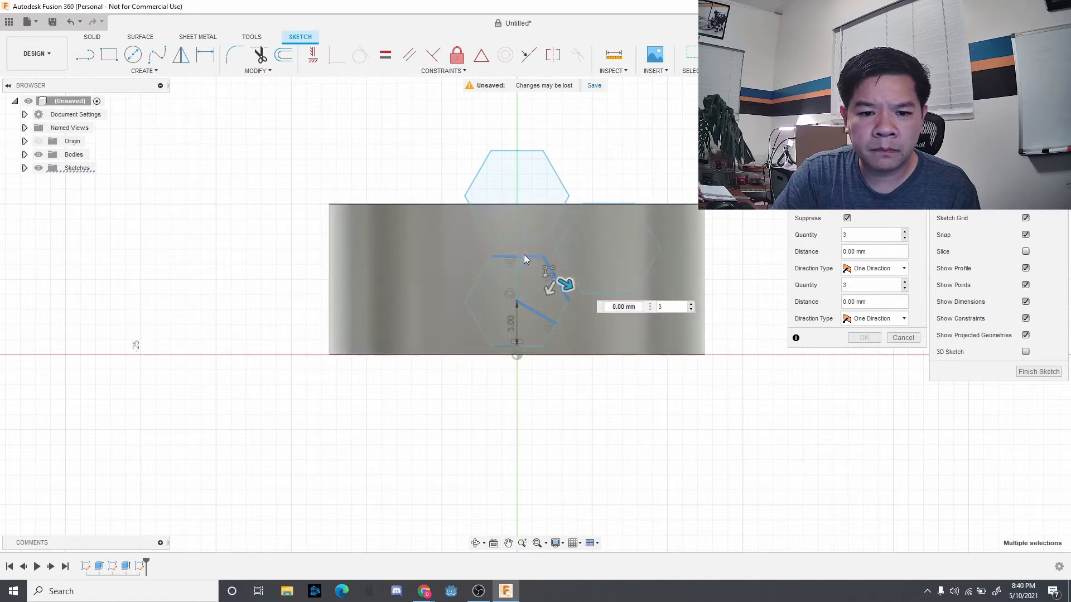
{"action": "left_click", "coordinate": [472, 328]}
{"action": "left_click", "coordinate": [538, 347]}
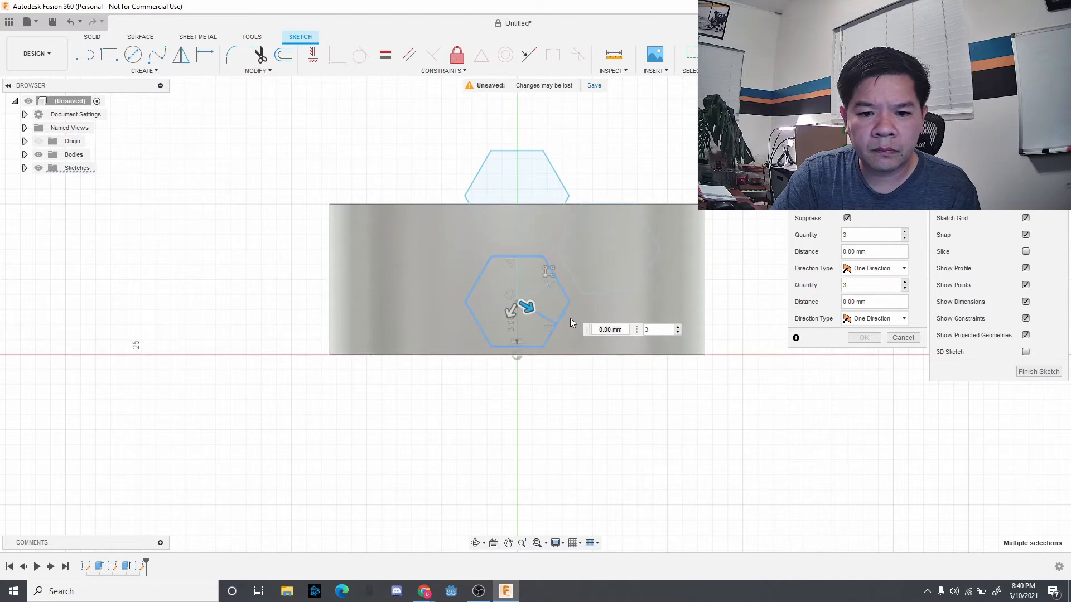
Create the pattern with quantity 2 along the first direction, spaced 7 mm toward the lower right
{"action": "left_click_drag", "start_coordinate": [526, 310], "coordinate": [573, 334]}
{"action": "key", "text": "Tab"}
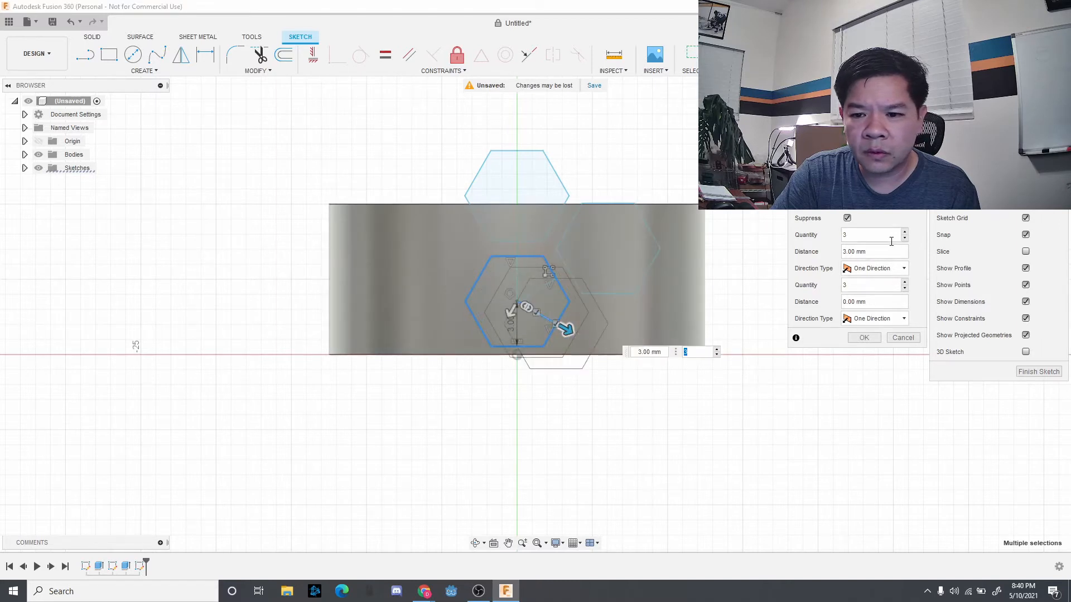
{"action": "left_click", "coordinate": [904, 238]}
{"action": "left_click", "coordinate": [905, 238]}
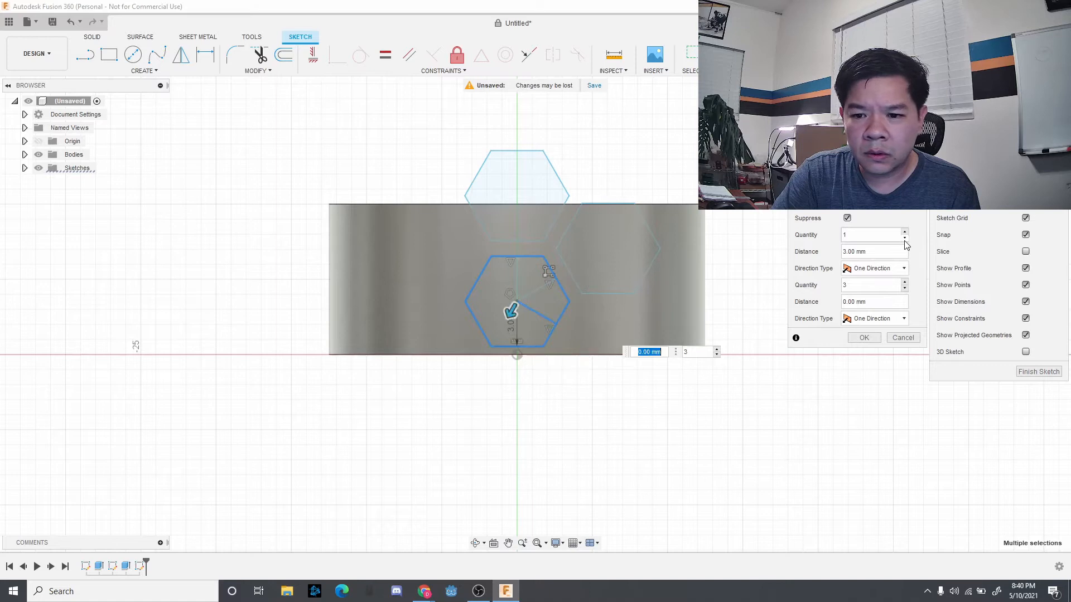
{"action": "left_click", "coordinate": [905, 232]}
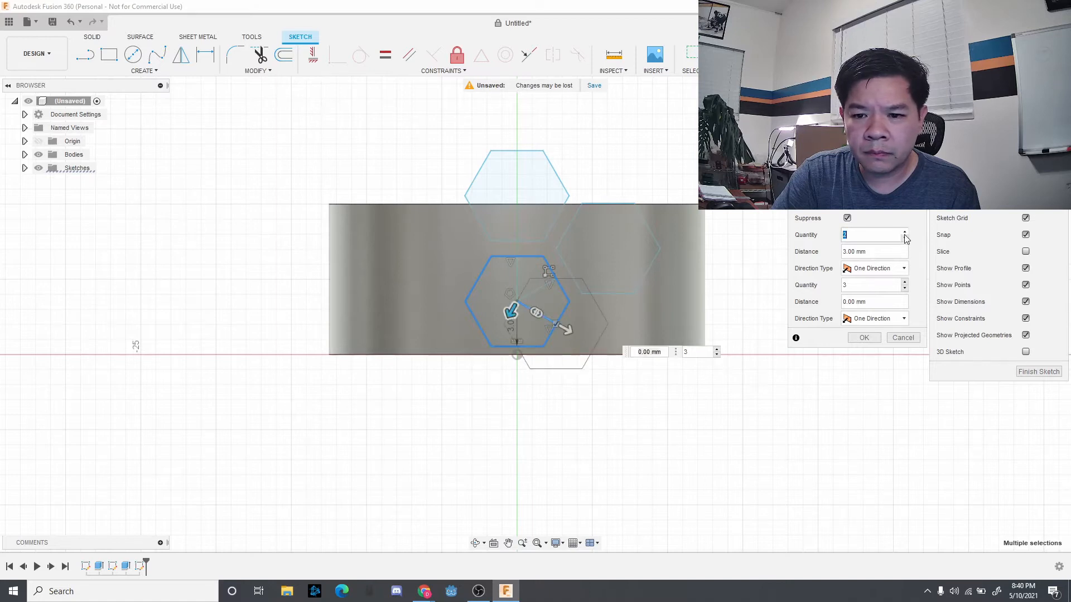
{"action": "left_click_drag", "start_coordinate": [536, 313], "coordinate": [617, 359]}
{"action": "key", "text": "Tab"}
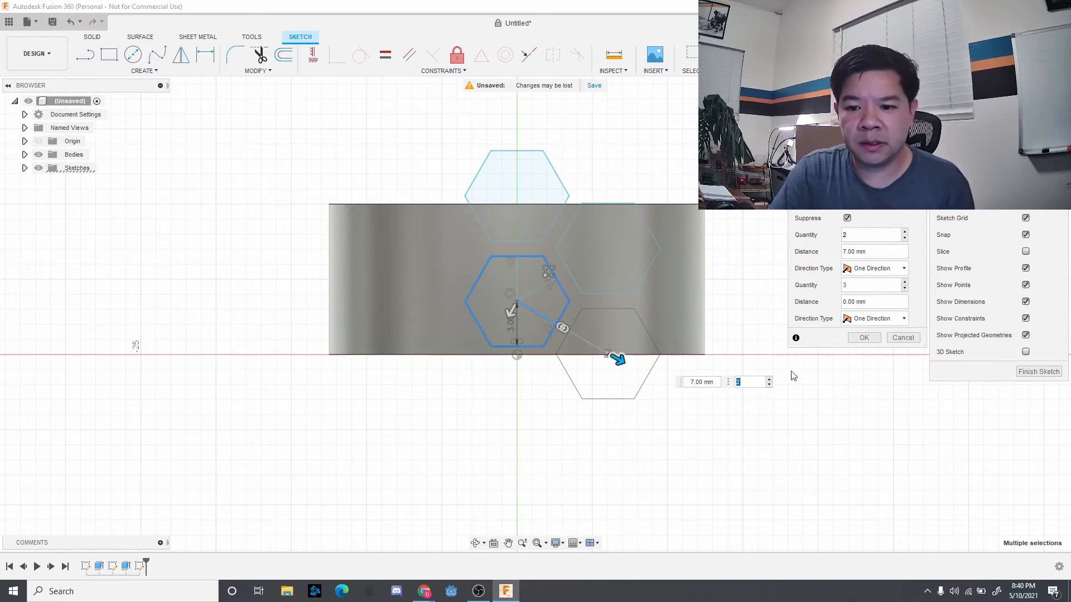
{"action": "left_click", "coordinate": [864, 337]}
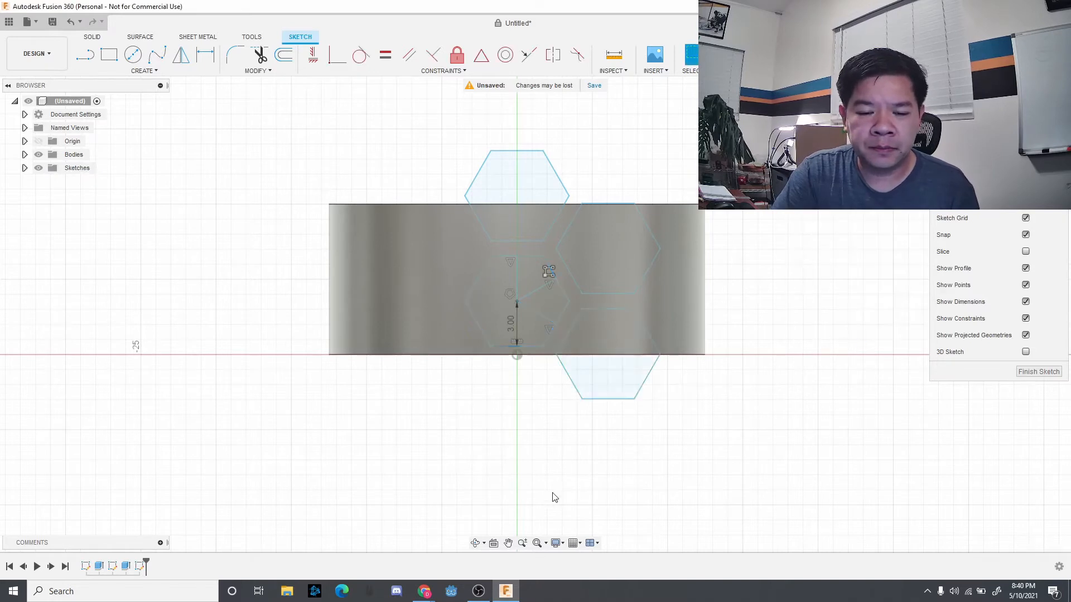
Delete the helper lines running from the lower hexagon's centre to its edges
{"action": "left_click", "coordinate": [534, 314]}
{"action": "mouse_move", "coordinate": [534, 314]}
{"action": "left_mouse_down"}
{"action": "mouse_move", "coordinate": [534, 289]}
{"action": "mouse_move", "coordinate": [520, 281]}
{"action": "left_mouse_up"}
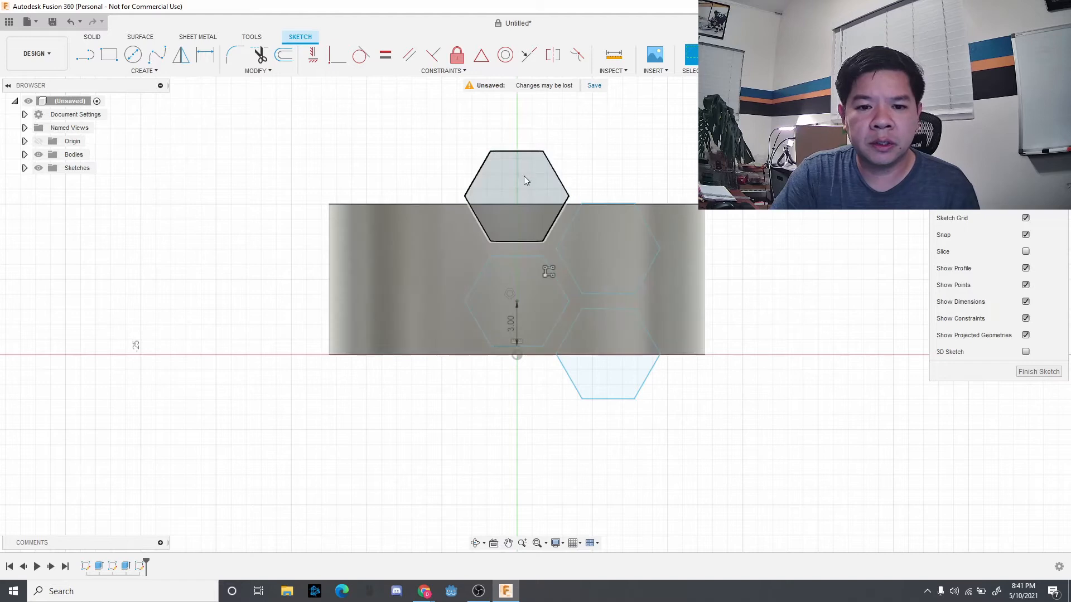
Select all four hexagon profiles with the bodies temporarily hidden, and show the bodies again
{"action": "left_click", "coordinate": [526, 171]}
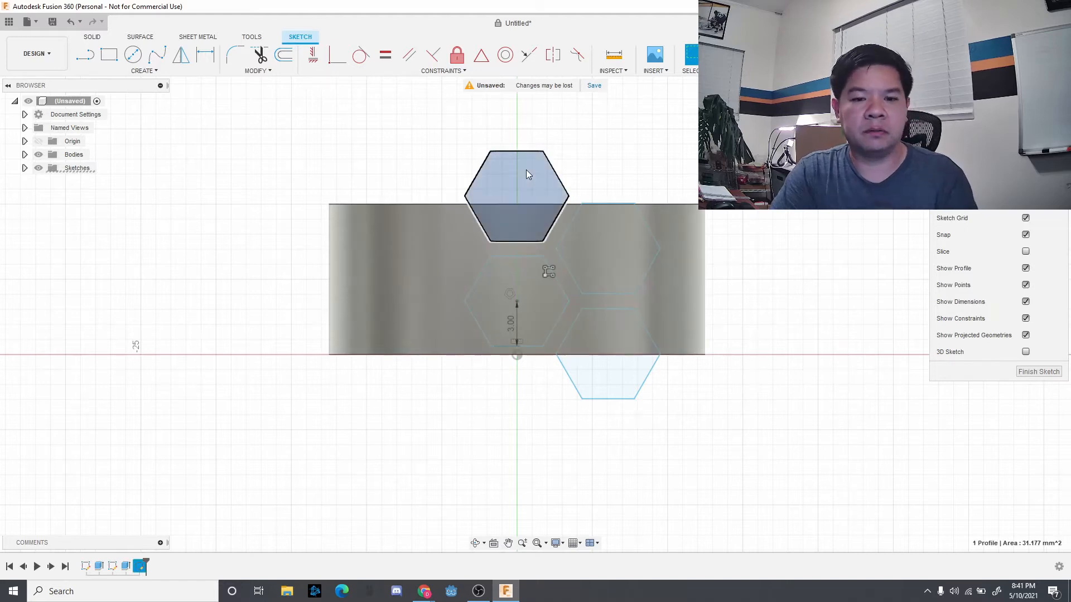
{"action": "left_click", "coordinate": [533, 301]}
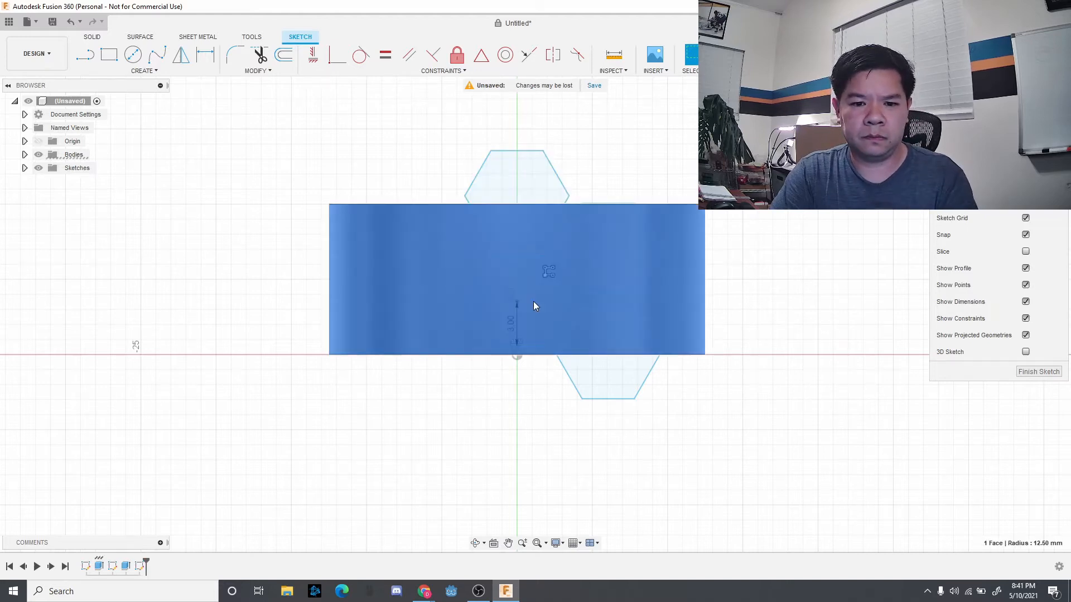
{"action": "left_click", "coordinate": [520, 176]}
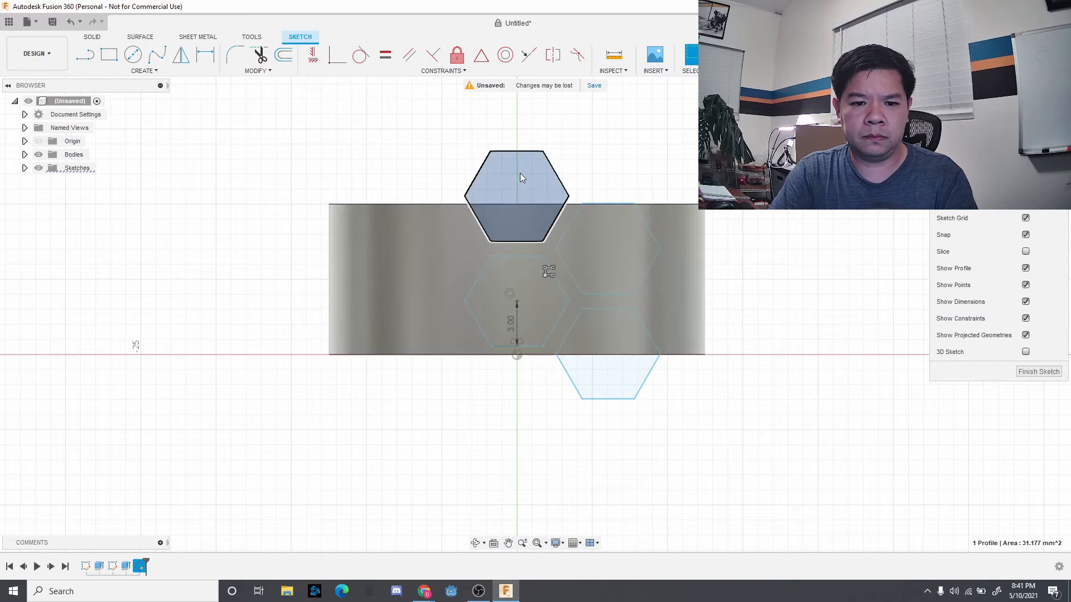
{"action": "left_click", "coordinate": [38, 156]}
{"action": "left_click", "coordinate": [531, 302]}
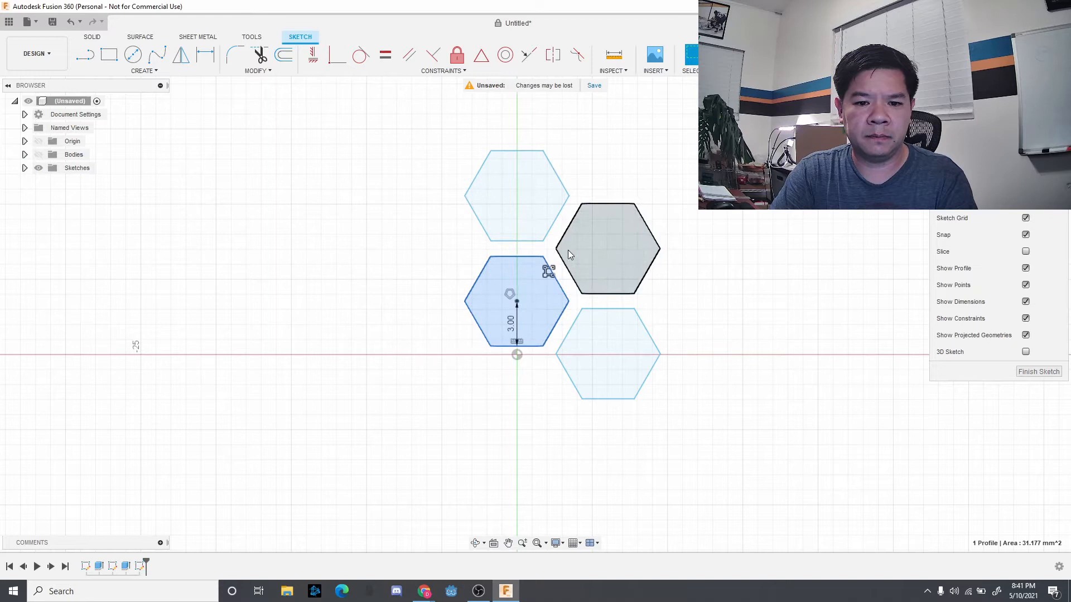
{"action": "left_click", "coordinate": [521, 221], "text": "shift"}
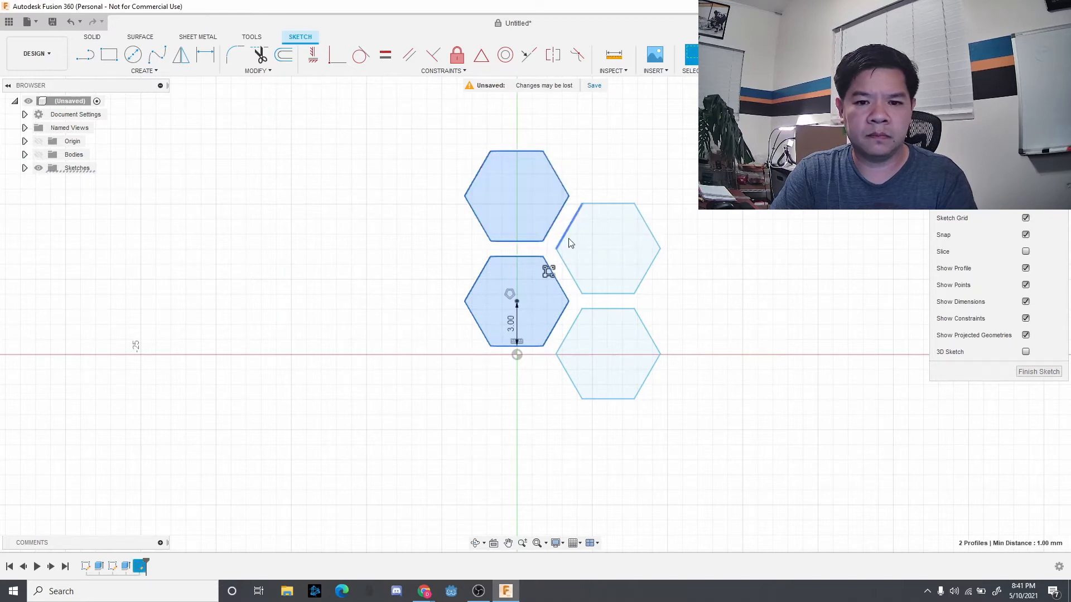
{"action": "left_click", "coordinate": [600, 268], "text": "shift"}
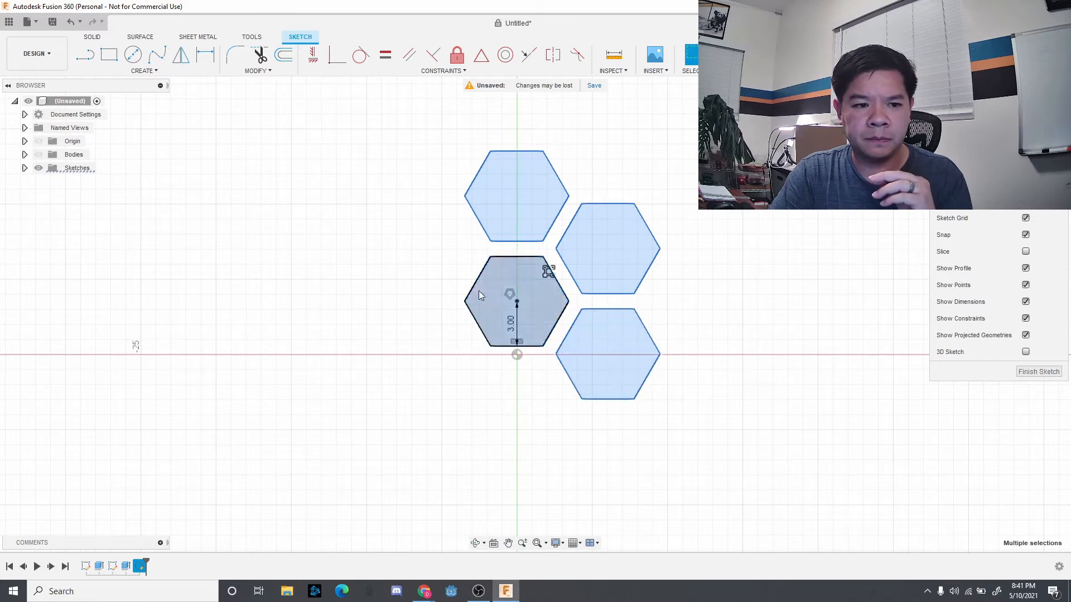
{"action": "left_click", "coordinate": [38, 155]}
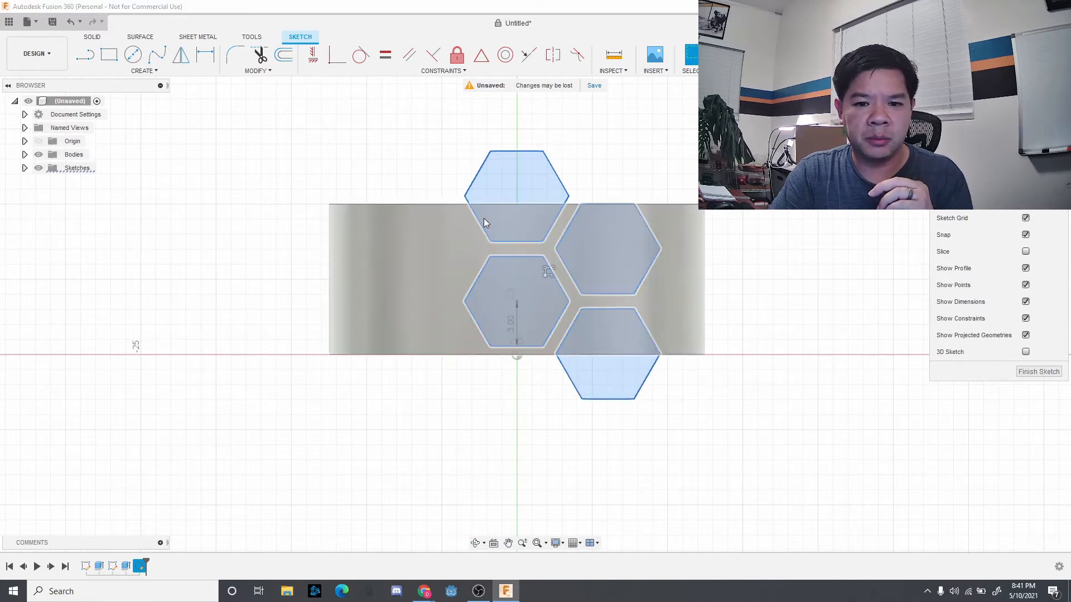
{"action": "left_click", "coordinate": [501, 197], "text": "shift"}
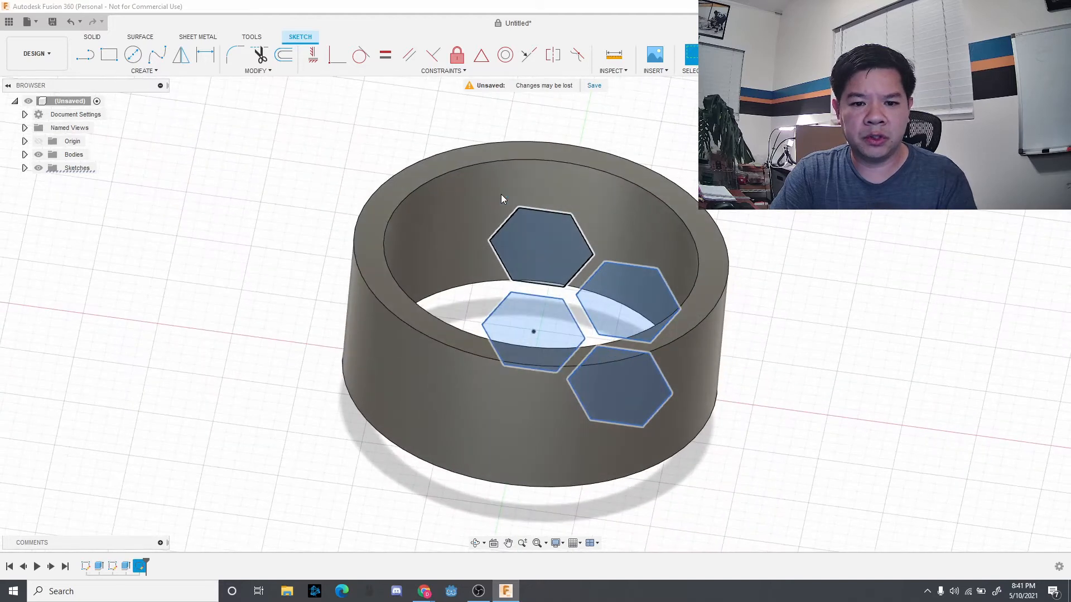
Extrude the four hexagon profiles by -20 mm as a cut through one side of the ring wall
{"action": "key", "text": "e"}
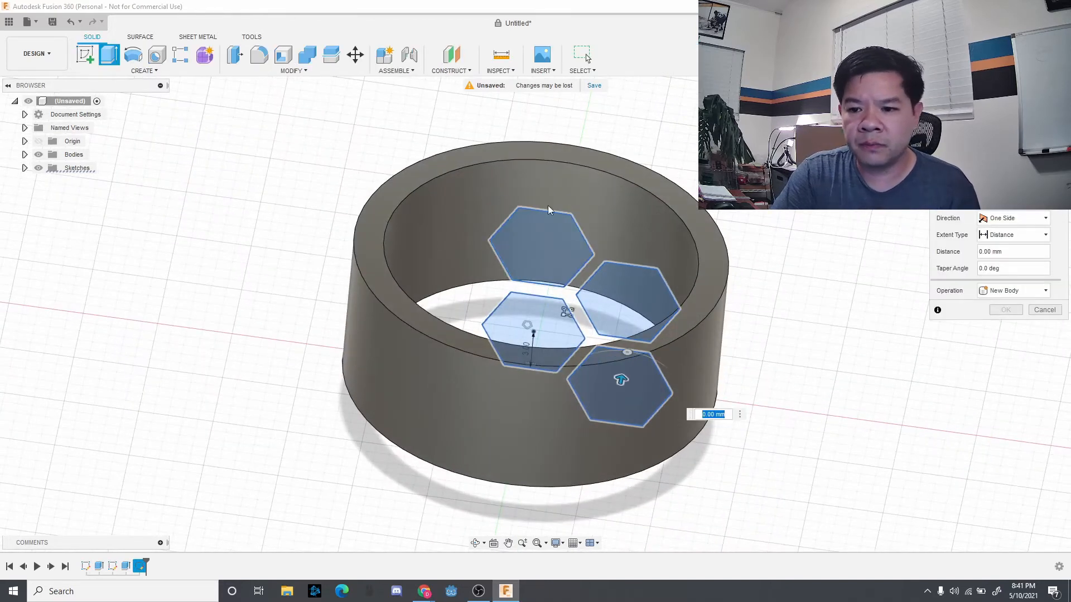
{"action": "left_click", "coordinate": [999, 295]}
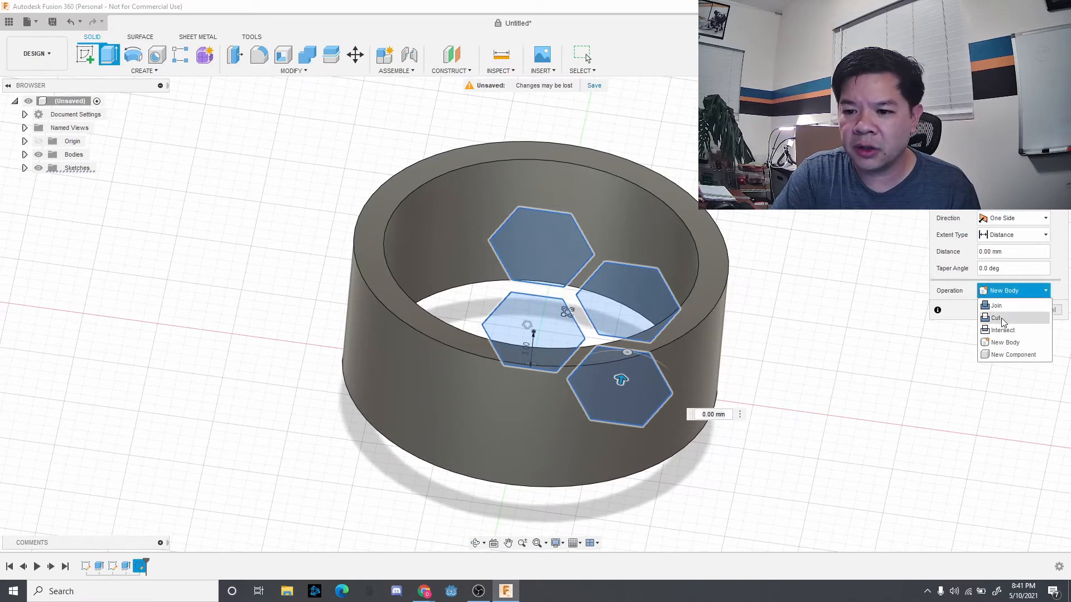
{"action": "left_click", "coordinate": [1002, 318]}
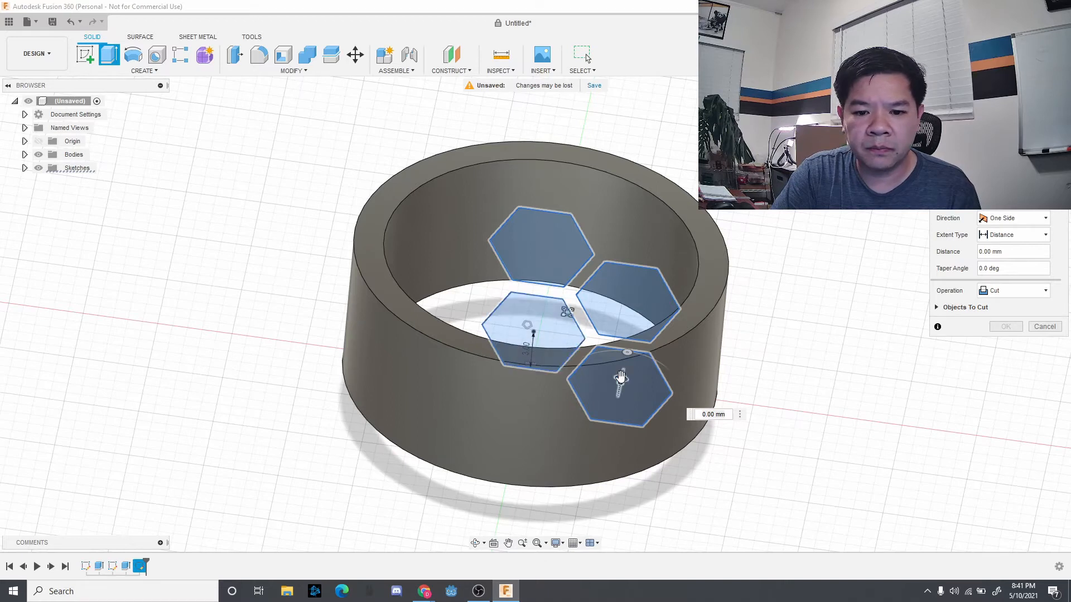
{"action": "left_click_drag", "start_coordinate": [621, 378], "coordinate": [560, 572]}
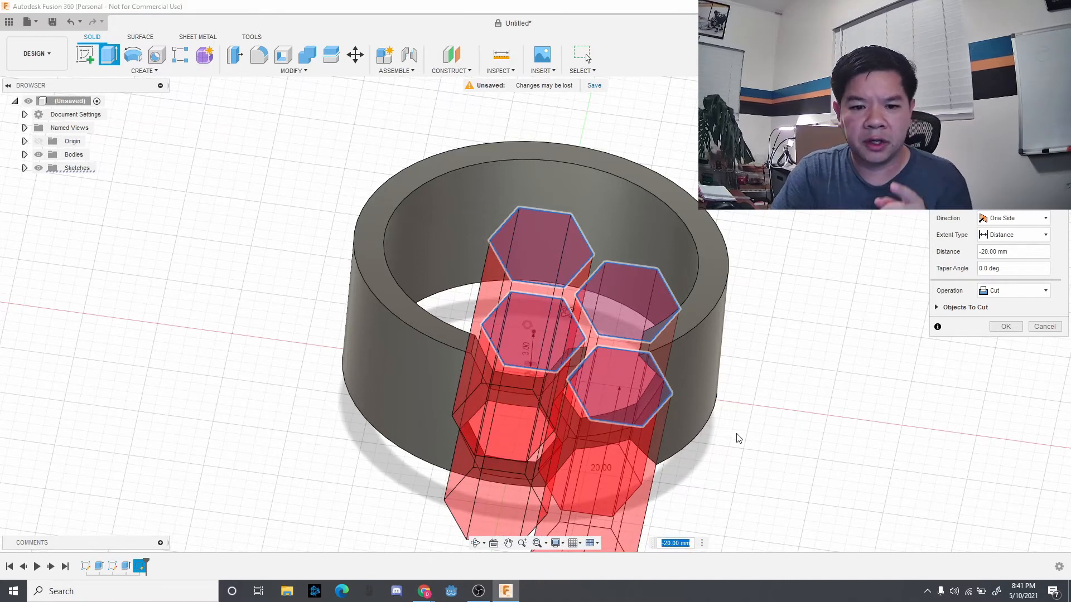
{"action": "left_click", "coordinate": [477, 542]}
{"action": "left_click_drag", "start_coordinate": [768, 474], "coordinate": [777, 442]}
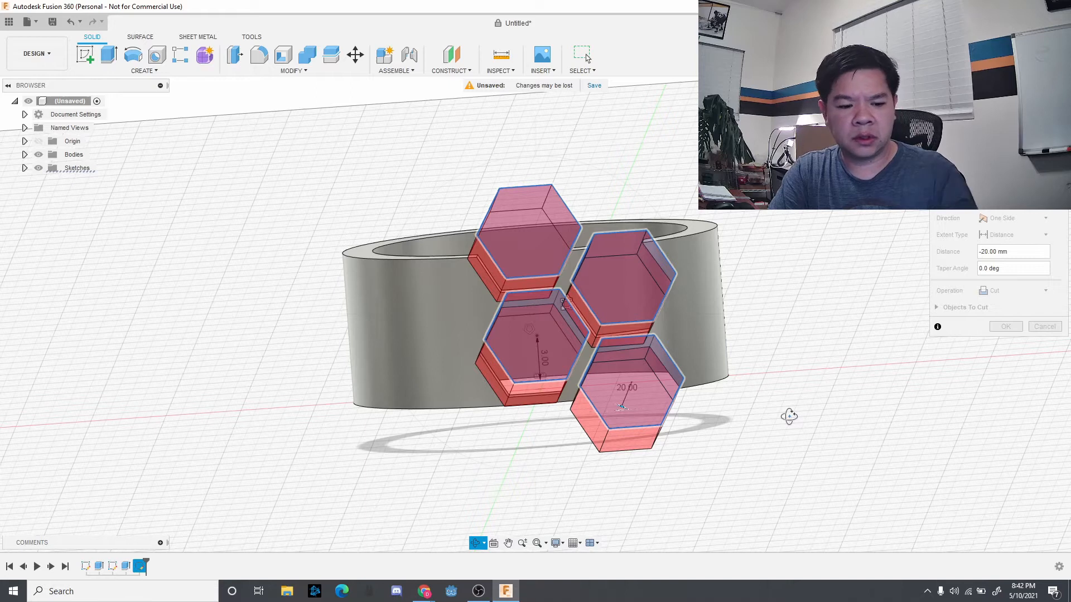
{"action": "key", "text": "Return"}
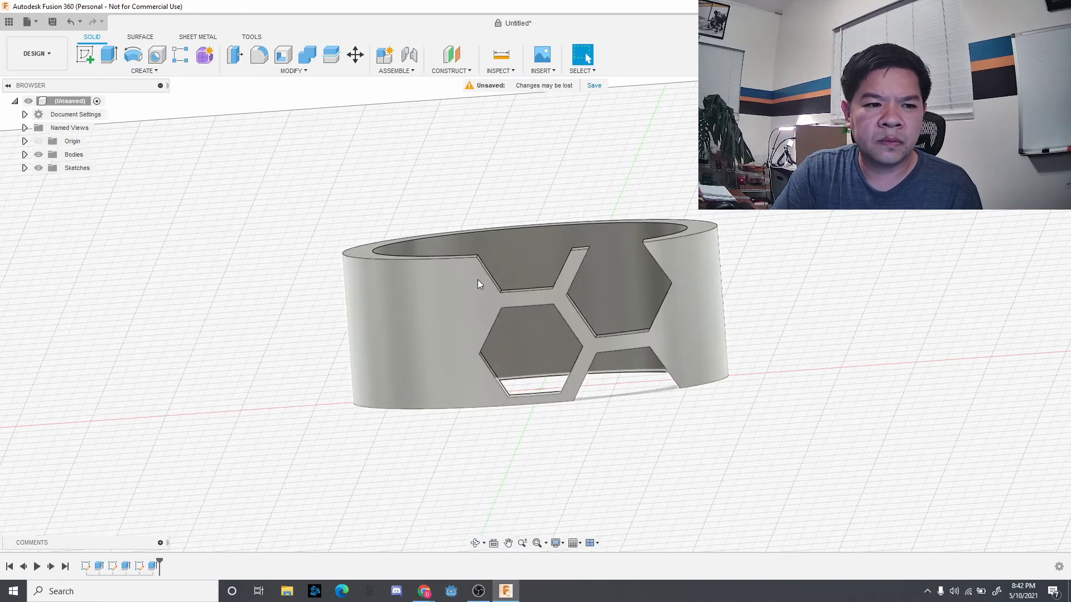
Set up a circular pattern of the ring's outer face around the Z axis
{"action": "left_click", "coordinate": [478, 280]}
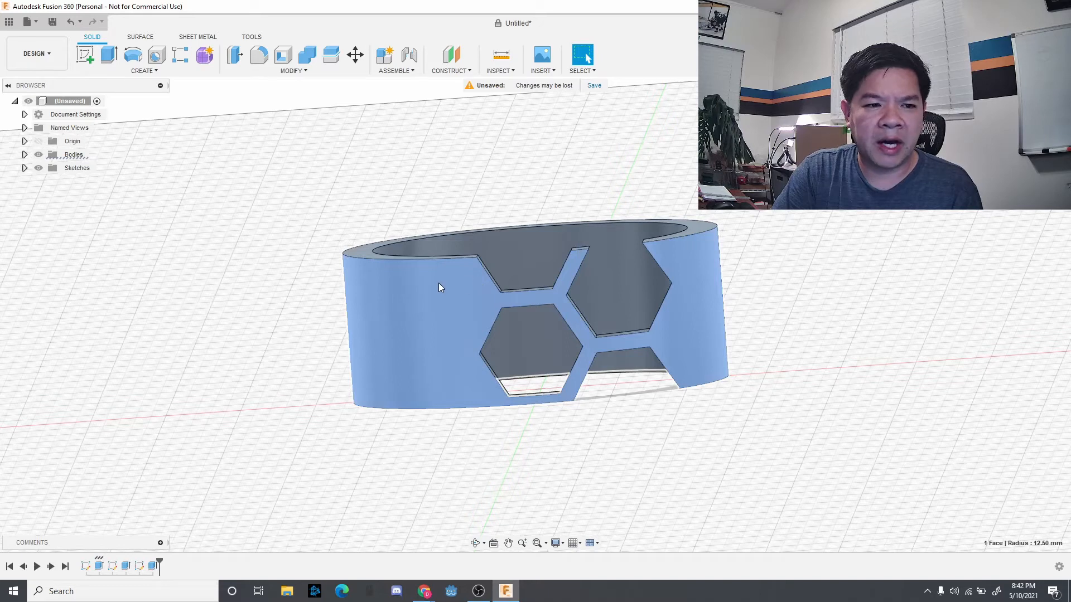
{"action": "left_click", "coordinate": [144, 71]}
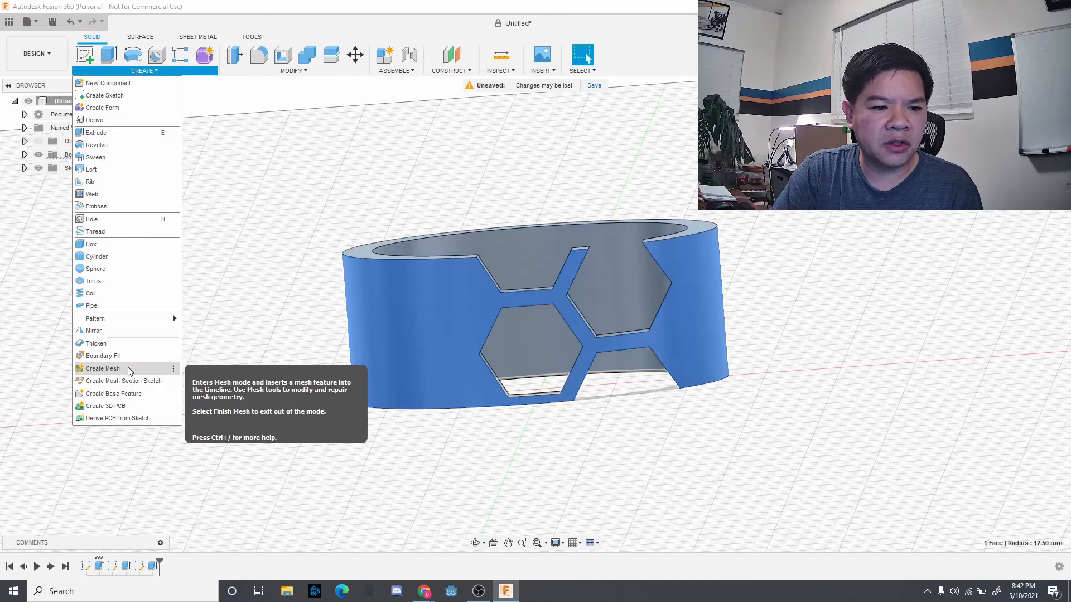
{"action": "mouse_move", "coordinate": [131, 319]}
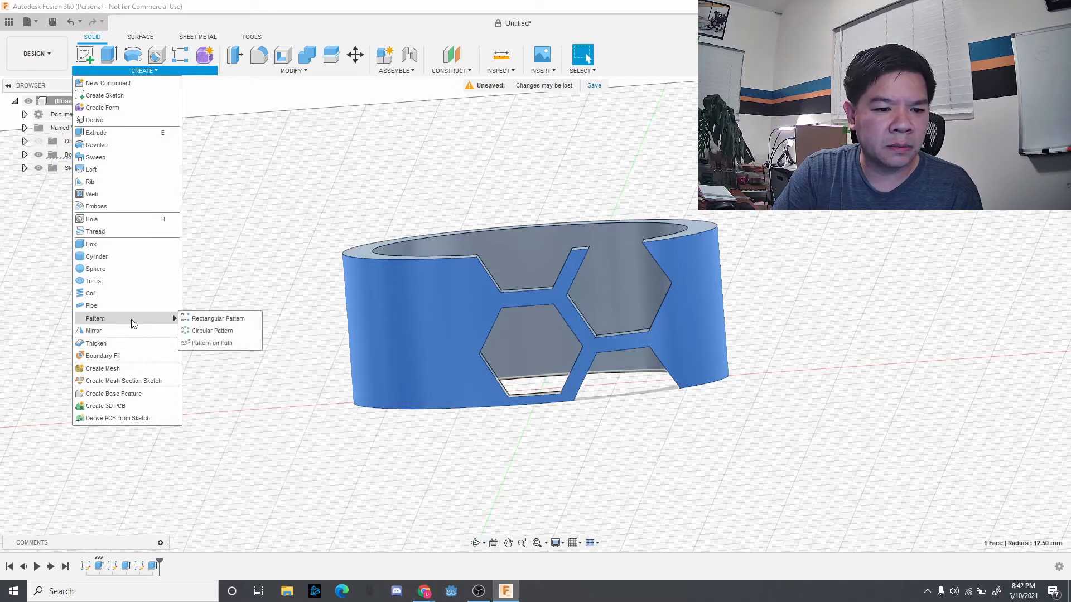
{"action": "left_click", "coordinate": [202, 330]}
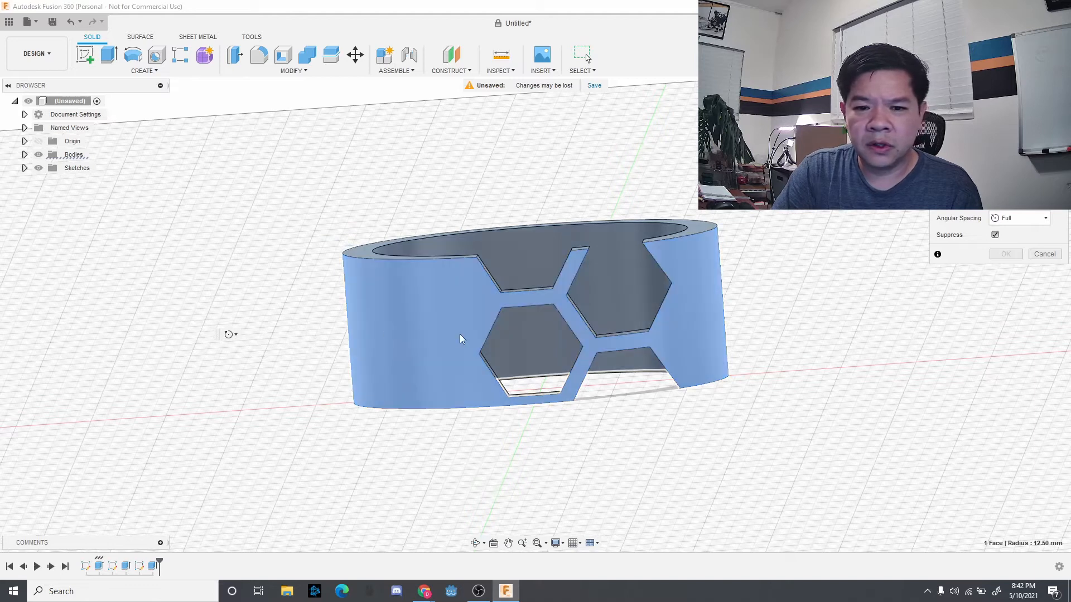
{"action": "left_click", "coordinate": [550, 297]}
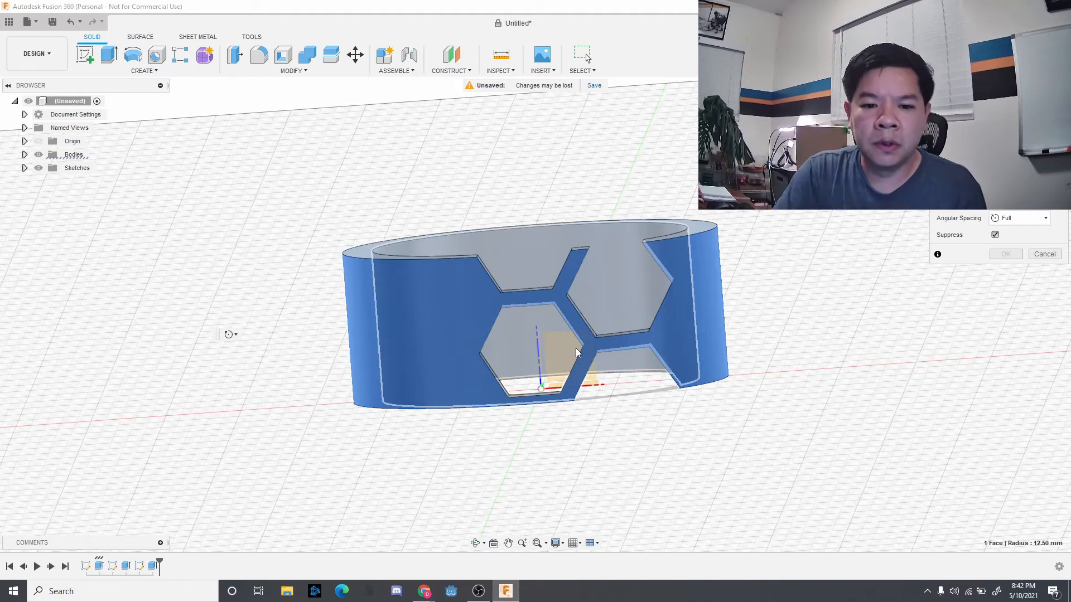
{"action": "left_click", "coordinate": [539, 360]}
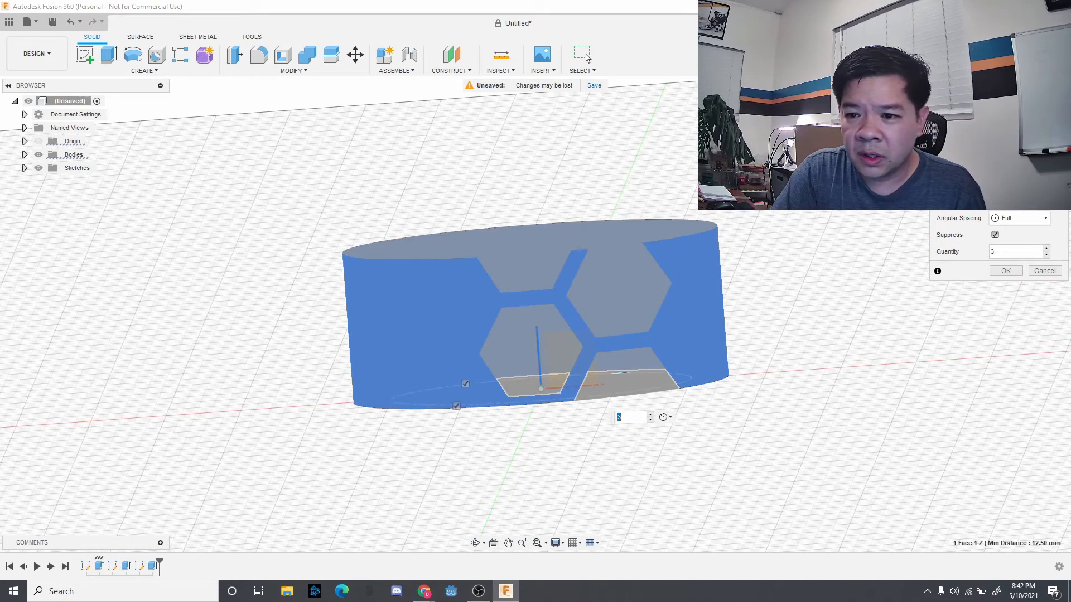
Try using the ring's outer and inner wall faces as the objects of the circular pattern
{"action": "left_click", "coordinate": [1020, 168]}
{"action": "left_click", "coordinate": [1040, 209]}
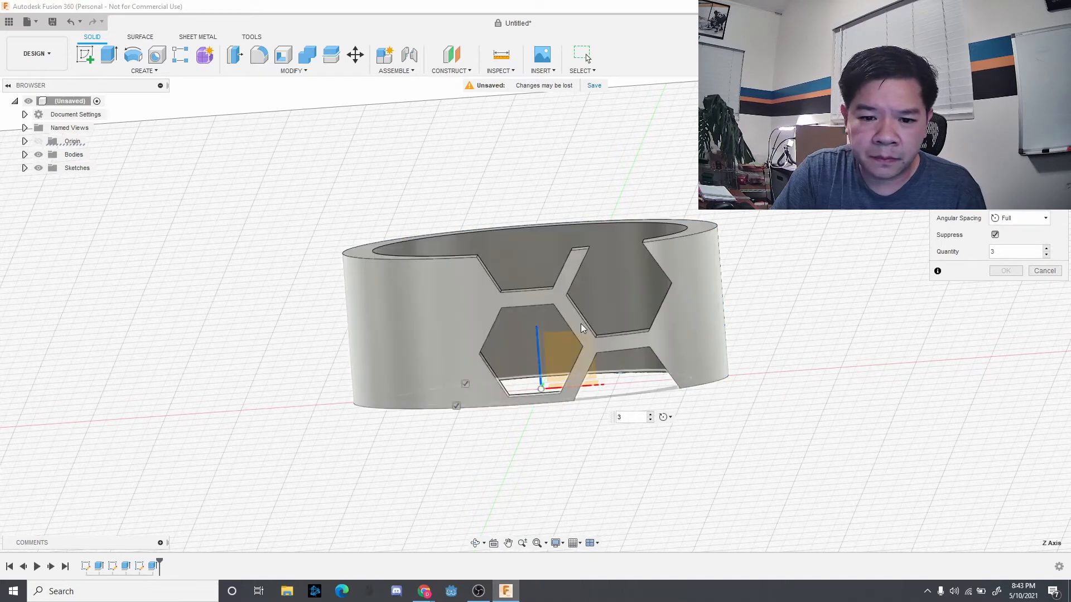
{"action": "left_click", "coordinate": [494, 377]}
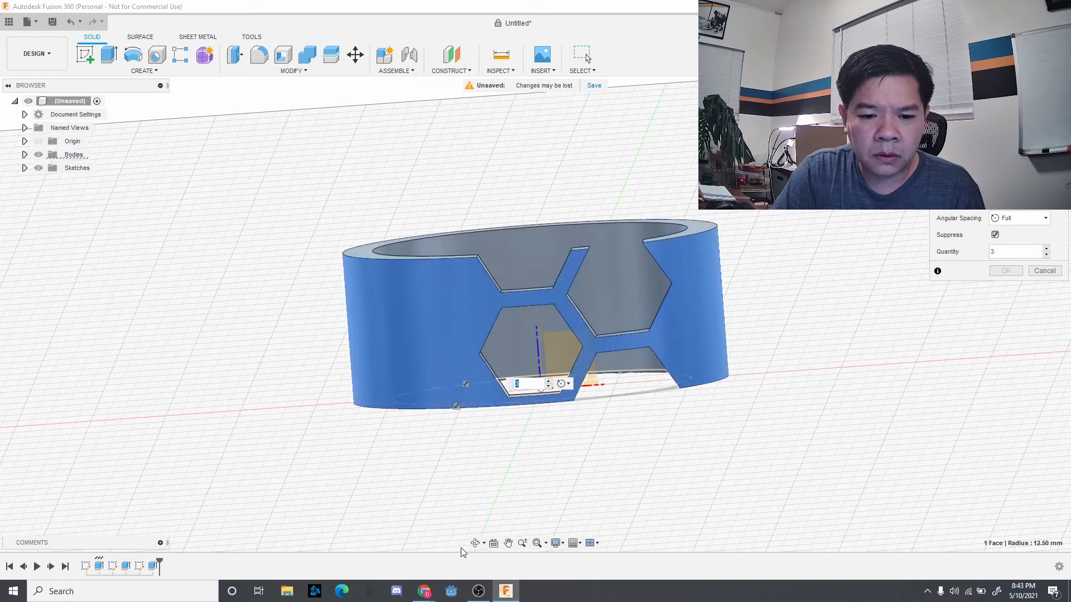
{"action": "left_click", "coordinate": [474, 542]}
{"action": "left_click_drag", "start_coordinate": [574, 447], "coordinate": [547, 457]}
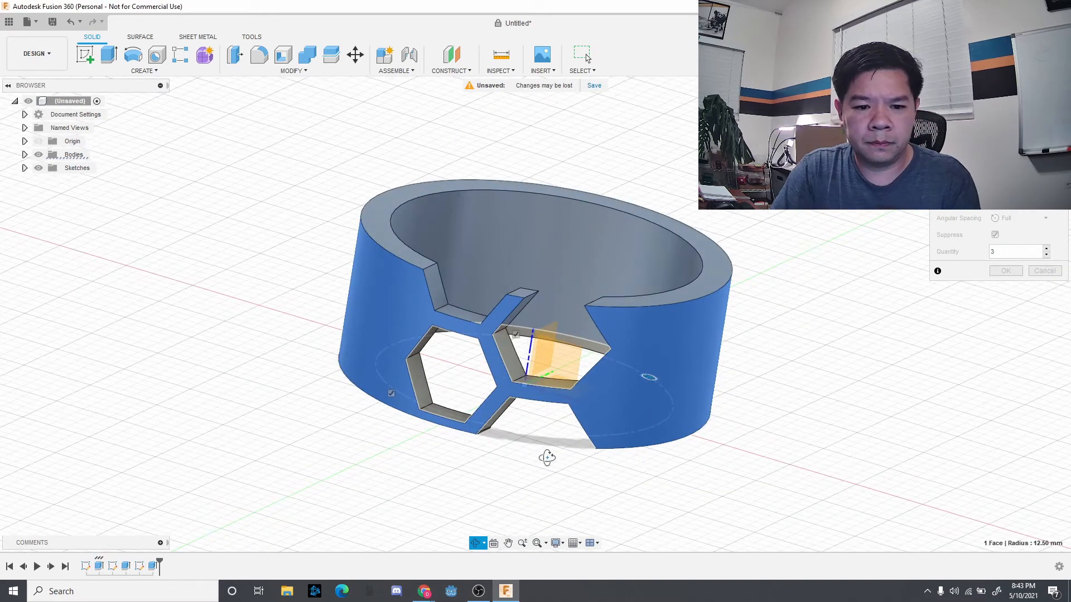
{"action": "key", "text": "Escape"}
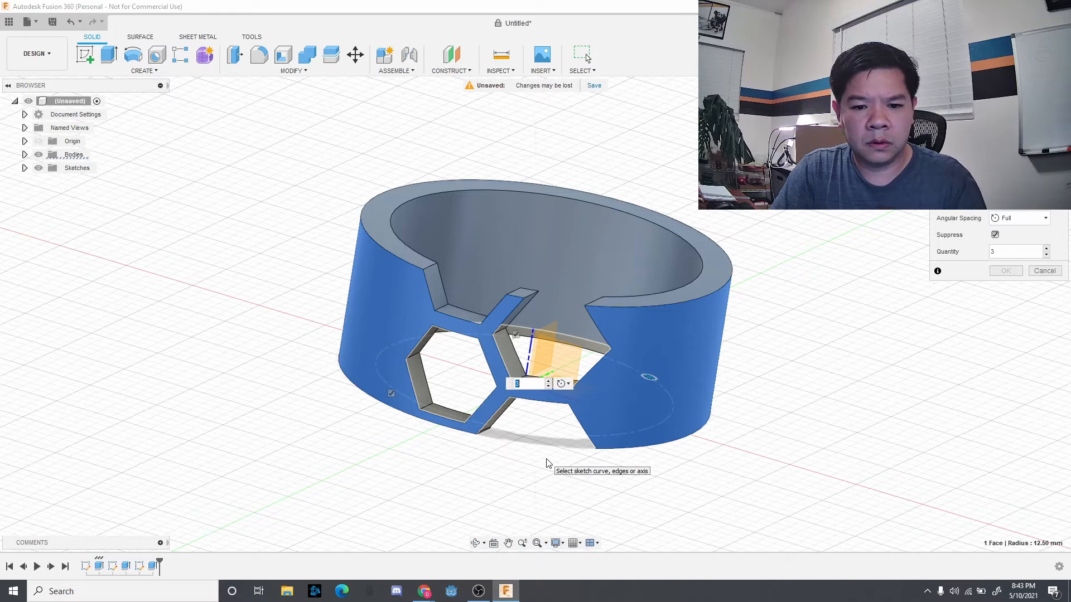
{"action": "left_click", "coordinate": [423, 396]}
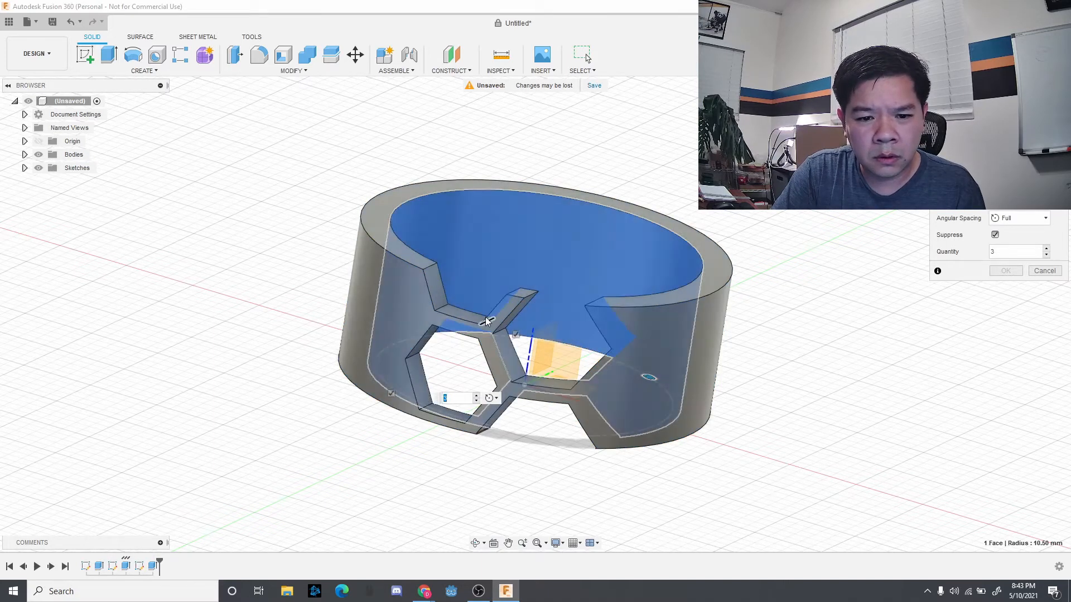
{"action": "left_click", "coordinate": [507, 366]}
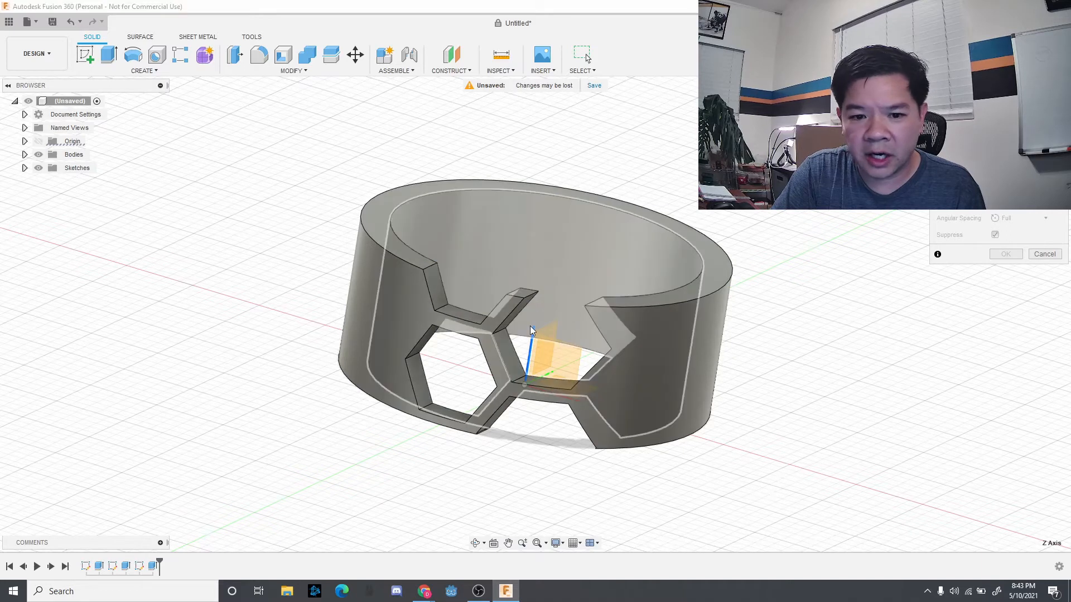
Pattern the hexagon cut feature around the Z axis with full angular spacing and a quantity of 6
{"action": "left_click", "coordinate": [439, 297]}
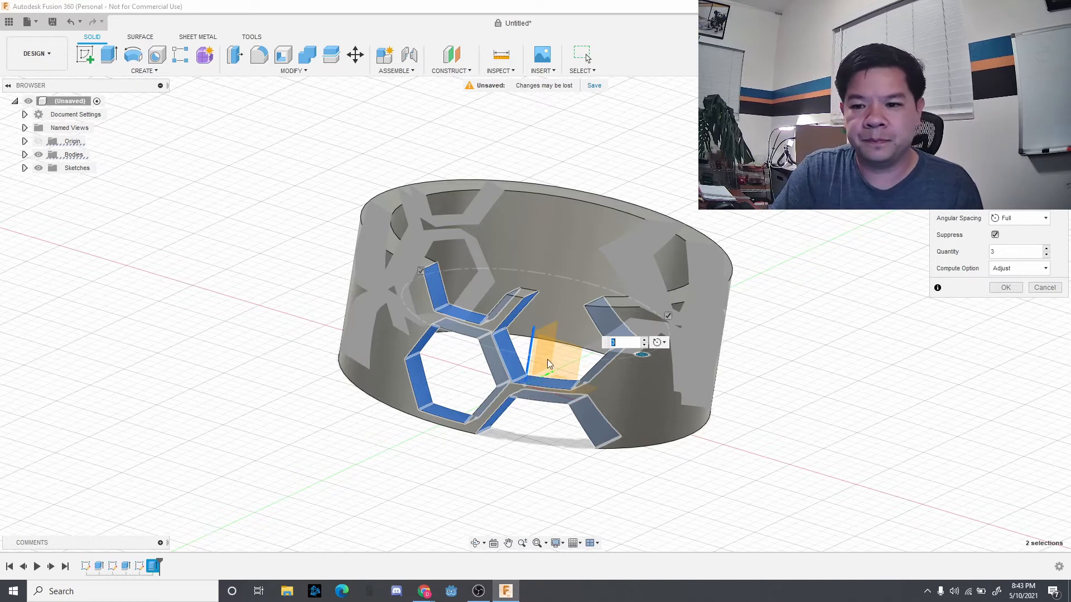
{"action": "left_click", "coordinate": [1046, 249]}
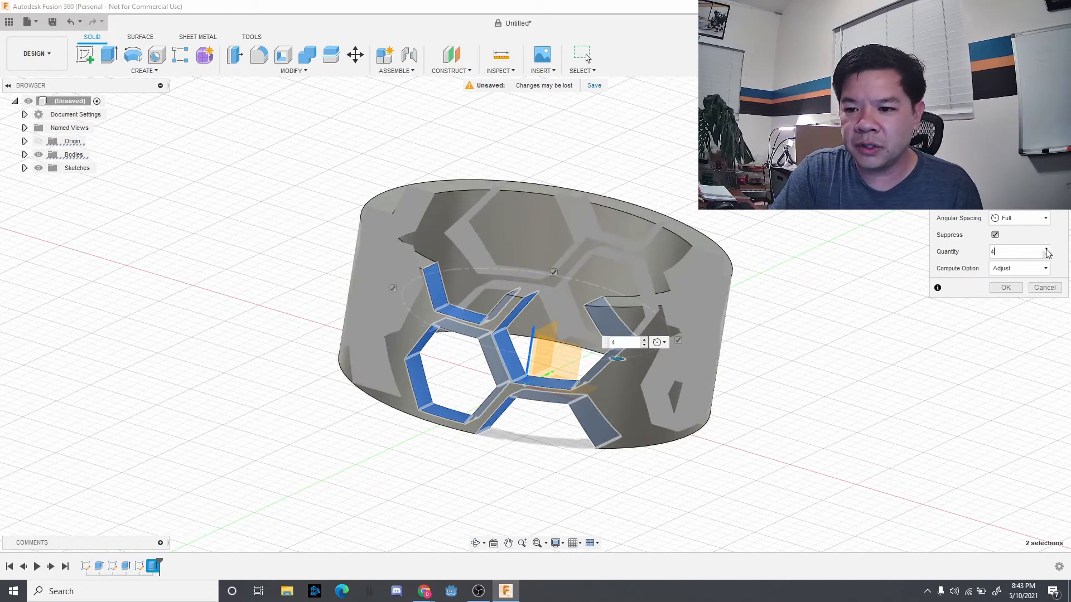
{"action": "left_click", "coordinate": [1046, 250]}
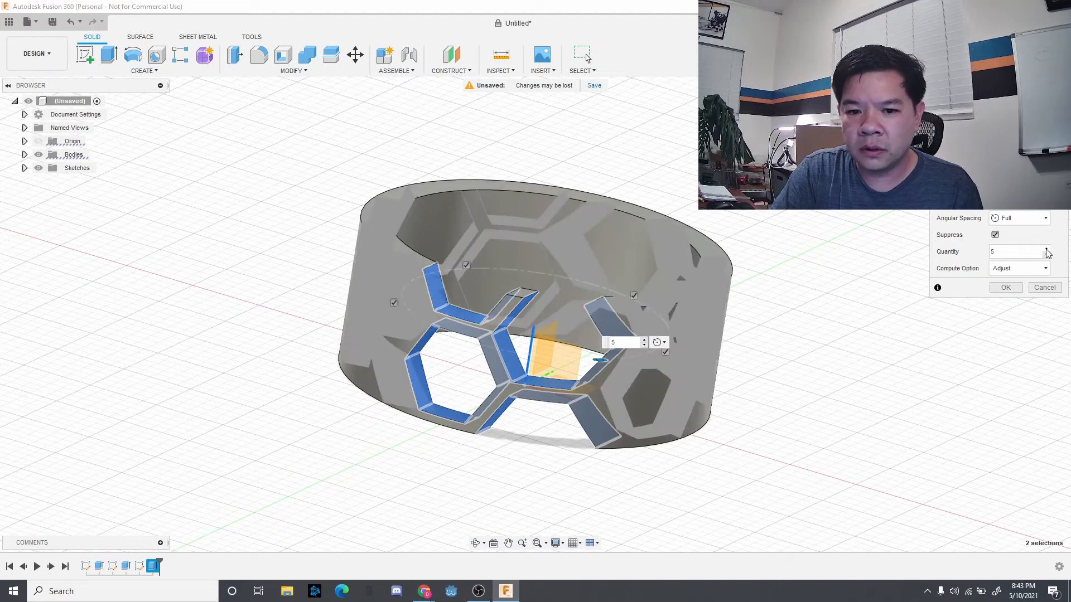
{"action": "left_click", "coordinate": [1046, 250]}
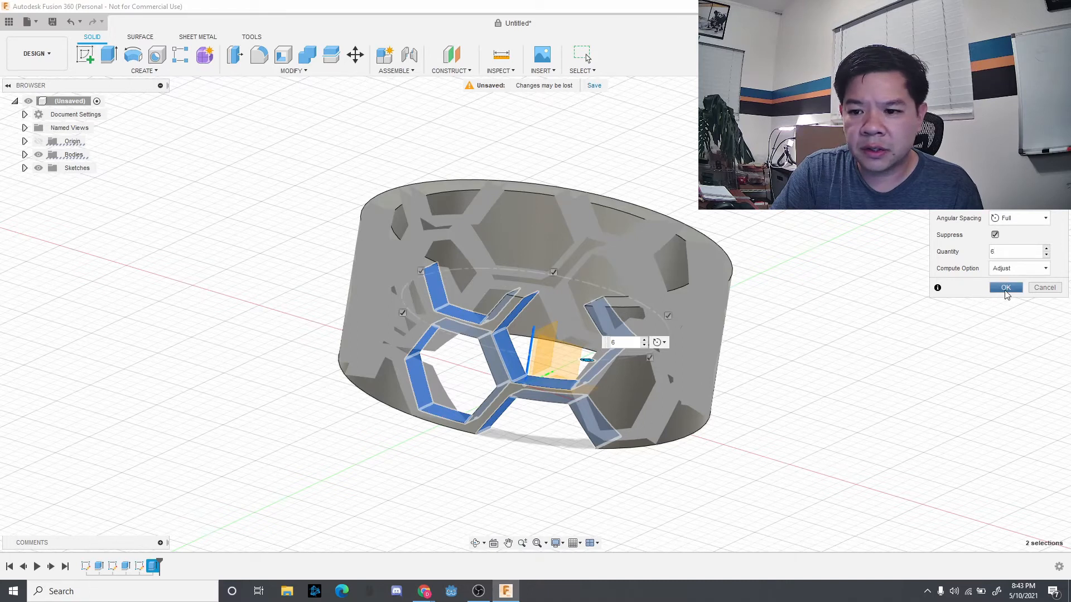
{"action": "left_click", "coordinate": [1005, 288]}
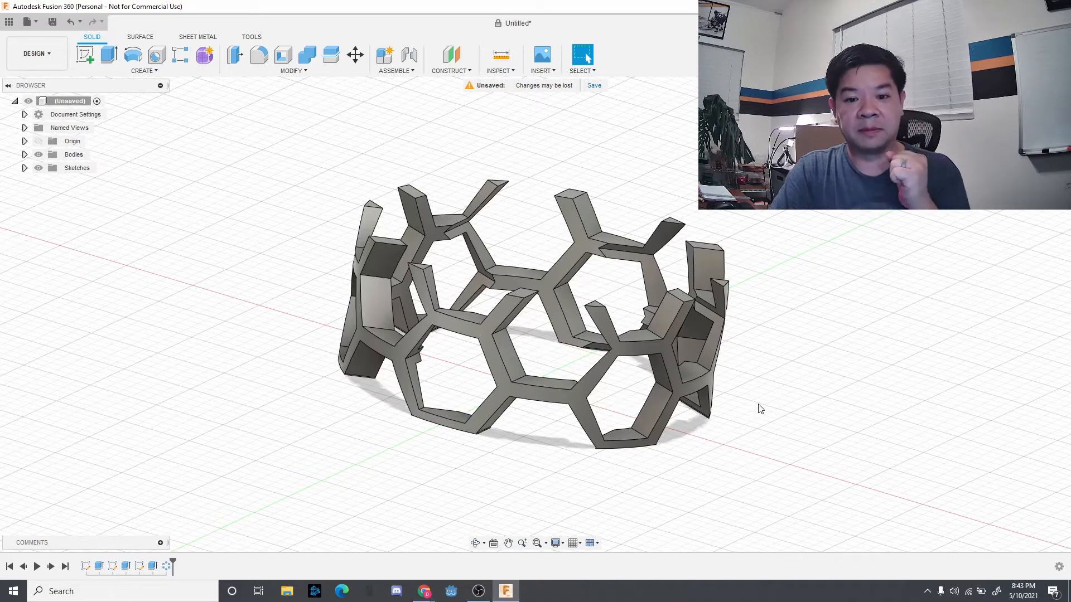
Move the outer face of the hexagon-patterned ring 5 mm upward
{"action": "left_click", "coordinate": [475, 543]}
{"action": "left_click_drag", "start_coordinate": [526, 501], "coordinate": [557, 488]}
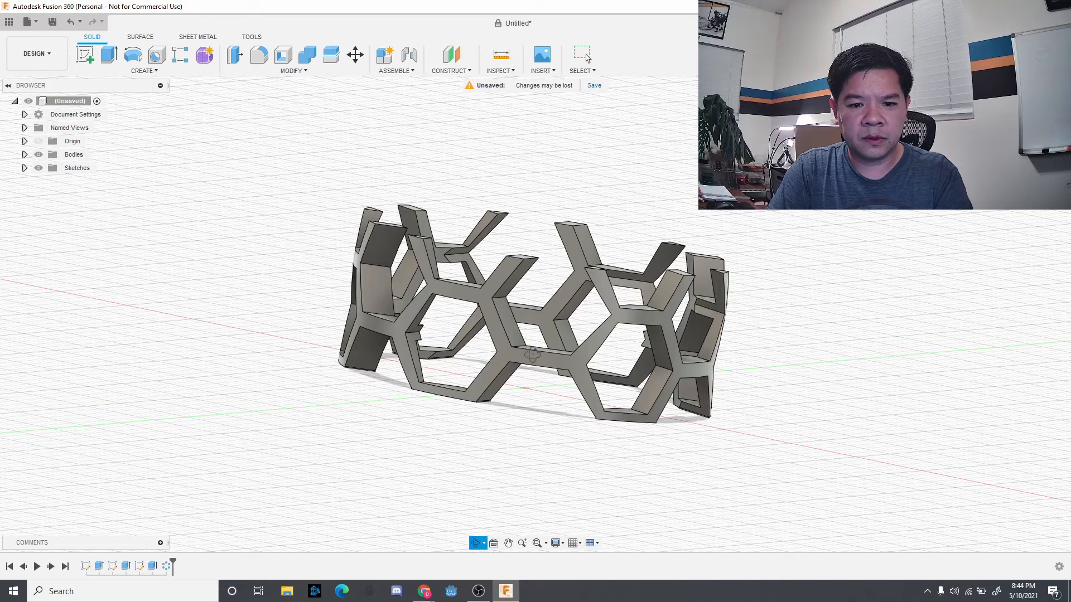
{"action": "key", "text": "Escape"}
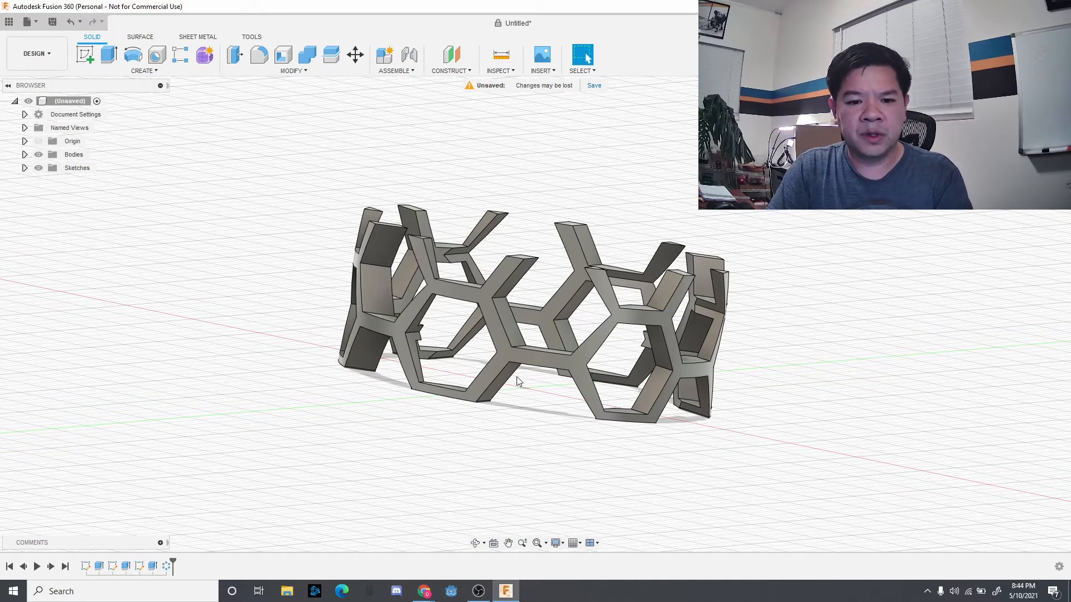
{"action": "left_click", "coordinate": [524, 360]}
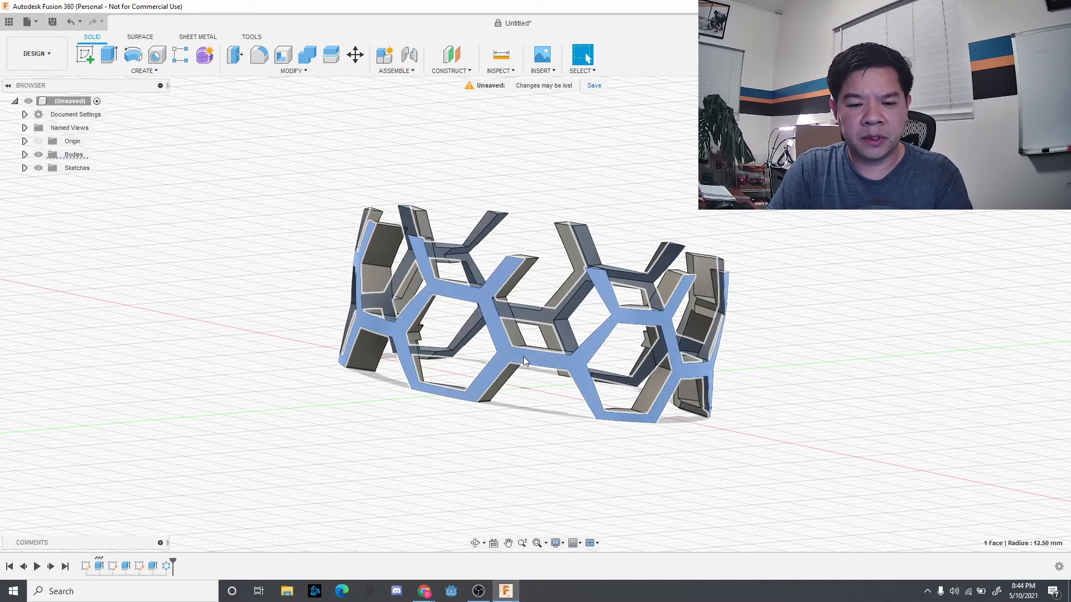
{"action": "right_click", "coordinate": [523, 357]}
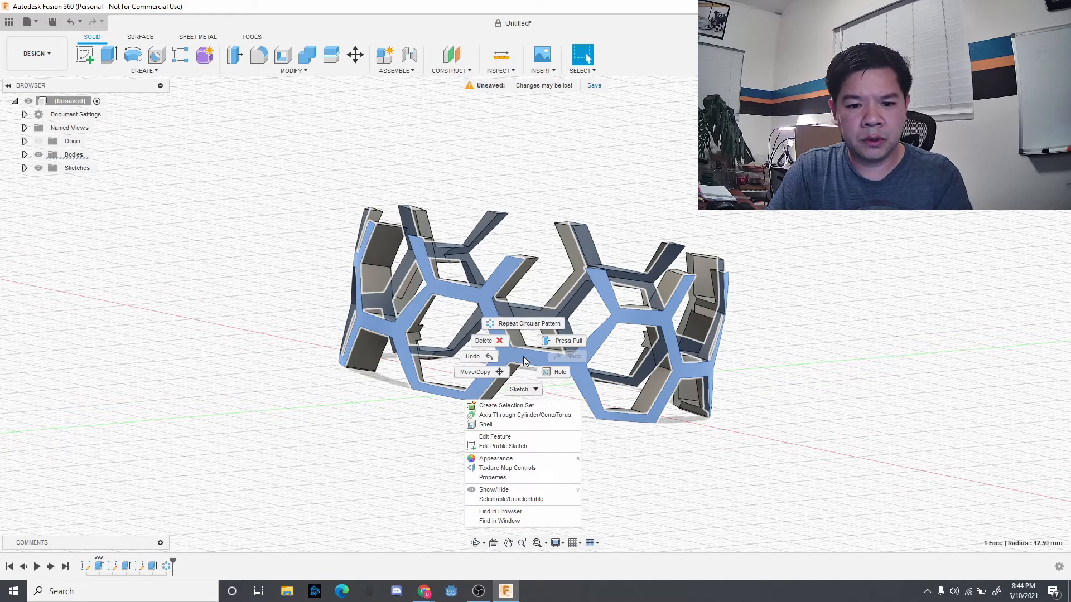
{"action": "left_click", "coordinate": [501, 378]}
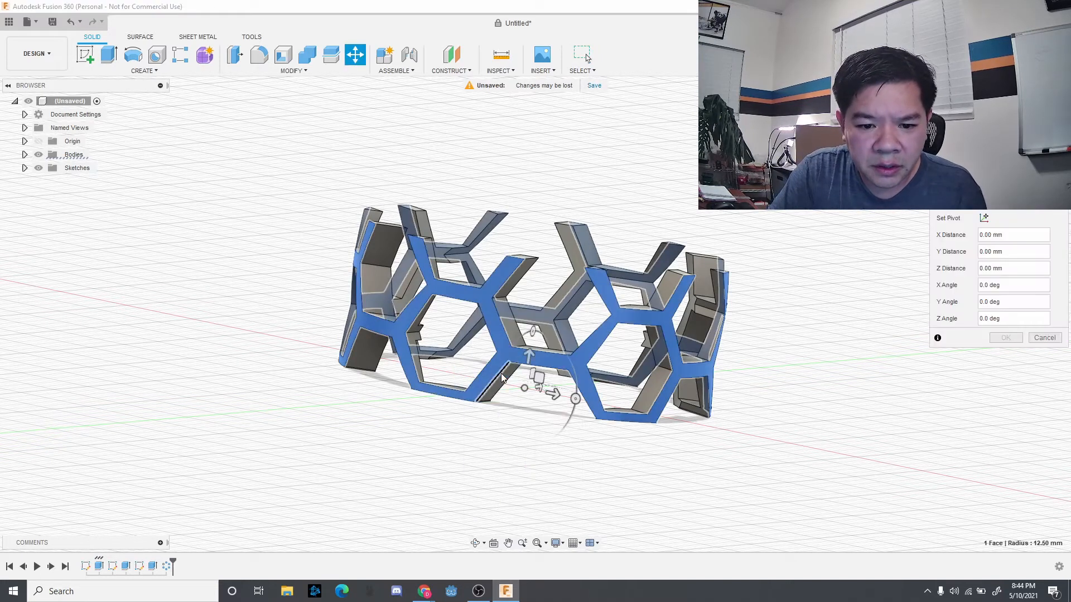
{"action": "left_click", "coordinate": [529, 356]}
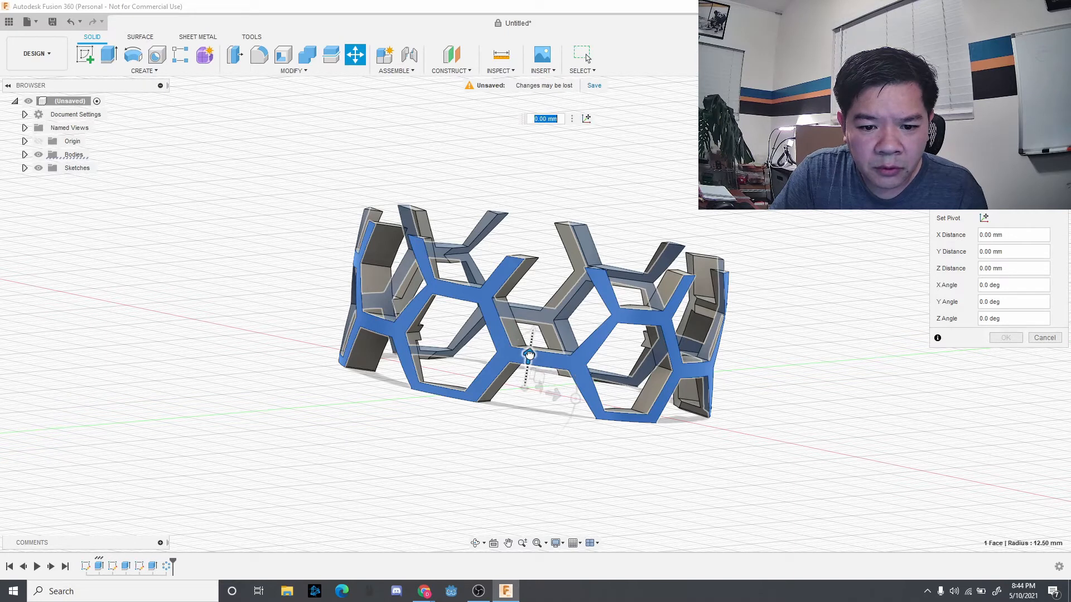
{"action": "left_click_drag", "start_coordinate": [530, 352], "coordinate": [541, 286]}
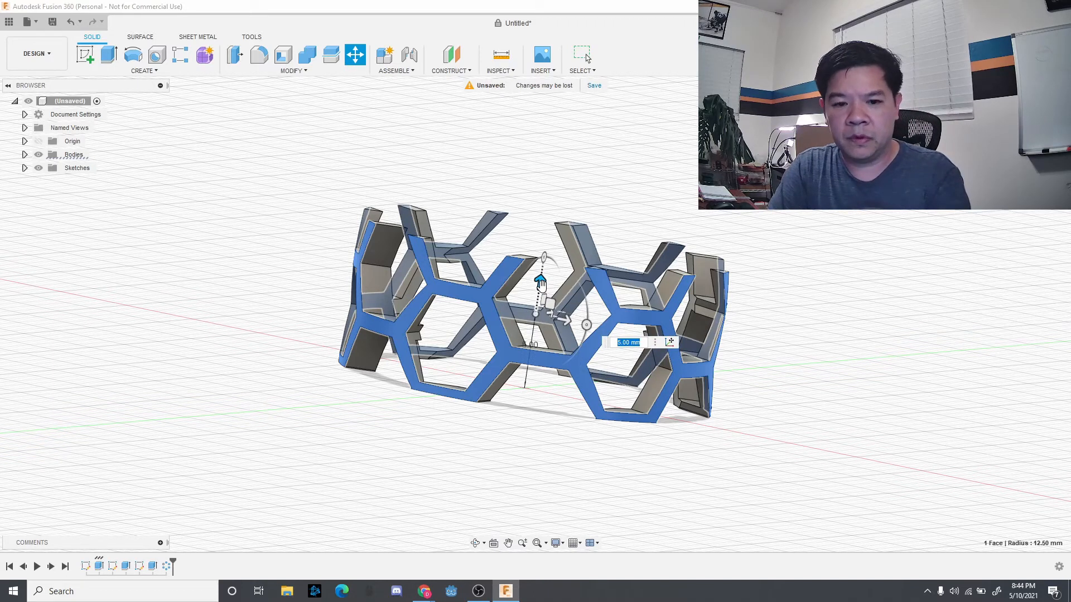
{"action": "key", "text": "Return"}
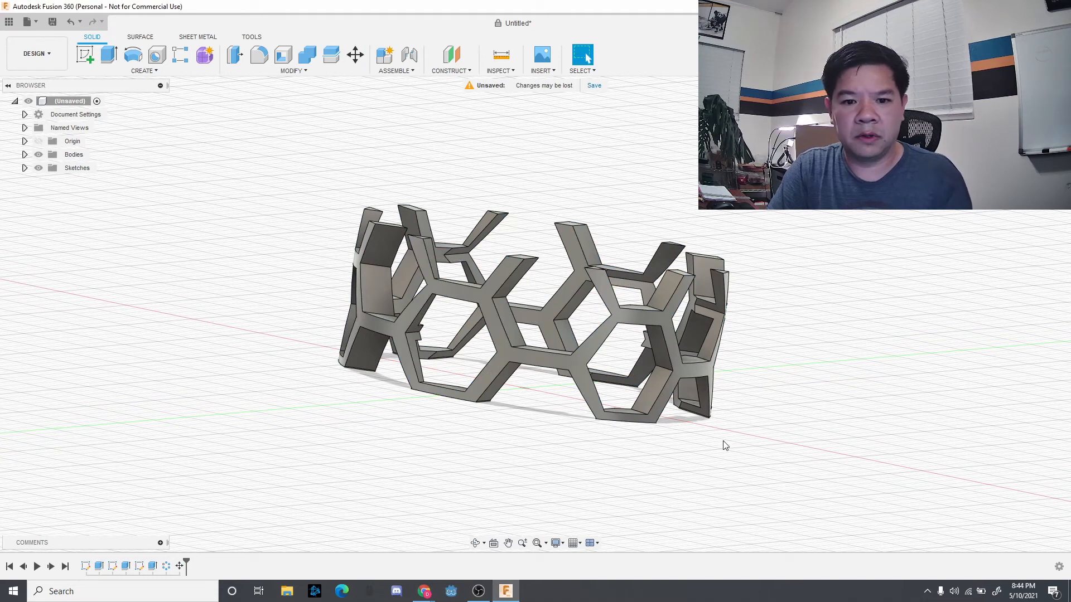
Apply a second move to the ring's outer face, with a Z distance of 5 mm
{"action": "middle_click_drag", "start_coordinate": [814, 474], "coordinate": [812, 295], "text": "shift"}
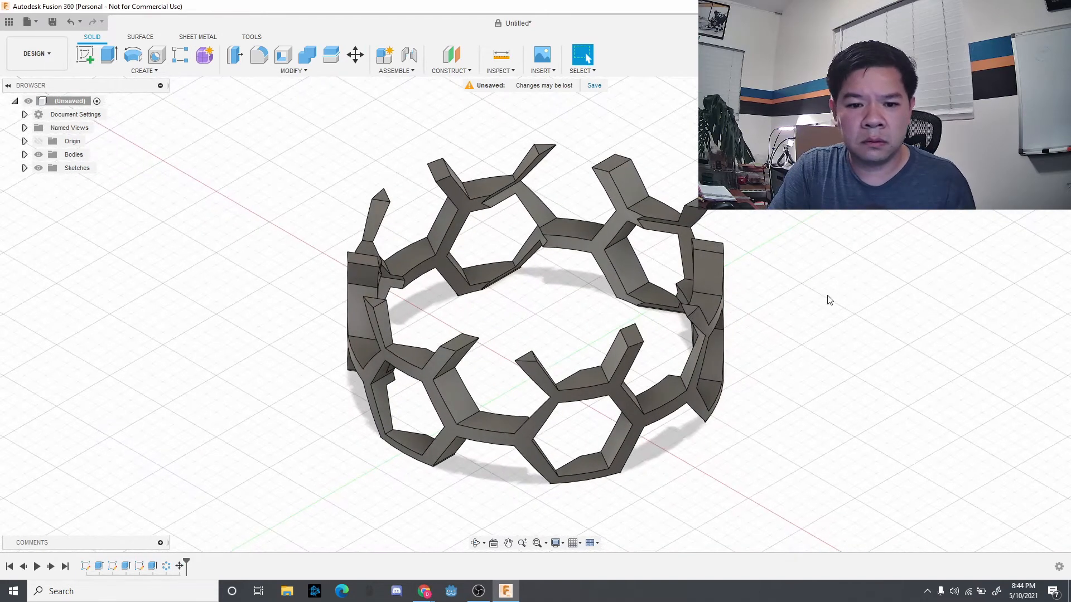
{"action": "left_click", "coordinate": [551, 394]}
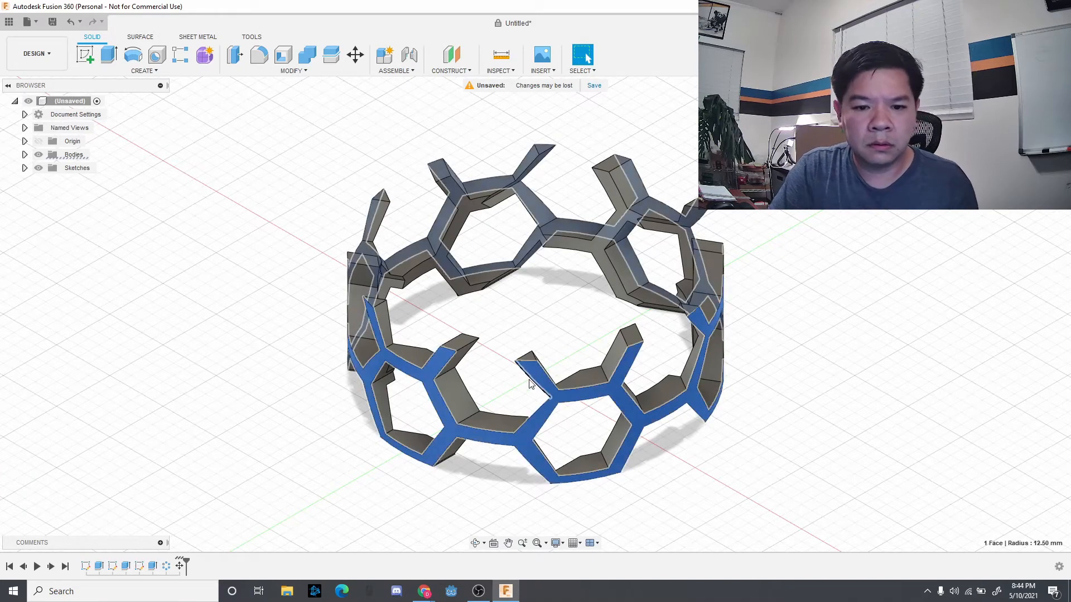
{"action": "right_click", "coordinate": [544, 385]}
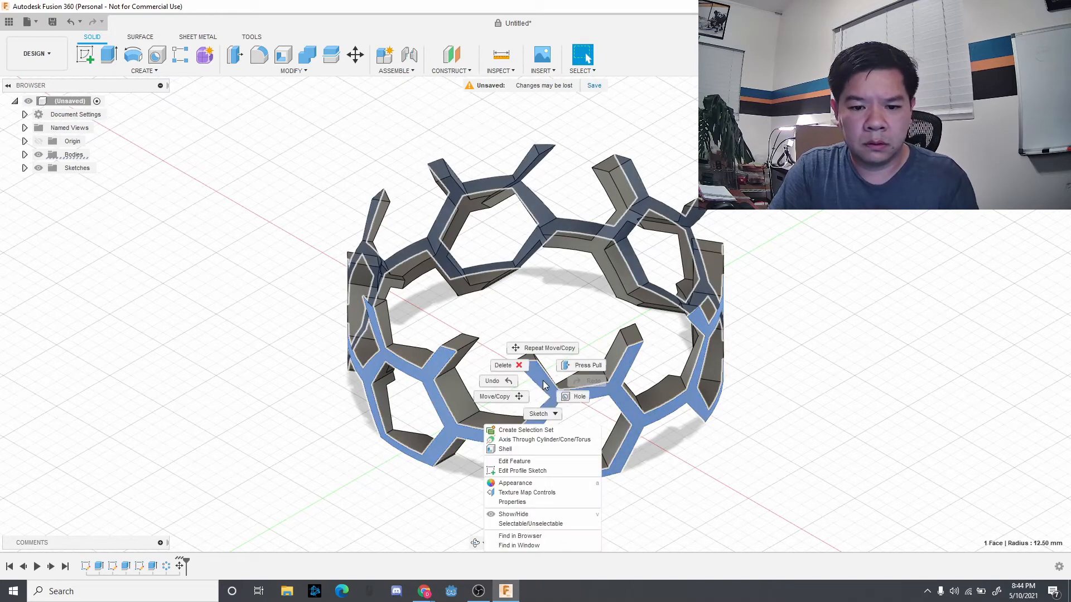
{"action": "left_click", "coordinate": [516, 400]}
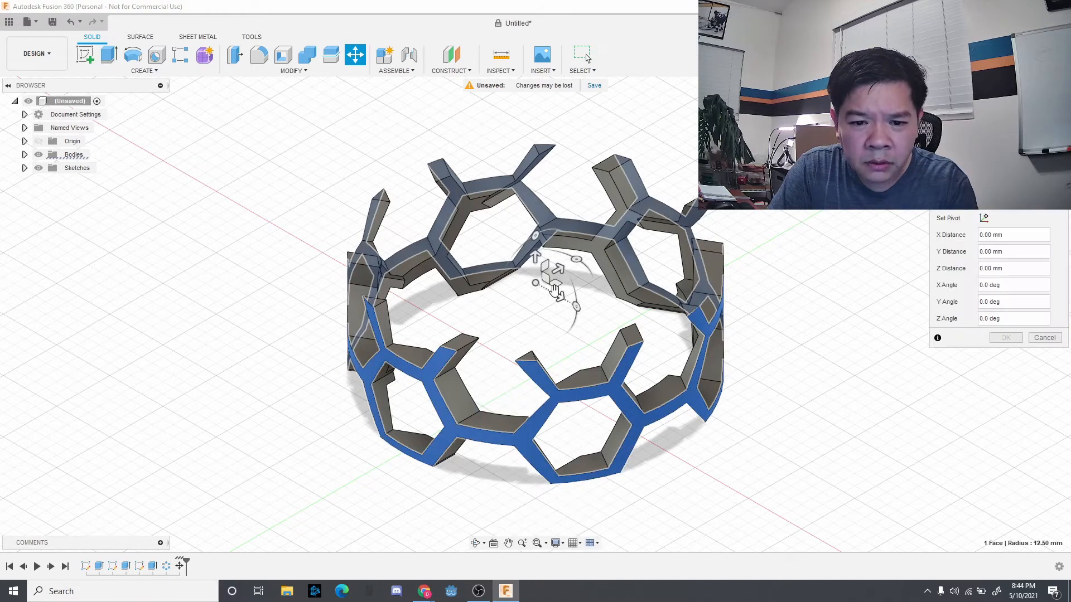
{"action": "left_click", "coordinate": [535, 255]}
{"action": "left_click_drag", "start_coordinate": [535, 256], "coordinate": [535, 233]}
{"action": "left_click_drag", "start_coordinate": [533, 222], "coordinate": [533, 199]}
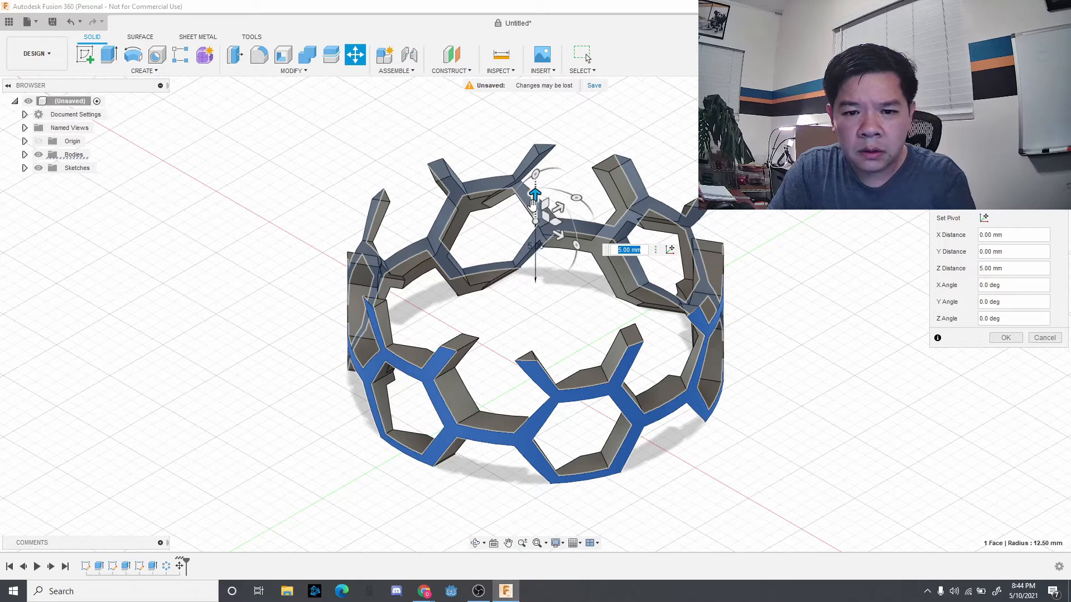
{"action": "key", "text": "Return"}
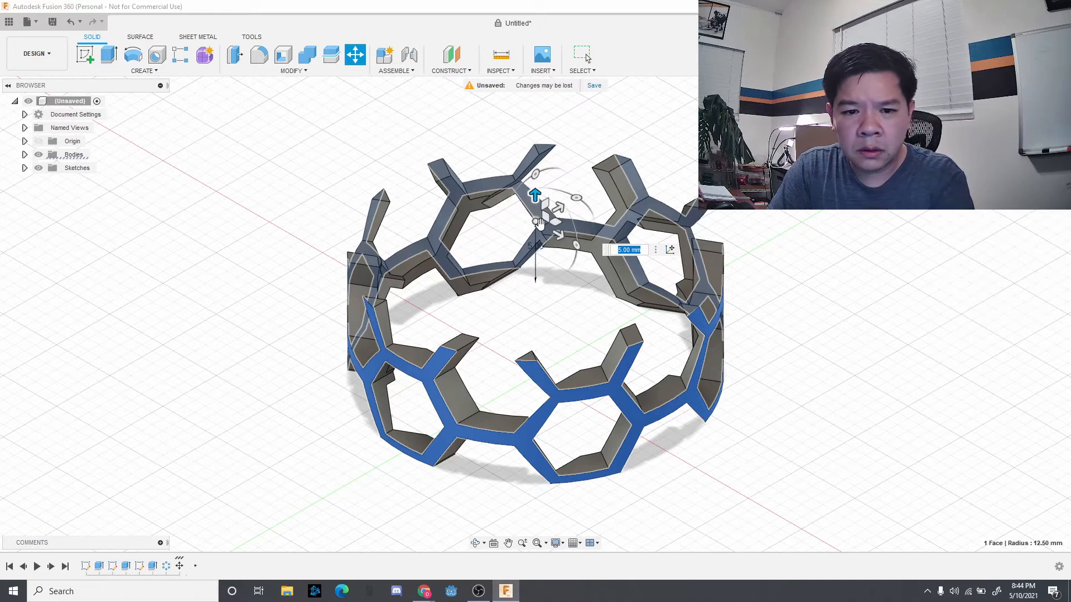
Try to move the ring's outer face by about 5.08 mm in X and 21.60 mm in Y
{"action": "left_click", "coordinate": [539, 382]}
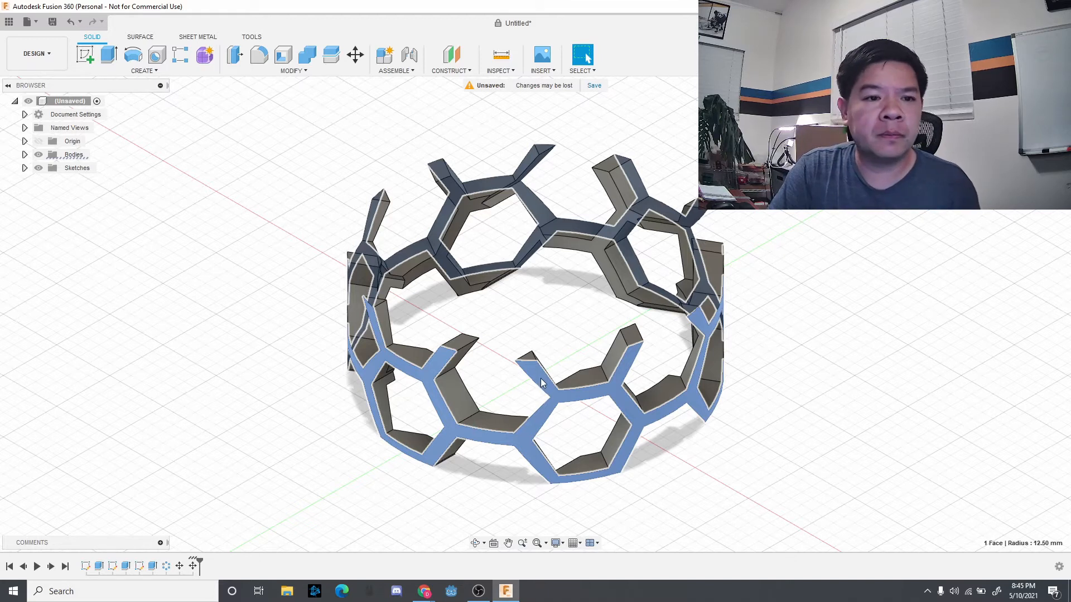
{"action": "left_click", "coordinate": [355, 56]}
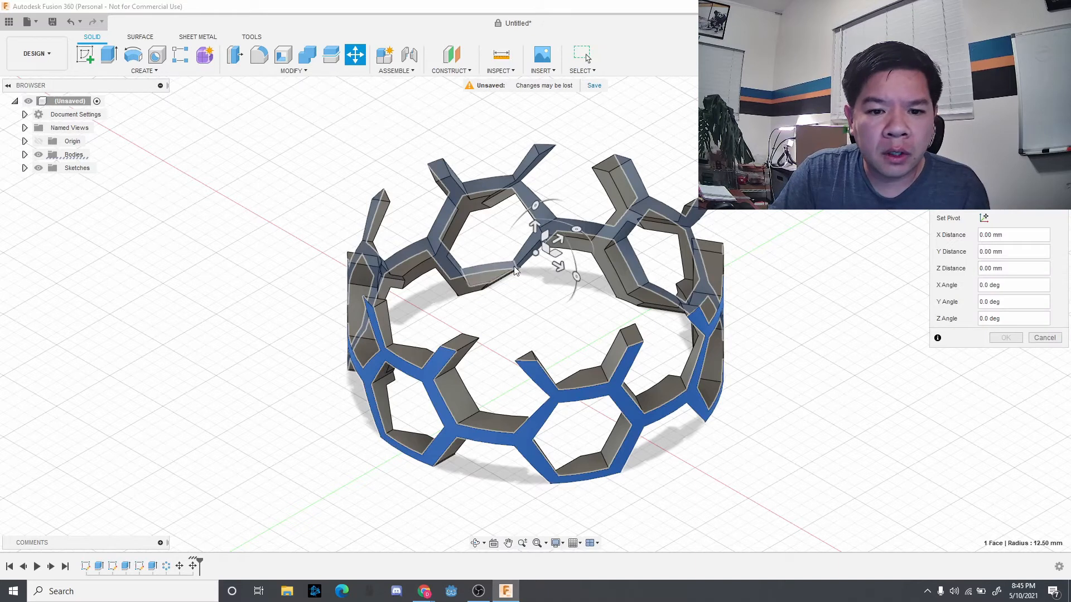
{"action": "mouse_move", "coordinate": [553, 252]}
{"action": "left_mouse_down"}
{"action": "mouse_move", "coordinate": [570, 231]}
{"action": "mouse_move", "coordinate": [529, 304]}
{"action": "mouse_move", "coordinate": [590, 239]}
{"action": "mouse_move", "coordinate": [688, 230]}
{"action": "mouse_move", "coordinate": [662, 167]}
{"action": "mouse_move", "coordinate": [613, 159]}
{"action": "mouse_move", "coordinate": [547, 115]}
{"action": "mouse_move", "coordinate": [516, 136]}
{"action": "mouse_move", "coordinate": [533, 132]}
{"action": "mouse_move", "coordinate": [500, 200]}
{"action": "mouse_move", "coordinate": [520, 276]}
{"action": "mouse_move", "coordinate": [497, 248]}
{"action": "mouse_move", "coordinate": [493, 268]}
{"action": "mouse_move", "coordinate": [536, 306]}
{"action": "mouse_move", "coordinate": [558, 271]}
{"action": "left_mouse_up"}
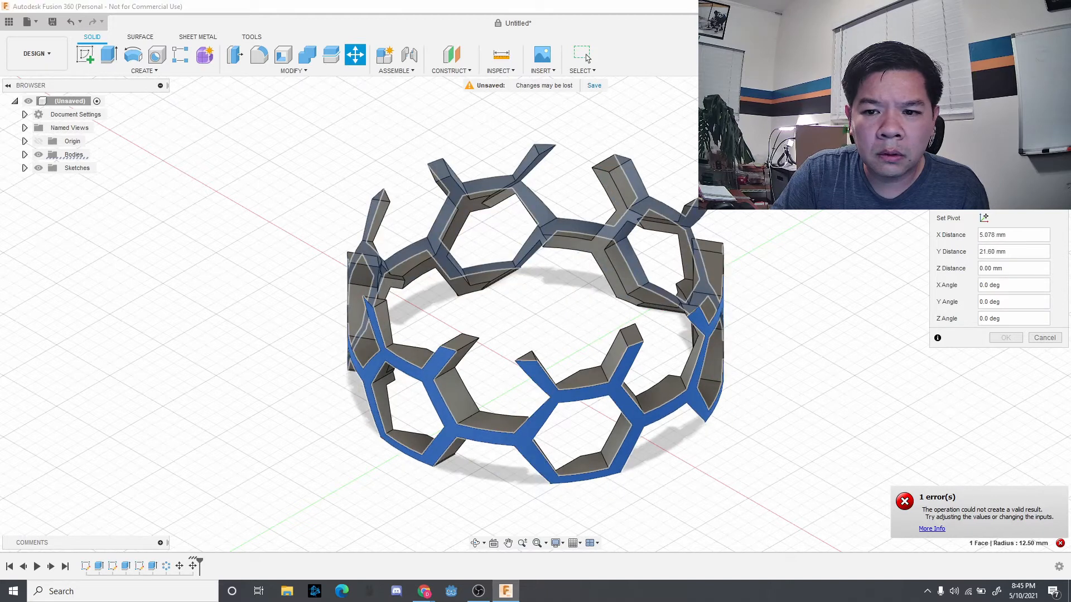
{"action": "left_click", "coordinate": [585, 55]}
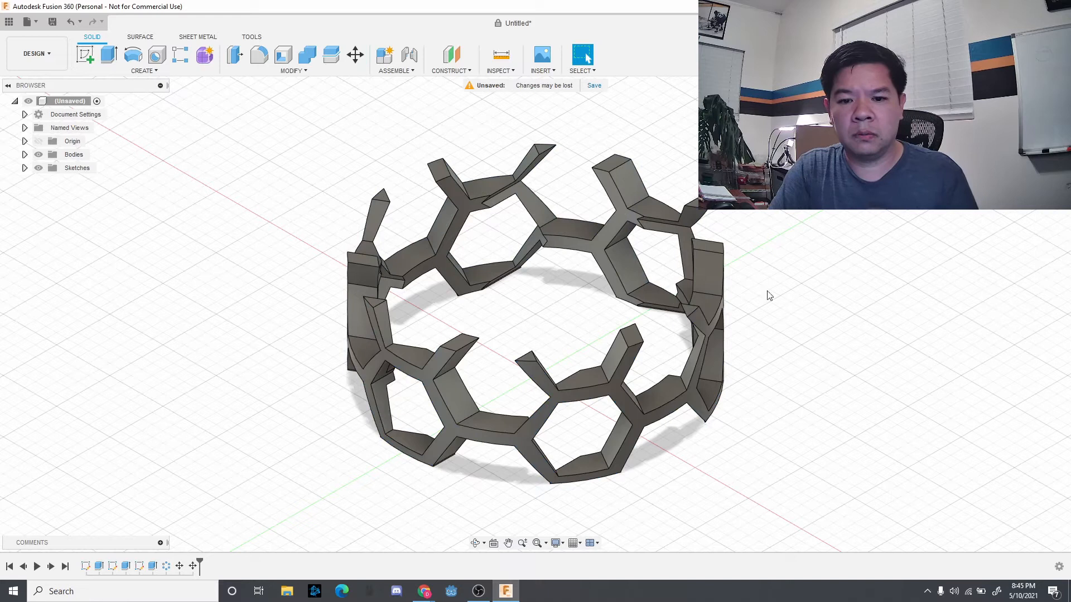
Move the whole hexagon-patterned ring body upward with a Z distance of -6 mm
{"action": "left_click", "coordinate": [608, 390]}
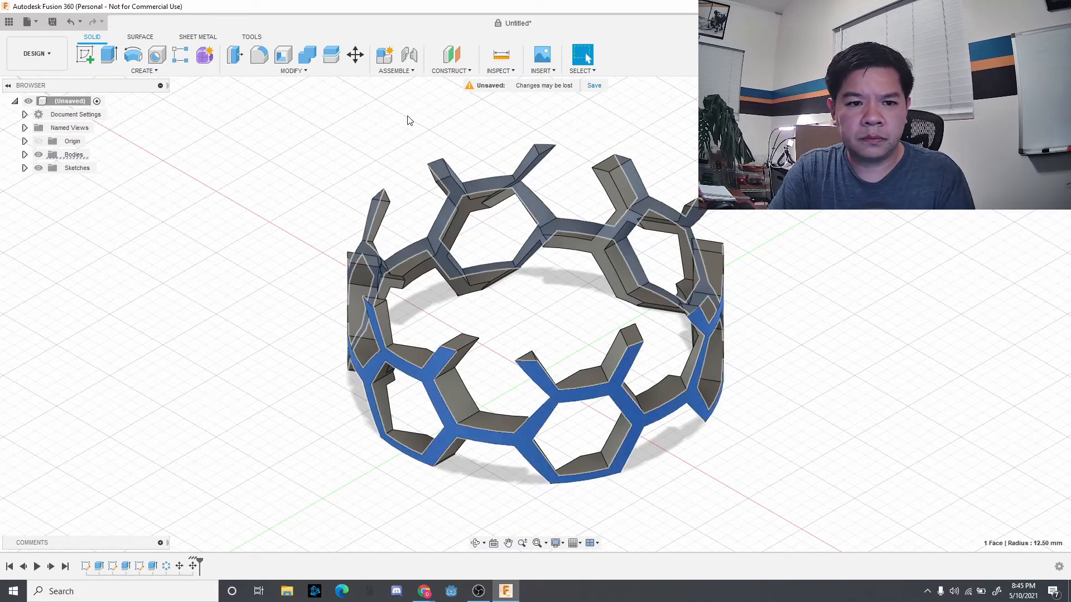
{"action": "left_click", "coordinate": [356, 54]}
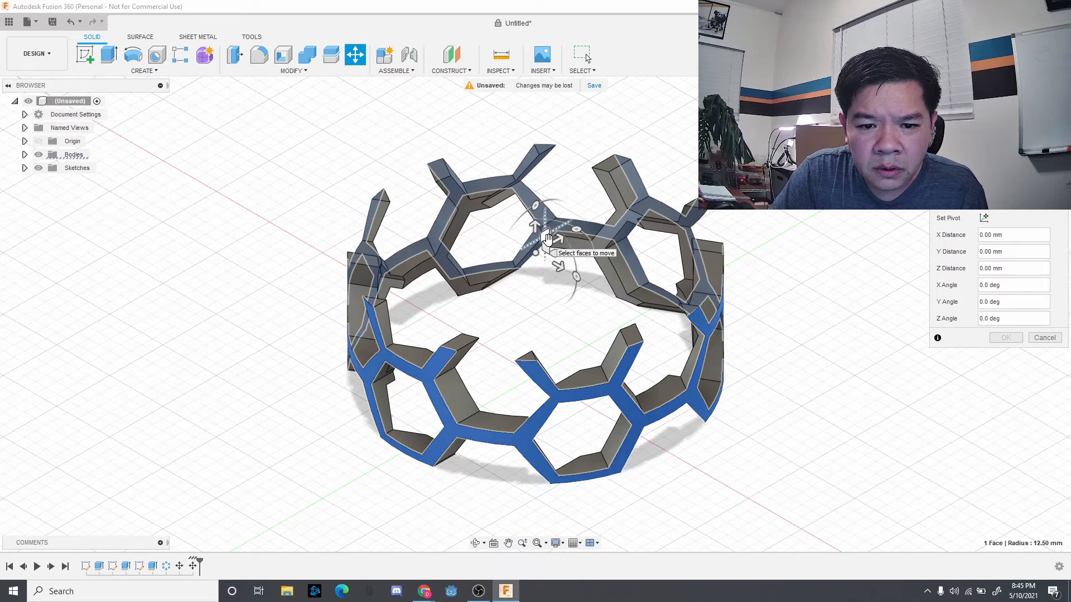
{"action": "left_click", "coordinate": [984, 217]}
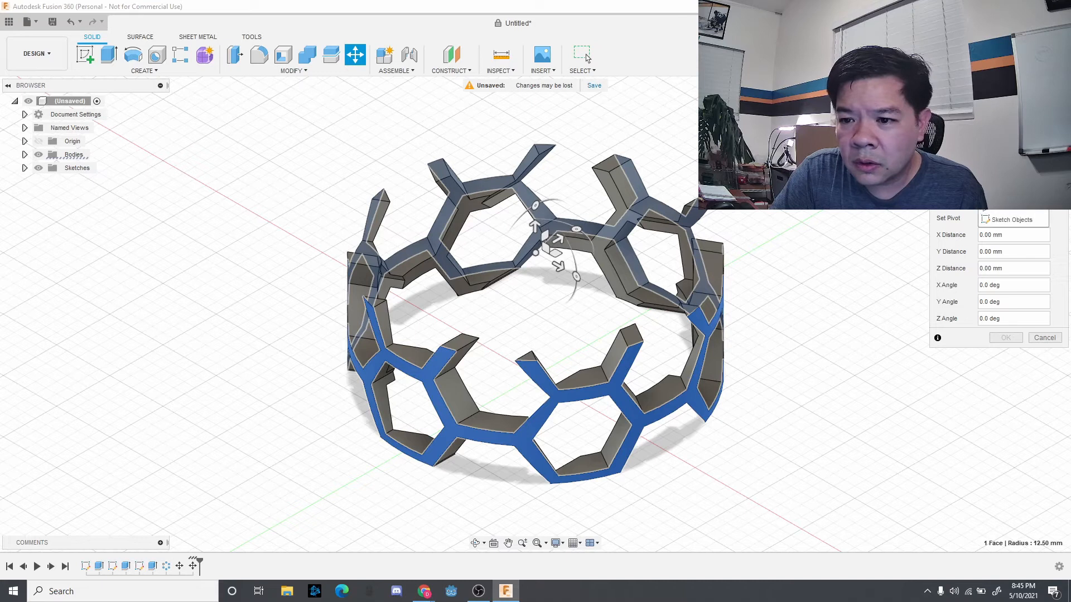
{"action": "left_click", "coordinate": [1015, 195]}
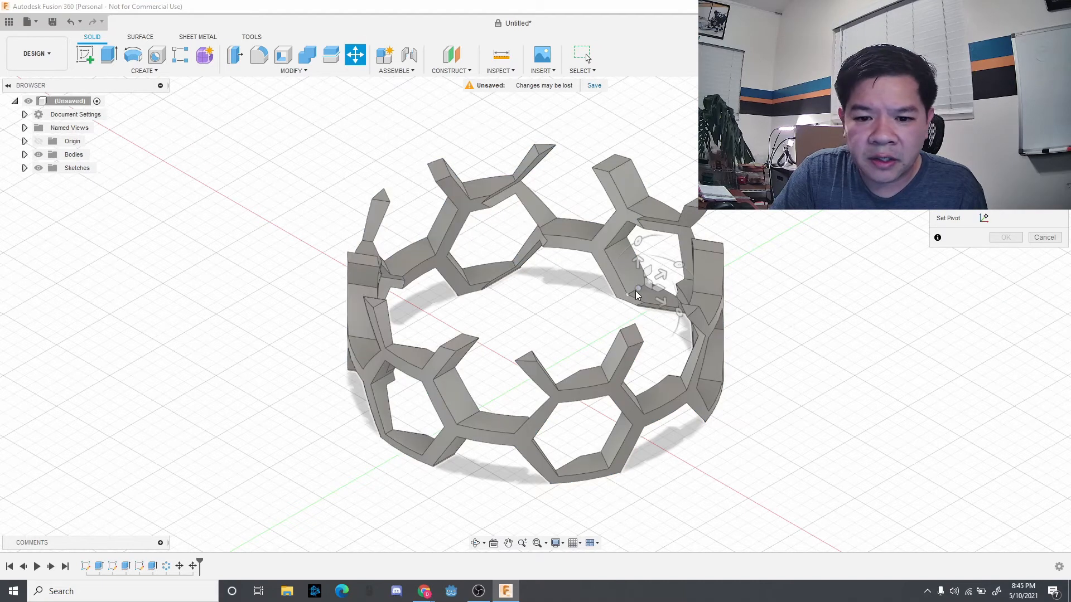
{"action": "left_click", "coordinate": [575, 242]}
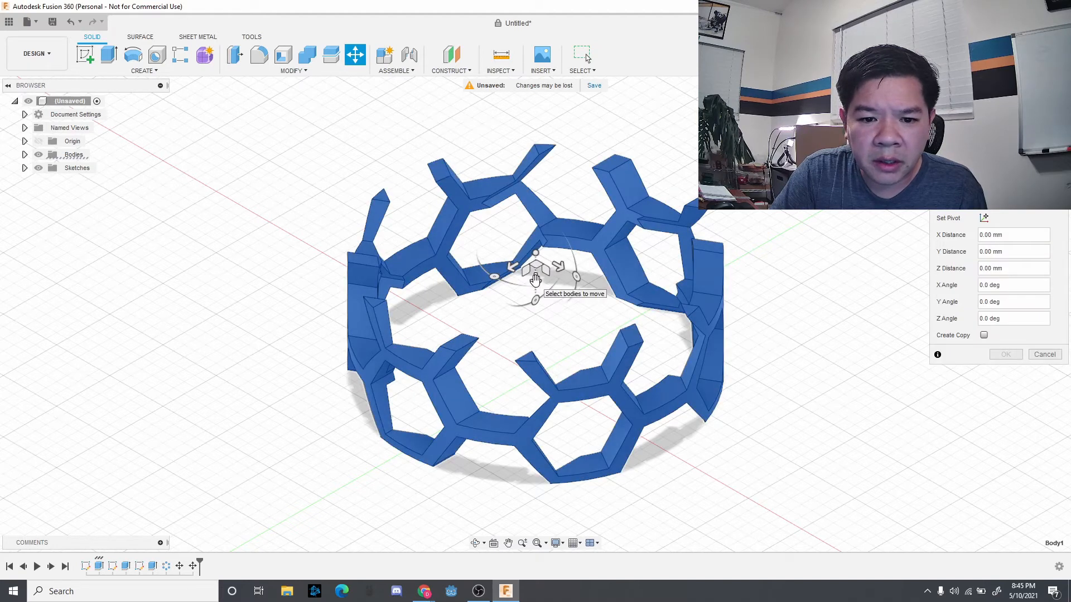
{"action": "left_click_drag", "start_coordinate": [535, 280], "coordinate": [534, 211]}
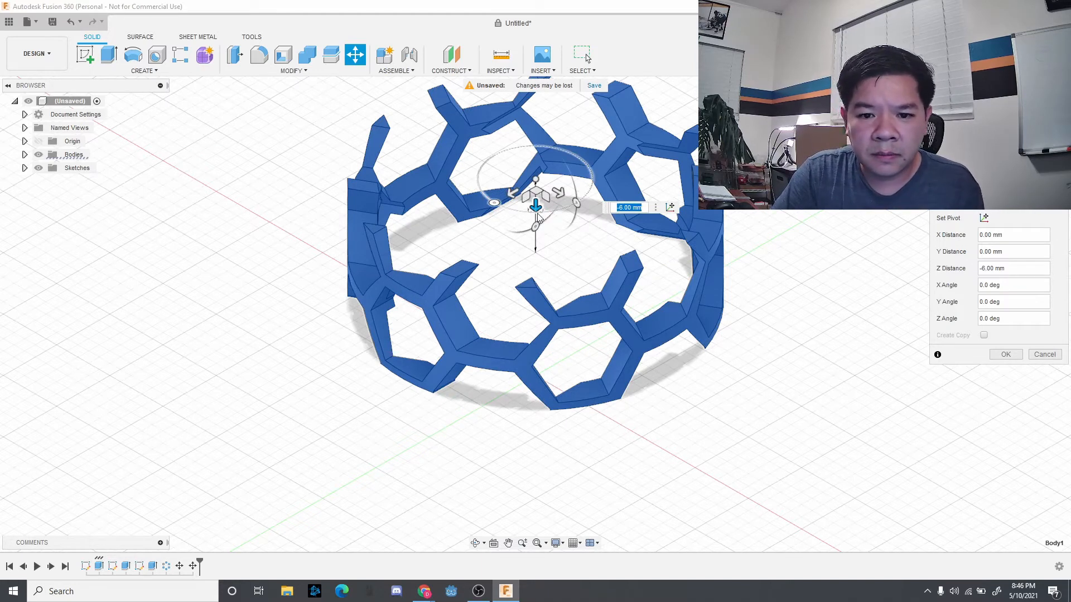
{"action": "key", "text": "Return"}
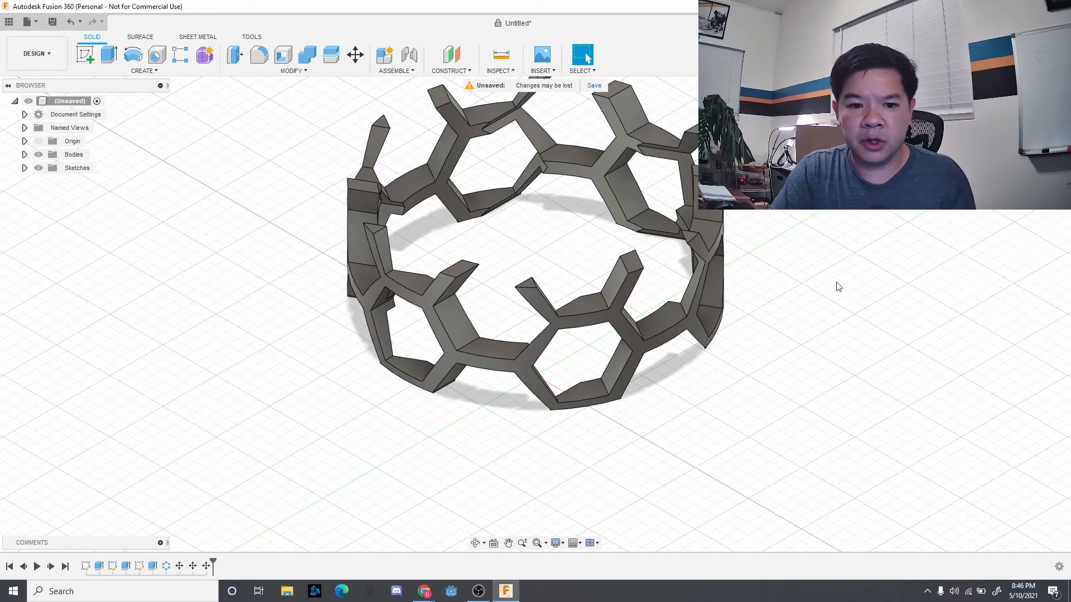
Create a new sketch on the horizontal origin plane beneath the raised ring
{"action": "left_click", "coordinate": [475, 543]}
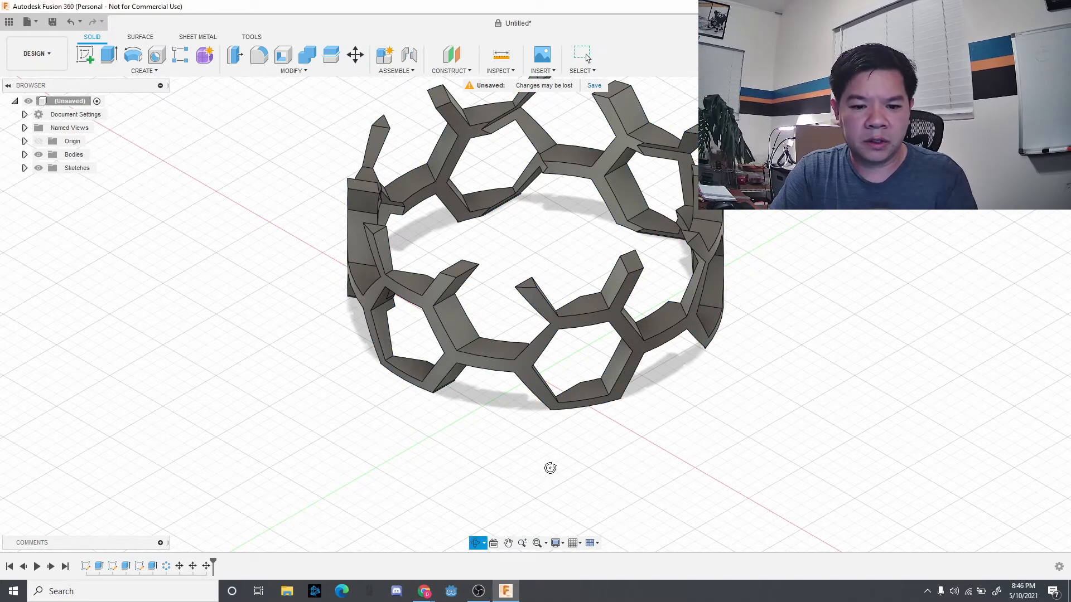
{"action": "left_click_drag", "start_coordinate": [550, 467], "coordinate": [550, 456]}
{"action": "left_click_drag", "start_coordinate": [490, 521], "coordinate": [506, 484]}
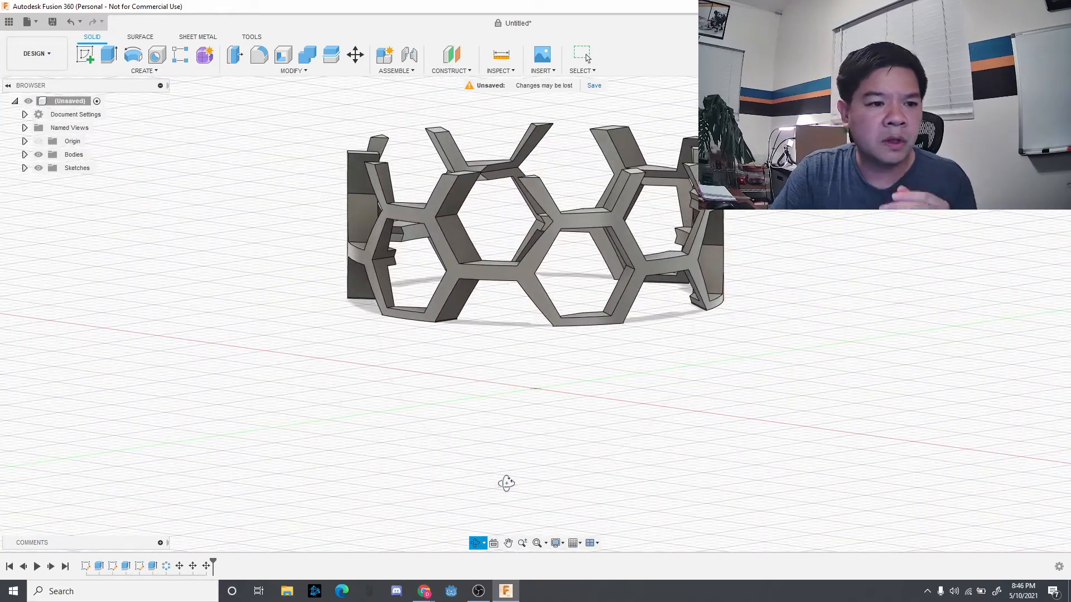
{"action": "left_click_drag", "start_coordinate": [517, 443], "coordinate": [530, 442]}
{"action": "scroll", "coordinate": [531, 442], "scroll_direction": "down", "scroll_amount": 3}
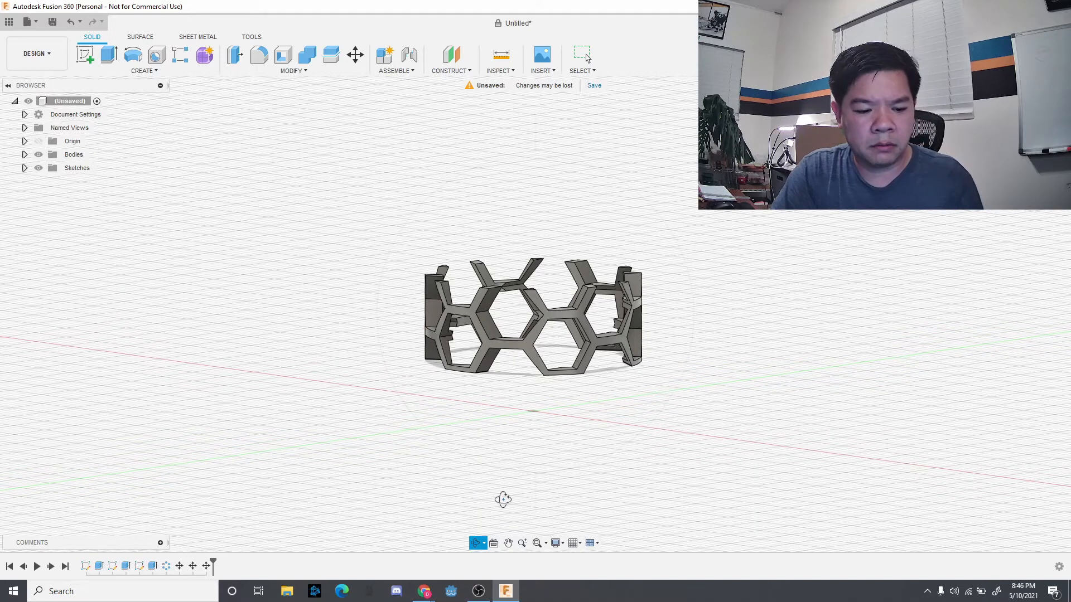
{"action": "key", "text": "Escape"}
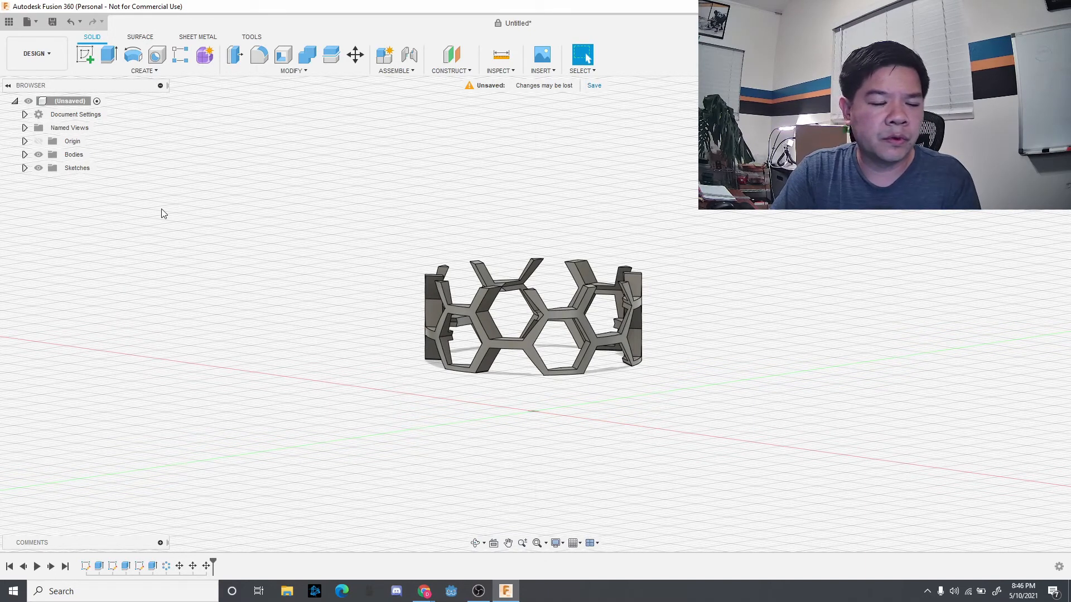
{"action": "left_click", "coordinate": [142, 73]}
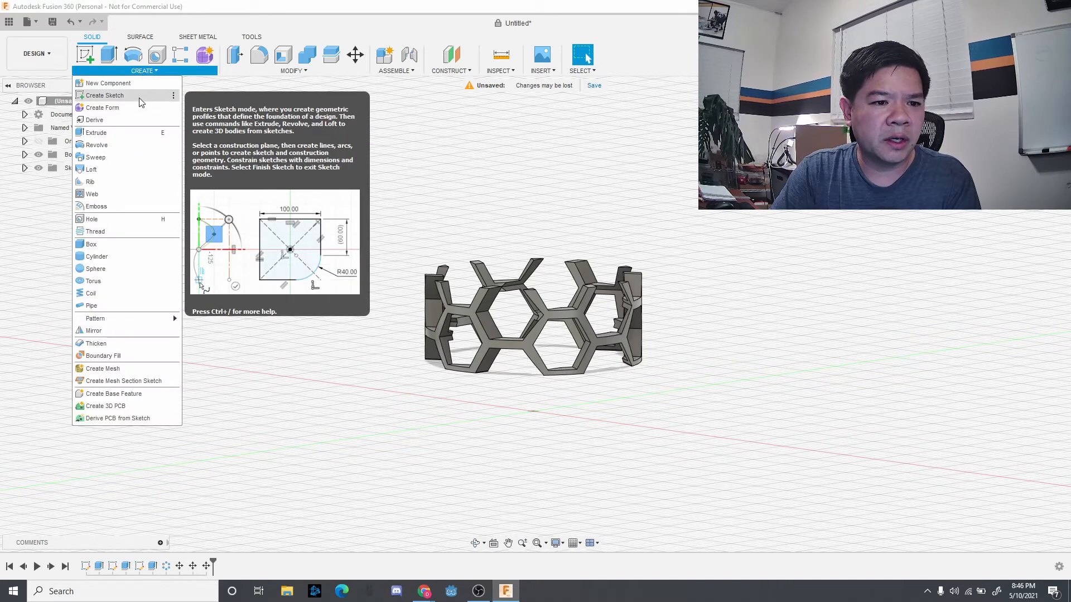
{"action": "left_click", "coordinate": [140, 101]}
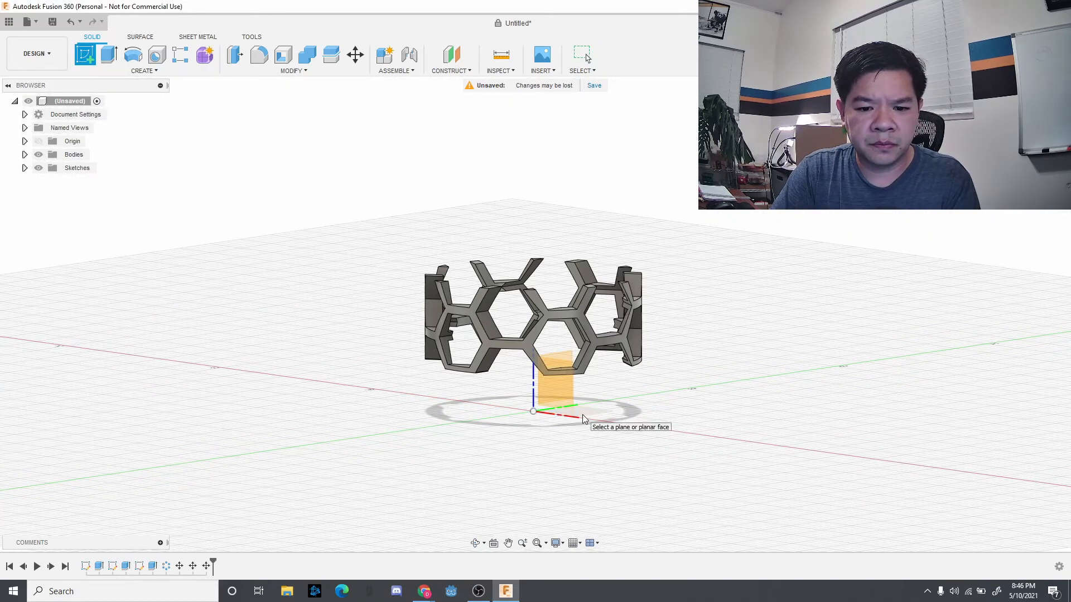
{"action": "left_click", "coordinate": [582, 418]}
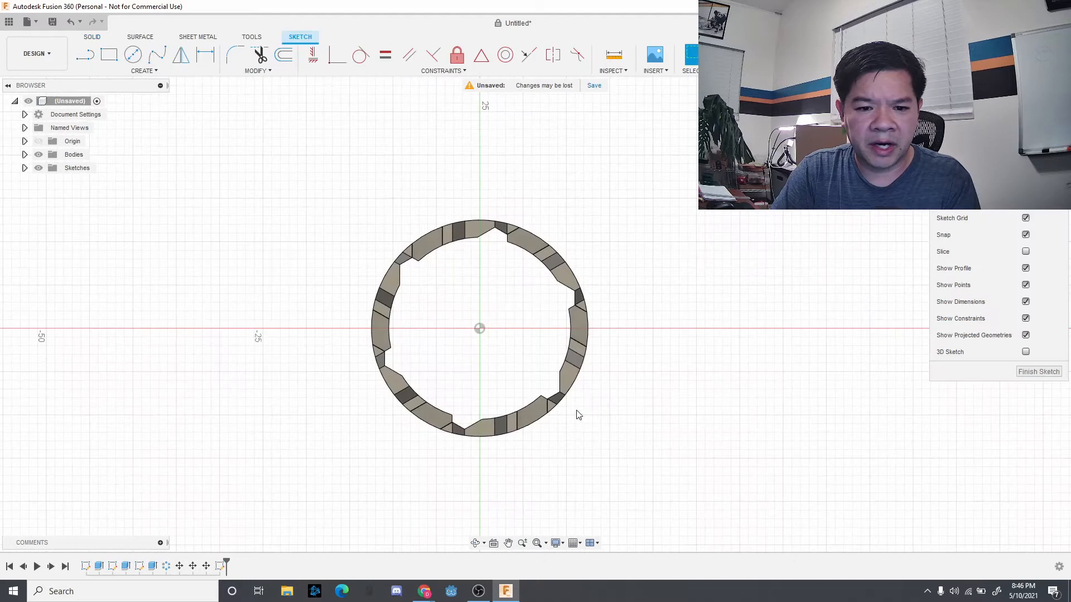
Draw a six-sided circumscribed polygon centred on the origin with a 50 mm radius
{"action": "left_click", "coordinate": [139, 71]}
{"action": "mouse_move", "coordinate": [142, 133]}
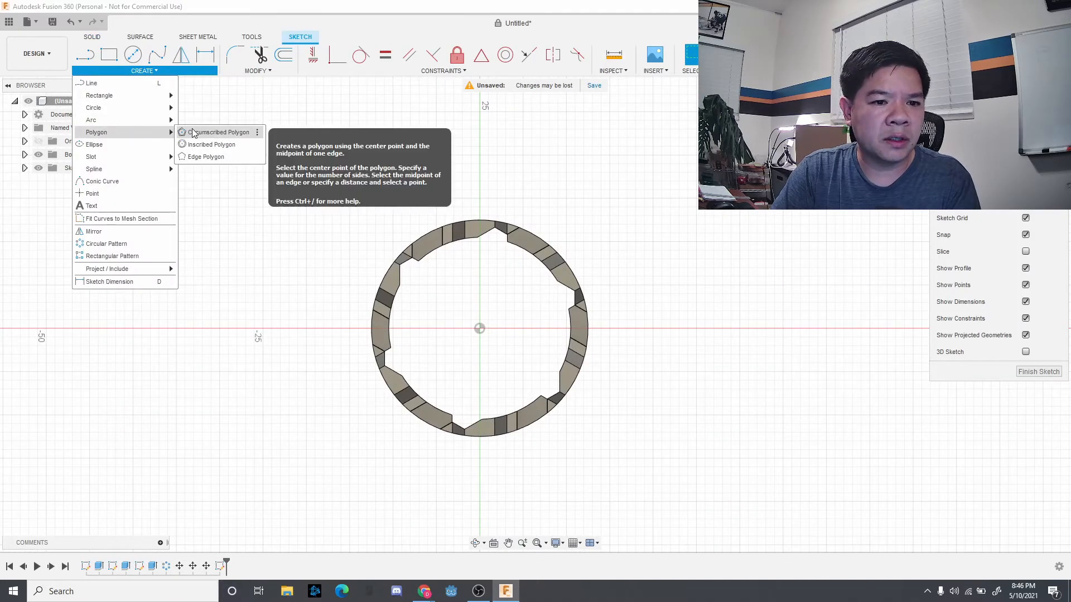
{"action": "left_click", "coordinate": [193, 133]}
{"action": "left_click", "coordinate": [479, 328]}
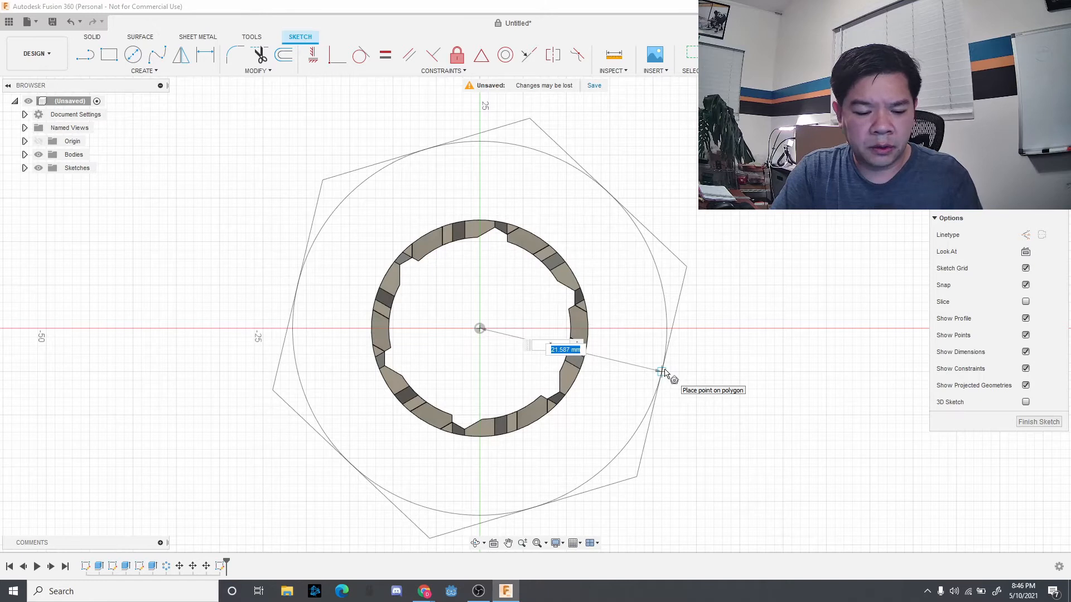
{"action": "type", "text": "50"}
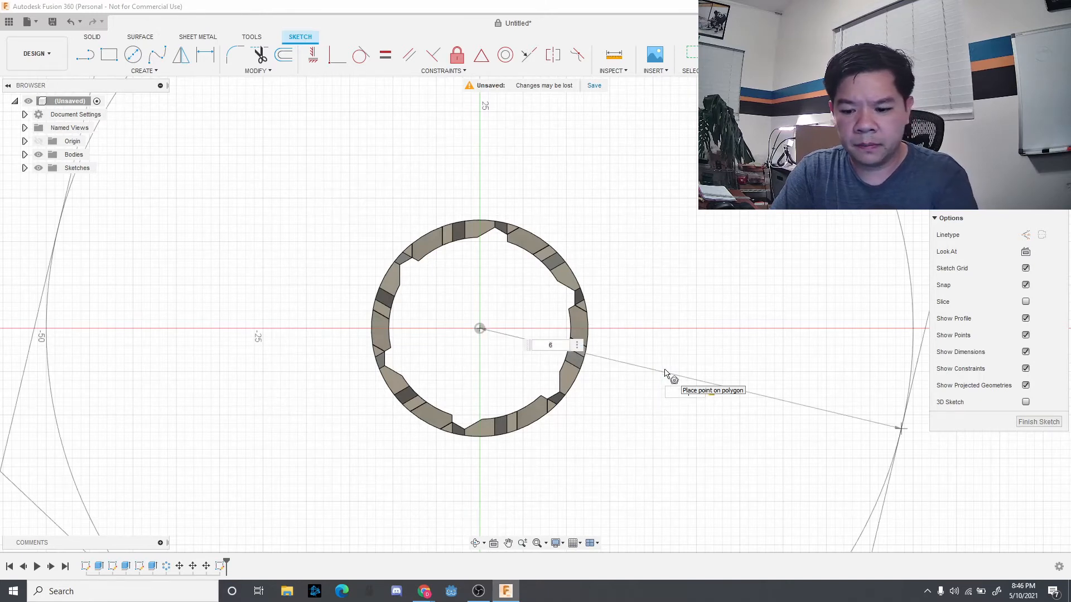
{"action": "key", "text": "Return"}
{"action": "scroll", "coordinate": [630, 422], "scroll_direction": "down", "scroll_amount": 5}
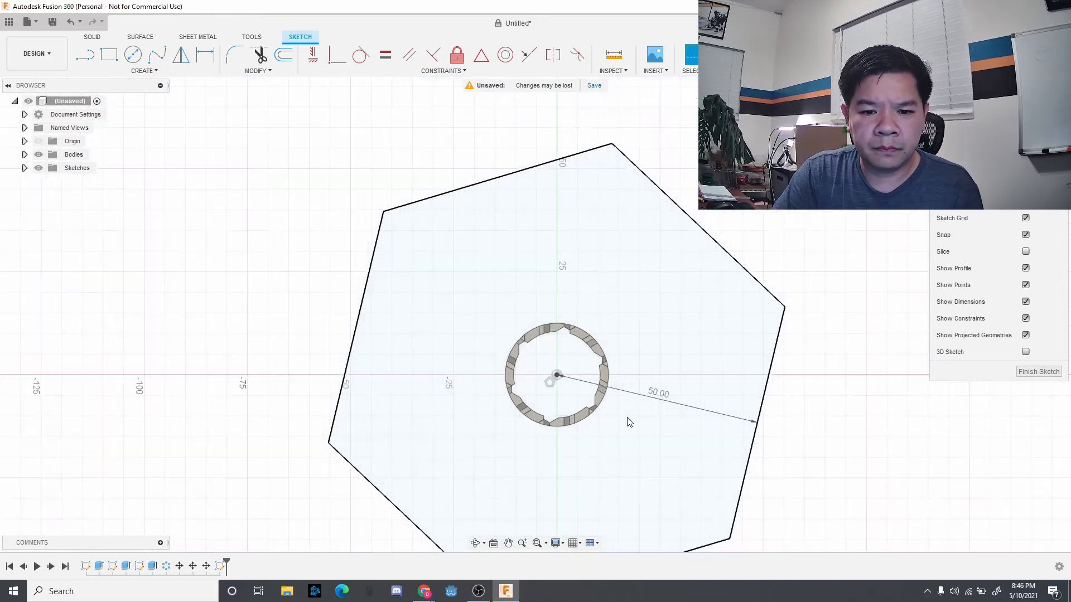
{"action": "scroll", "coordinate": [630, 422], "scroll_direction": "down", "scroll_amount": 2}
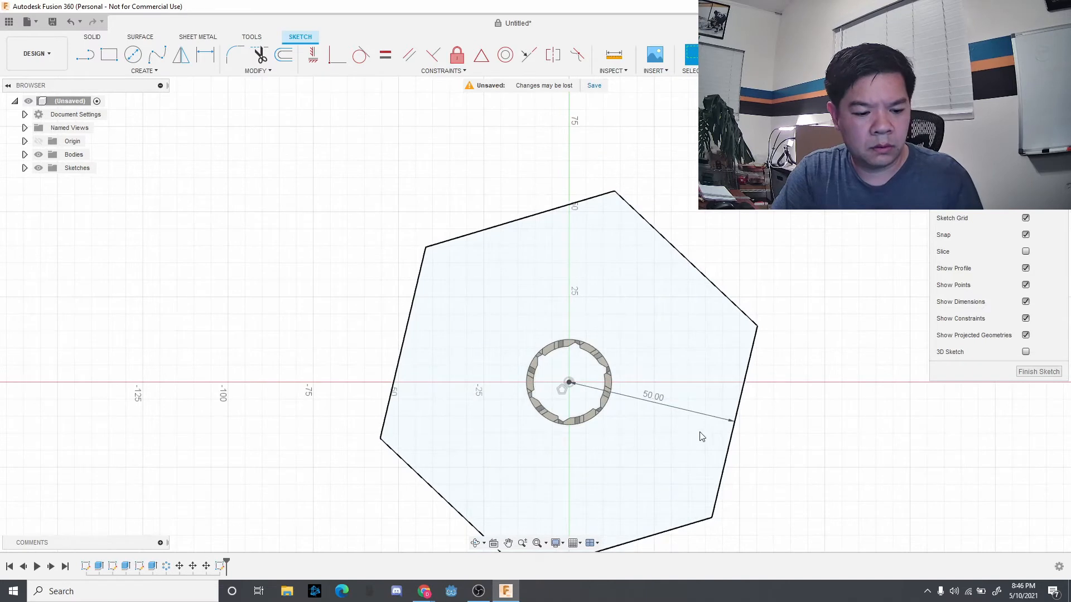
Apply a Horizontal/Vertical constraint to the lower edge of the large hexagon to level it
{"action": "left_click", "coordinate": [508, 542]}
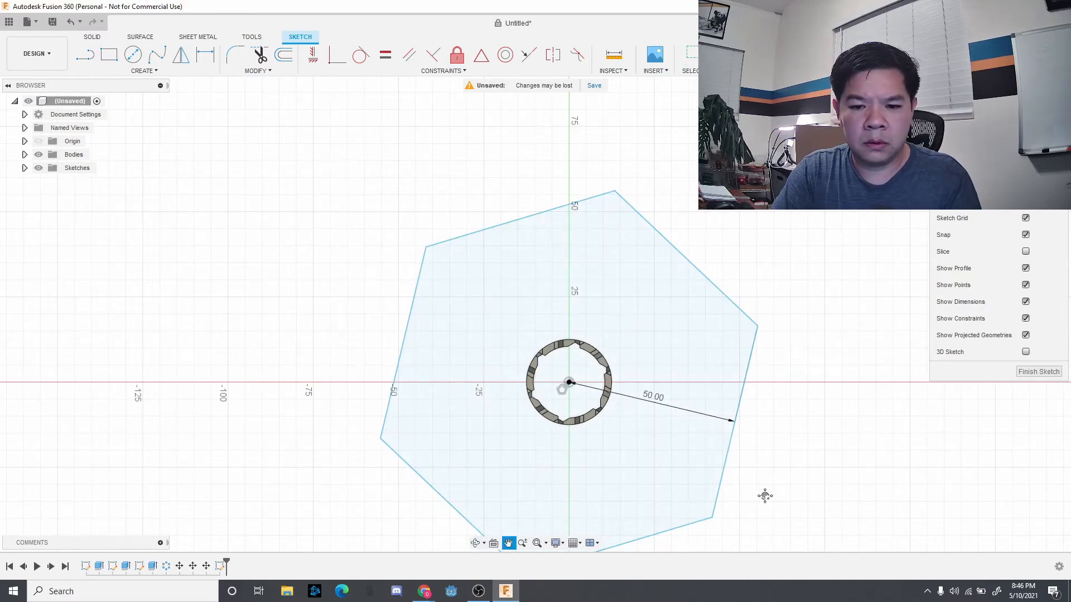
{"action": "key", "text": "Escape"}
{"action": "left_click", "coordinate": [508, 542]}
{"action": "mouse_move", "coordinate": [813, 509]}
{"action": "left_mouse_down"}
{"action": "mouse_move", "coordinate": [798, 481]}
{"action": "mouse_move", "coordinate": [798, 428]}
{"action": "left_mouse_up"}
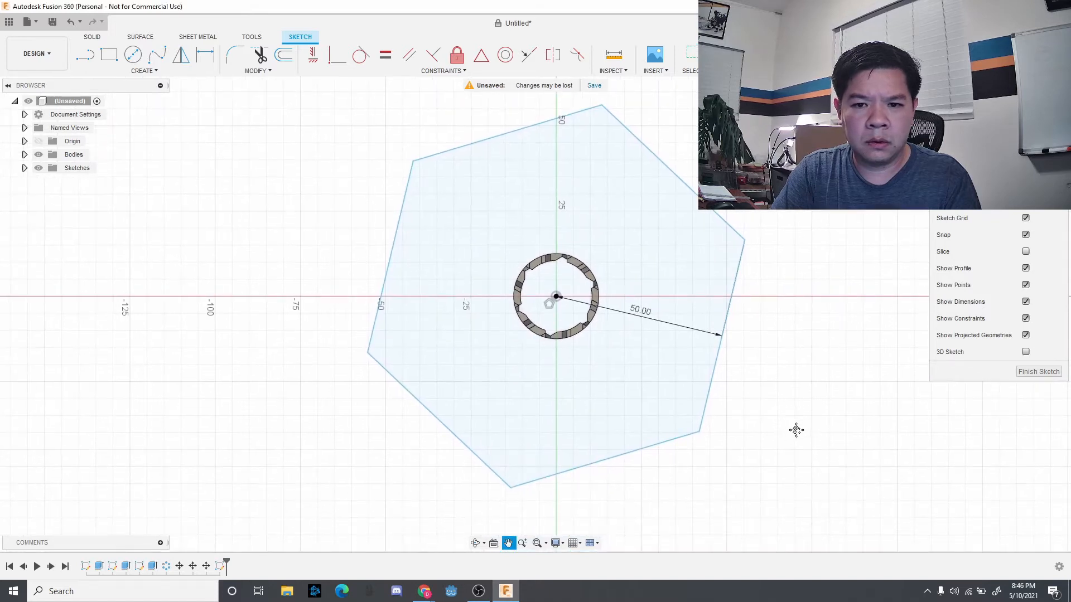
{"action": "scroll", "coordinate": [796, 430], "scroll_direction": "down", "scroll_amount": 2}
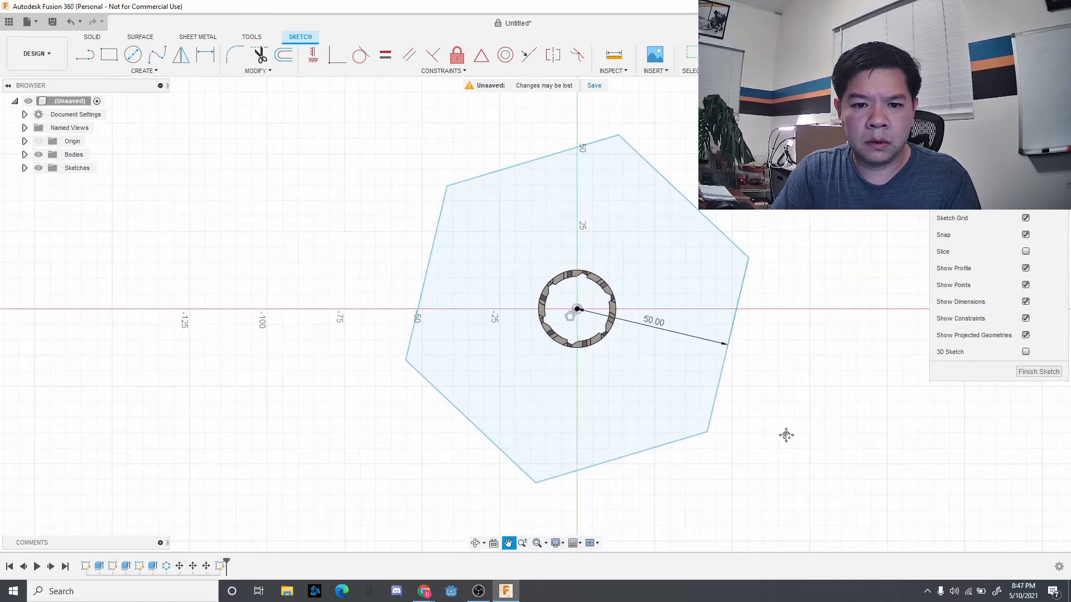
{"action": "key", "text": "Escape"}
{"action": "left_click", "coordinate": [675, 449]}
{"action": "right_click", "coordinate": [673, 451]}
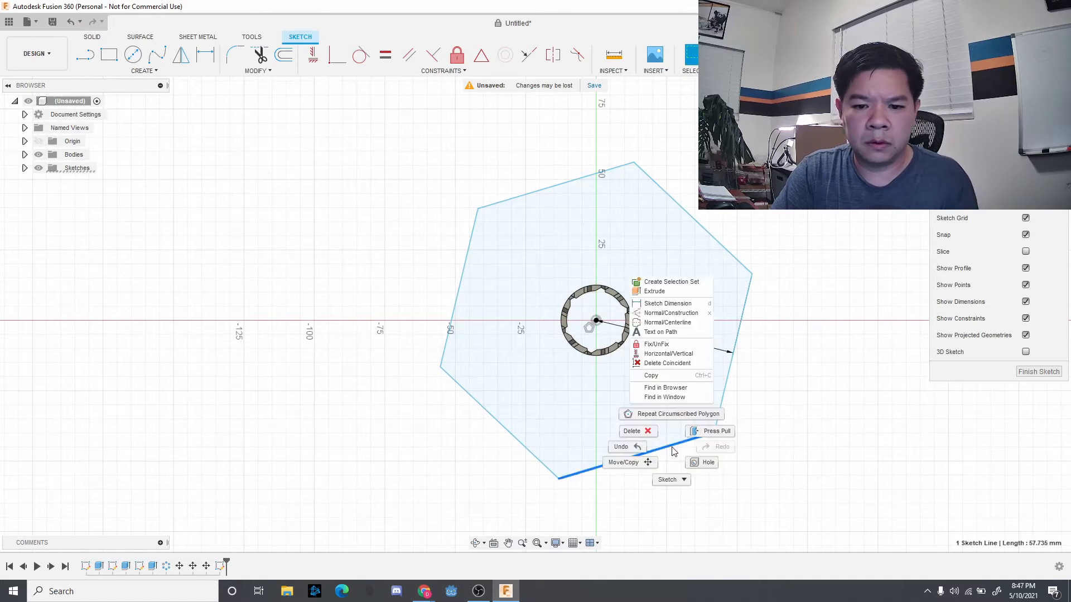
{"action": "left_click", "coordinate": [661, 354]}
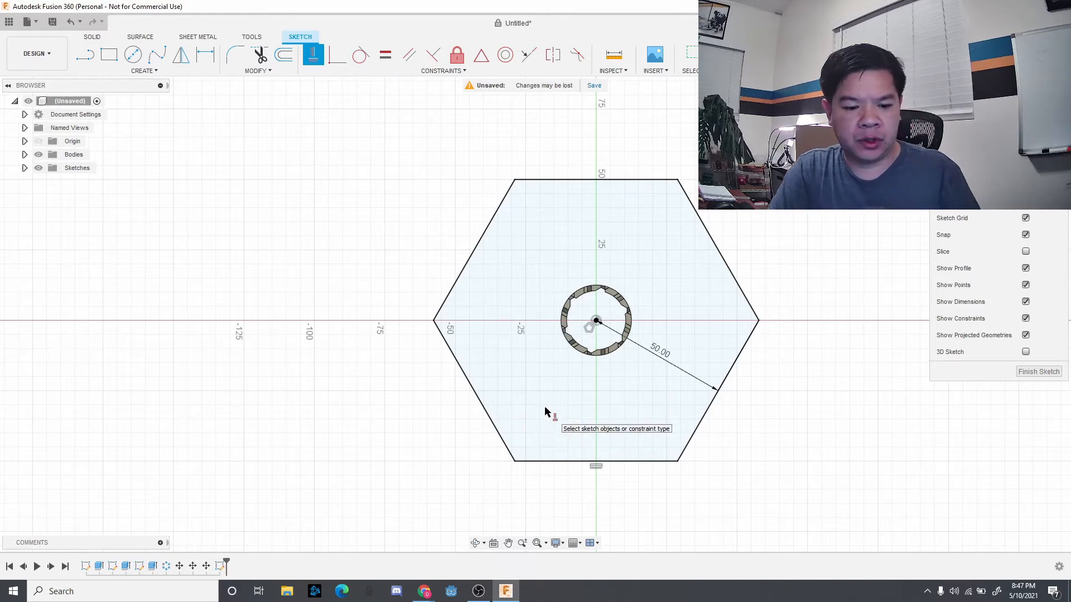
Try to extrude the large hexagon profile 35 mm as a cut
{"action": "key", "text": "q"}
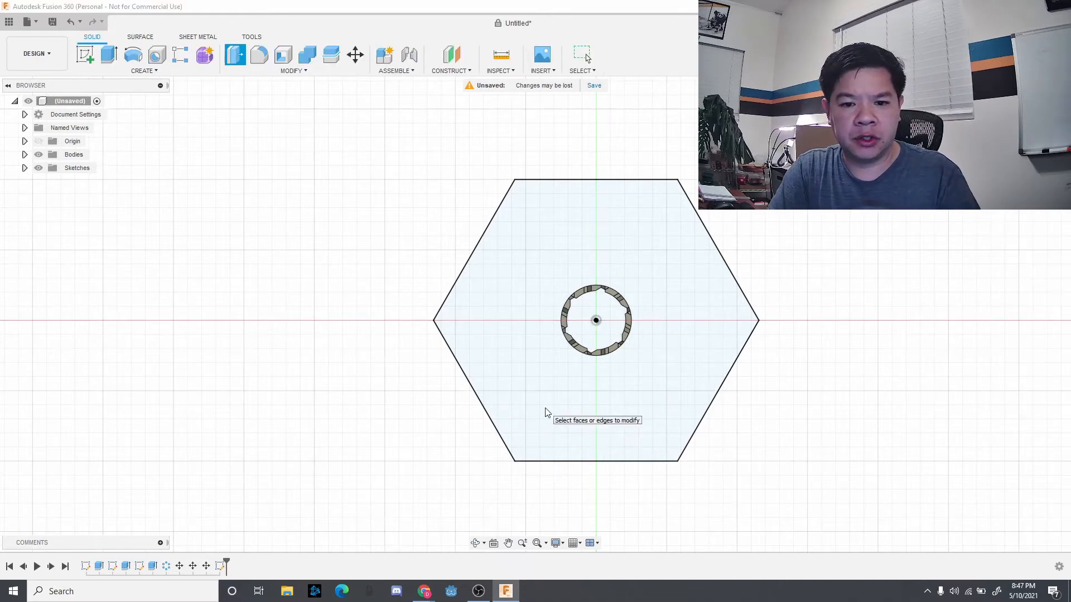
{"action": "left_click", "coordinate": [536, 403]}
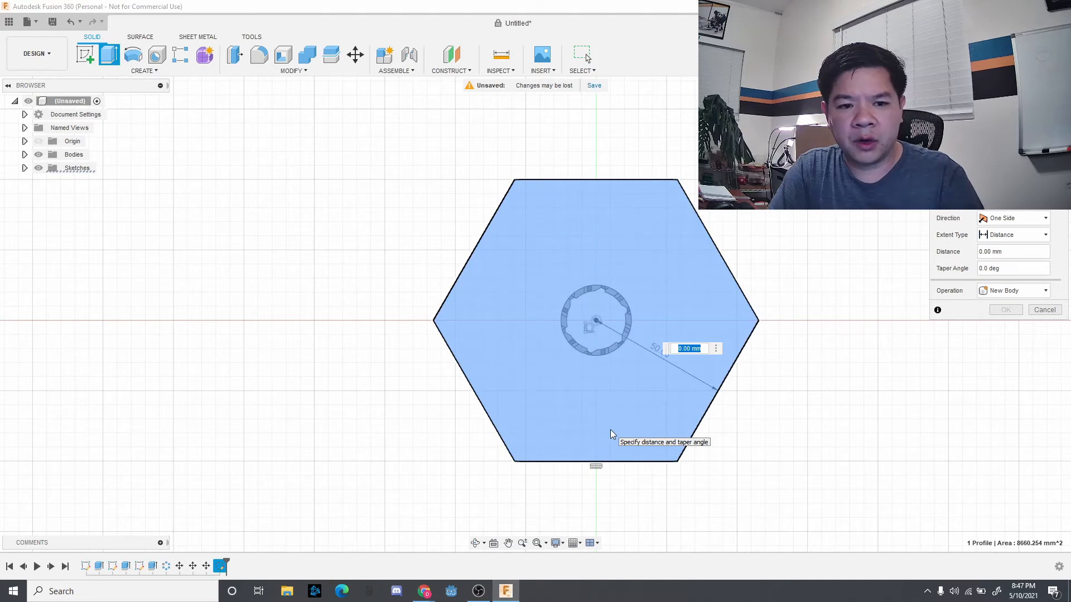
{"action": "type", "text": "-10"}
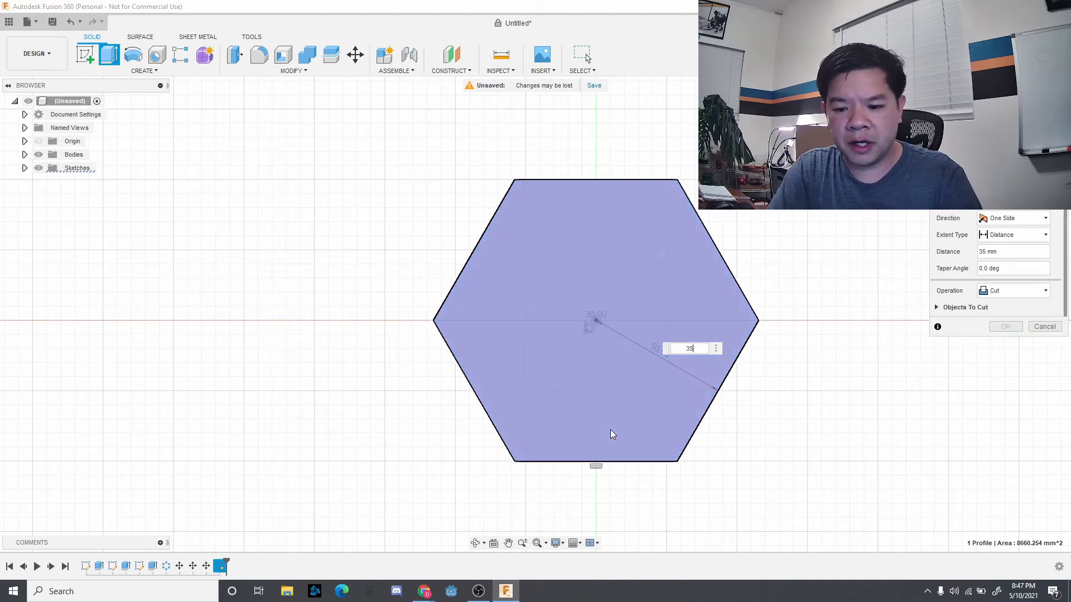
{"action": "key", "text": "Return"}
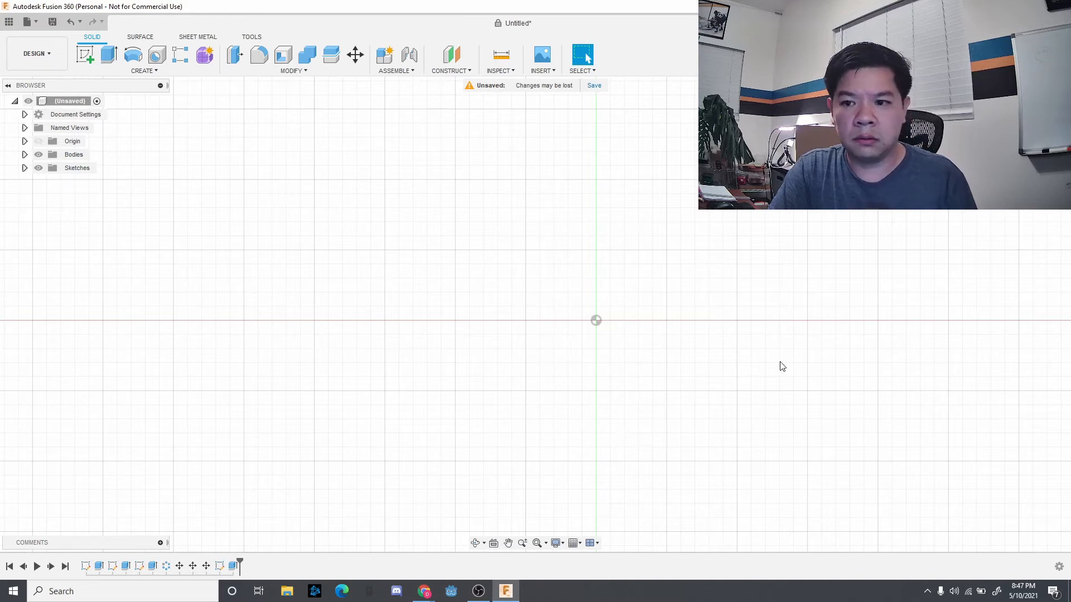
{"action": "scroll", "coordinate": [746, 318], "scroll_direction": "down", "scroll_amount": 3}
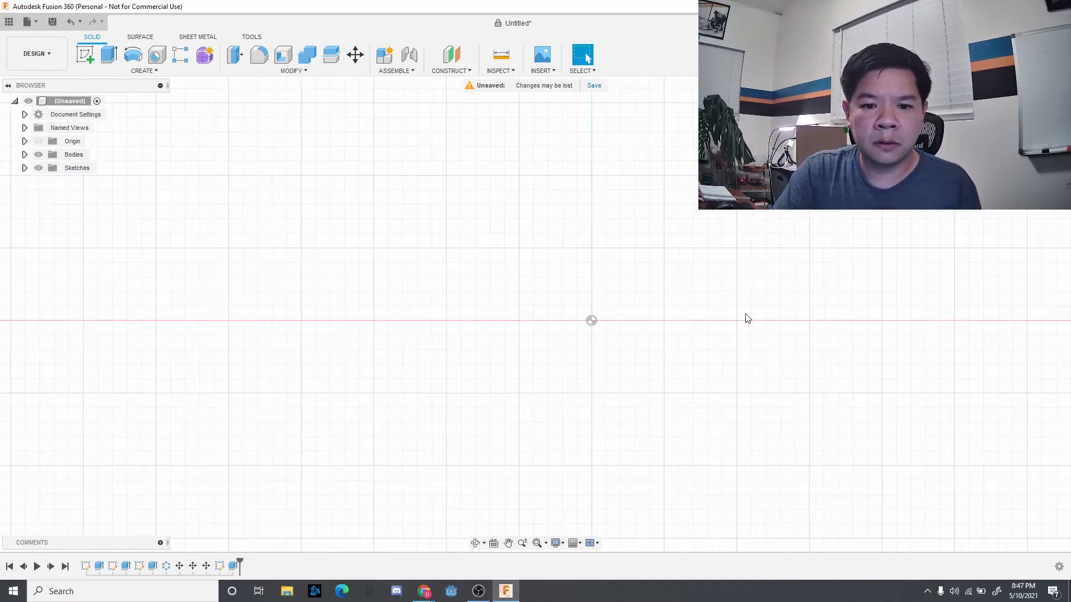
{"action": "scroll", "coordinate": [747, 319], "scroll_direction": "down", "scroll_amount": 5}
{"action": "scroll", "coordinate": [748, 318], "scroll_direction": "up", "scroll_amount": 4}
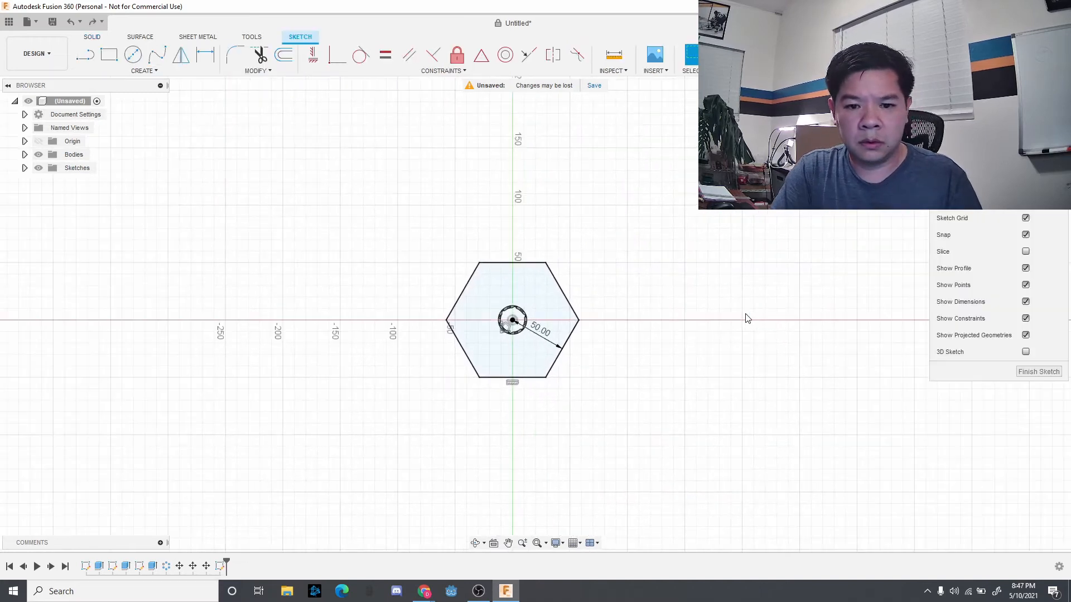
Start extruding the large hexagon profile upward from its sketch plane, trying a distance of 20 mm
{"action": "left_click", "coordinate": [525, 371]}
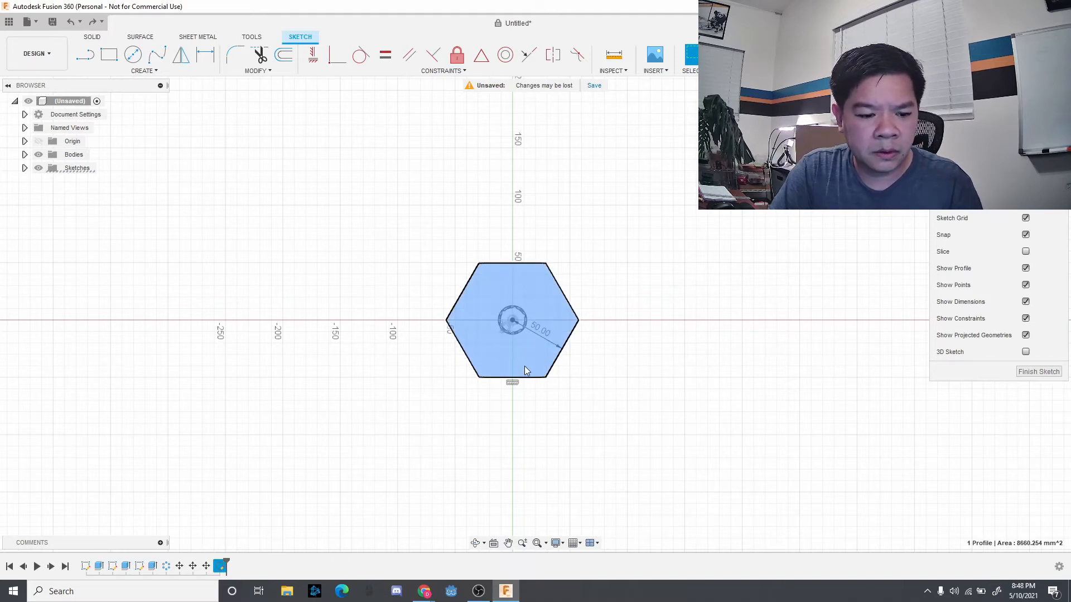
{"action": "key", "text": "e"}
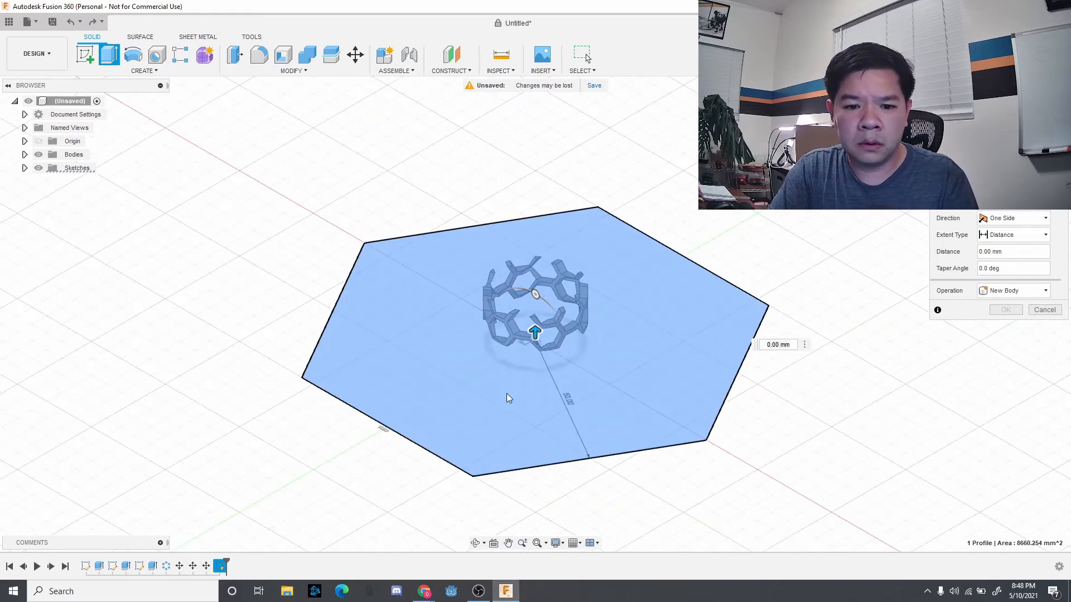
{"action": "left_click_drag", "start_coordinate": [534, 334], "coordinate": [533, 274]}
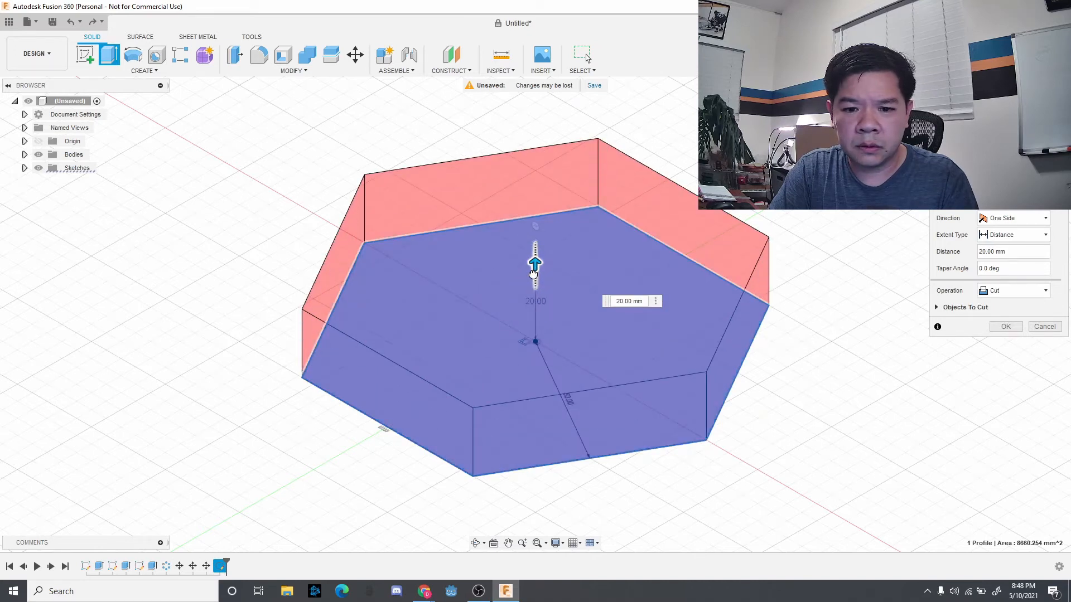
{"action": "left_click_drag", "start_coordinate": [534, 274], "coordinate": [531, 340]}
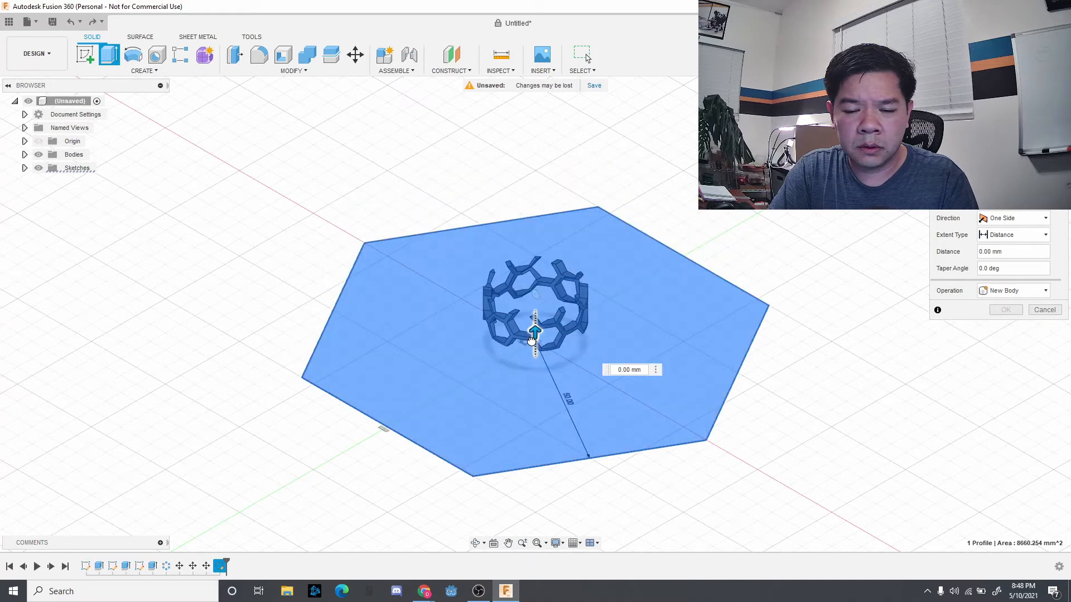
{"action": "left_click", "coordinate": [533, 337]}
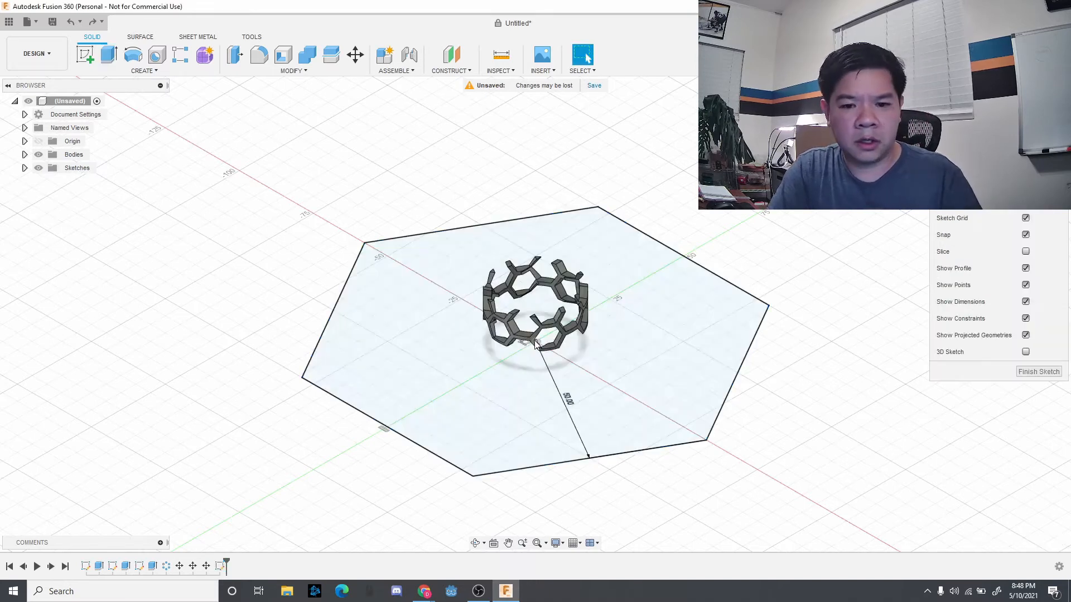
{"action": "key", "text": "Escape"}
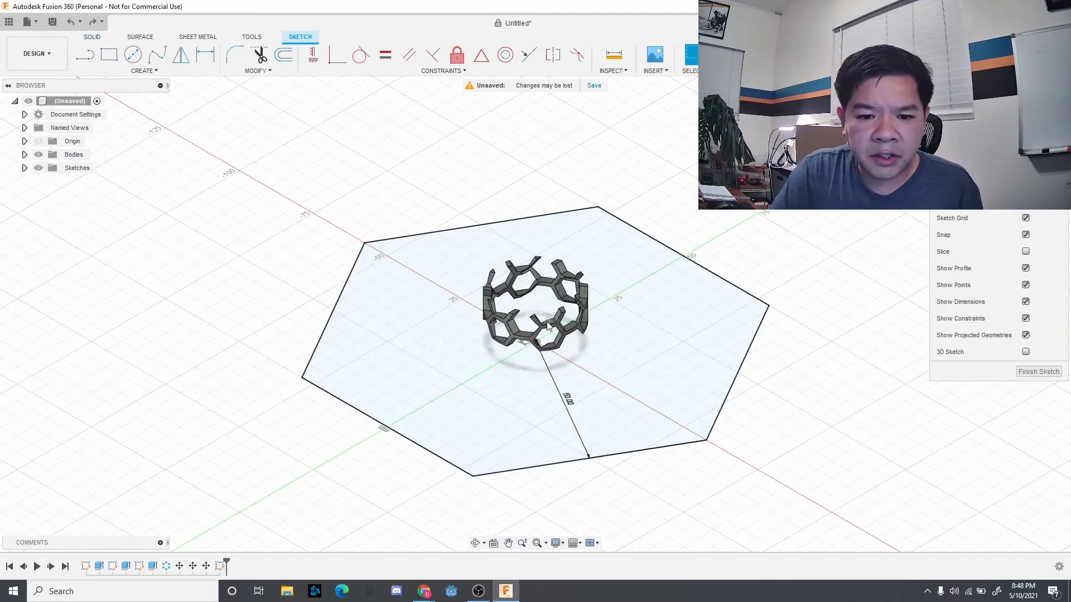
{"action": "left_click", "coordinate": [25, 155]}
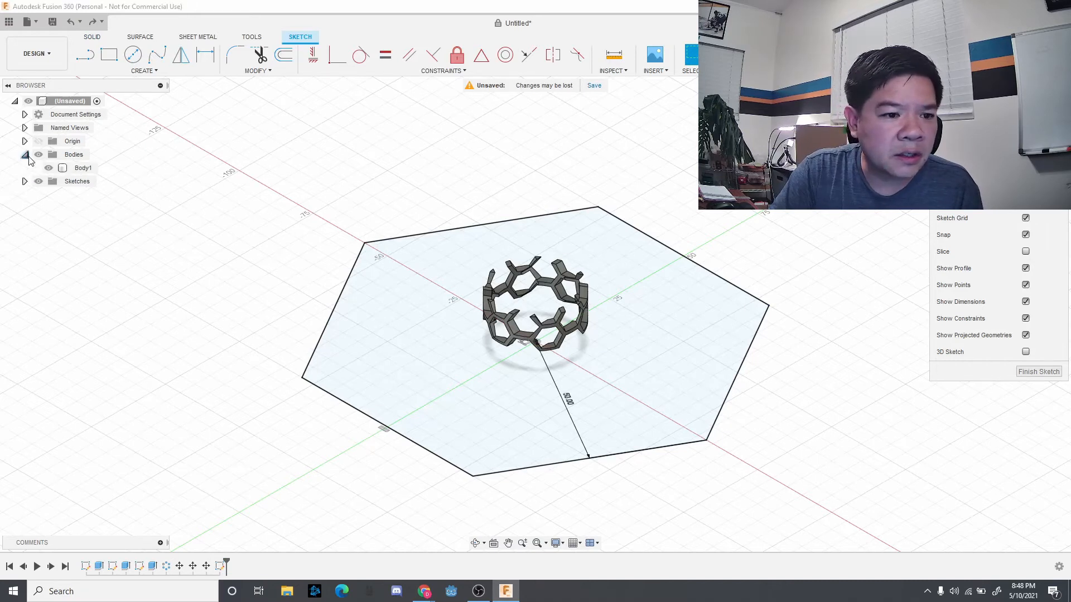
{"action": "left_click", "coordinate": [78, 168]}
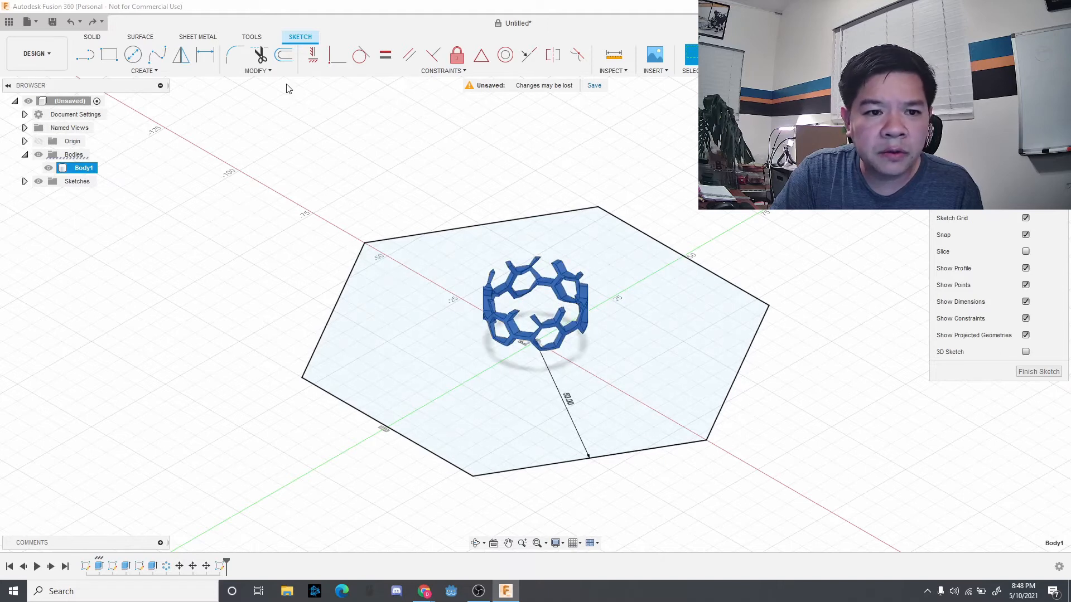
{"action": "right_click", "coordinate": [555, 326]}
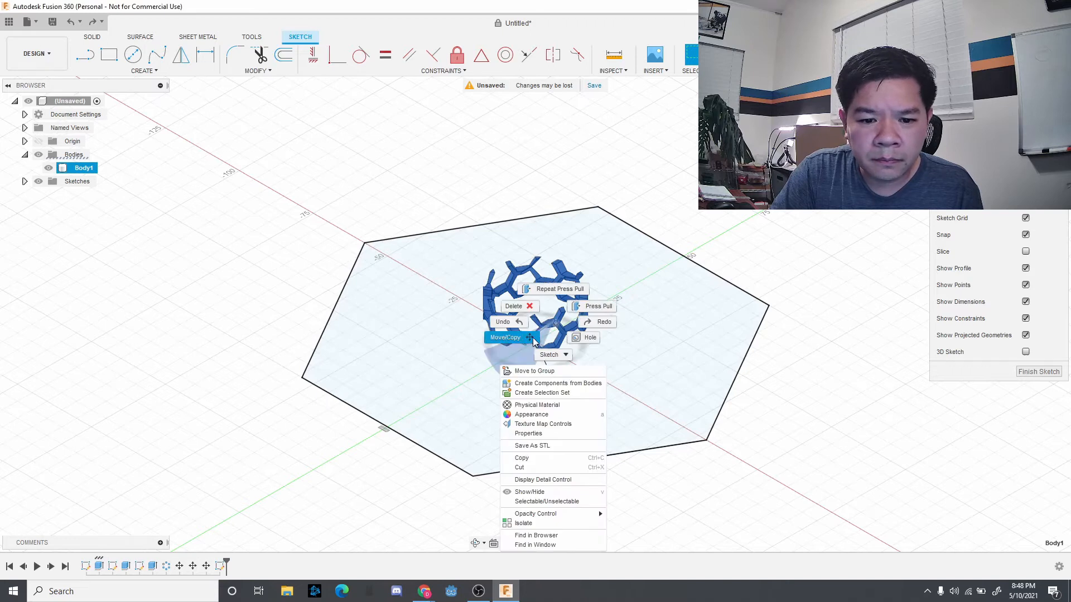
{"action": "left_click", "coordinate": [532, 339]}
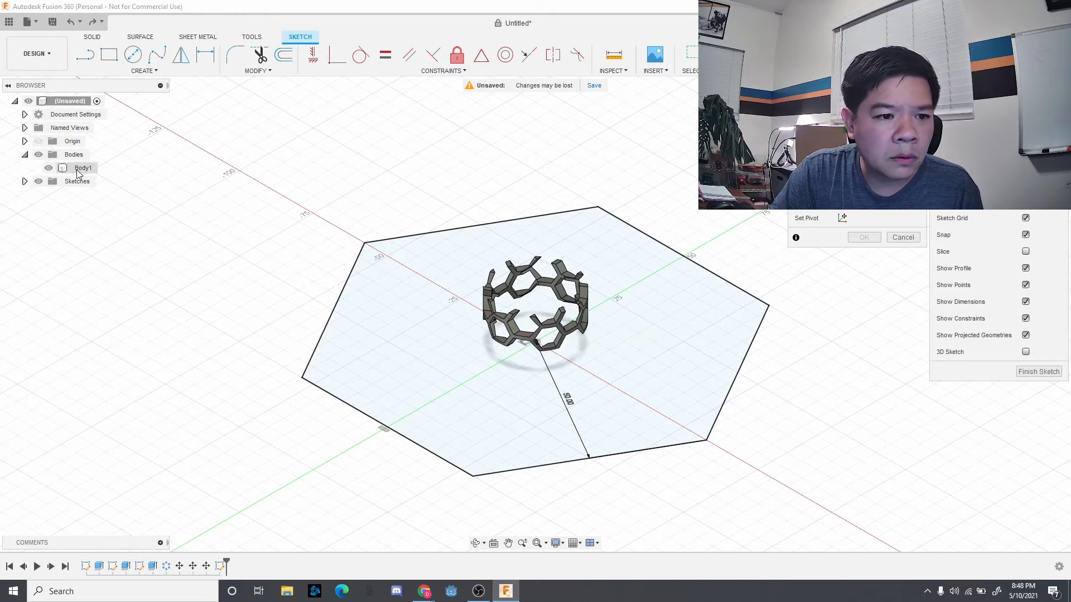
{"action": "left_click", "coordinate": [24, 182]}
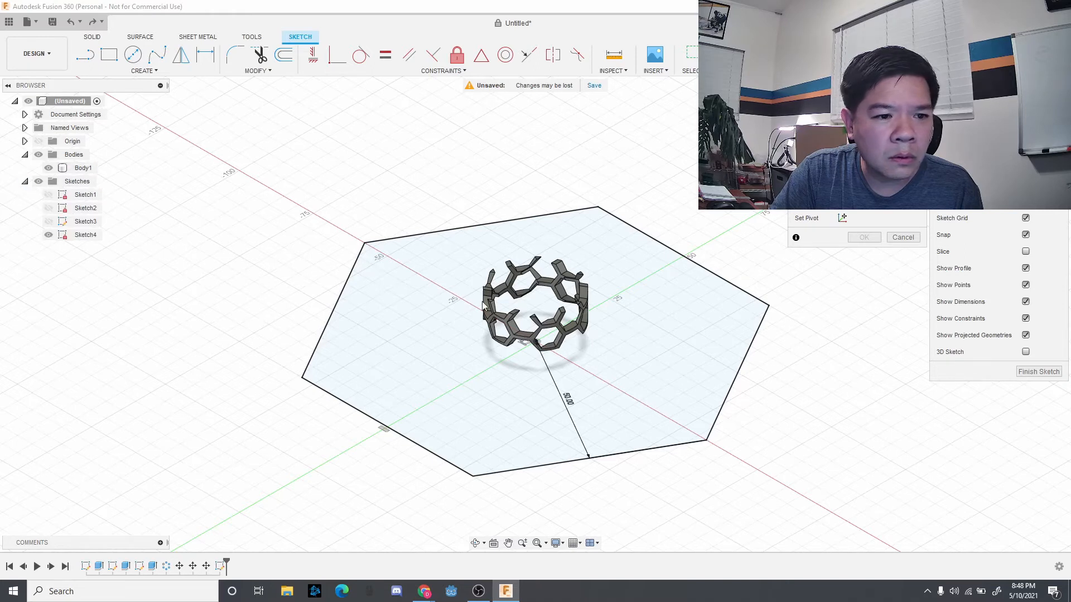
{"action": "left_click", "coordinate": [539, 342]}
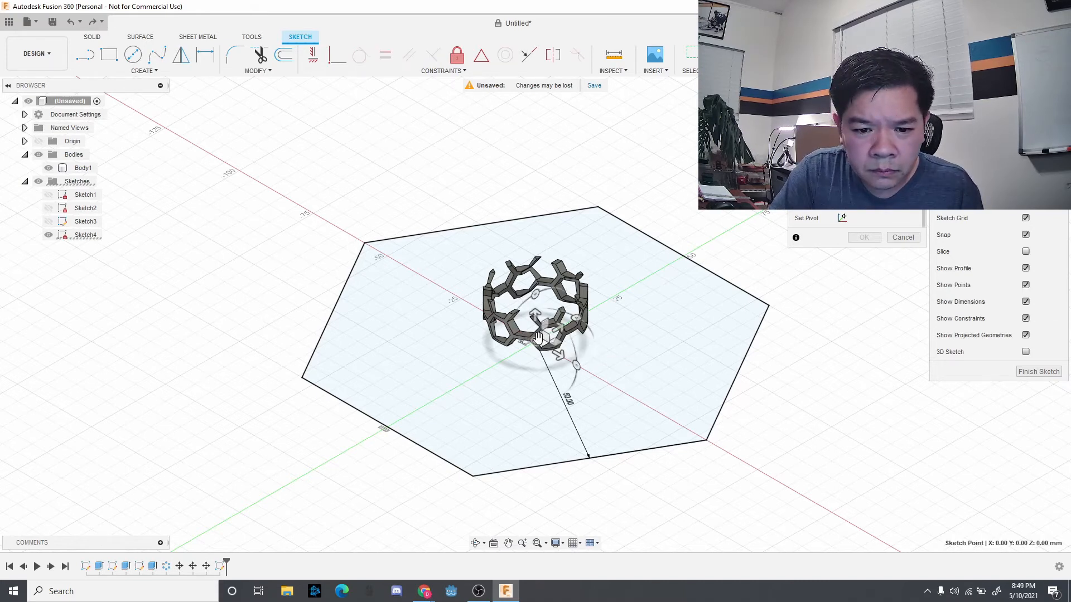
{"action": "left_click_drag", "start_coordinate": [534, 317], "coordinate": [533, 256]}
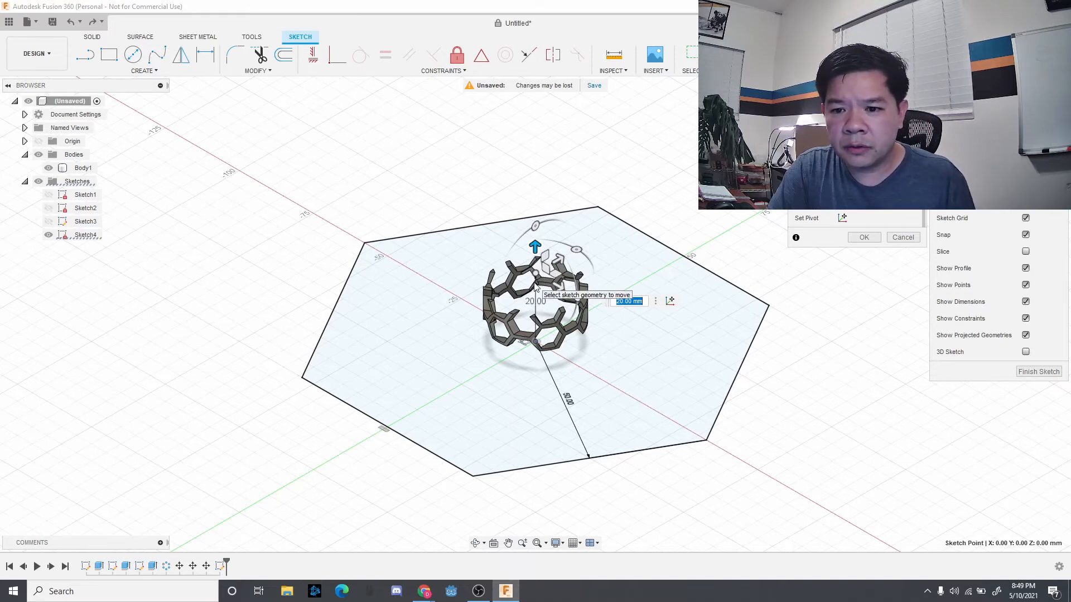
{"action": "key", "text": "Escape"}
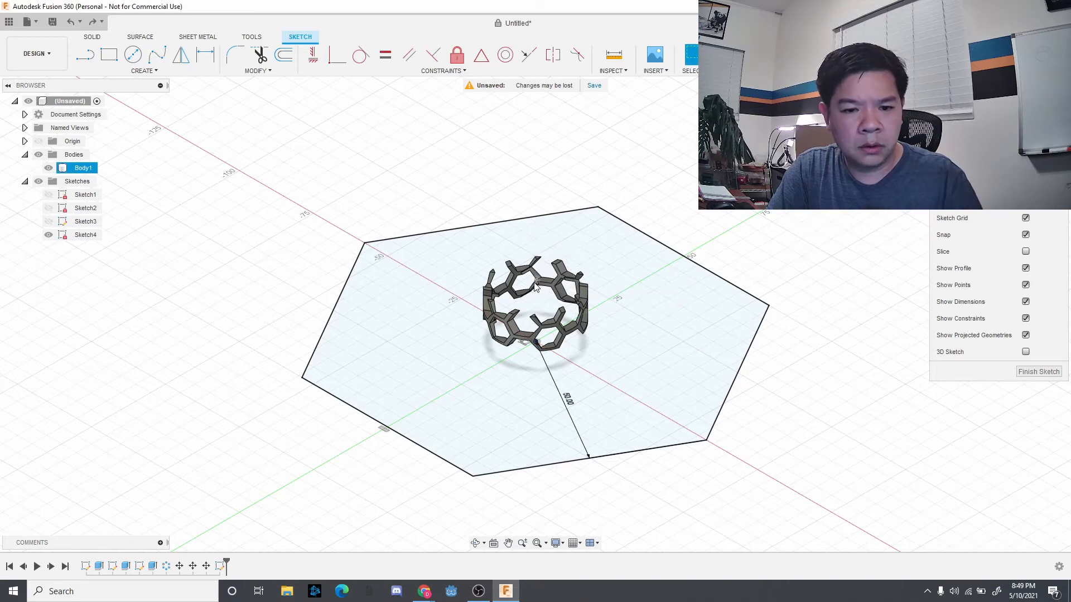
Undo the 50 mm hexagon, its sketch and the last two moves of the ring body
{"action": "key", "text": "ctrl+z"}
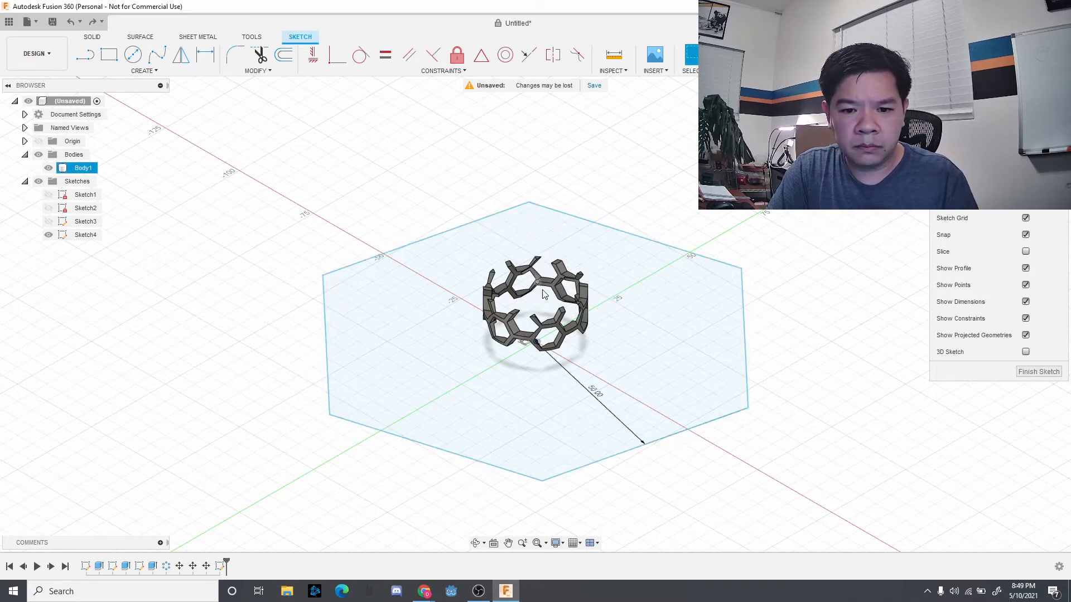
{"action": "key", "text": "ctrl+z"}
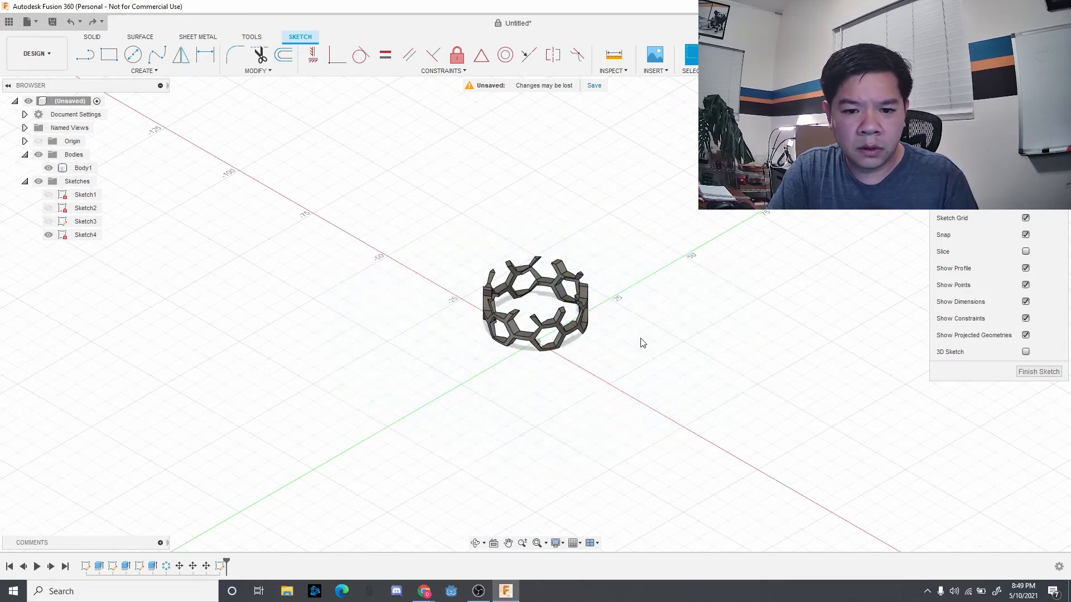
{"action": "key", "text": "ctrl+z"}
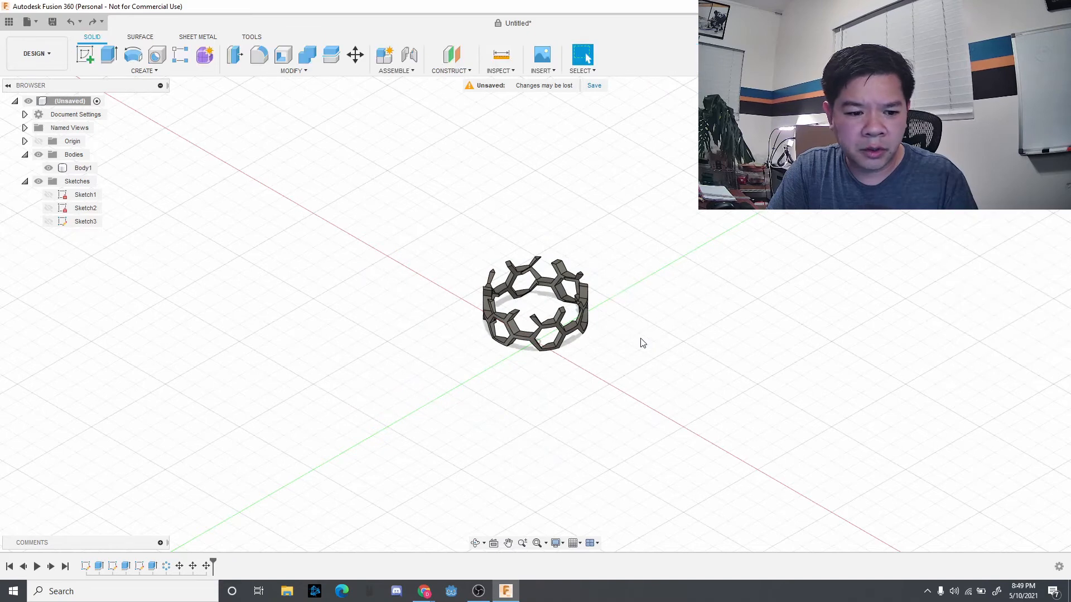
{"action": "key", "text": "ctrl+z"}
{"action": "key", "text": "ctrl+z"}
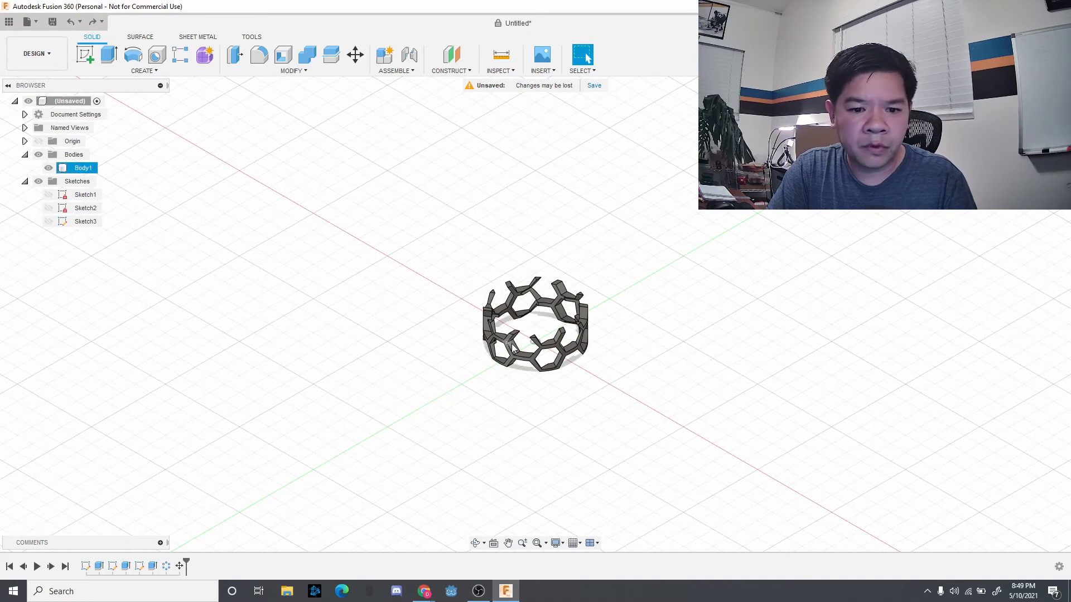
Move the hexagon-lattice ring body vertically upward, well above the origin plane, with the move object type set to bodies
{"action": "key", "text": "m"}
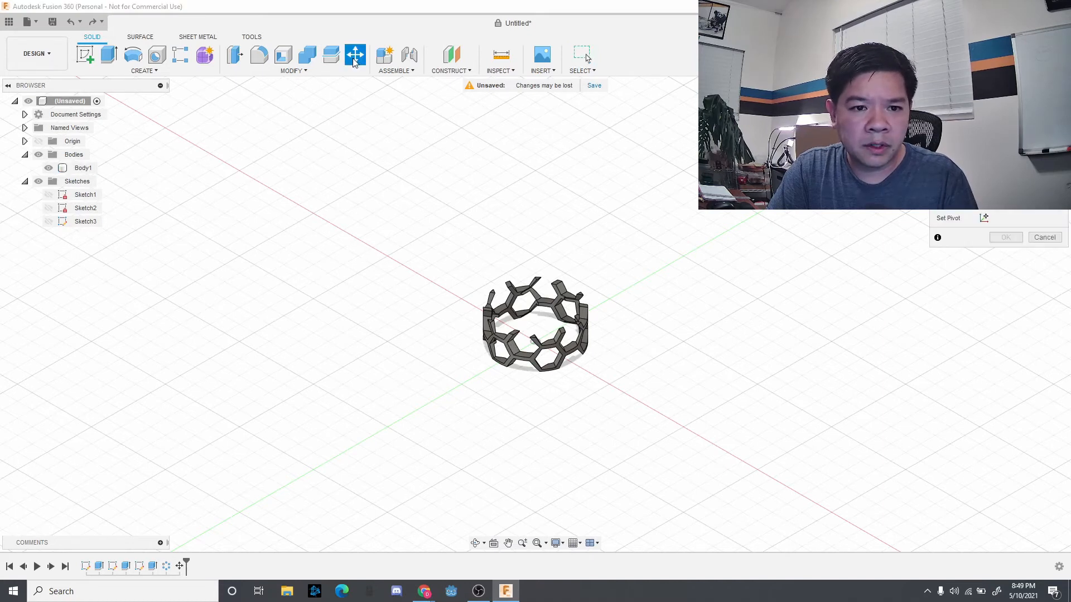
{"action": "left_click", "coordinate": [562, 355]}
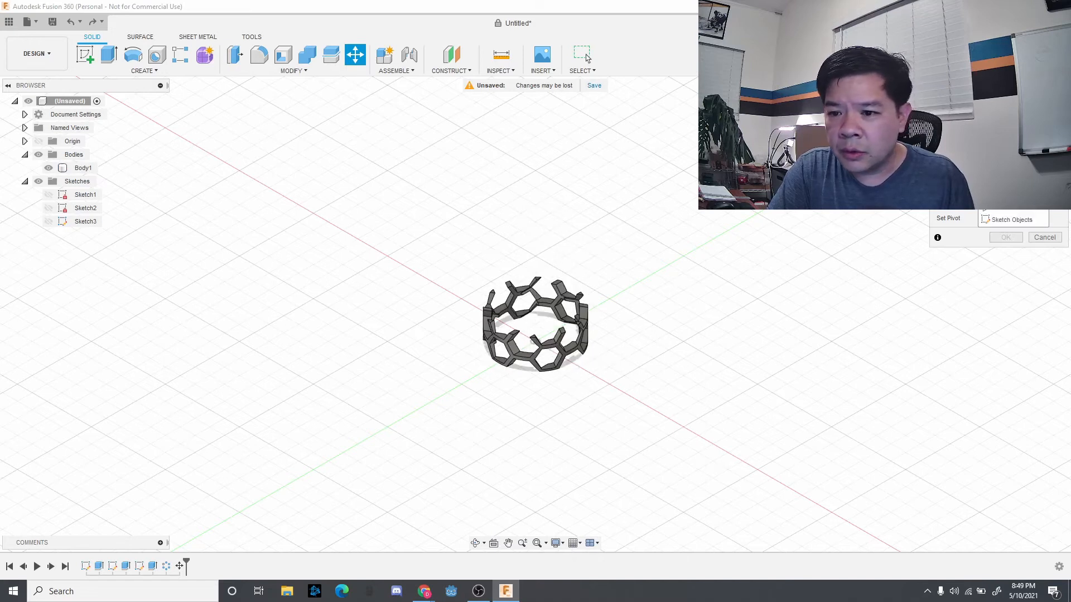
{"action": "left_click", "coordinate": [1011, 193]}
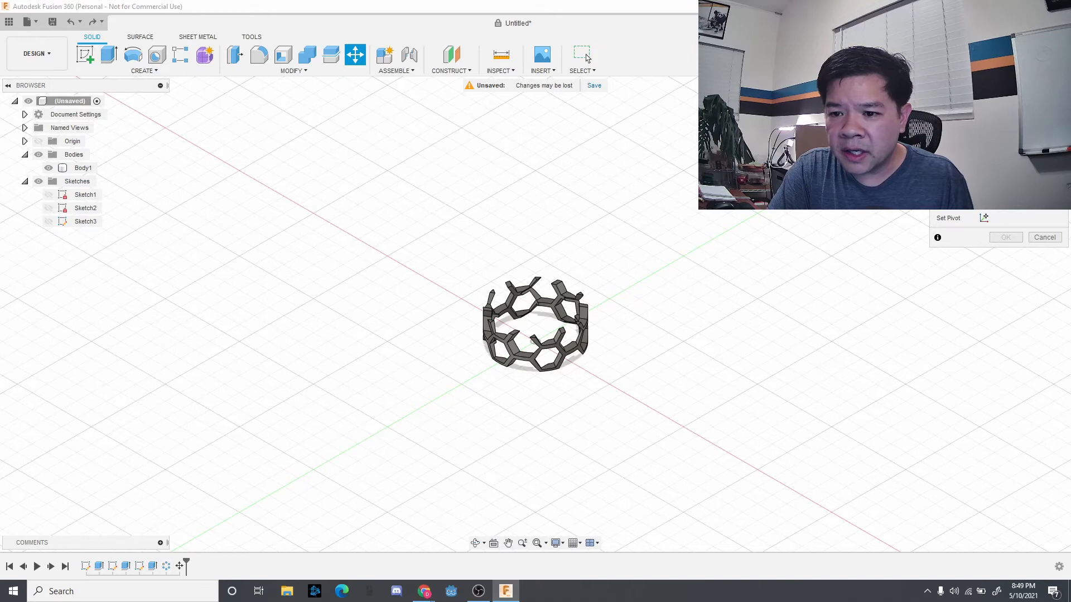
{"action": "left_click", "coordinate": [561, 350]}
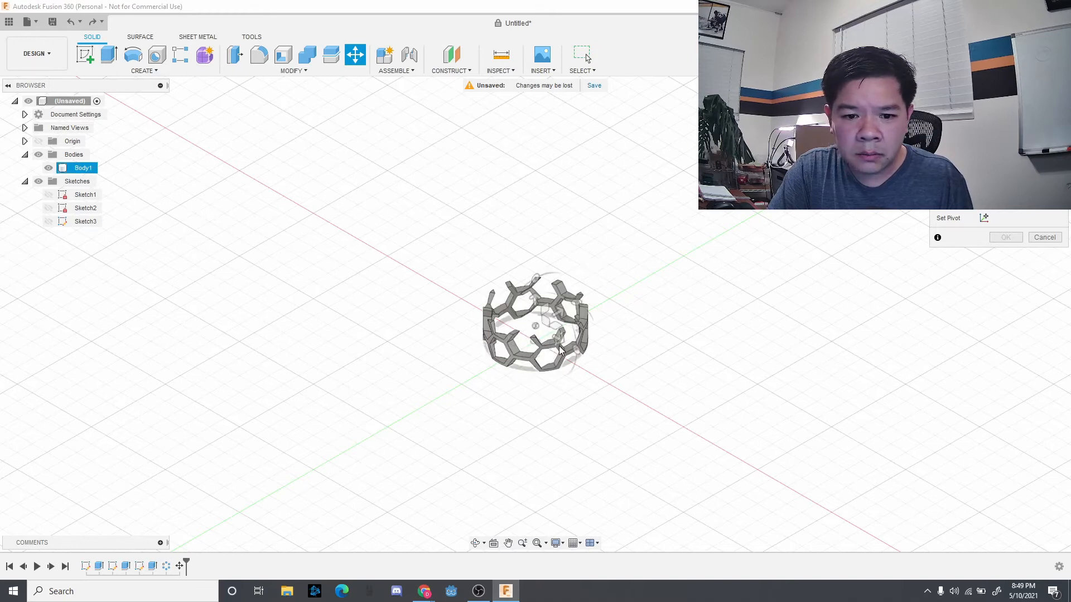
{"action": "left_click_drag", "start_coordinate": [534, 300], "coordinate": [525, 33]}
{"action": "key", "text": "Return"}
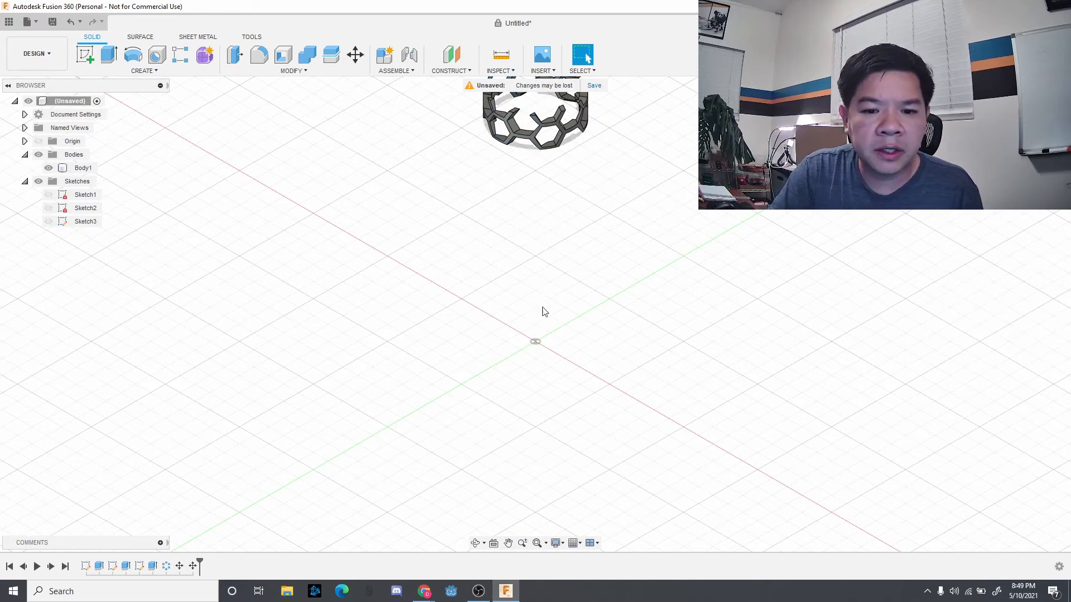
{"action": "left_click", "coordinate": [154, 71]}
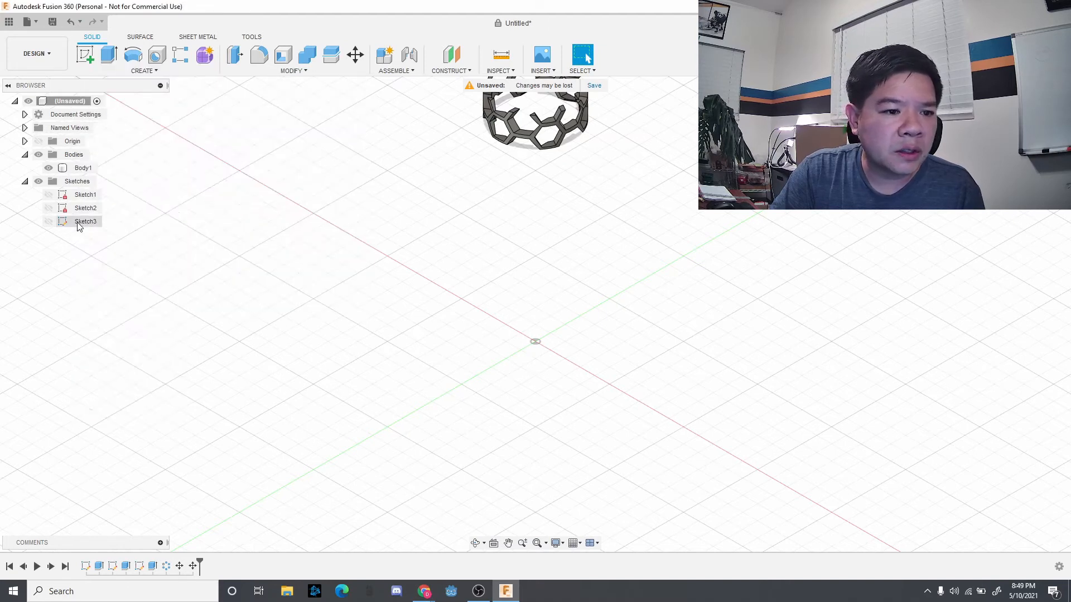
{"action": "left_click", "coordinate": [79, 223]}
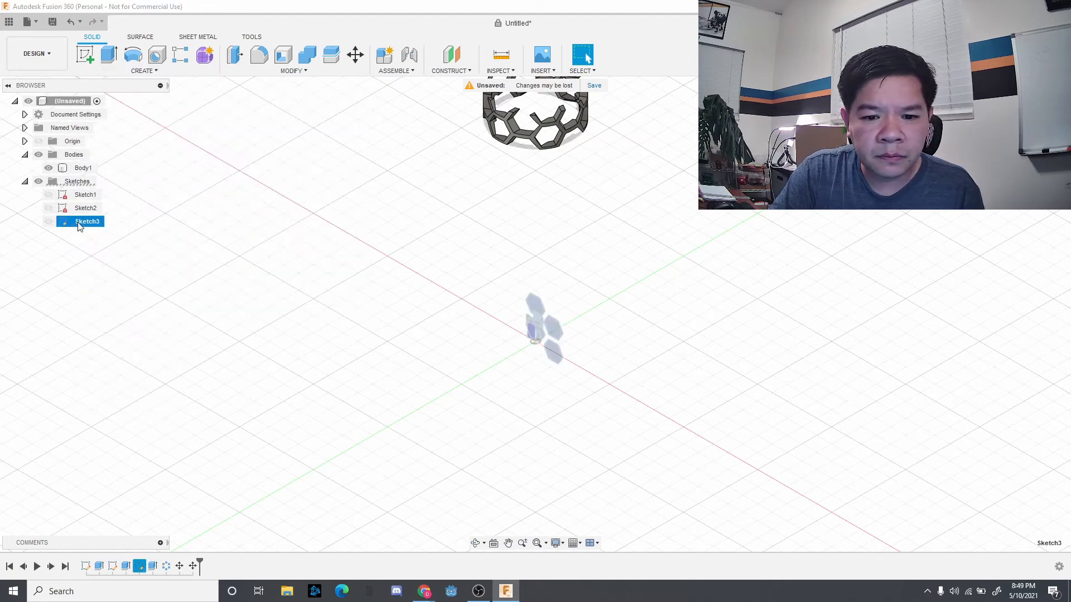
{"action": "left_click", "coordinate": [138, 69]}
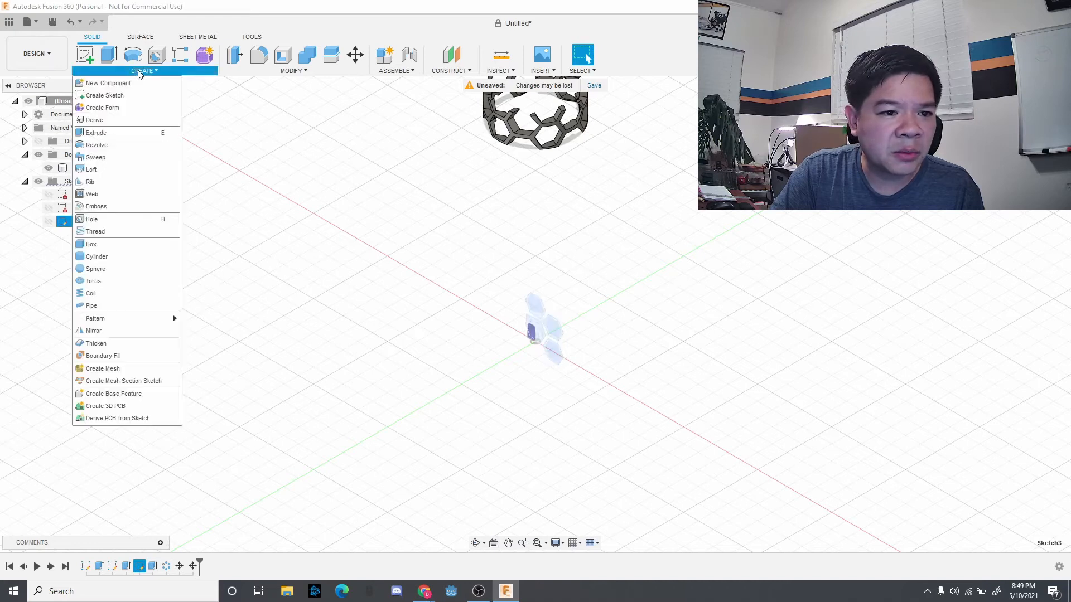
{"action": "left_click", "coordinate": [130, 93]}
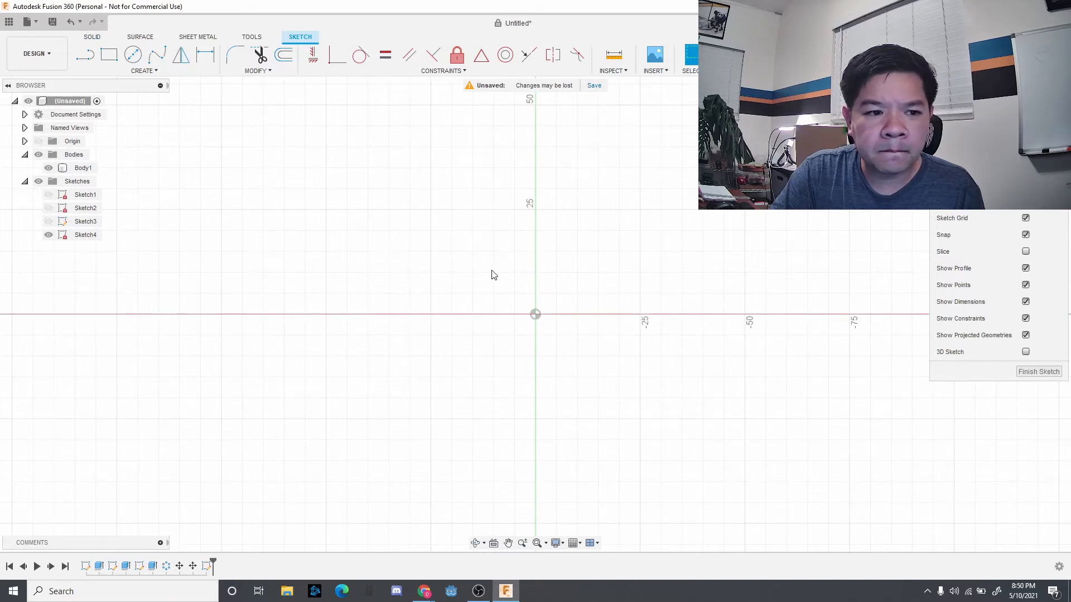
{"action": "key", "text": "ctrl+z"}
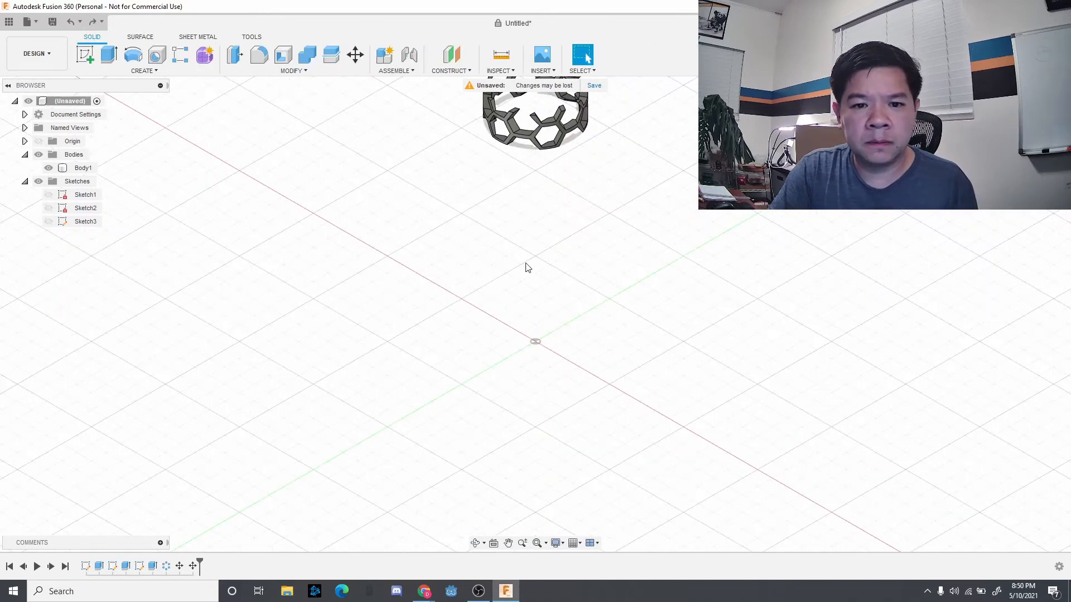
Start a sketch on the horizontal origin plane and draw a six-sided circumscribed polygon centred on the origin with a 50 mm centre-to-edge distance
{"action": "left_click", "coordinate": [144, 72]}
{"action": "left_click", "coordinate": [137, 95]}
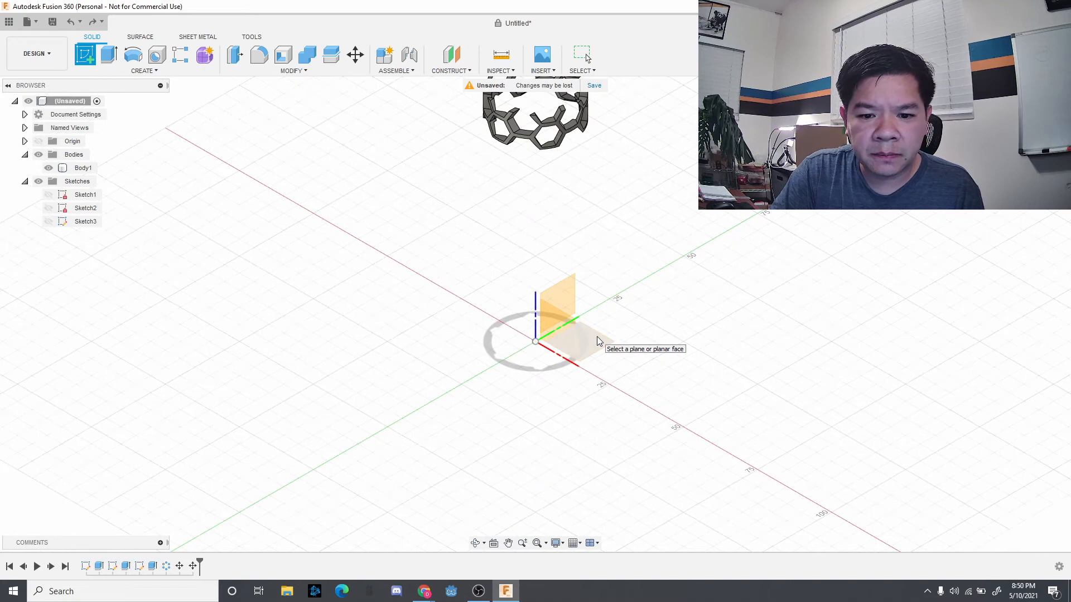
{"action": "left_click", "coordinate": [596, 337]}
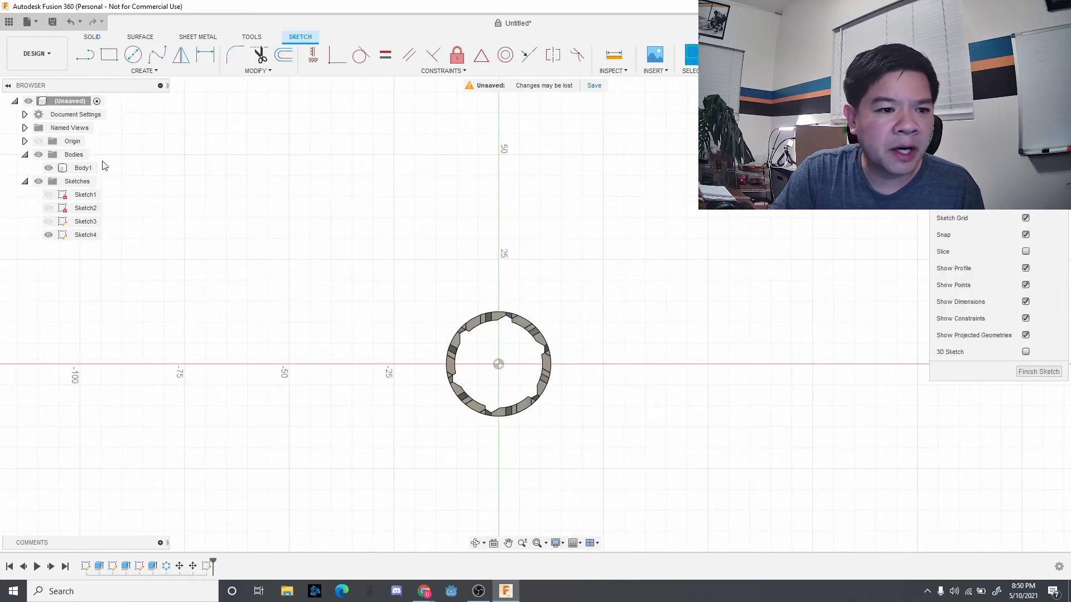
{"action": "left_click", "coordinate": [141, 72]}
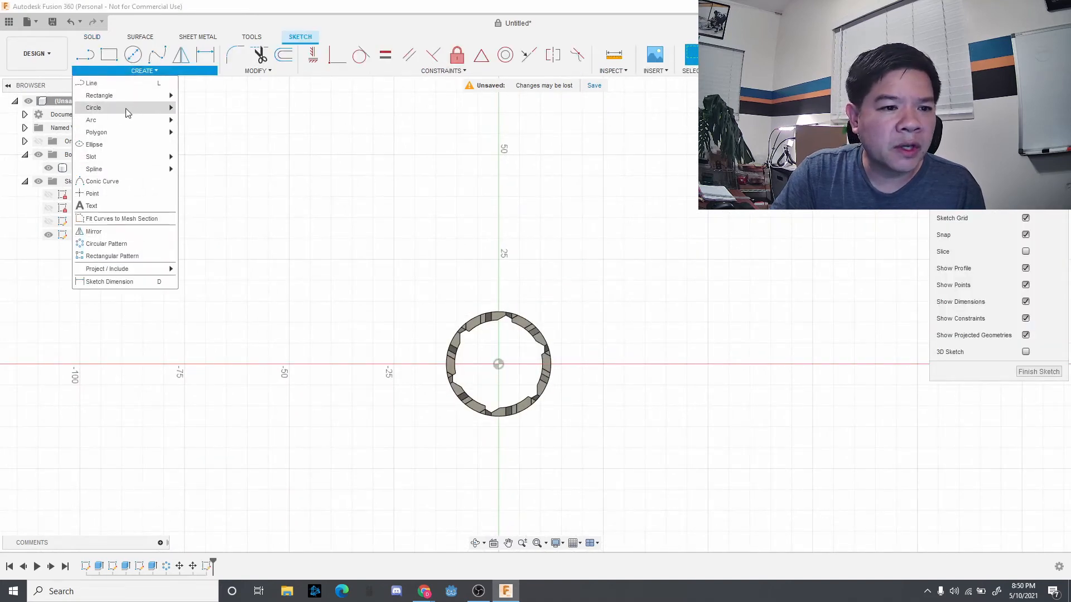
{"action": "mouse_move", "coordinate": [125, 132]}
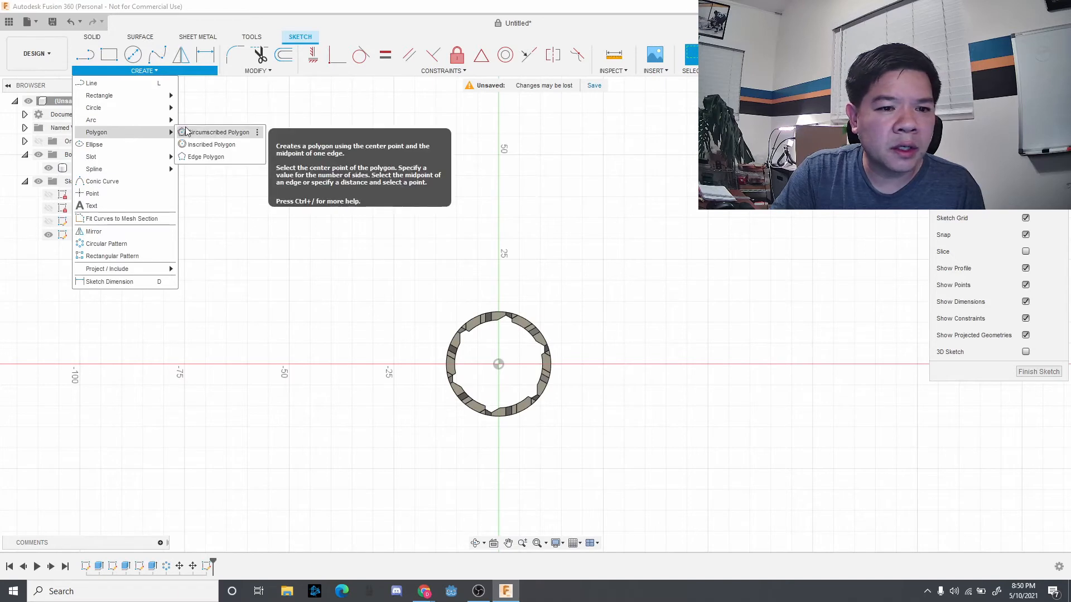
{"action": "left_click", "coordinate": [217, 132]}
{"action": "left_click", "coordinate": [499, 365]}
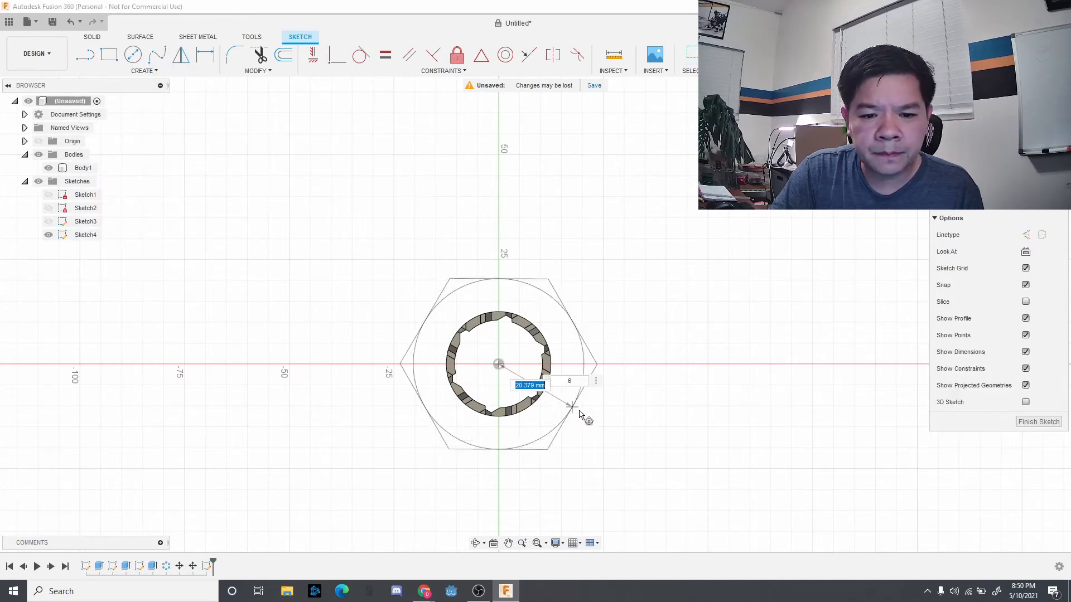
{"action": "type", "text": "50"}
{"action": "key", "text": "Tab"}
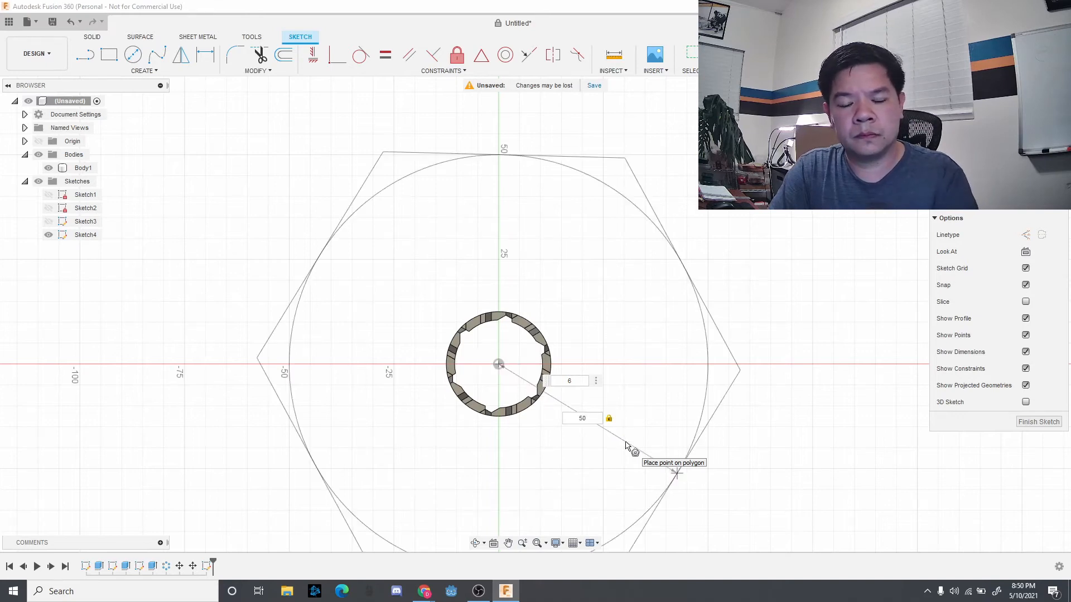
{"action": "left_click", "coordinate": [626, 446]}
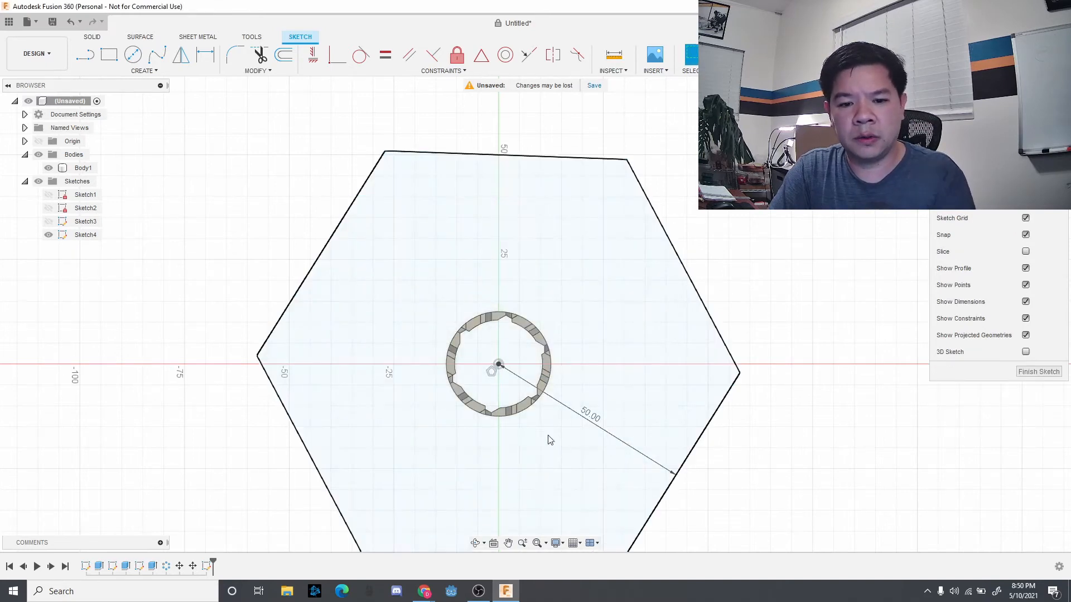
{"action": "scroll", "coordinate": [524, 435], "scroll_direction": "down", "scroll_amount": 2}
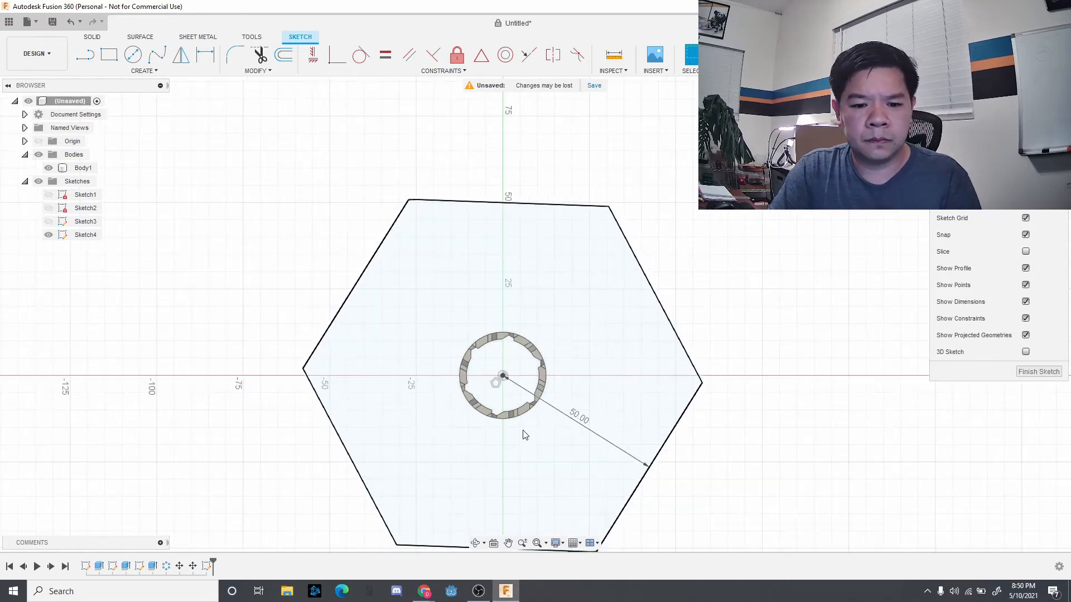
{"action": "left_click", "coordinate": [509, 544]}
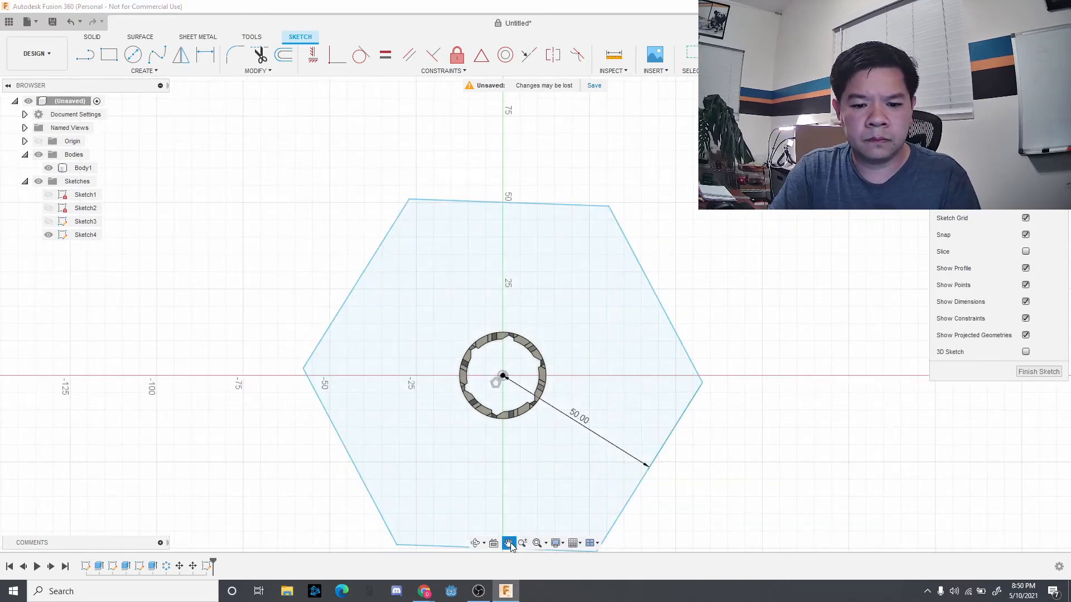
{"action": "key", "text": "Escape"}
{"action": "left_click", "coordinate": [509, 544]}
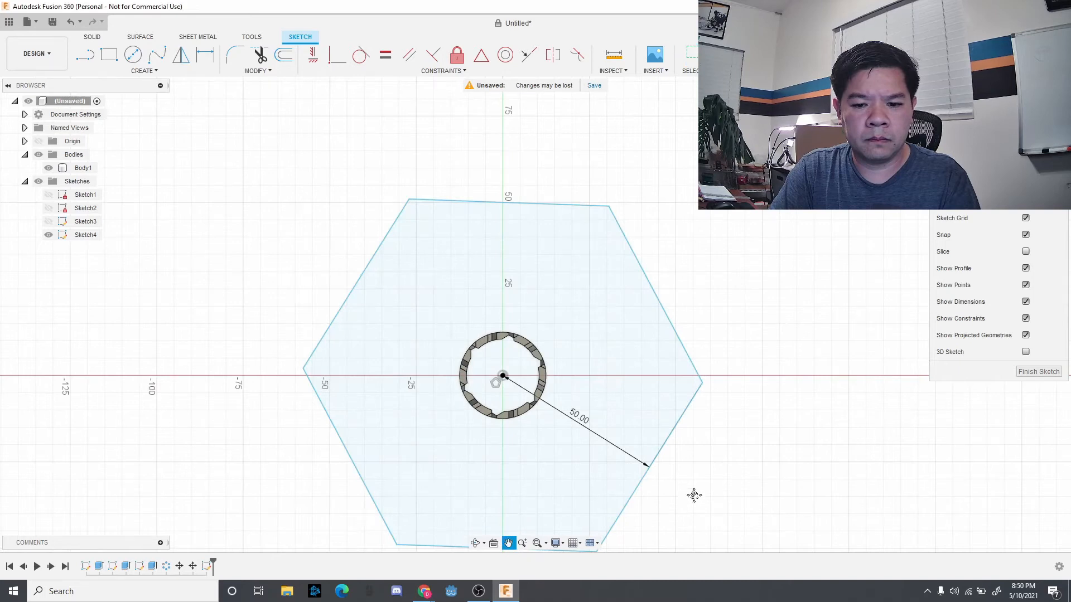
{"action": "key", "text": "Escape"}
{"action": "left_click", "coordinate": [507, 544]}
{"action": "left_click_drag", "start_coordinate": [703, 500], "coordinate": [705, 440]}
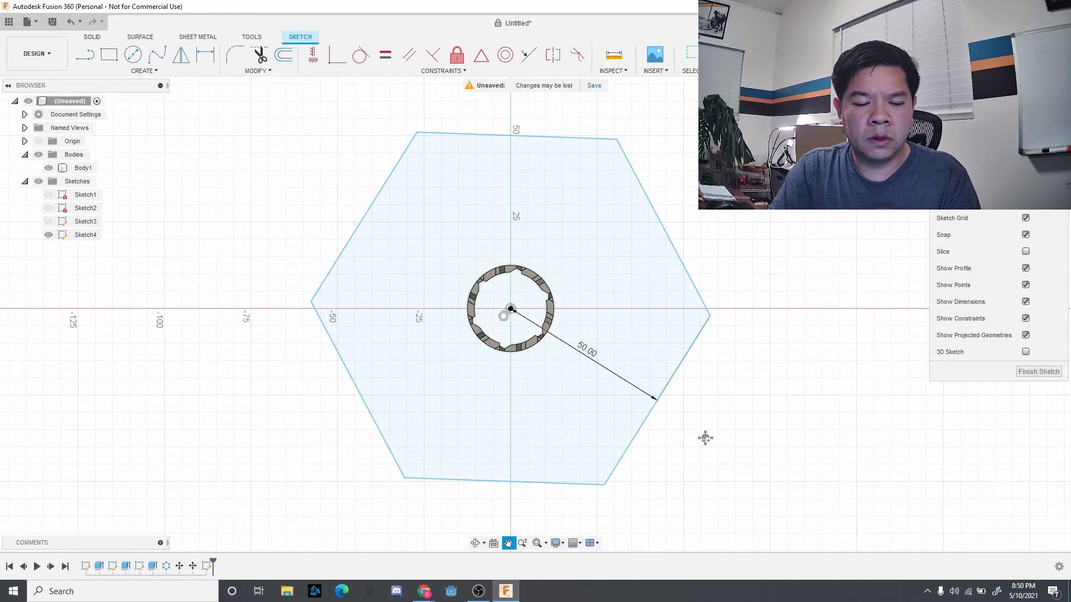
Apply a horizontal/vertical constraint to the large hexagon's lower edge so that it lies horizontal
{"action": "key", "text": "Escape"}
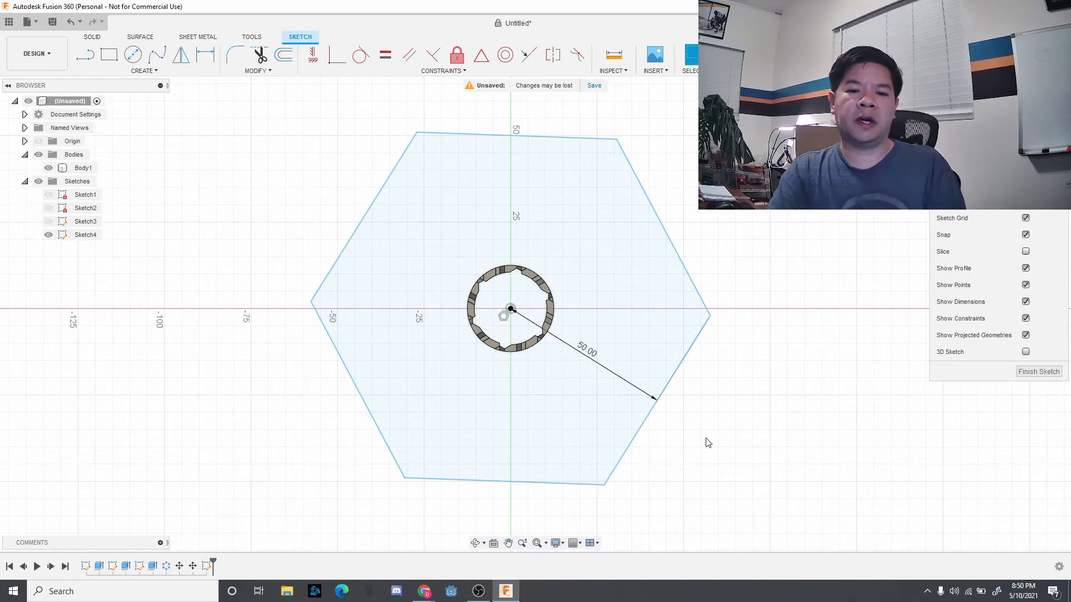
{"action": "left_click", "coordinate": [530, 483]}
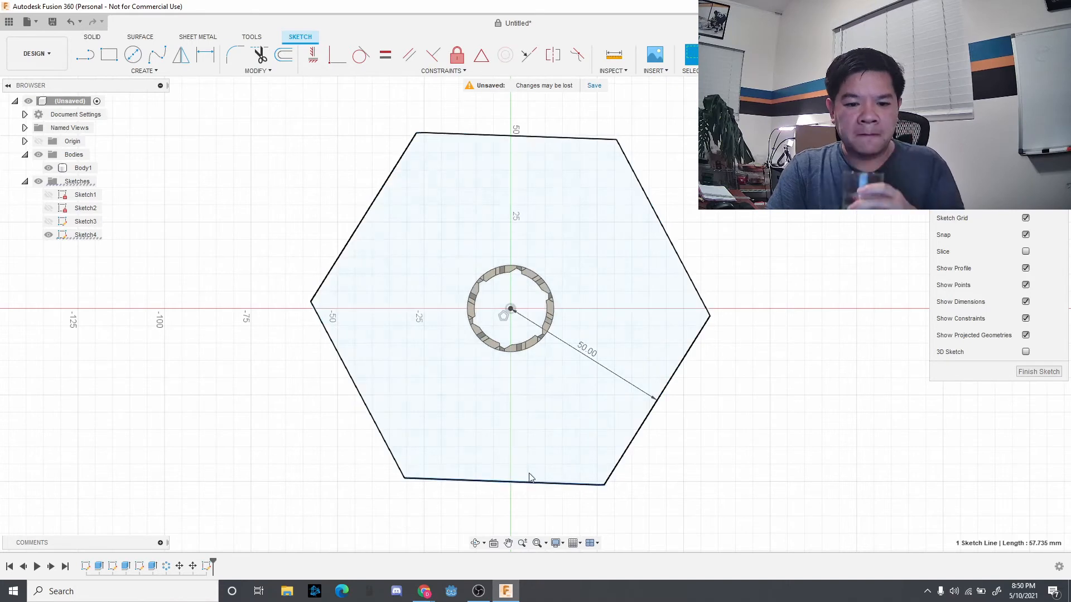
{"action": "left_click", "coordinate": [311, 61]}
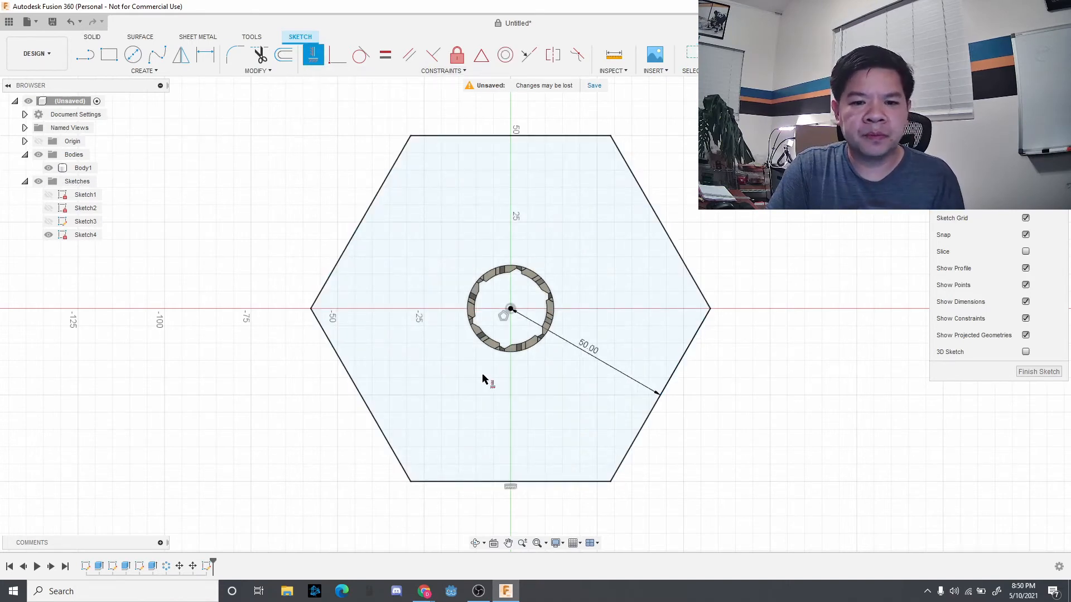
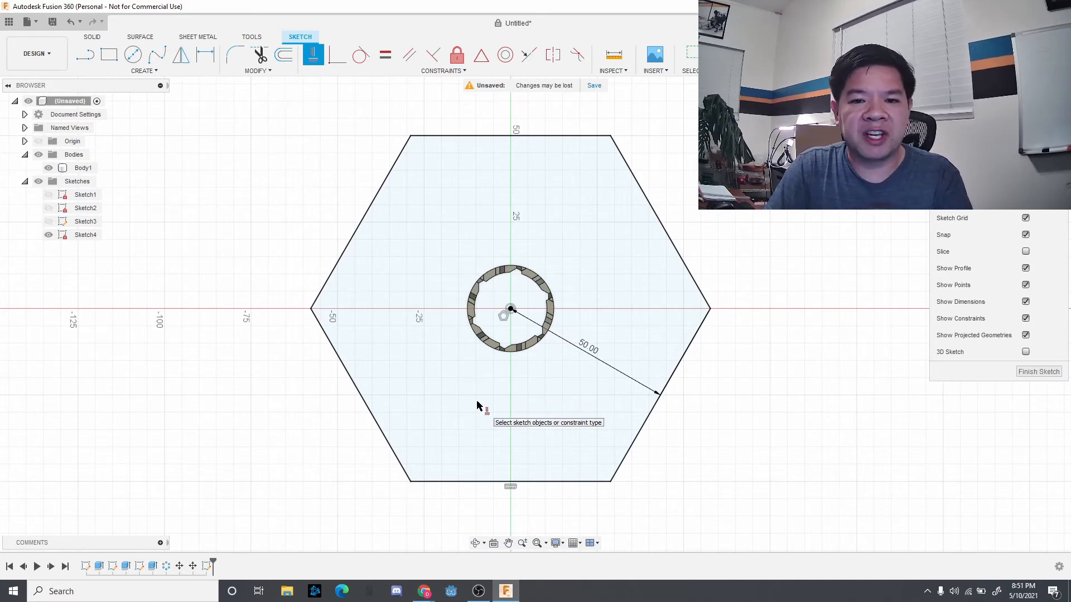
{"action": "key", "text": "Escape"}
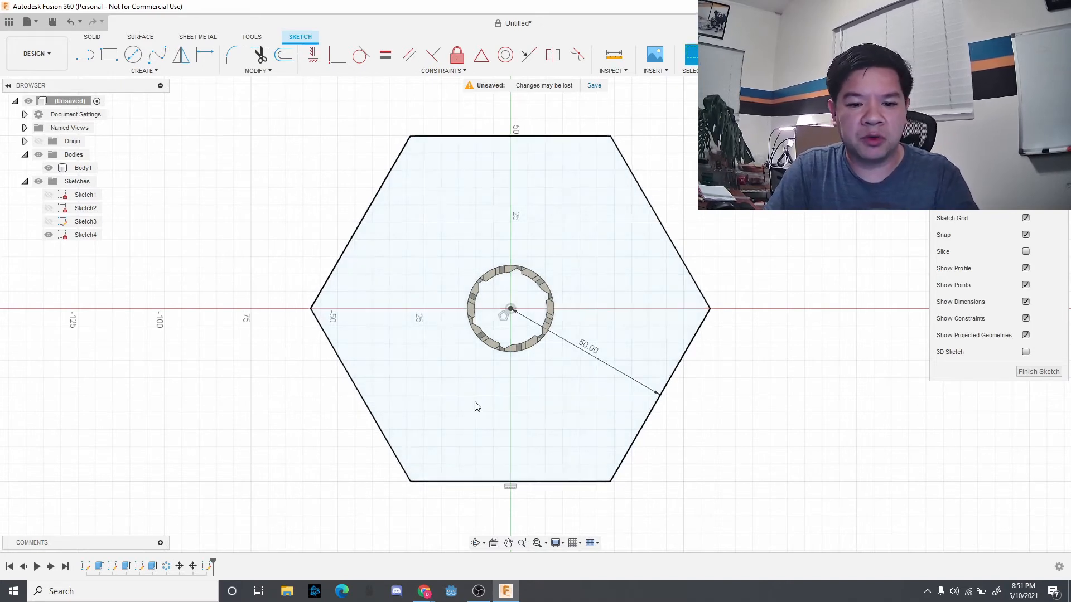
Extrude the large hexagon profile 35 mm upward as a new body
{"action": "left_click", "coordinate": [446, 450]}
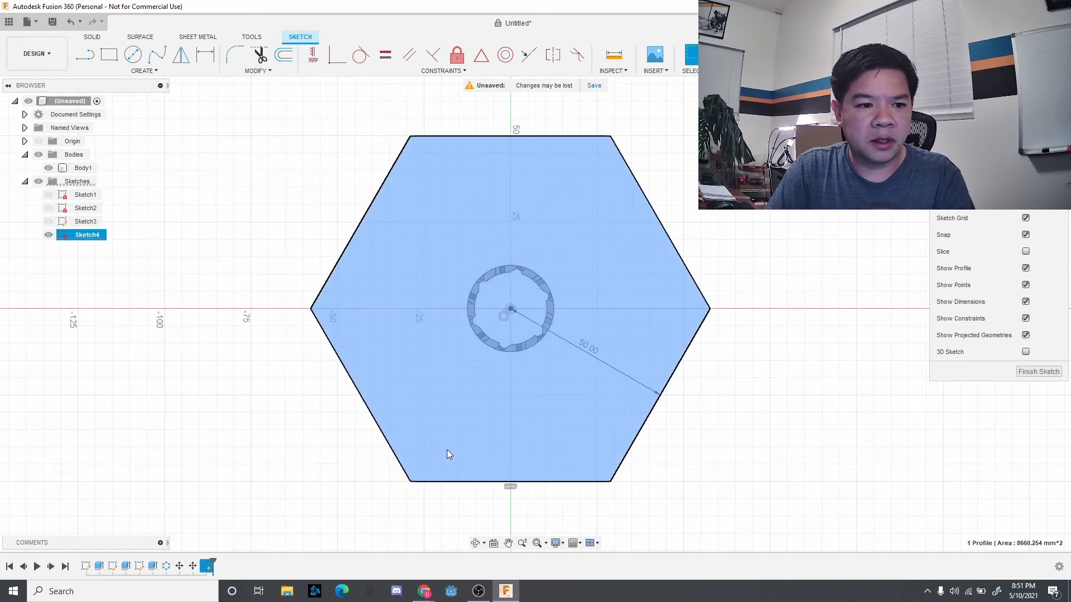
{"action": "key", "text": "e"}
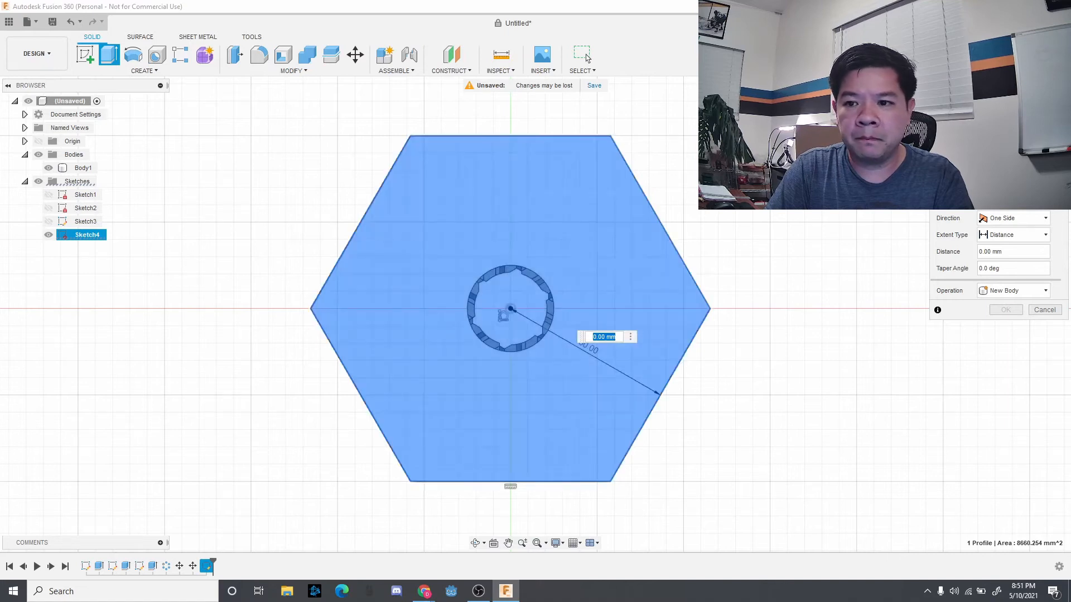
{"action": "left_click", "coordinate": [1001, 42]}
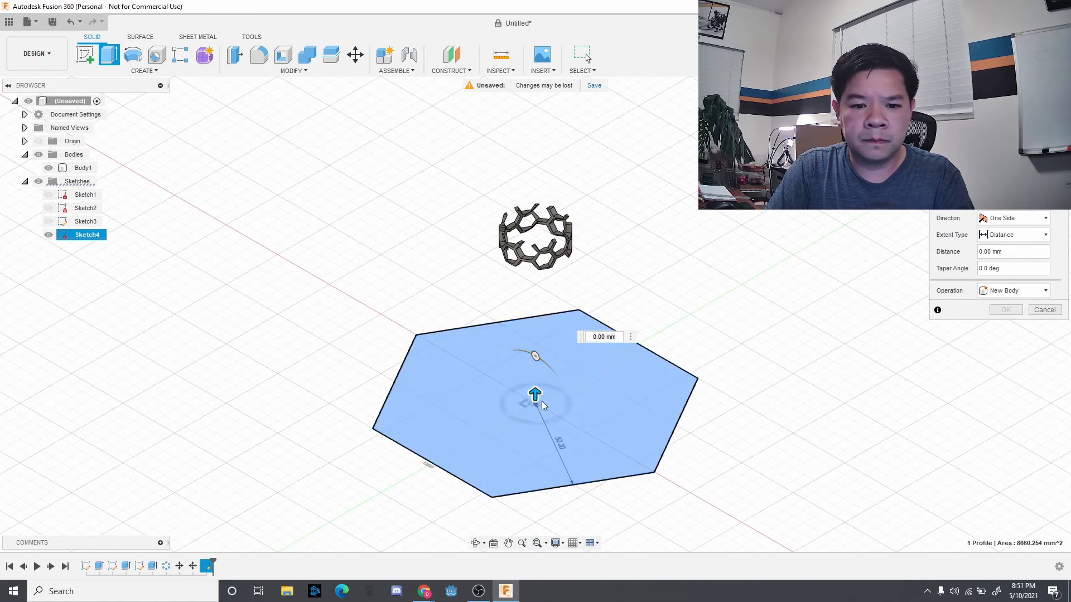
{"action": "left_click_drag", "start_coordinate": [534, 395], "coordinate": [533, 328]}
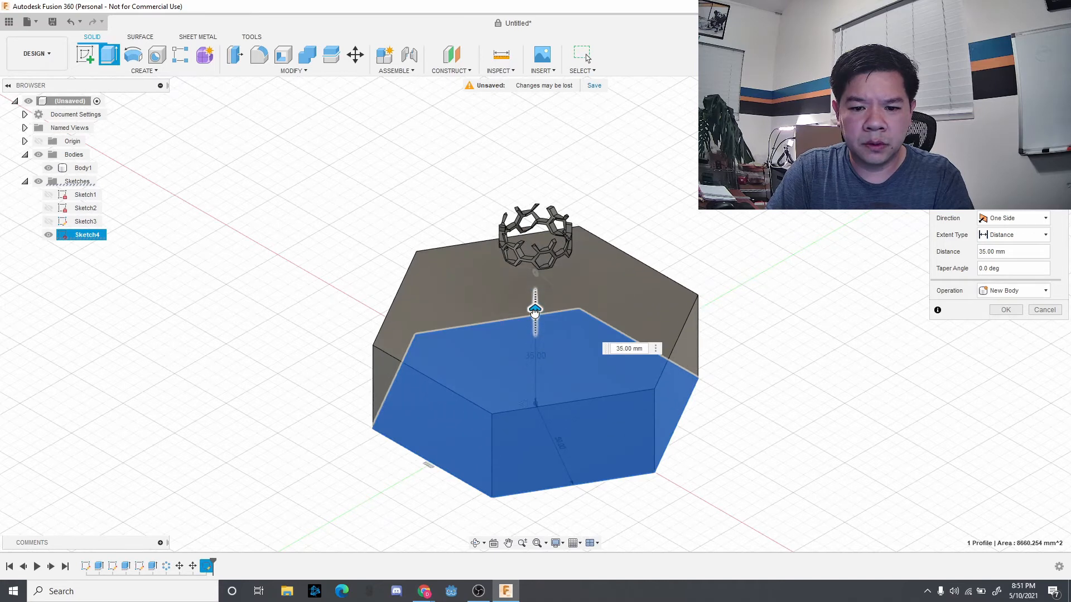
{"action": "key", "text": "Return"}
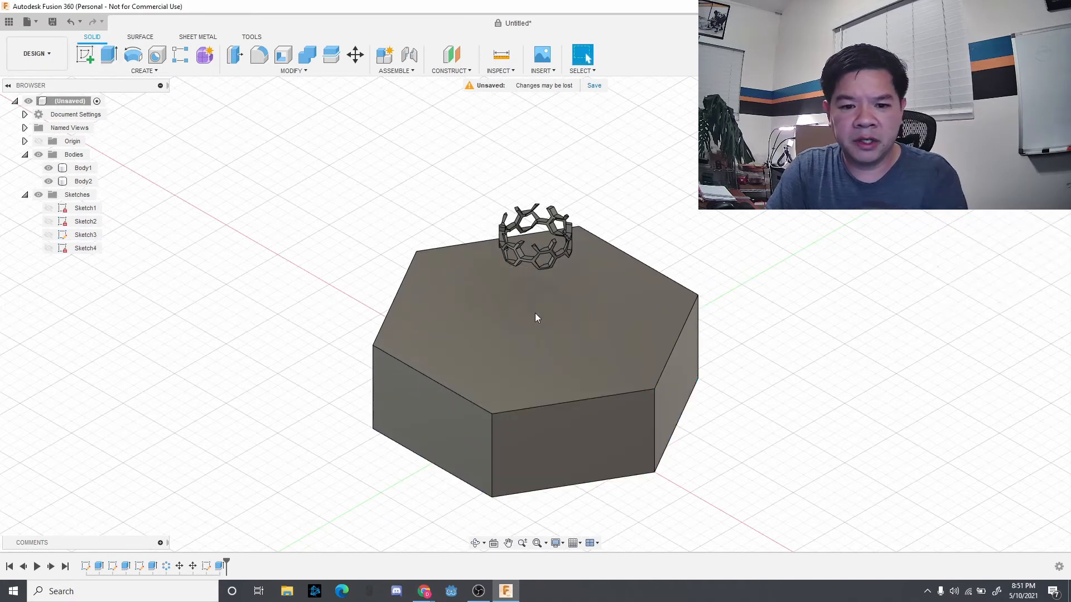
Sketch on the hexagonal block's top face and offset its outline inward by 2 mm
{"action": "left_click", "coordinate": [534, 315]}
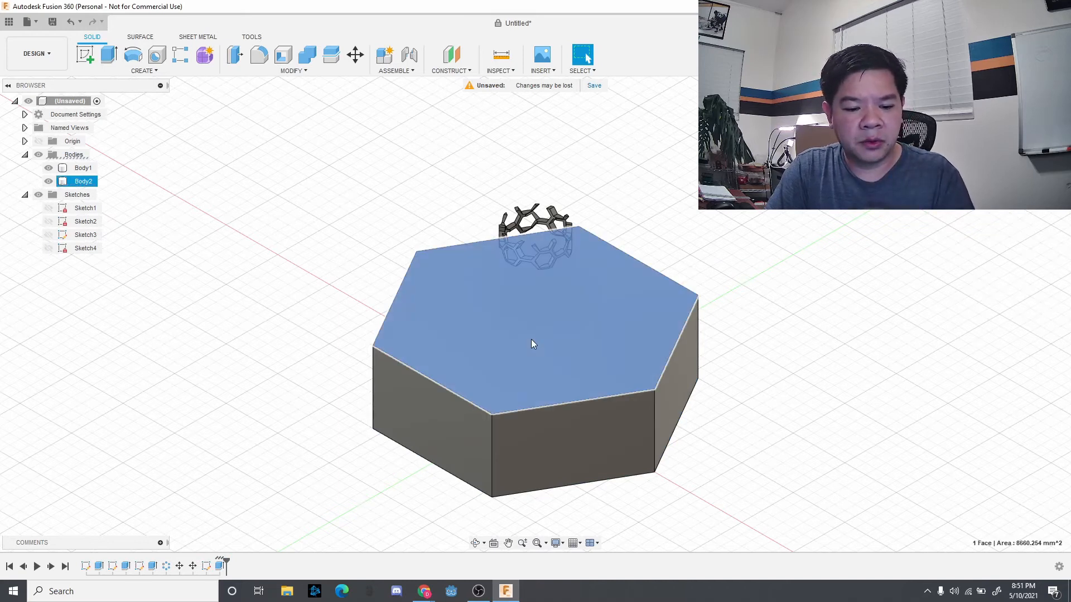
{"action": "type", "text": "s"}
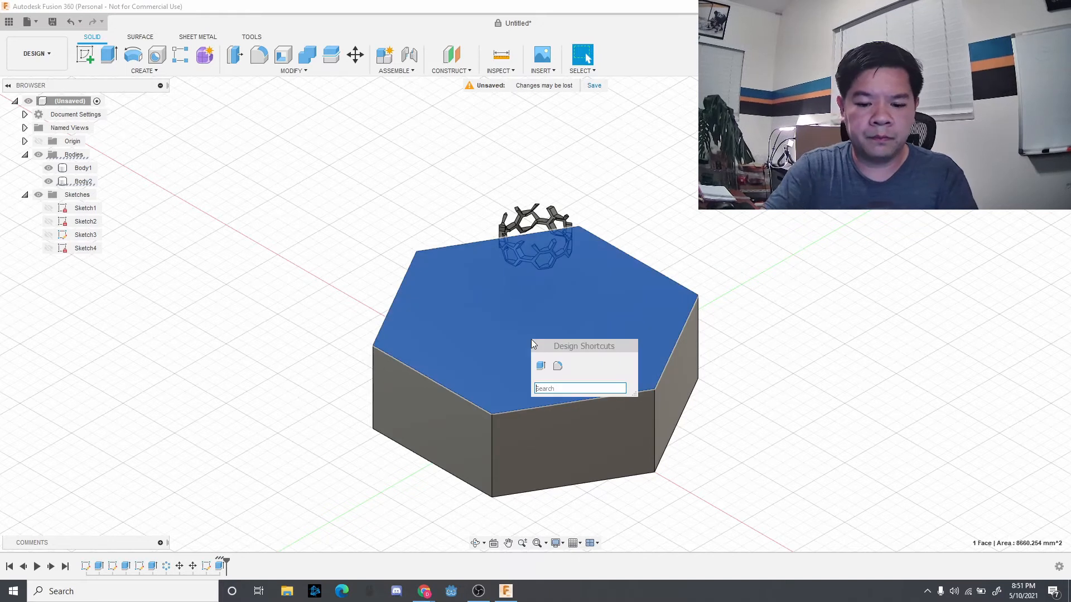
{"action": "type", "text": "off"}
{"action": "key", "text": "Return"}
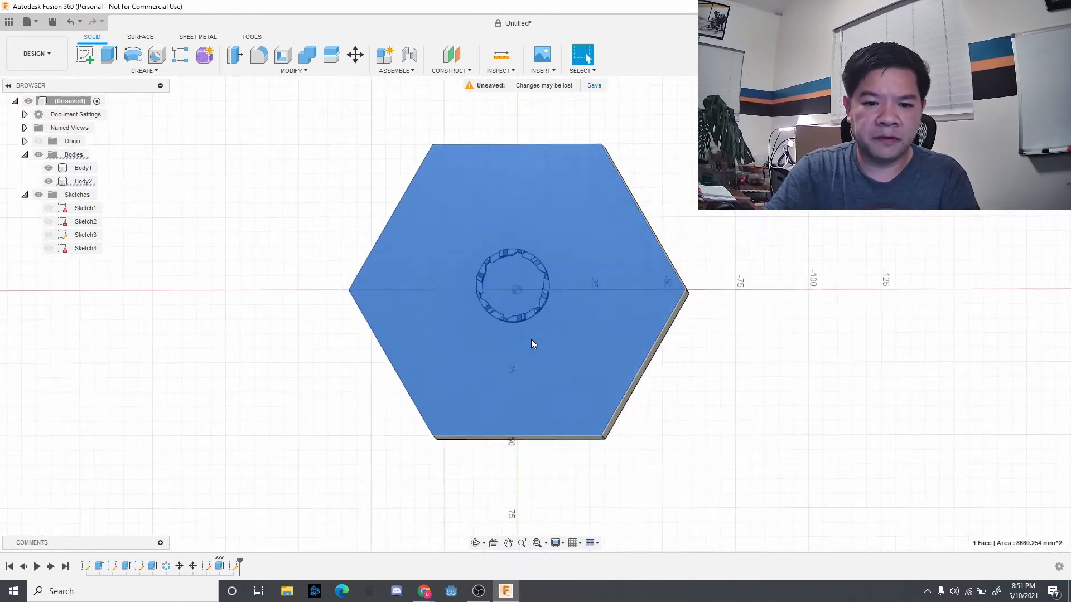
{"action": "left_click", "coordinate": [627, 382]}
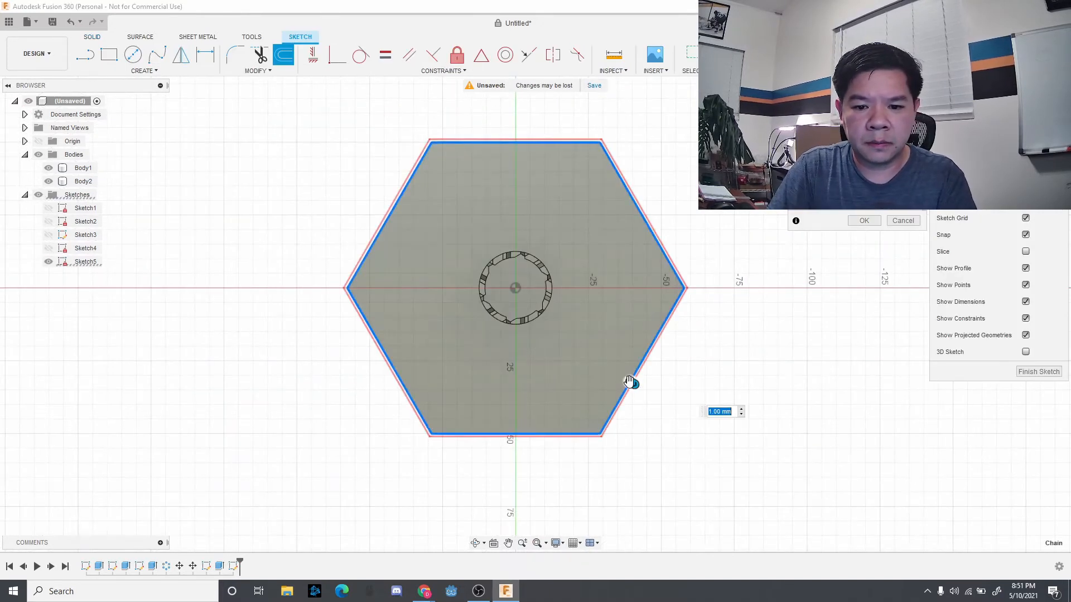
{"action": "left_click_drag", "start_coordinate": [627, 383], "coordinate": [628, 379]}
{"action": "type", "text": "-2"}
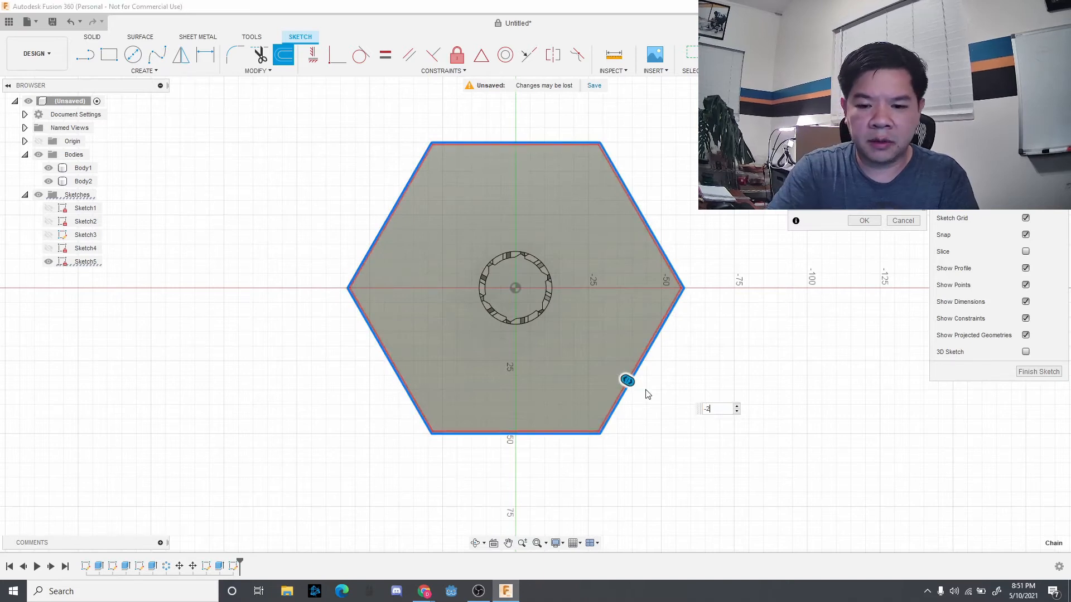
{"action": "key", "text": "Return"}
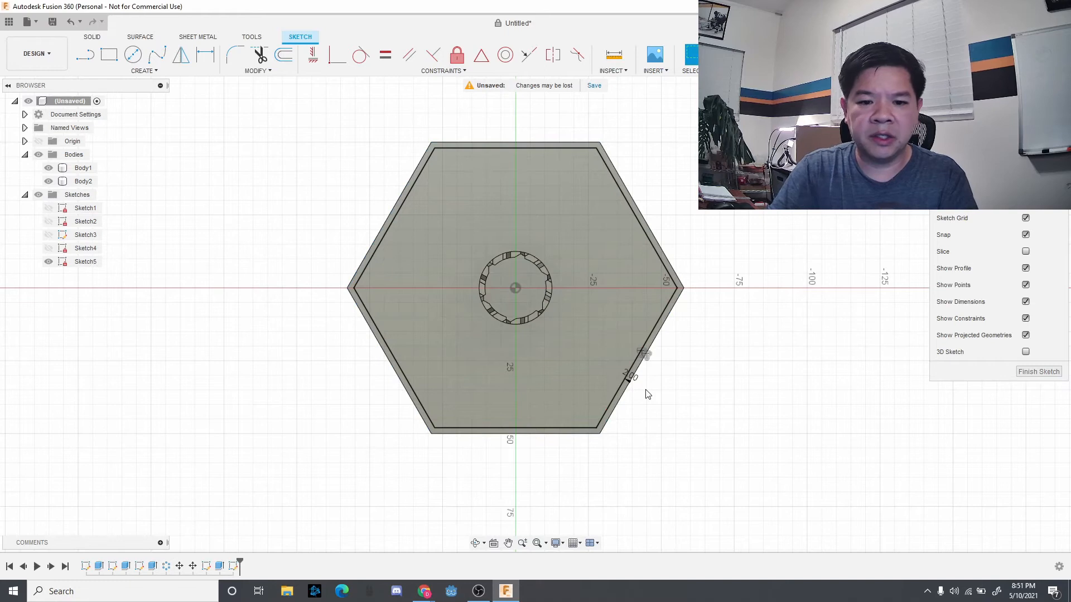
Extrude the inner hexagon profile -33 mm as a cut to hollow the block into an open box
{"action": "left_click", "coordinate": [589, 367]}
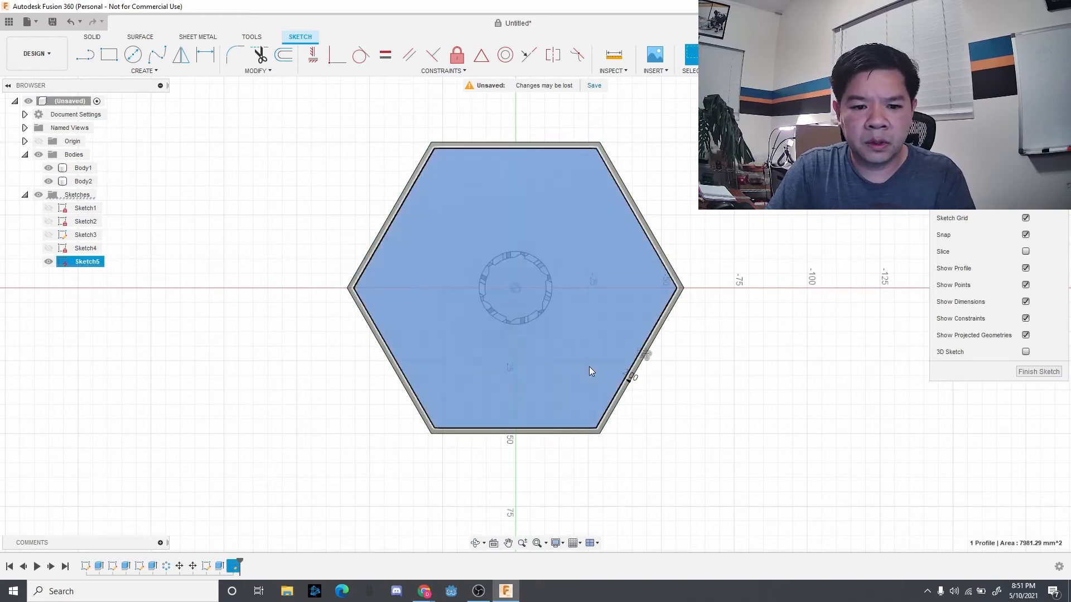
{"action": "key", "text": "e"}
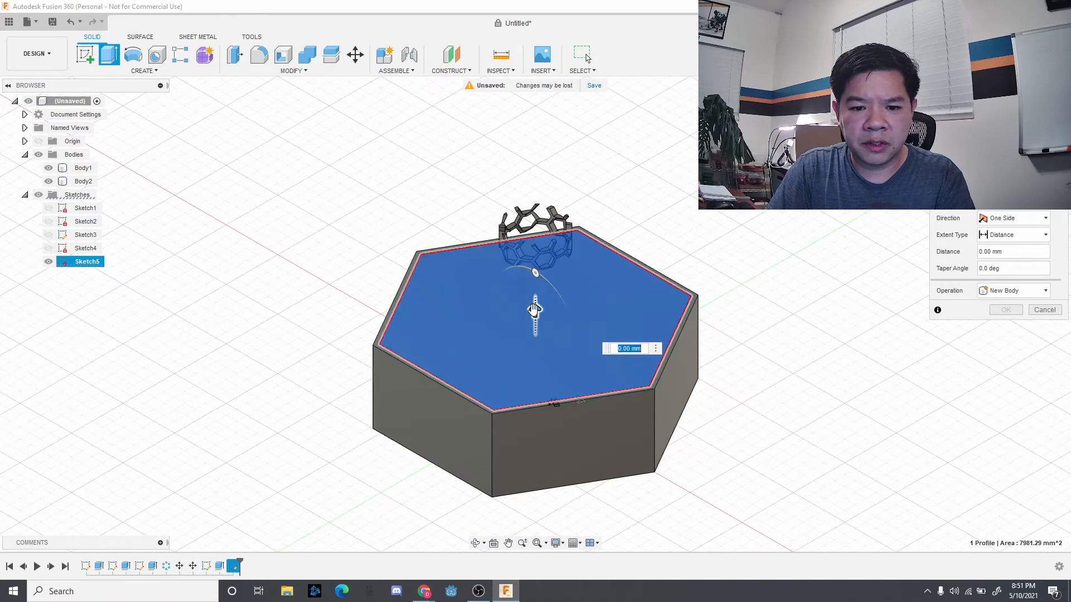
{"action": "type", "text": "-33"}
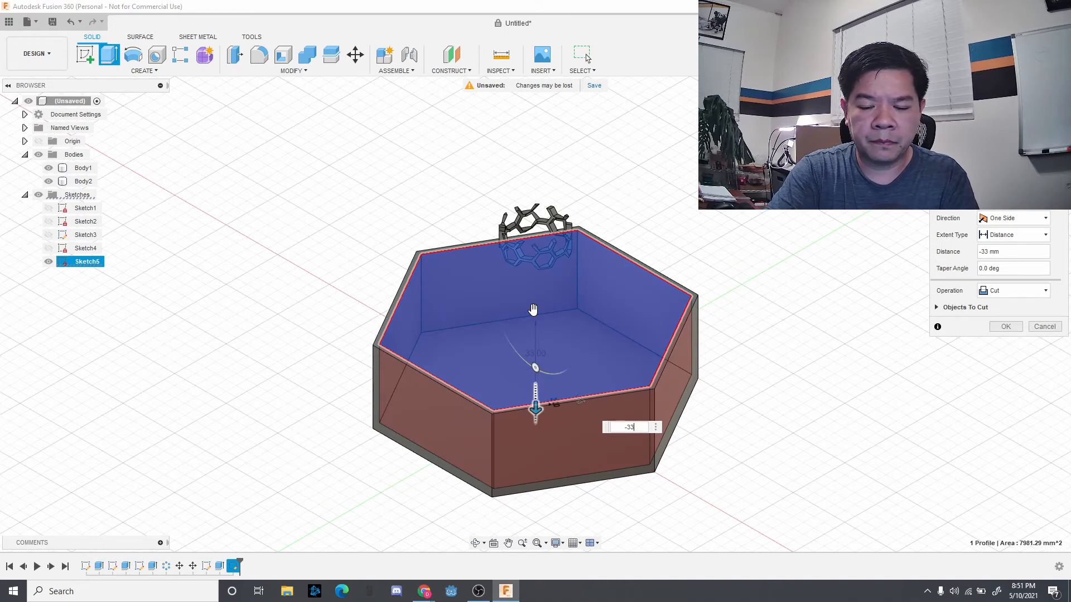
{"action": "key", "text": "Return"}
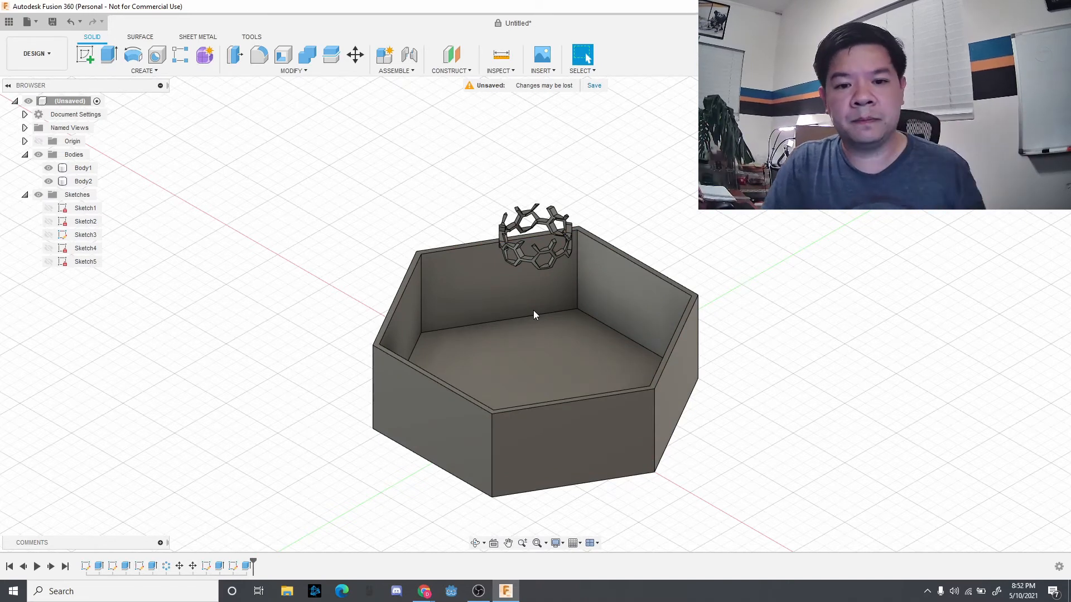
Rename the hollow hexagonal body as Base Box
{"action": "left_click", "coordinate": [545, 263]}
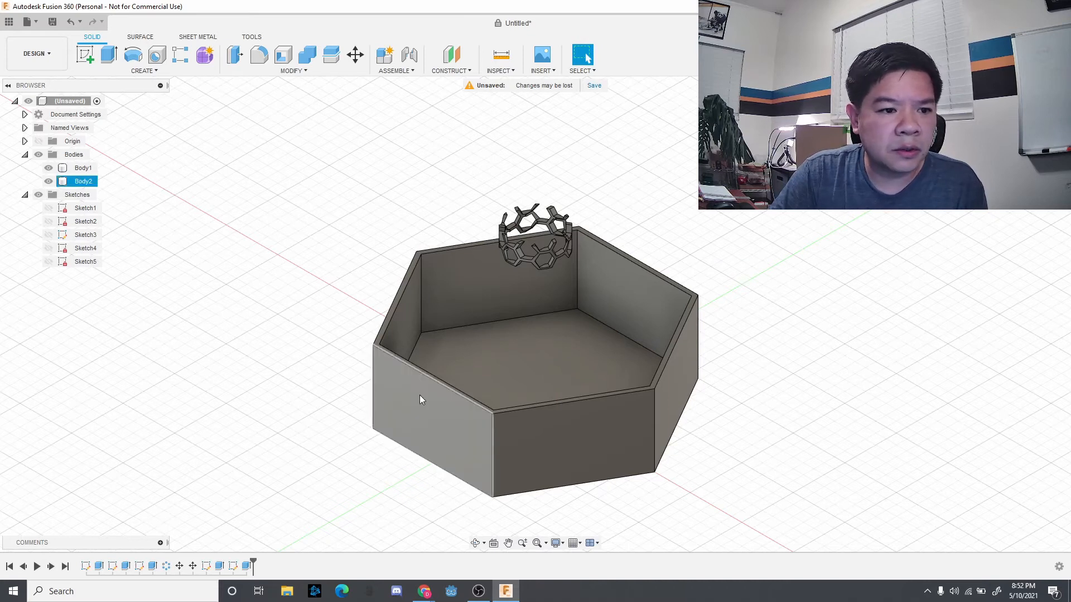
{"action": "left_click", "coordinate": [86, 184]}
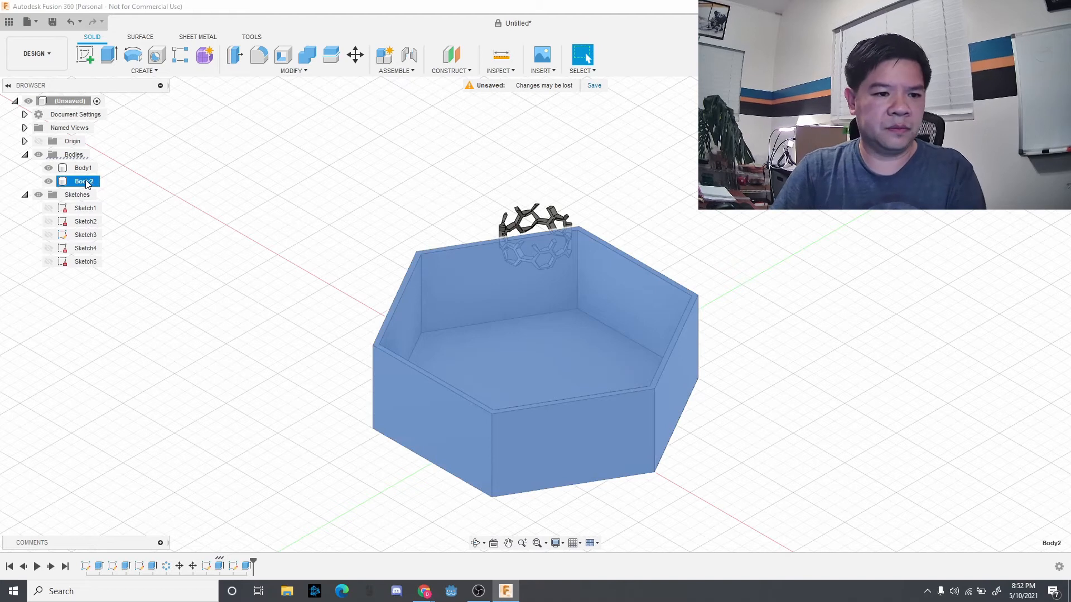
{"action": "right_click", "coordinate": [86, 184]}
{"action": "double_click", "coordinate": [83, 181]}
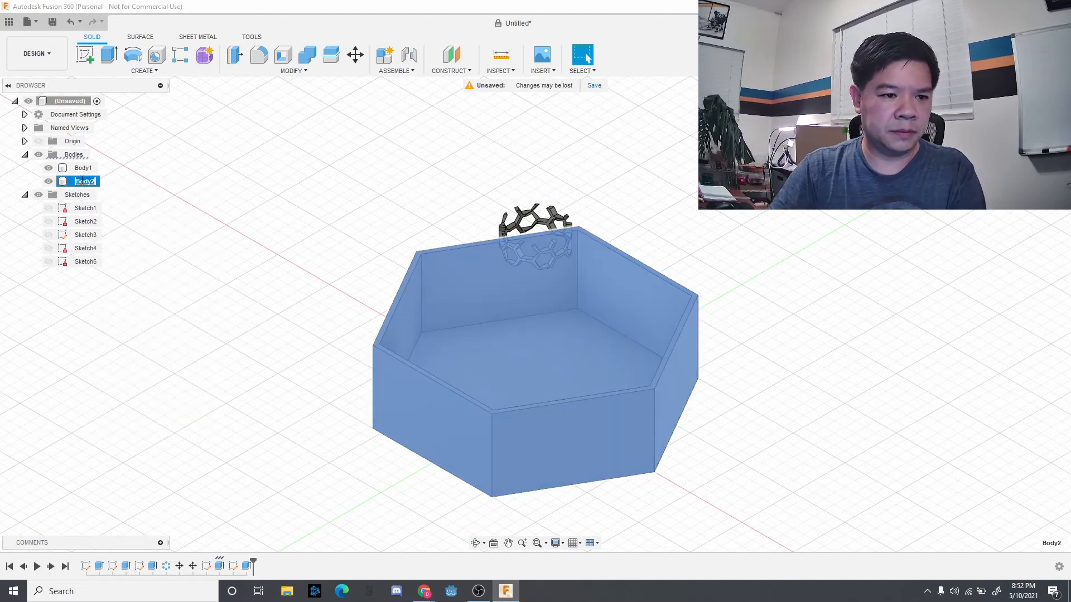
{"action": "type", "text": "Base Box"}
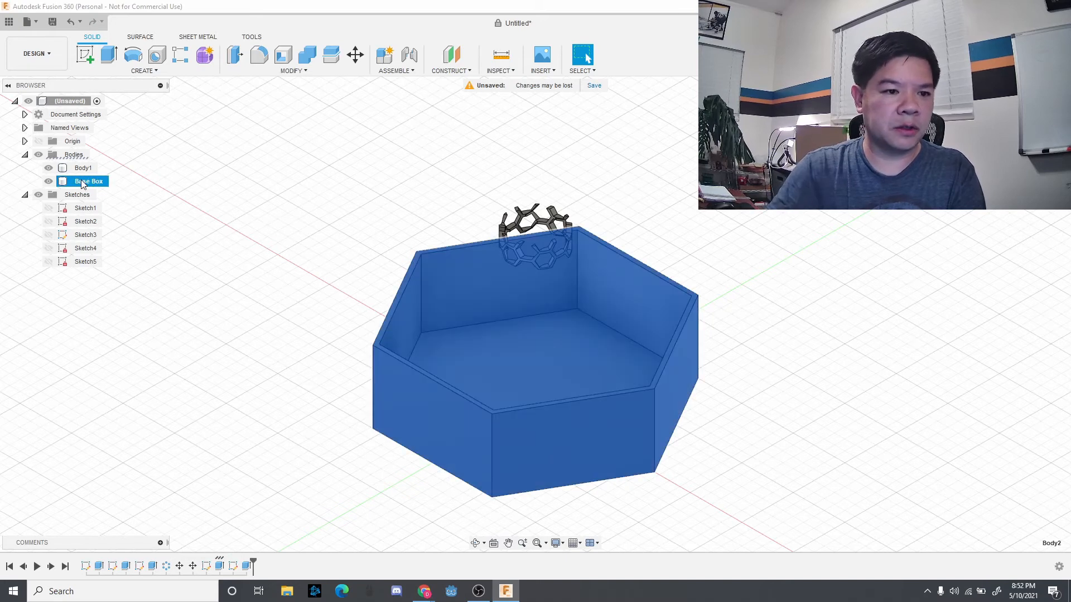
{"action": "key", "text": "Return"}
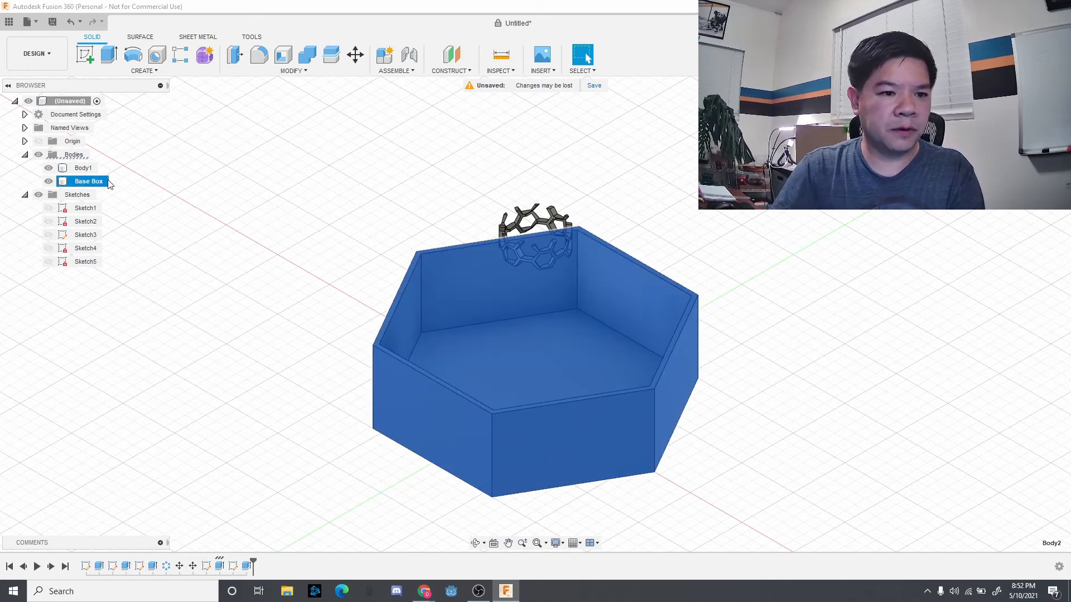
Rename the hexagon-lattice ring body as Small Poly
{"action": "left_click", "coordinate": [89, 168]}
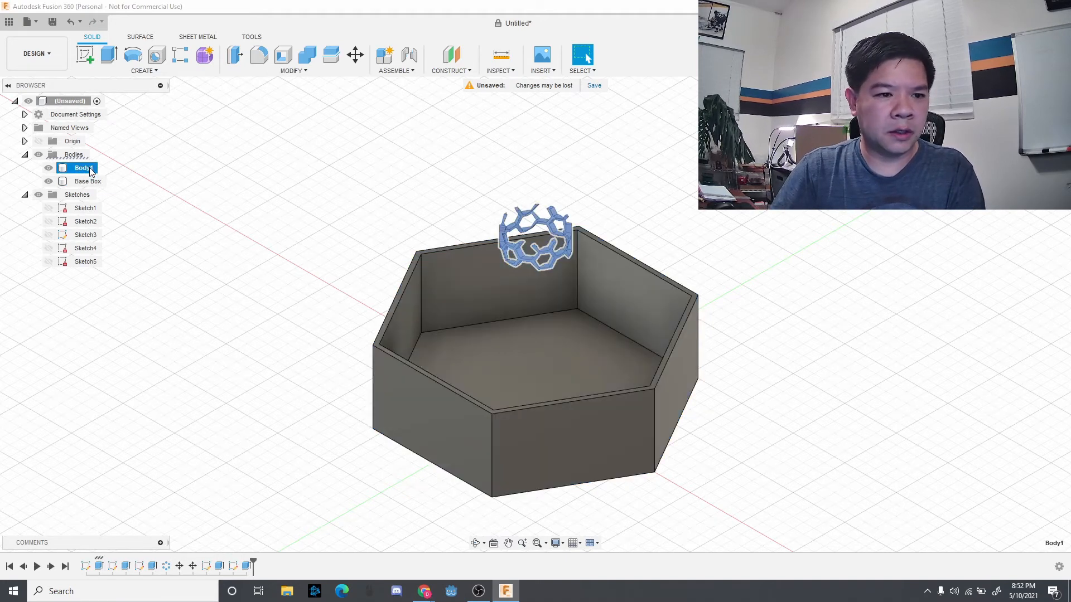
{"action": "double_click", "coordinate": [91, 169]}
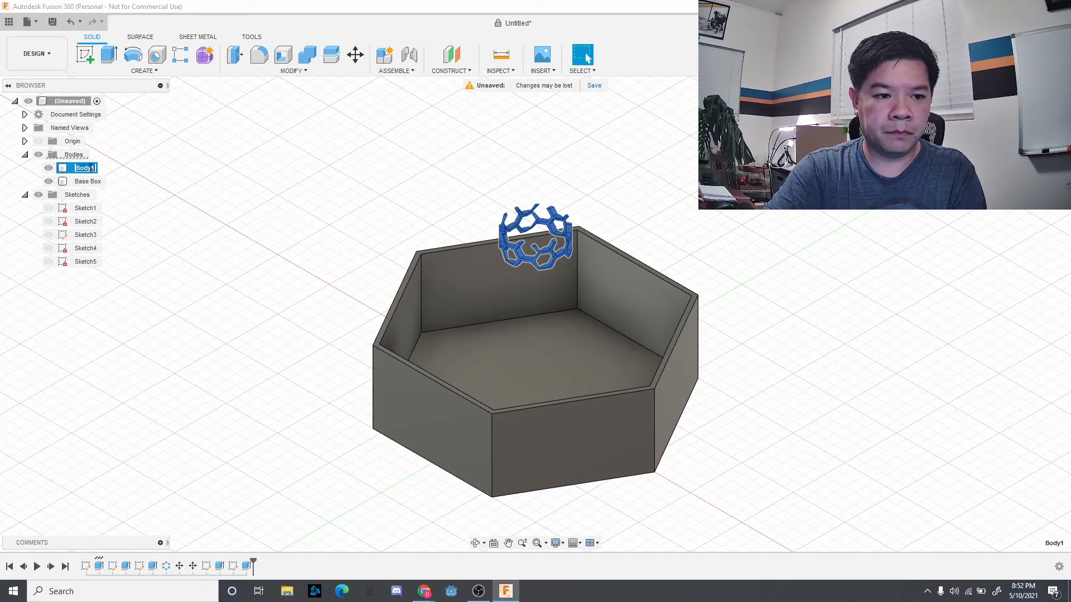
{"action": "type", "text": "Pol"}
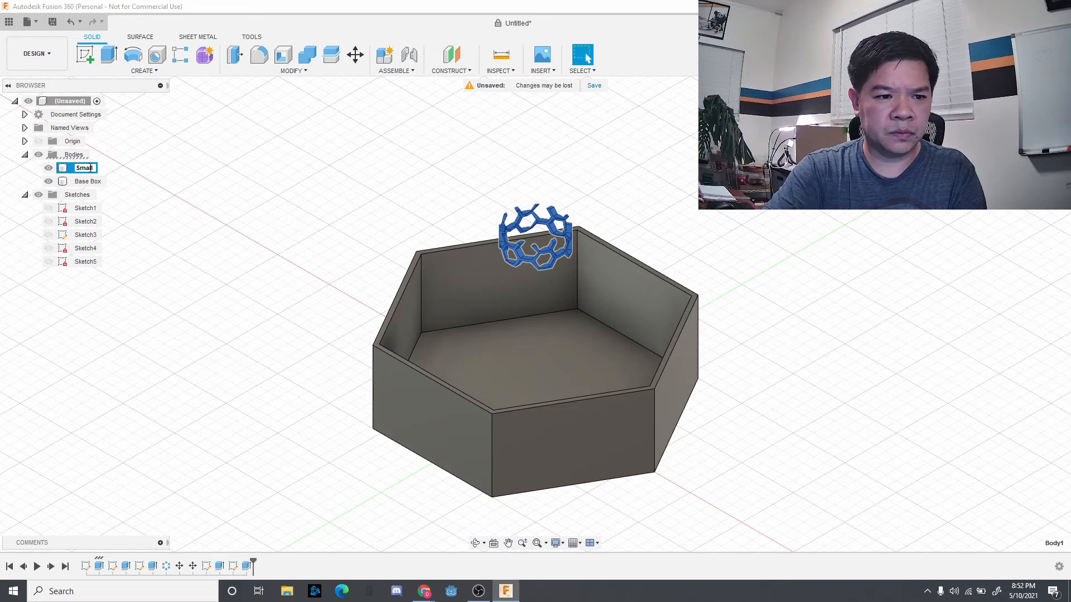
{"action": "type", "text": "Poly"}
{"action": "key", "text": "Return"}
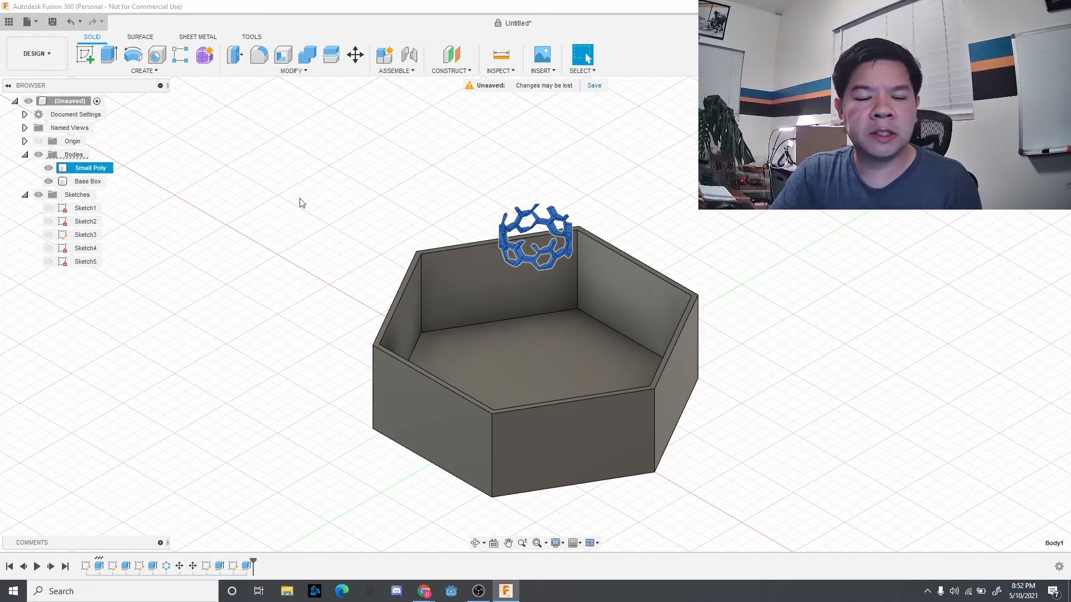
Move the Small Poly body down into the Base Box with a Z distance of -63 mm
{"action": "left_click", "coordinate": [354, 65]}
{"action": "left_click", "coordinate": [487, 259]}
{"action": "left_click", "coordinate": [486, 259]}
{"action": "left_click", "coordinate": [483, 223]}
{"action": "left_click_drag", "start_coordinate": [484, 226], "coordinate": [474, 354]}
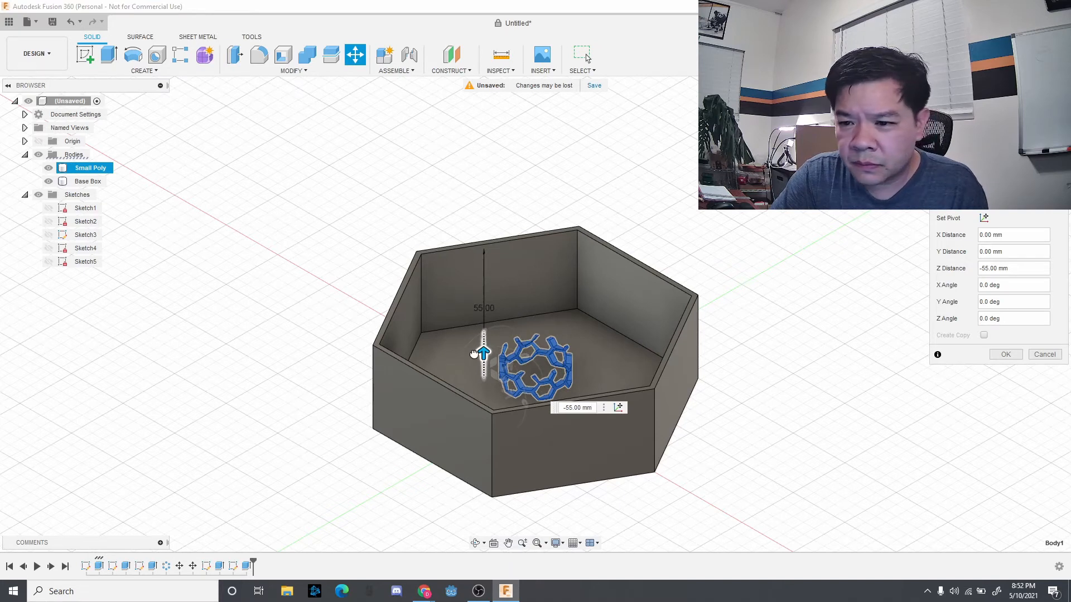
{"action": "left_click_drag", "start_coordinate": [473, 355], "coordinate": [473, 319]}
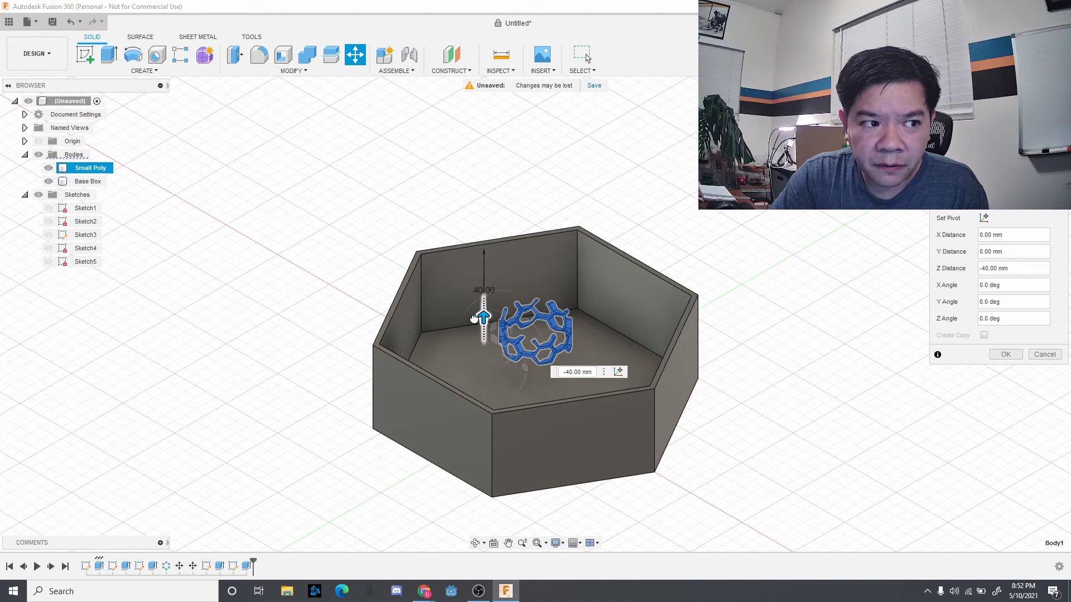
{"action": "left_click_drag", "start_coordinate": [474, 319], "coordinate": [474, 318]}
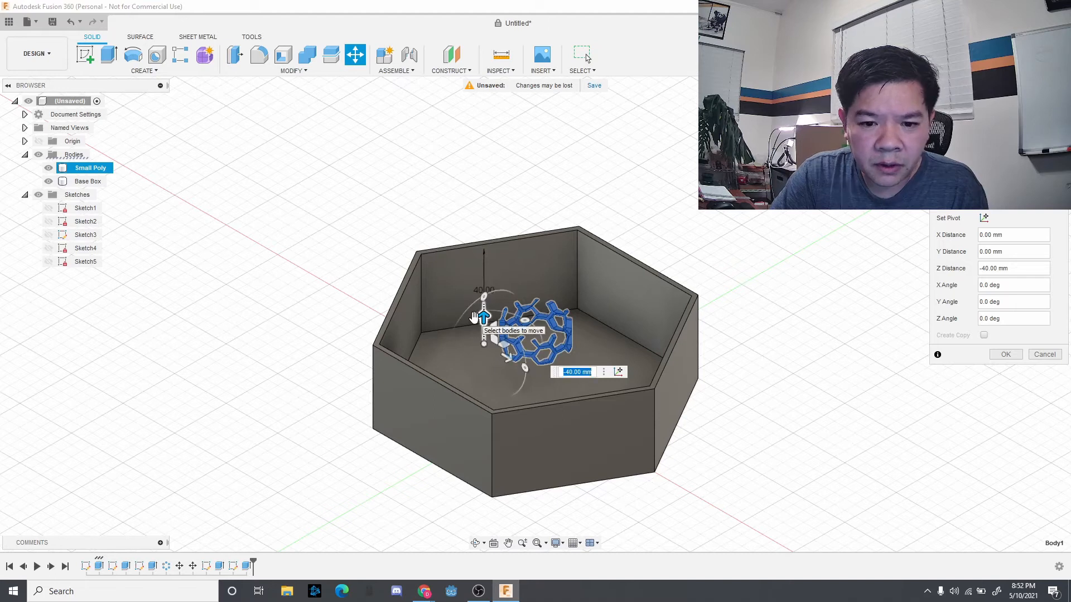
{"action": "type", "text": "-"}
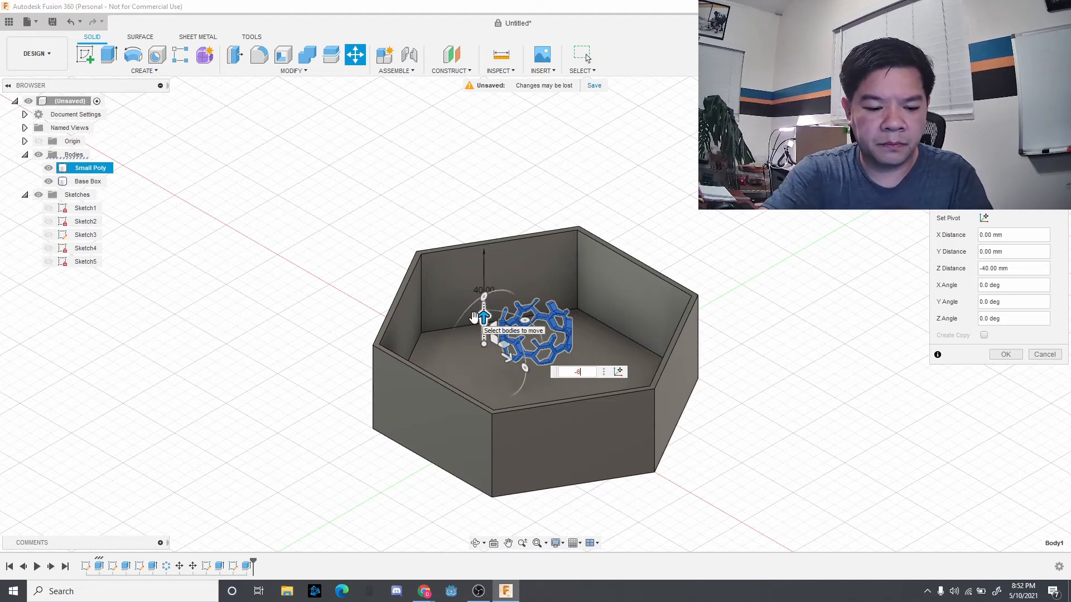
{"action": "type", "text": "6"}
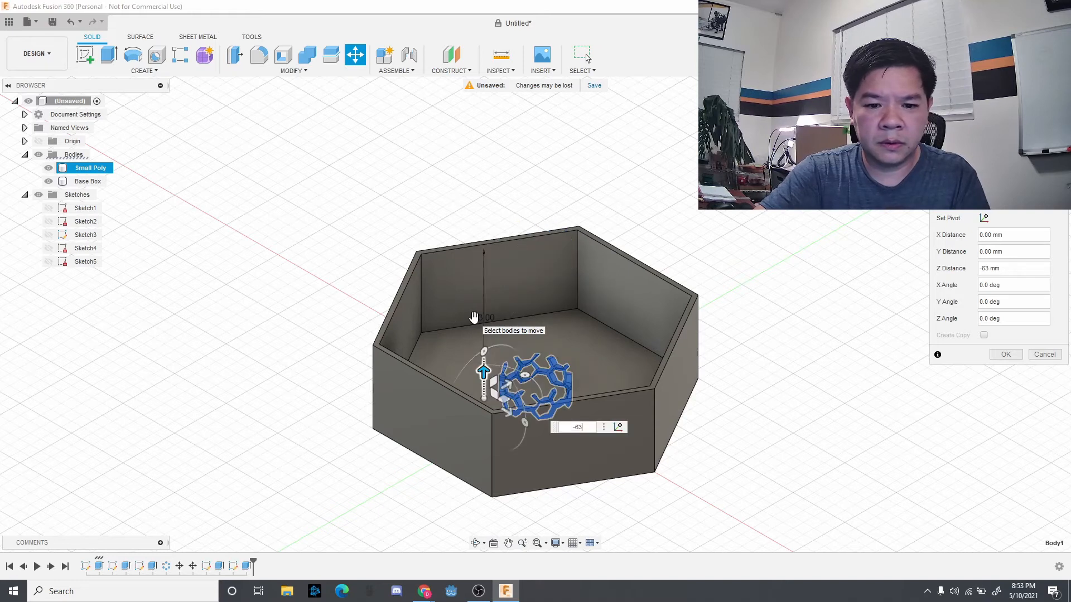
{"action": "key", "text": "Return"}
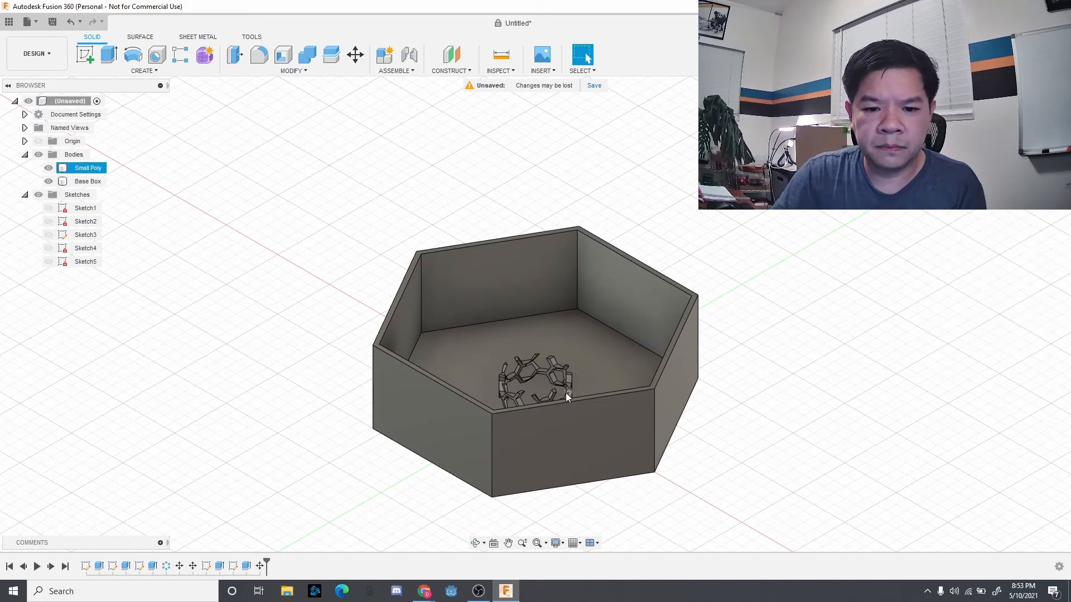
Run a Section Analysis on the YZ plane to inspect how the Small Poly ring sits on the Base Box floor
{"action": "left_click", "coordinate": [535, 387]}
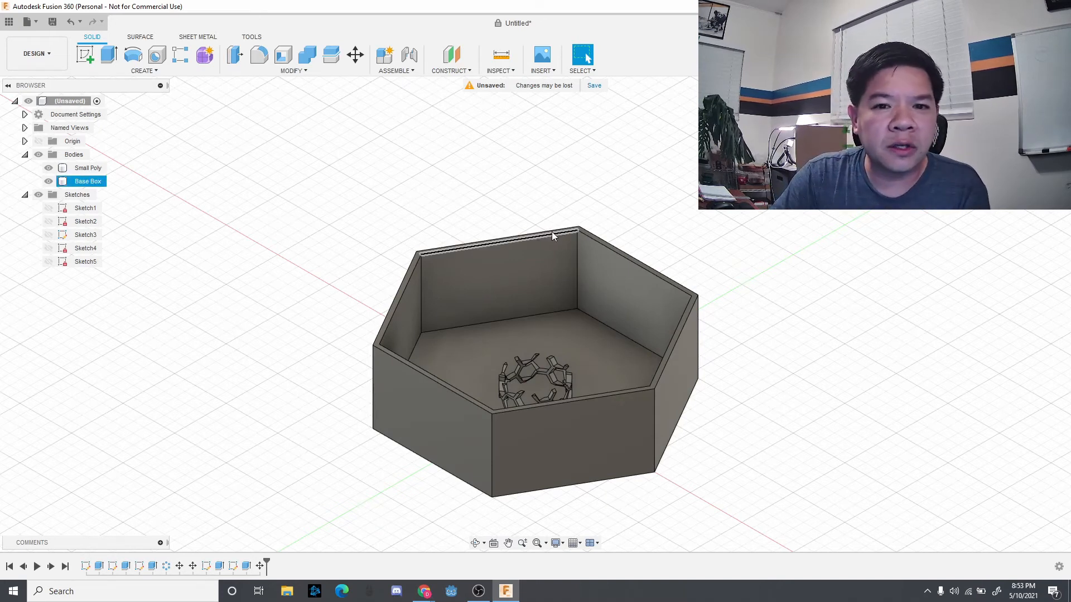
{"action": "left_click", "coordinate": [500, 71]}
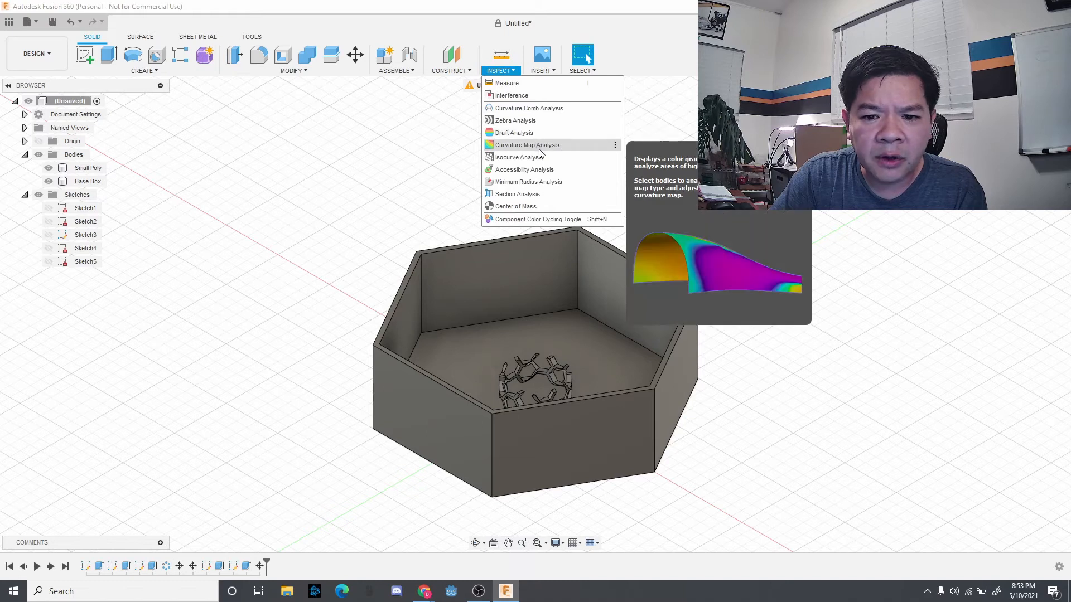
{"action": "left_click", "coordinate": [541, 196]}
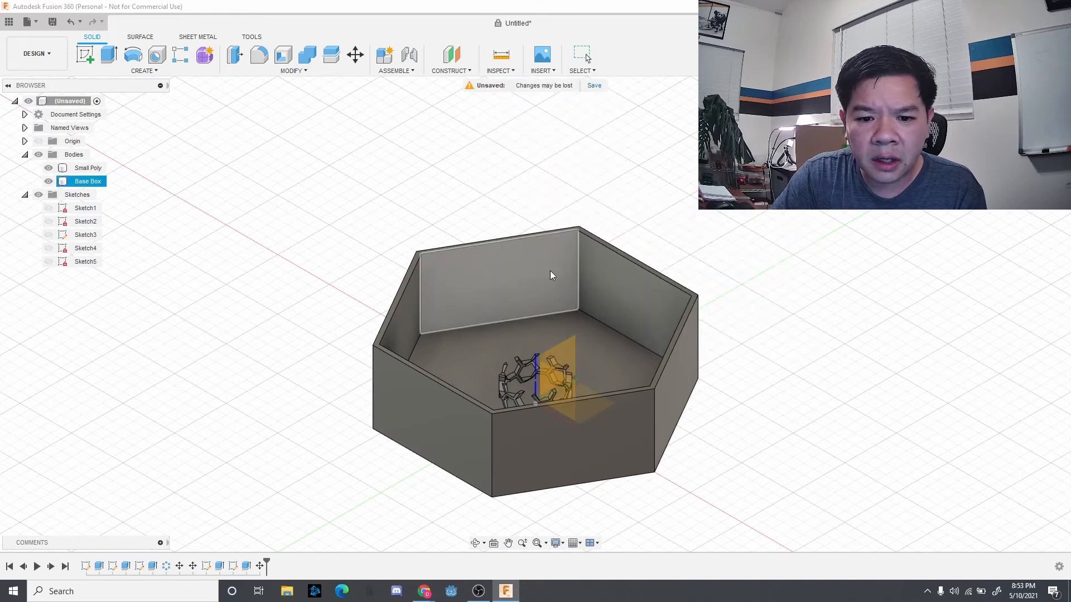
{"action": "left_click", "coordinate": [568, 354]}
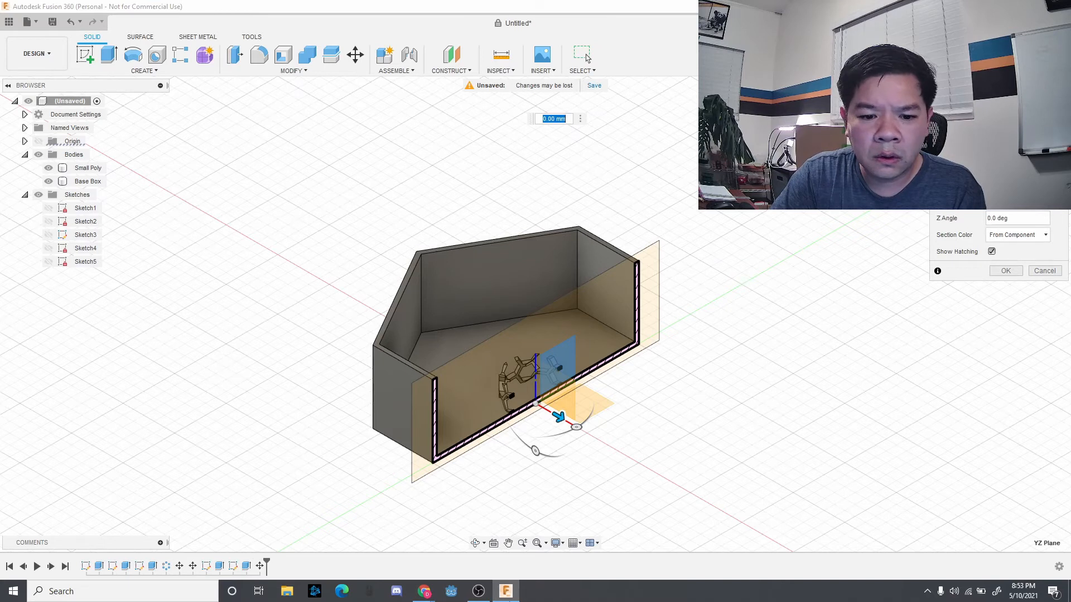
{"action": "left_click", "coordinate": [476, 542]}
{"action": "left_click_drag", "start_coordinate": [689, 467], "coordinate": [657, 447]}
{"action": "scroll", "coordinate": [643, 454], "scroll_direction": "up", "scroll_amount": 5}
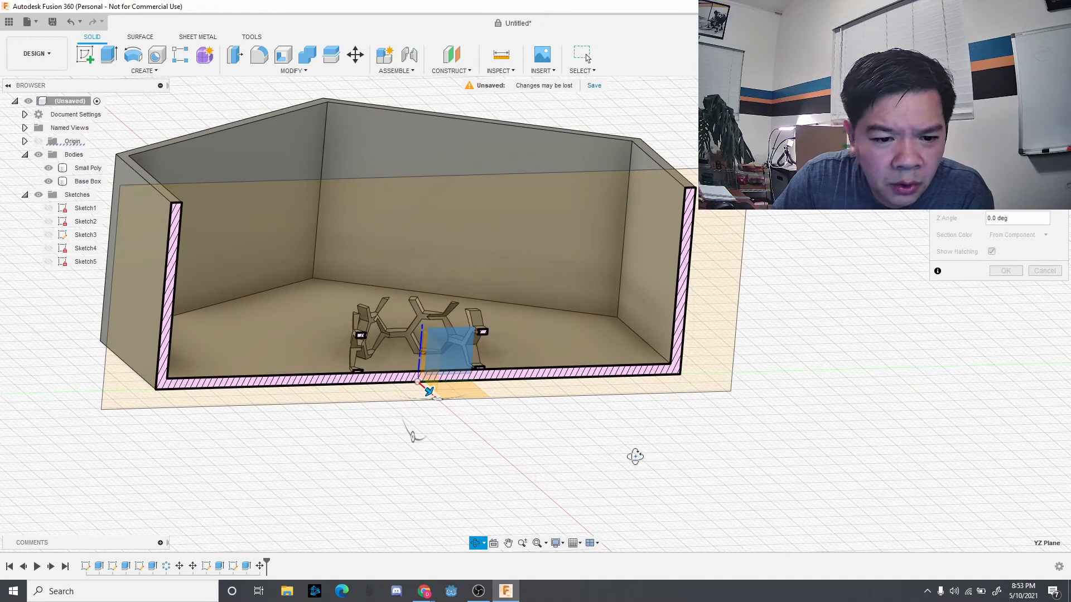
{"action": "scroll", "coordinate": [636, 457], "scroll_direction": "down", "scroll_amount": 2}
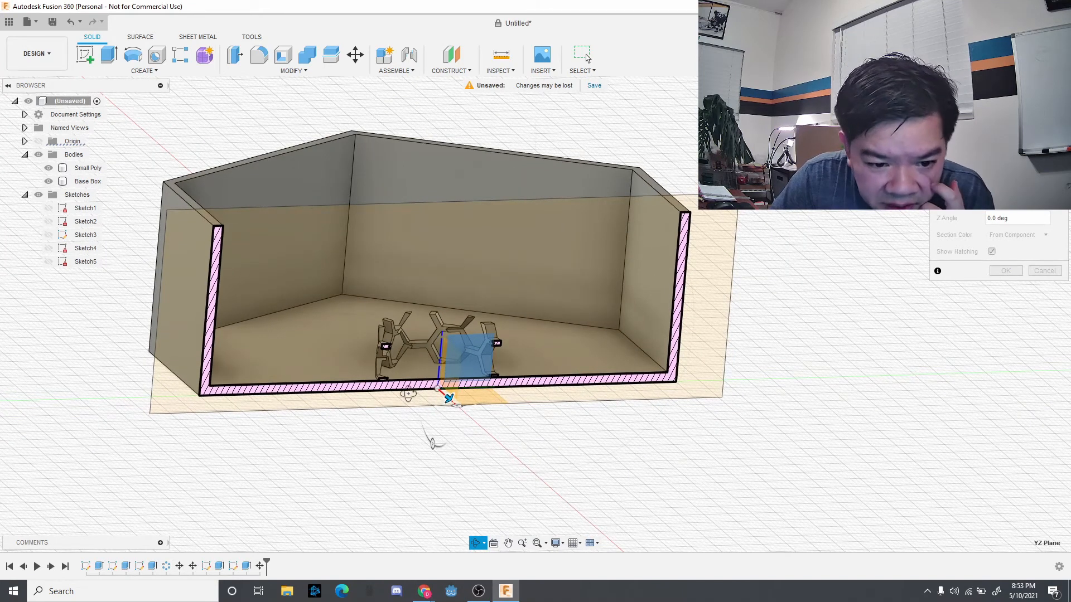
{"action": "left_click", "coordinate": [450, 398]}
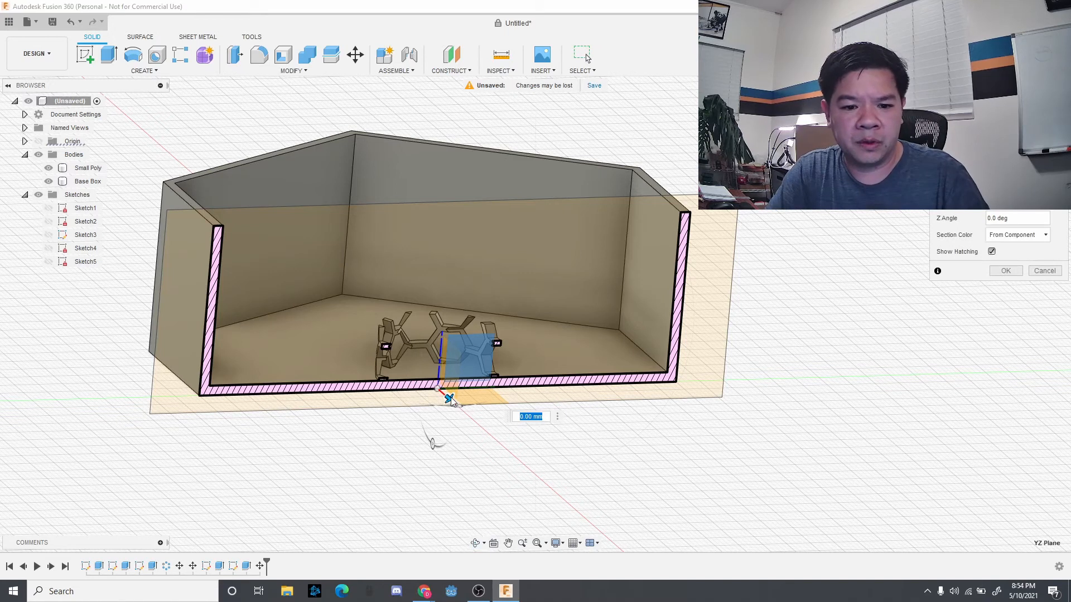
{"action": "key", "text": "Escape"}
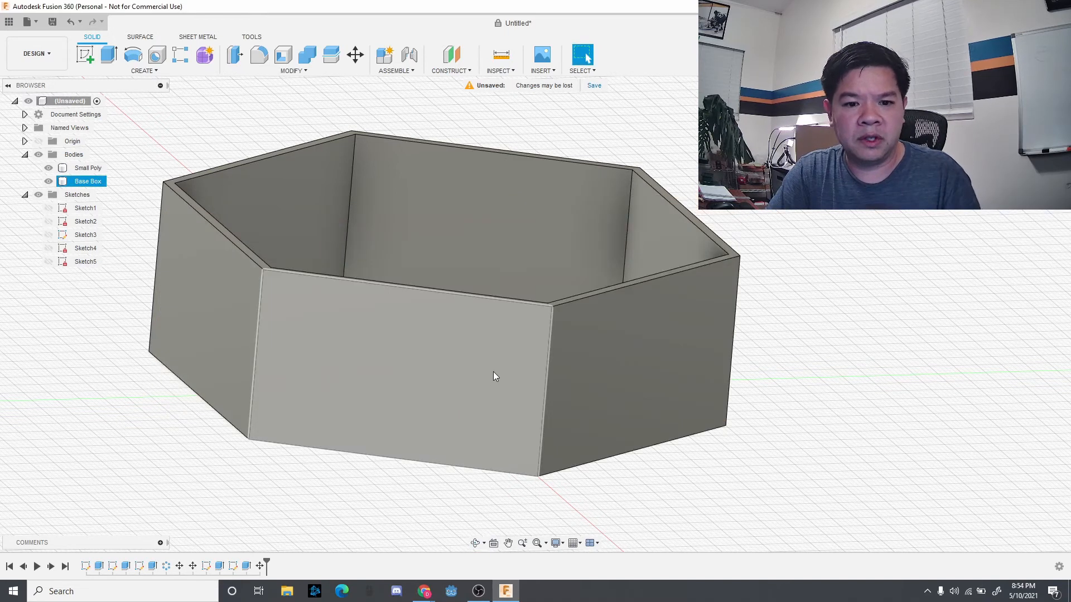
Create an offset construction plane 12 mm above the Base Box's inner floor
{"action": "left_click", "coordinate": [475, 543]}
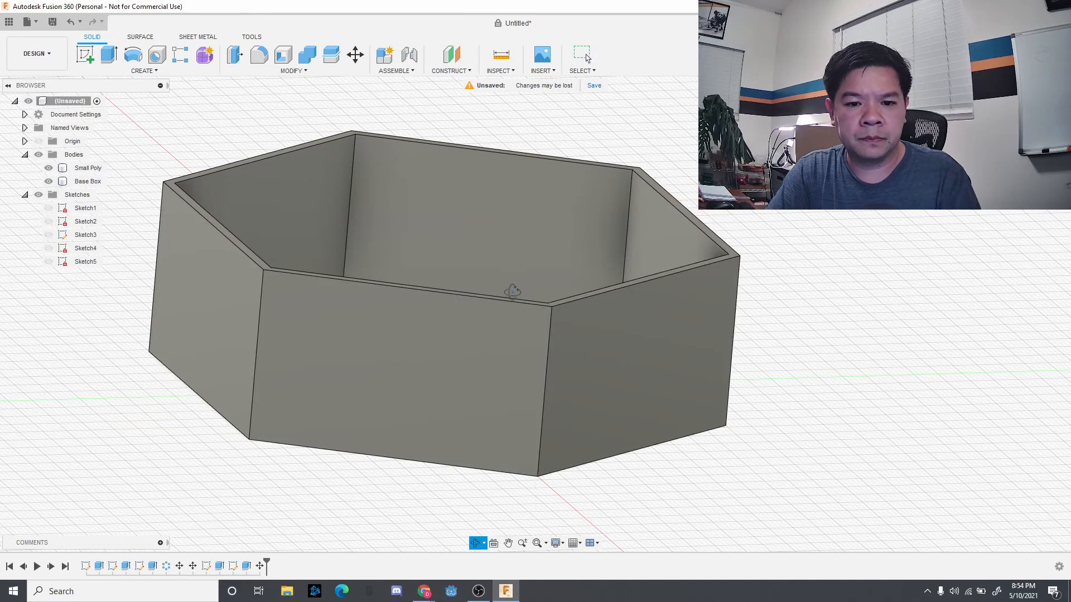
{"action": "left_click_drag", "start_coordinate": [512, 274], "coordinate": [513, 308]}
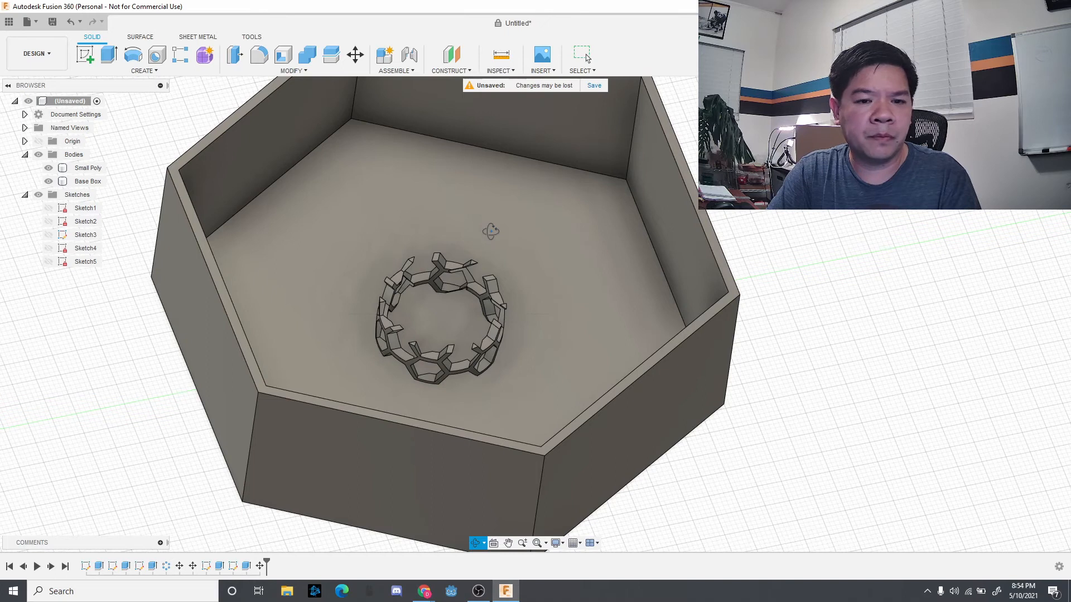
{"action": "left_click", "coordinate": [450, 65]}
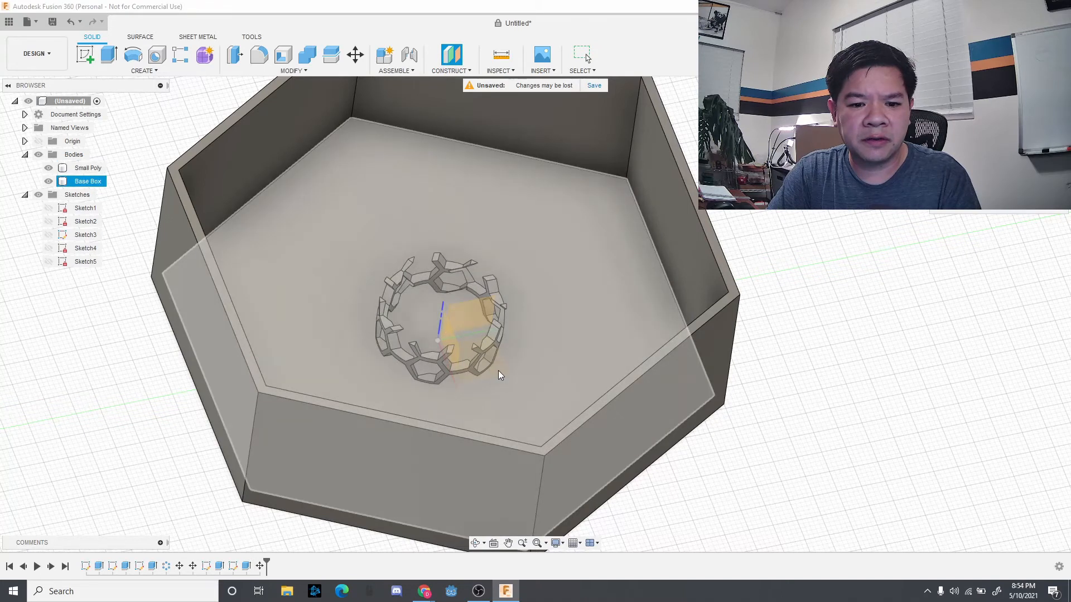
{"action": "left_click", "coordinate": [498, 370]}
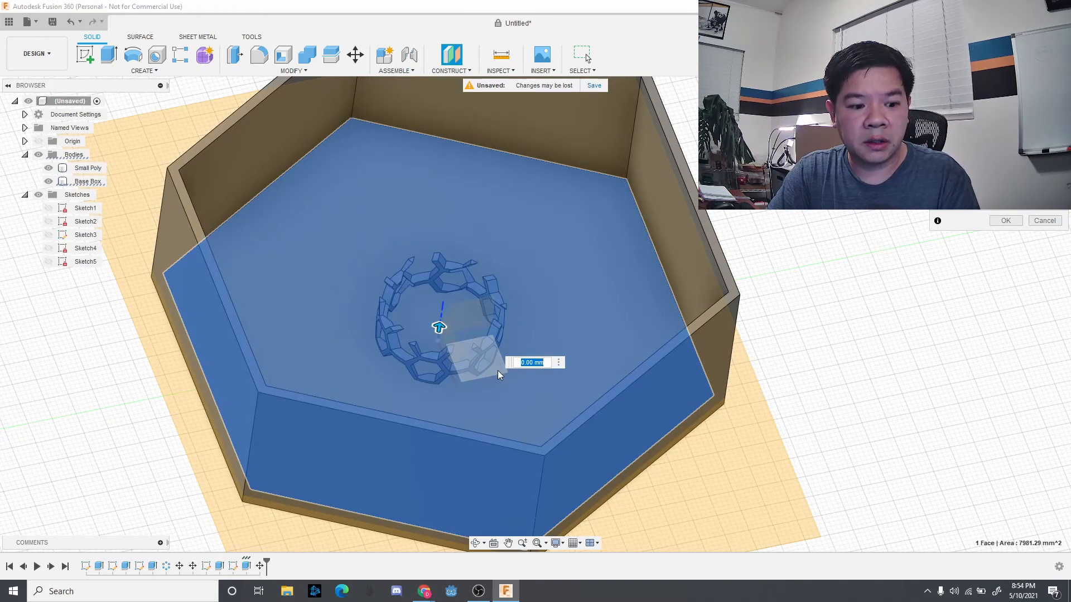
{"action": "type", "text": "12"}
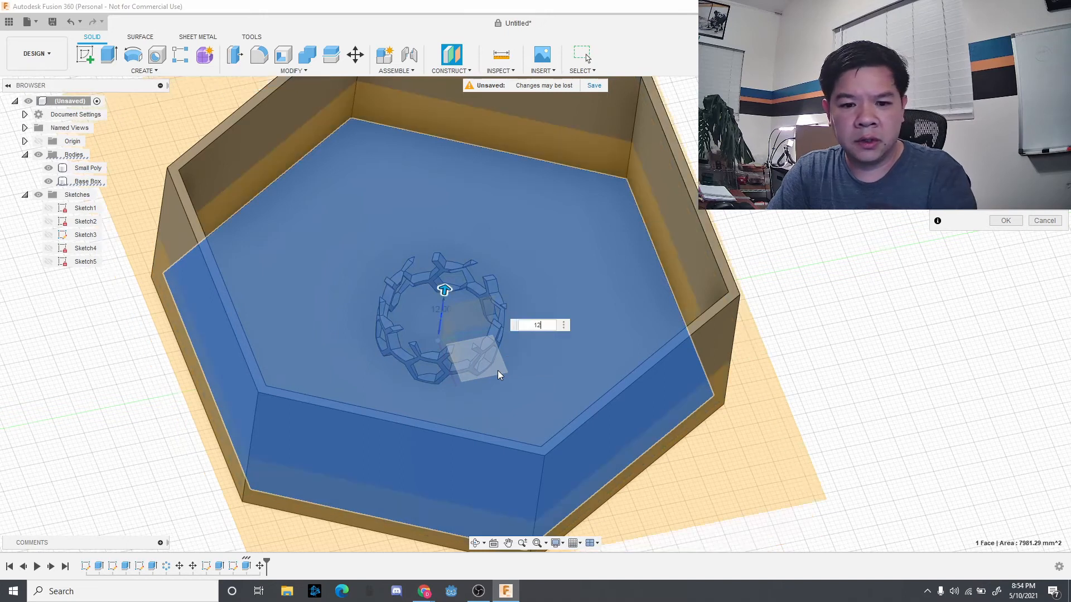
{"action": "key", "text": "Return"}
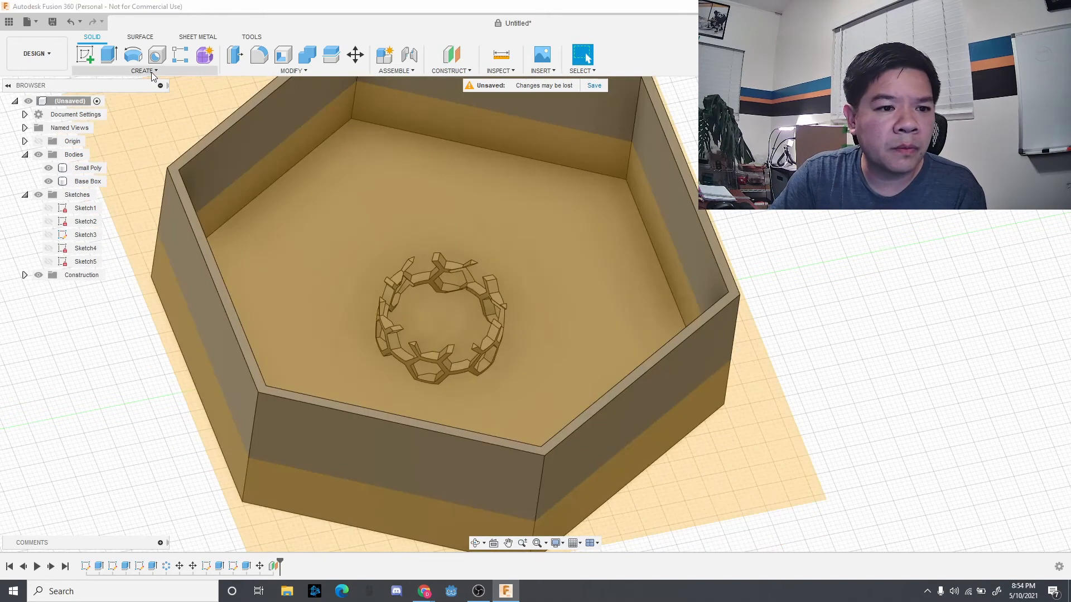
Sketch a 25 mm diameter circle centred on the origin on the offset plane above the ring
{"action": "left_click", "coordinate": [143, 71]}
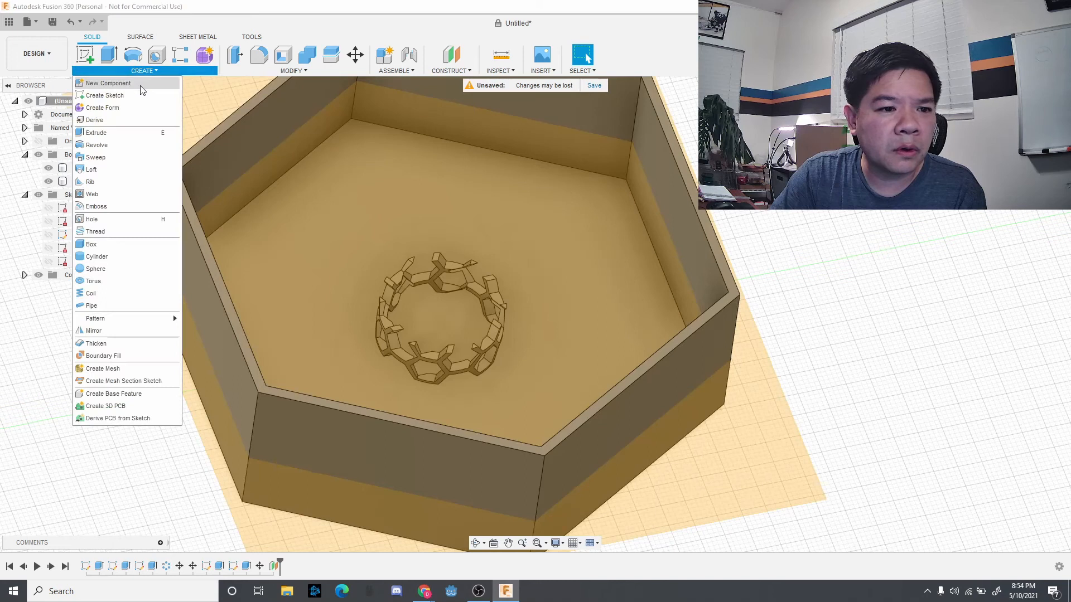
{"action": "left_click", "coordinate": [133, 93]}
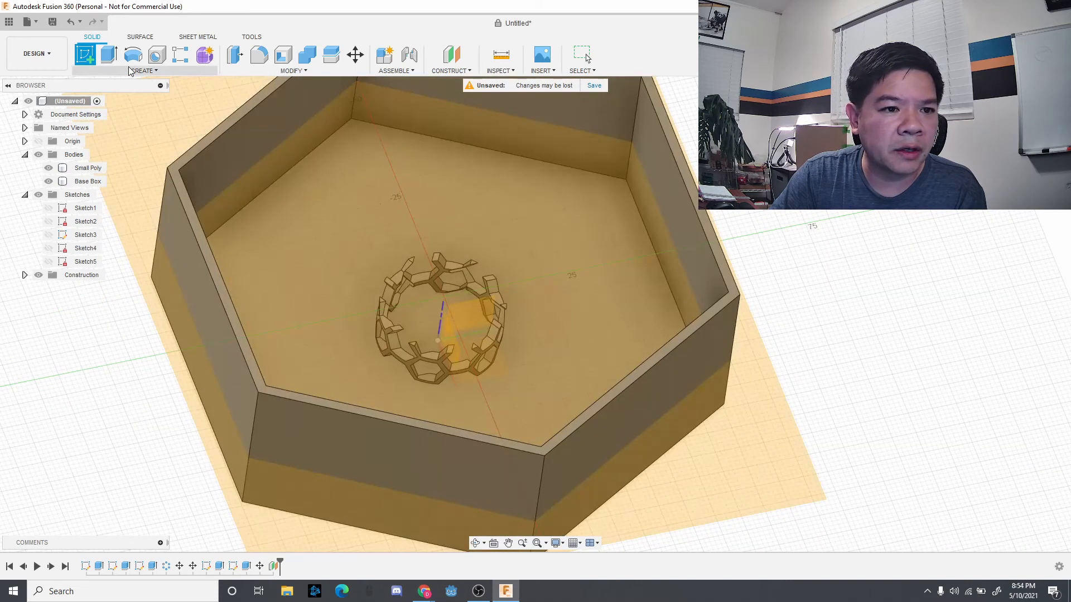
{"action": "left_click", "coordinate": [134, 71]}
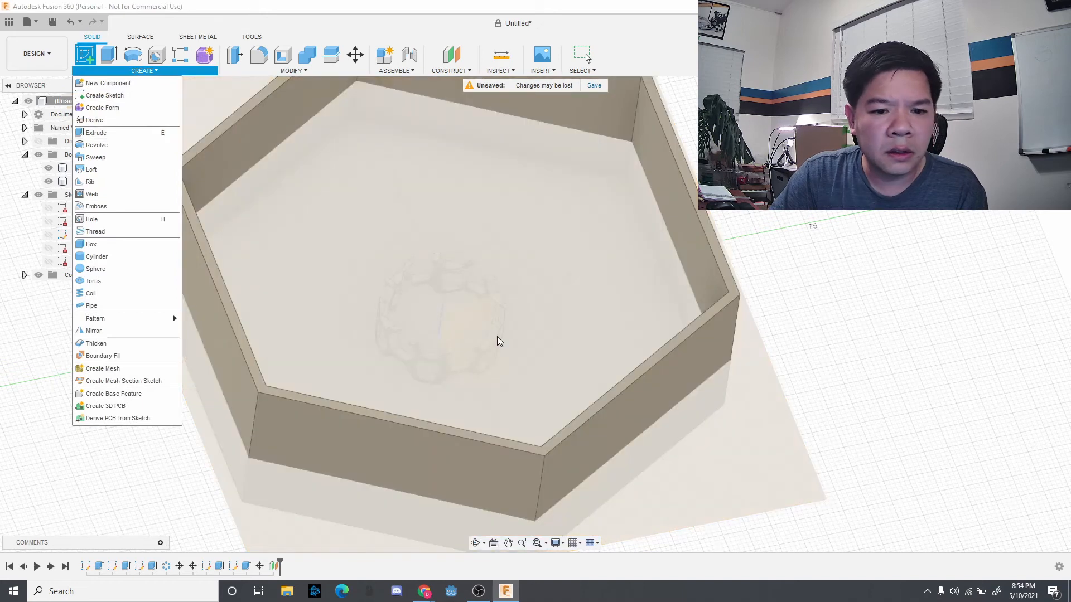
{"action": "left_click", "coordinate": [497, 336]}
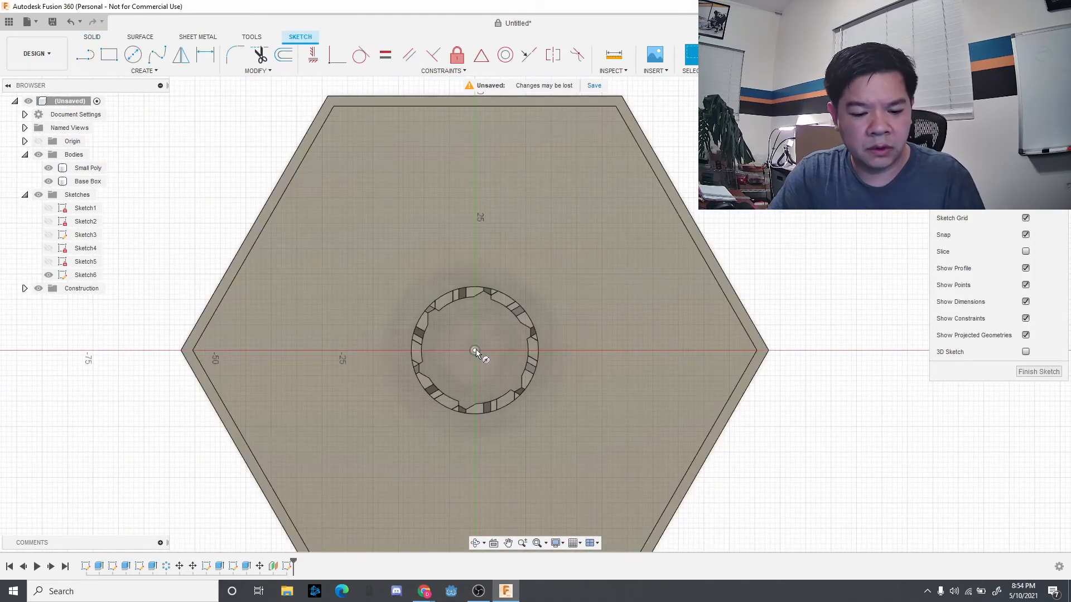
{"action": "key", "text": "c"}
{"action": "left_click", "coordinate": [474, 350]}
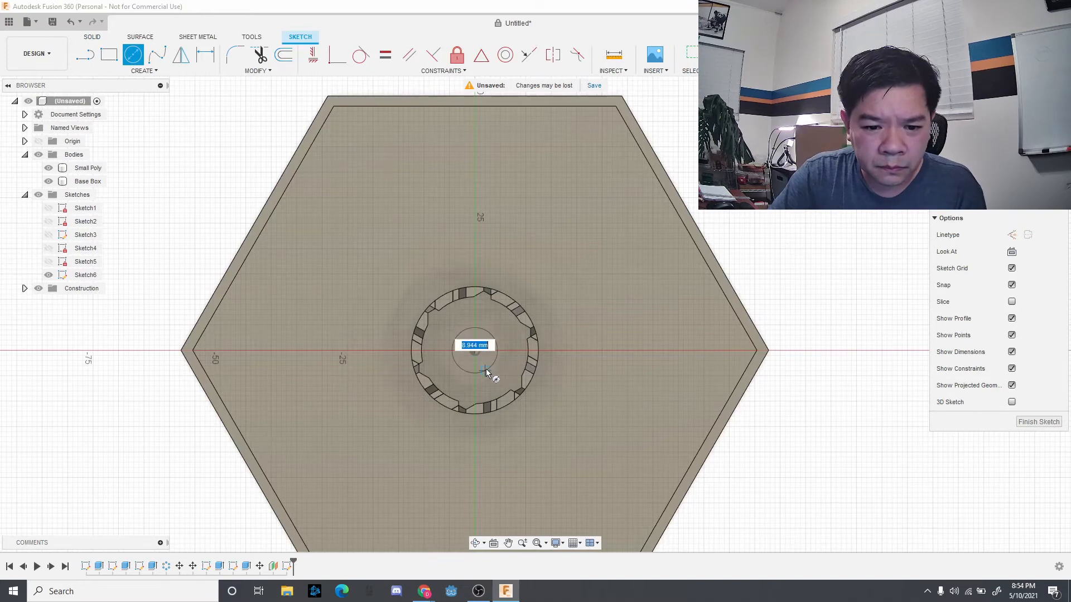
{"action": "type", "text": "25"}
{"action": "key", "text": "Return"}
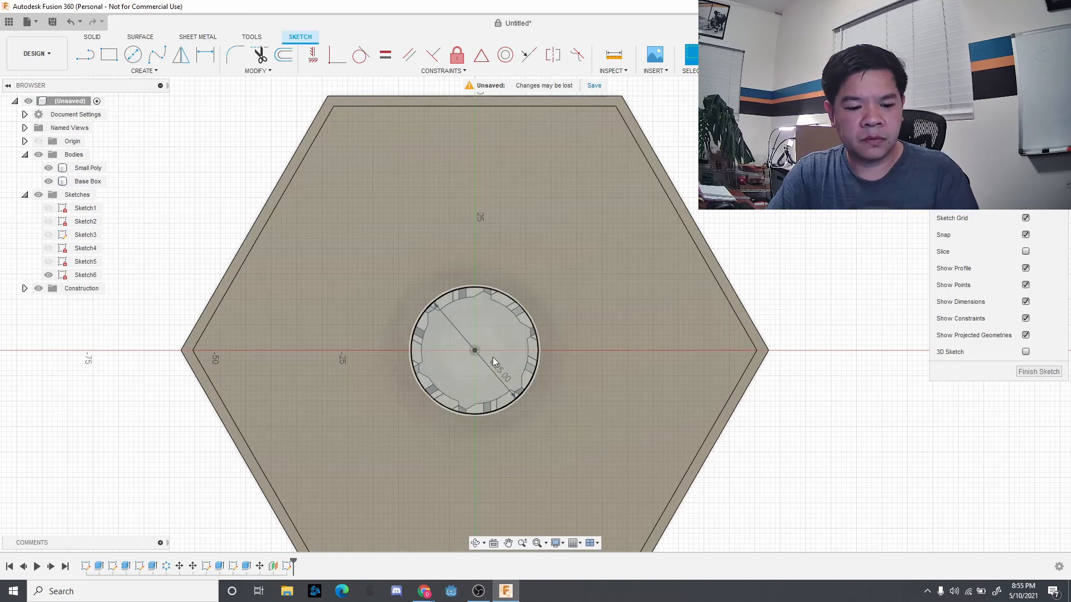
Extrude the 25 mm circle 7 mm upward as a new body
{"action": "key", "text": "q"}
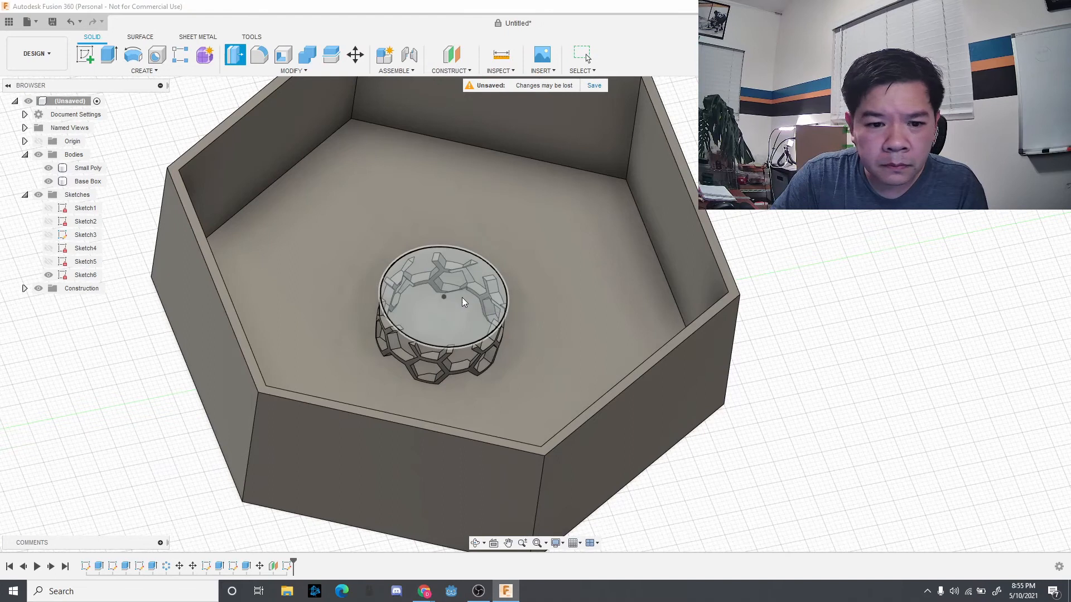
{"action": "left_click", "coordinate": [443, 297]}
{"action": "left_click_drag", "start_coordinate": [444, 288], "coordinate": [446, 268]}
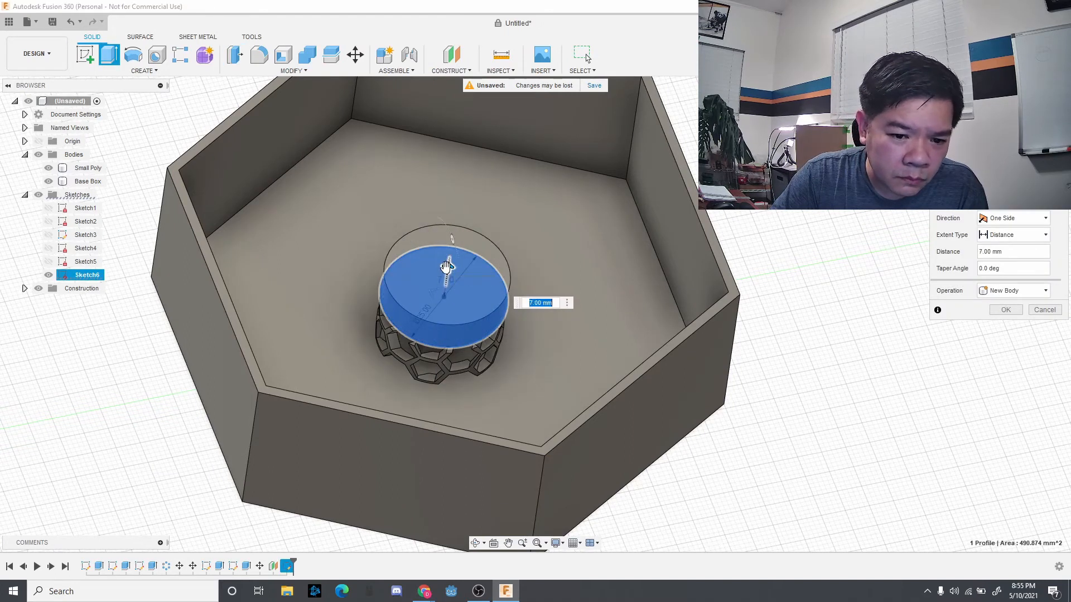
{"action": "left_click", "coordinate": [475, 543]}
{"action": "left_click_drag", "start_coordinate": [527, 391], "coordinate": [631, 419]}
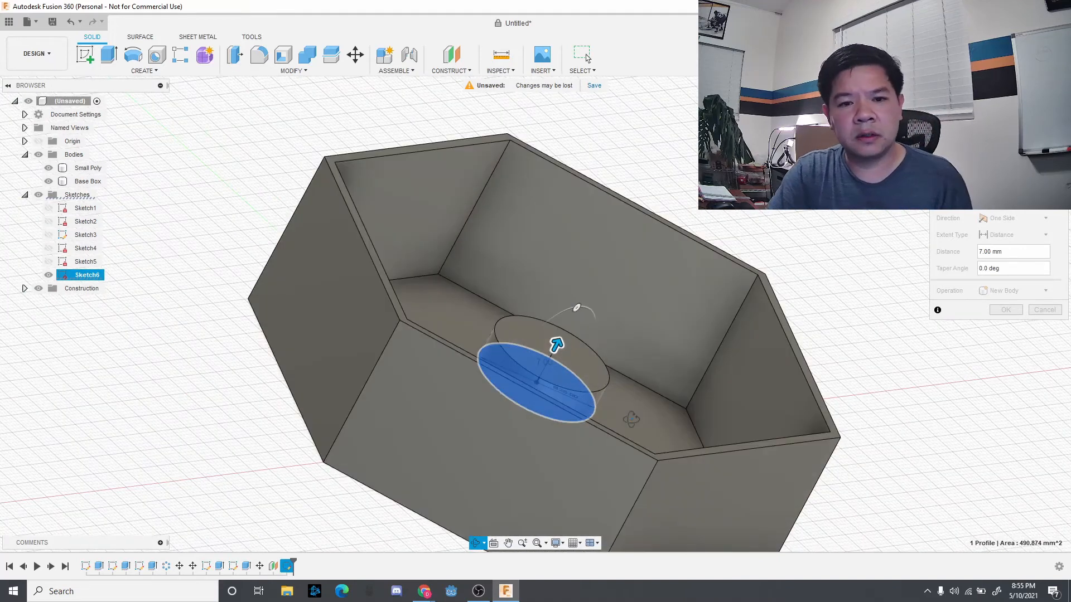
Section the model through the YZ plane to examine how the new disc meets the top of the Small Poly ring
{"action": "left_click", "coordinate": [502, 55]}
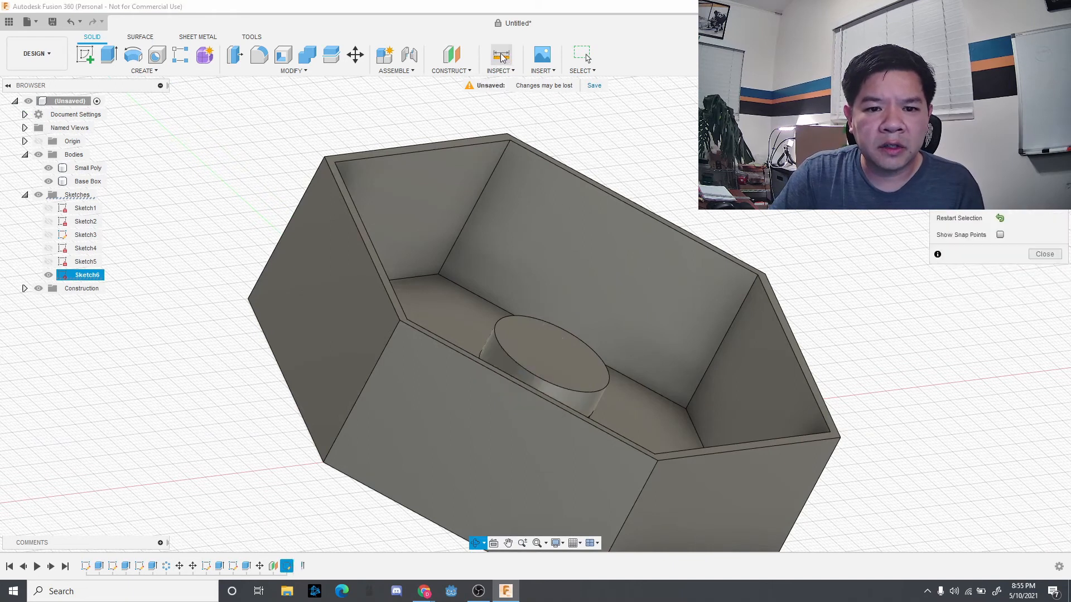
{"action": "left_click", "coordinate": [498, 71]}
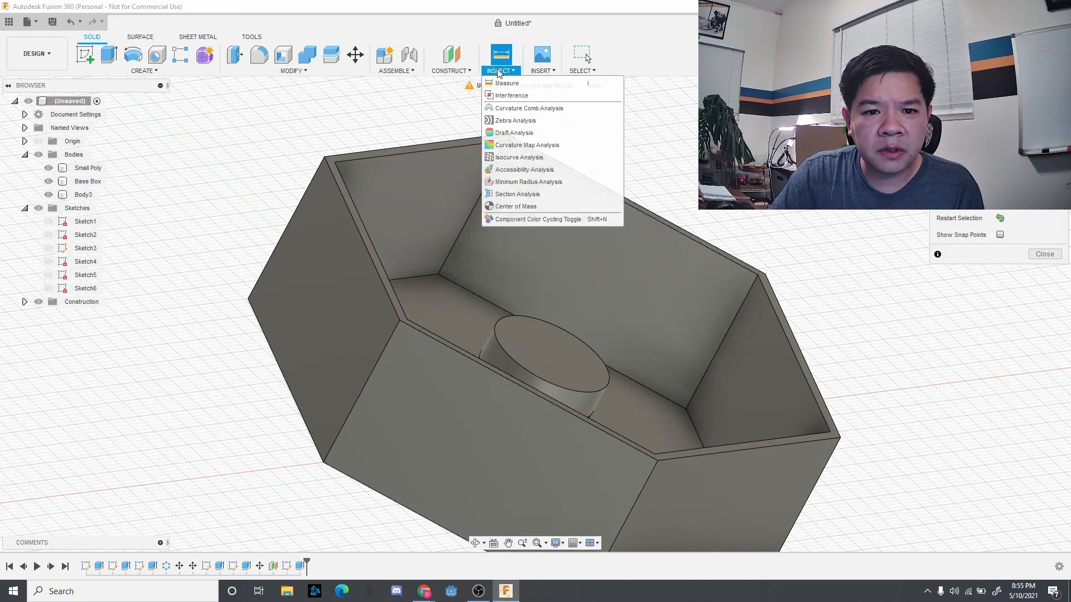
{"action": "left_click", "coordinate": [520, 193]}
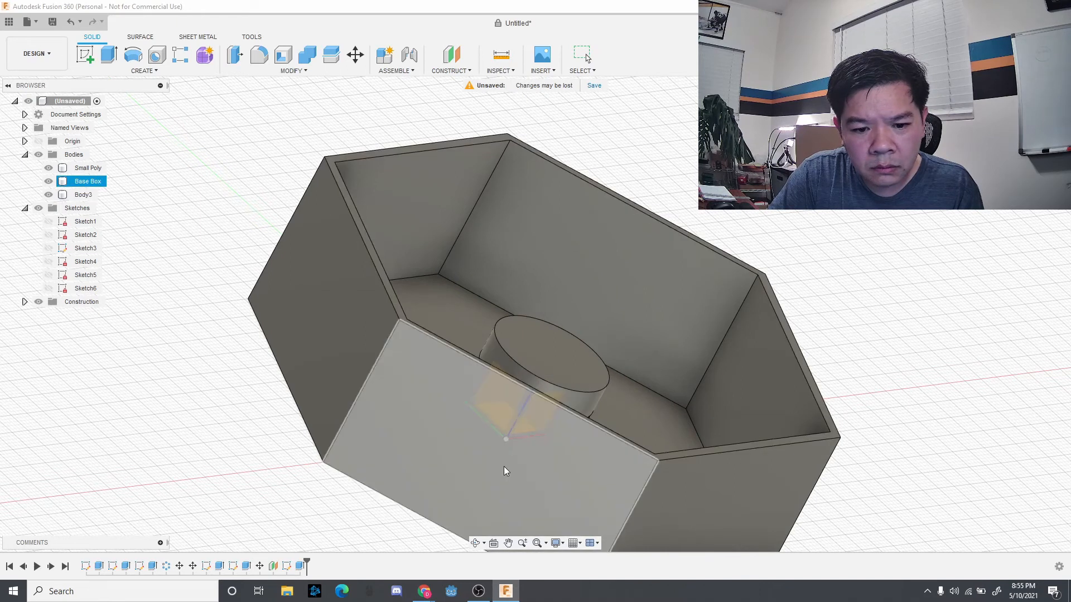
{"action": "left_click", "coordinate": [475, 542]}
{"action": "left_click_drag", "start_coordinate": [640, 428], "coordinate": [597, 412]}
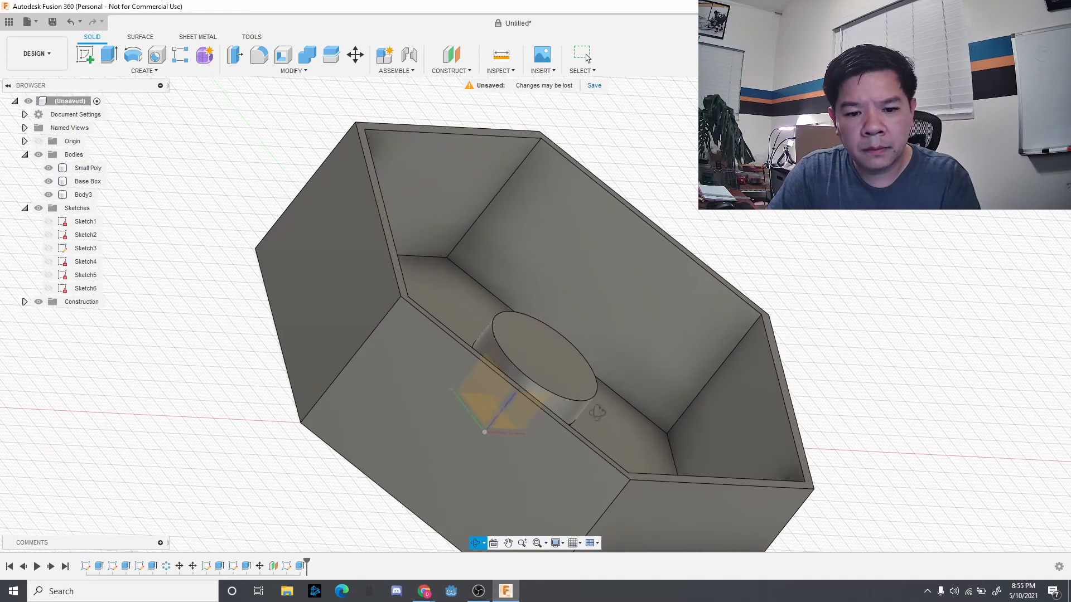
{"action": "left_click_drag", "start_coordinate": [477, 531], "coordinate": [547, 393]}
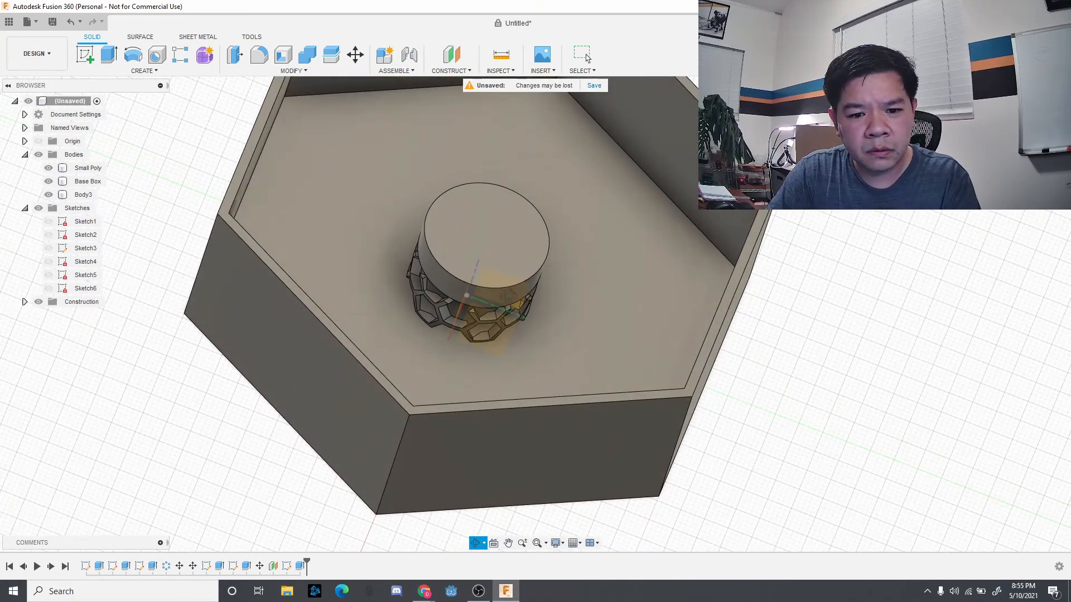
{"action": "key", "text": "Escape"}
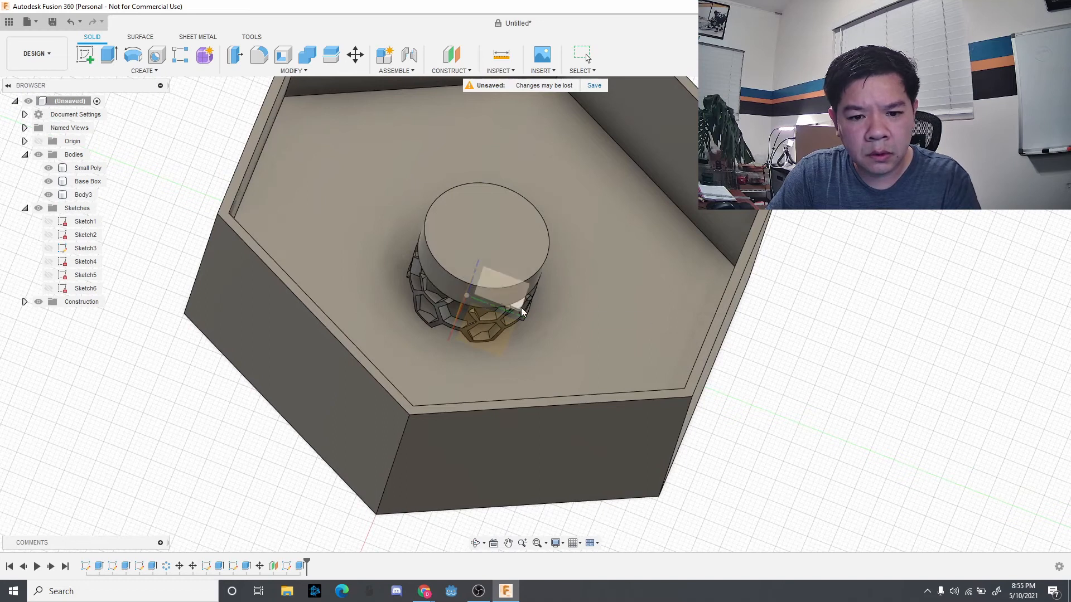
{"action": "left_click", "coordinate": [521, 308]}
{"action": "left_click", "coordinate": [522, 308]}
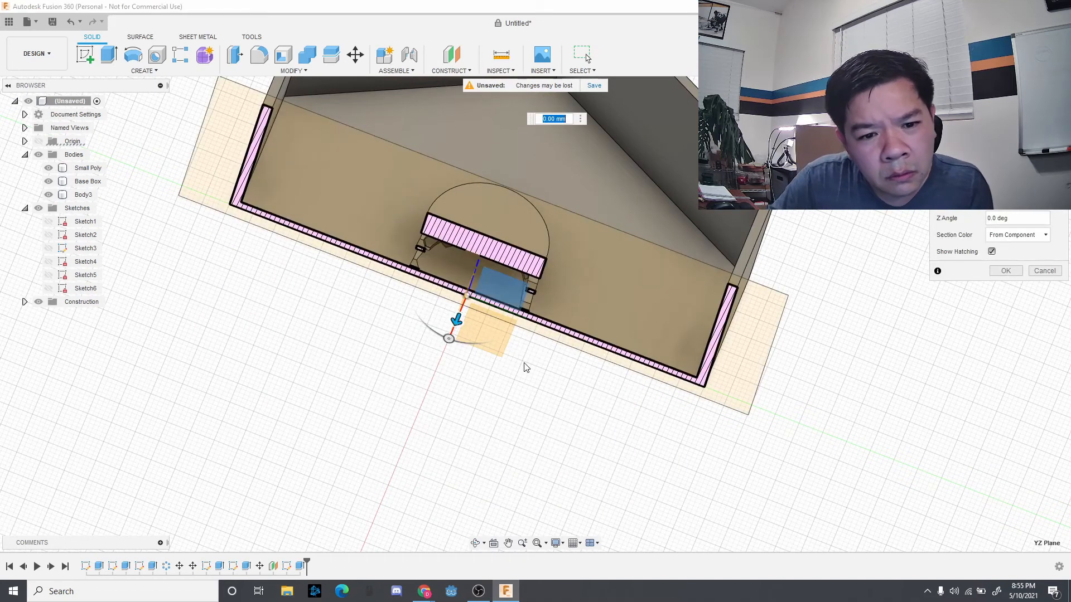
{"action": "scroll", "coordinate": [527, 370], "scroll_direction": "up", "scroll_amount": 4}
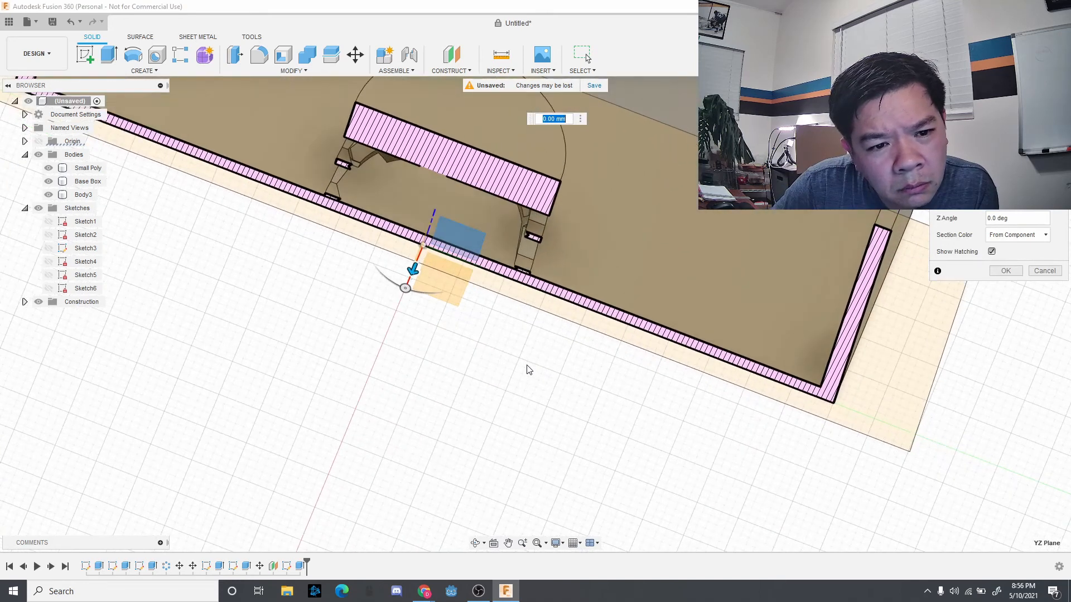
{"action": "scroll", "coordinate": [529, 370], "scroll_direction": "down", "scroll_amount": 4}
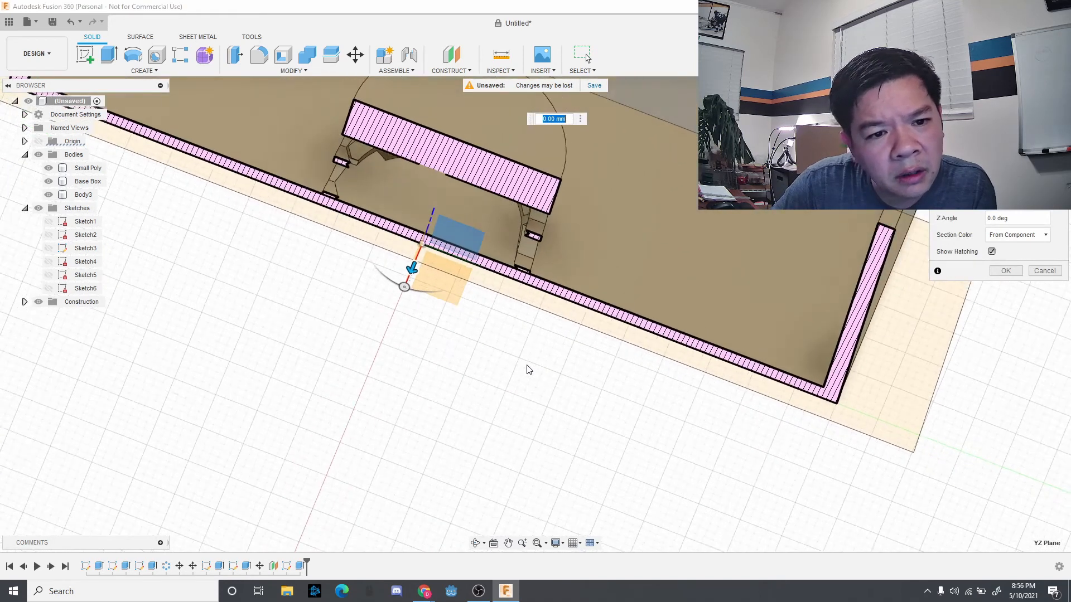
{"action": "key", "text": "Escape"}
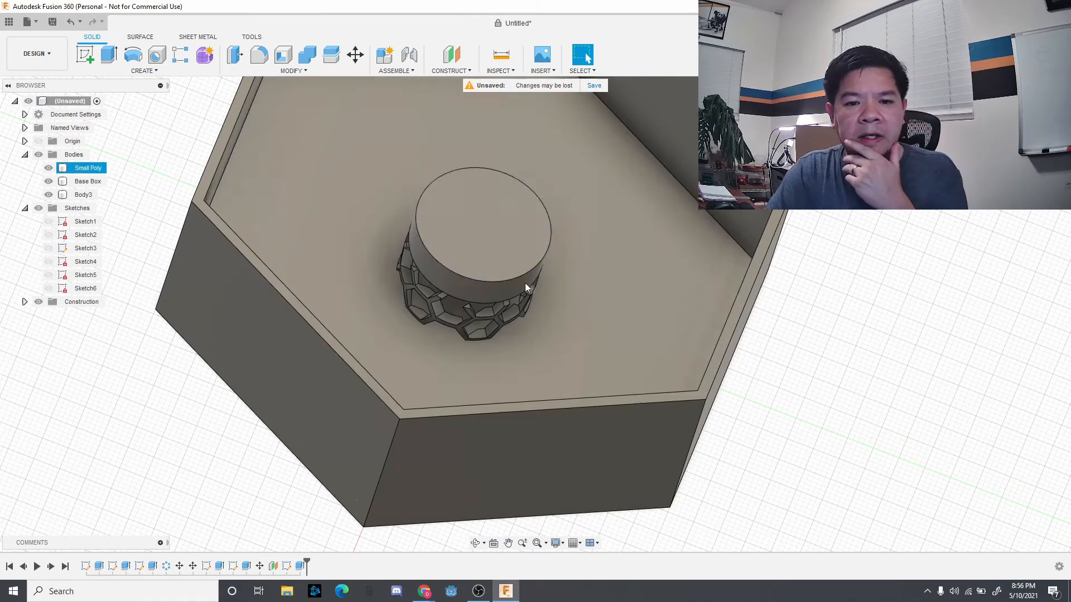
Edit the extrusion of the 25 mm disc above the ring to make the disc taller
{"action": "left_click", "coordinate": [499, 257]}
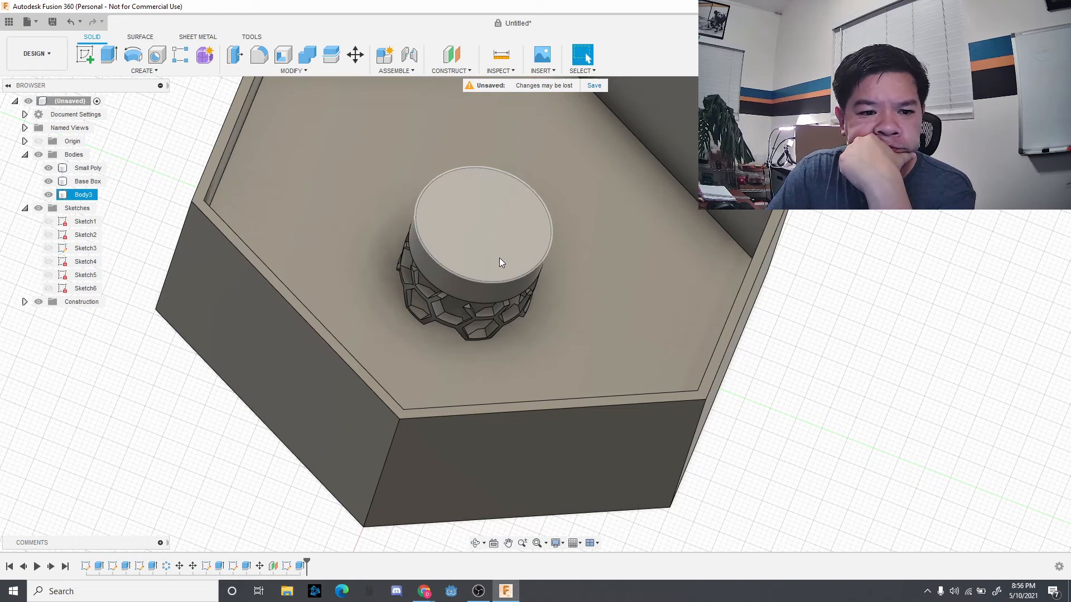
{"action": "left_click", "coordinate": [499, 263]}
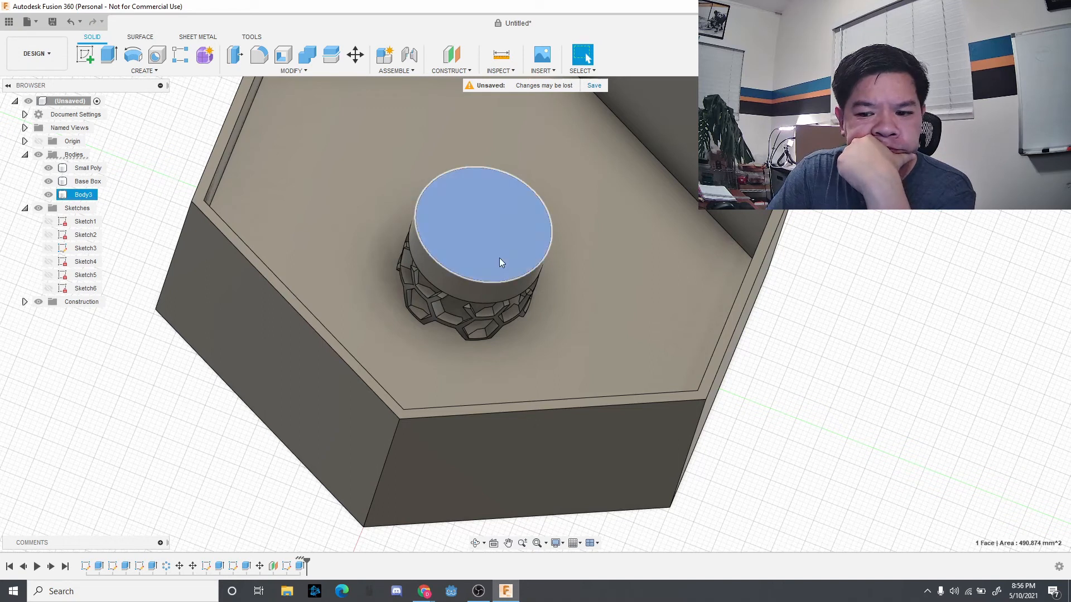
{"action": "right_click", "coordinate": [300, 567]}
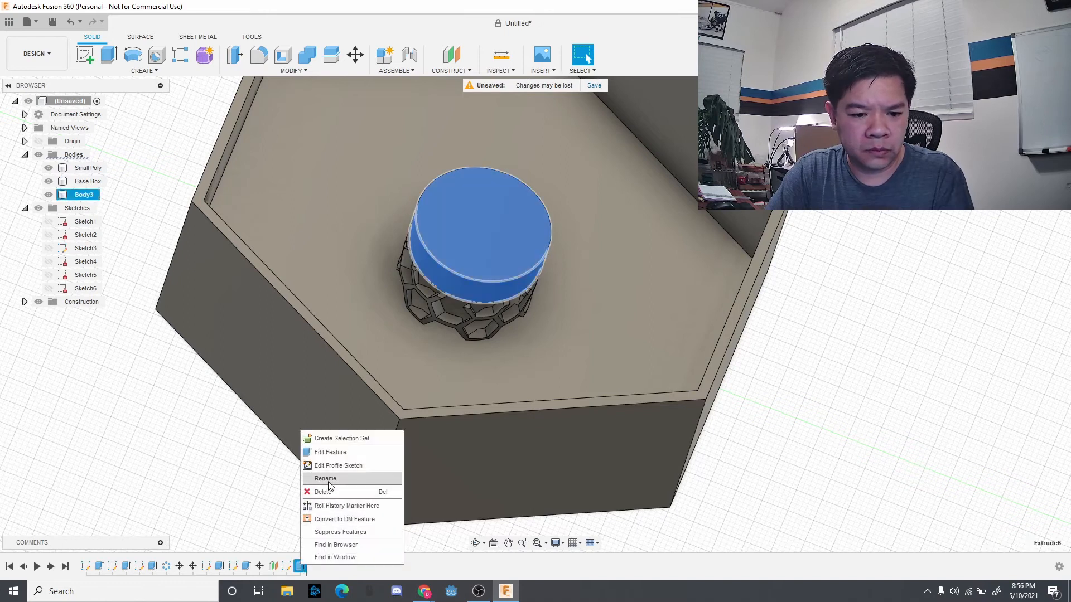
{"action": "left_click", "coordinate": [337, 453]}
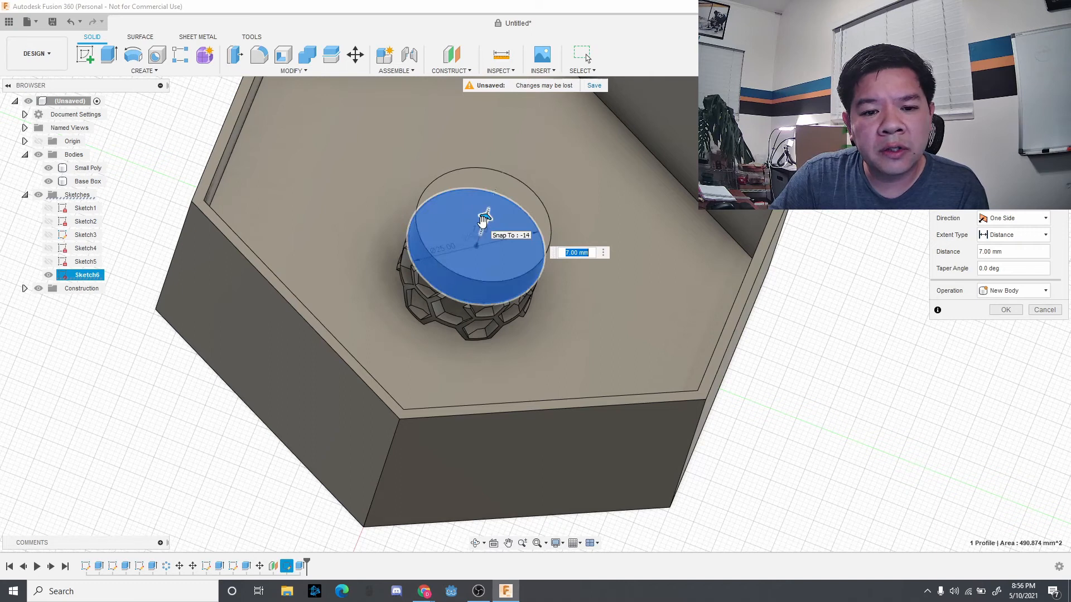
{"action": "left_click", "coordinate": [484, 220]}
{"action": "key", "text": "Return"}
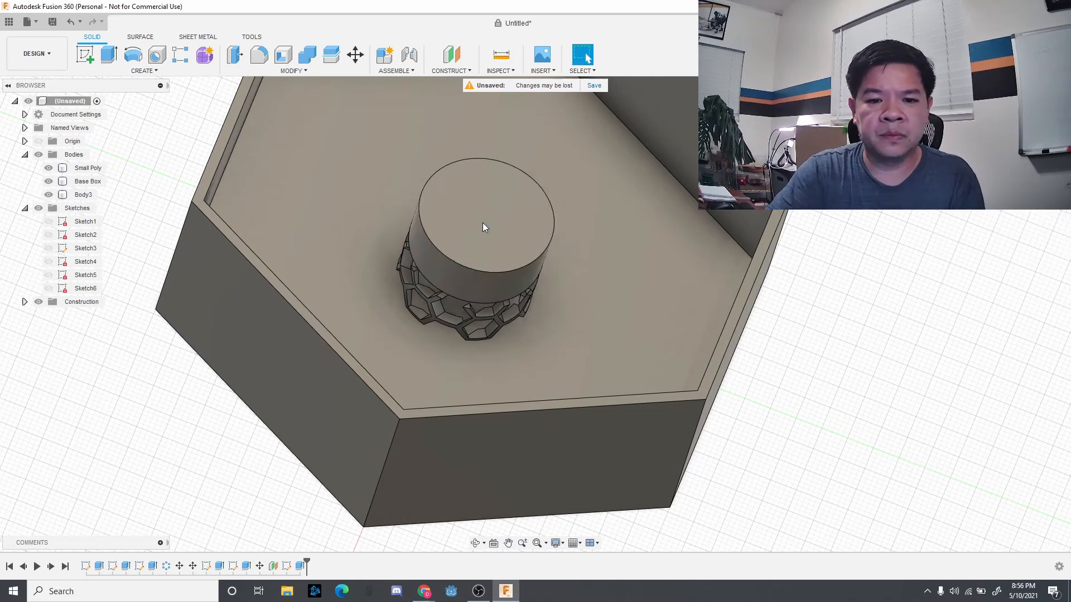
{"action": "left_click", "coordinate": [483, 223]}
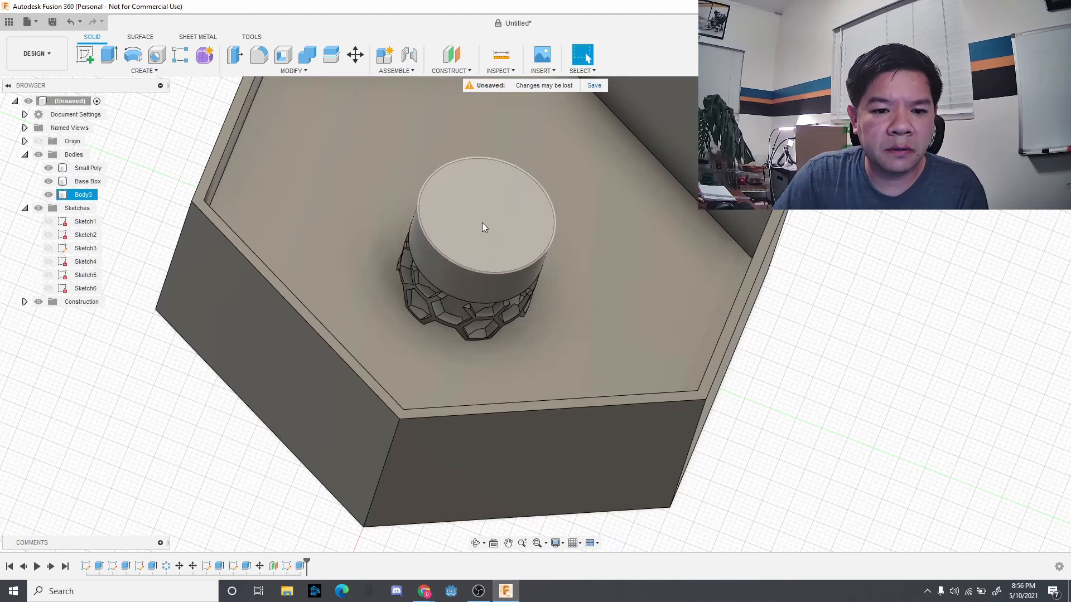
{"action": "left_click", "coordinate": [560, 315]}
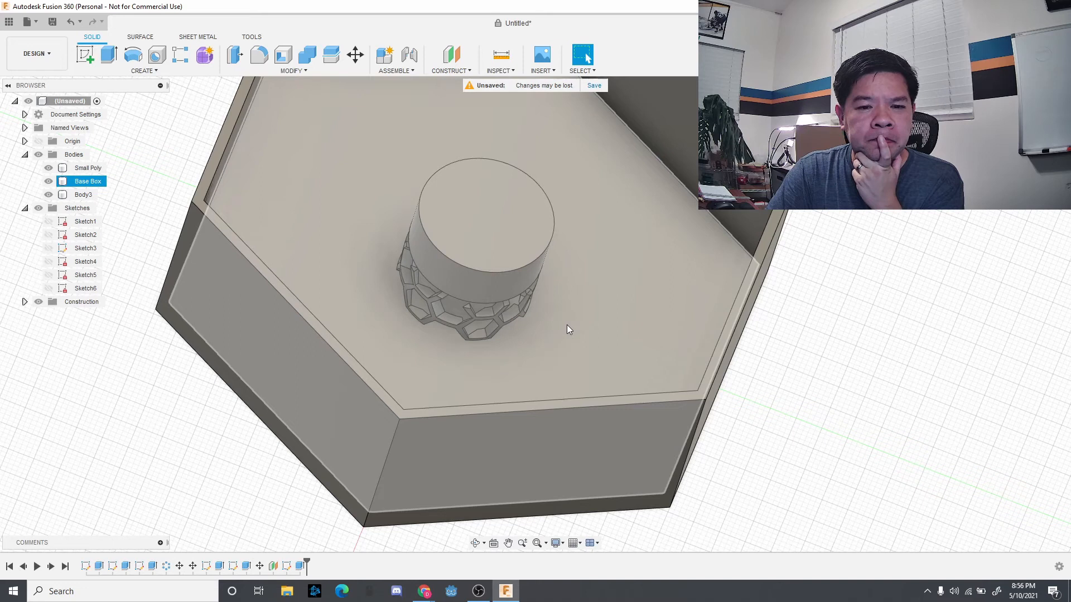
Create a construction plane offset 50 mm above the XY origin plane
{"action": "scroll", "coordinate": [567, 324], "scroll_direction": "down", "scroll_amount": 5}
{"action": "scroll", "coordinate": [570, 333], "scroll_direction": "down", "scroll_amount": 1}
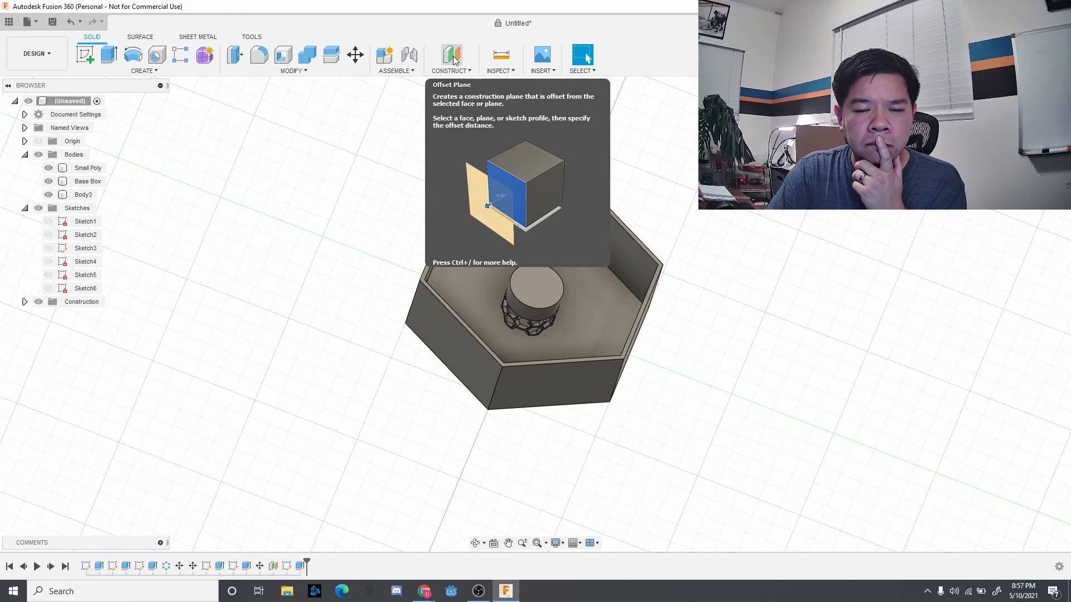
{"action": "left_click", "coordinate": [455, 60]}
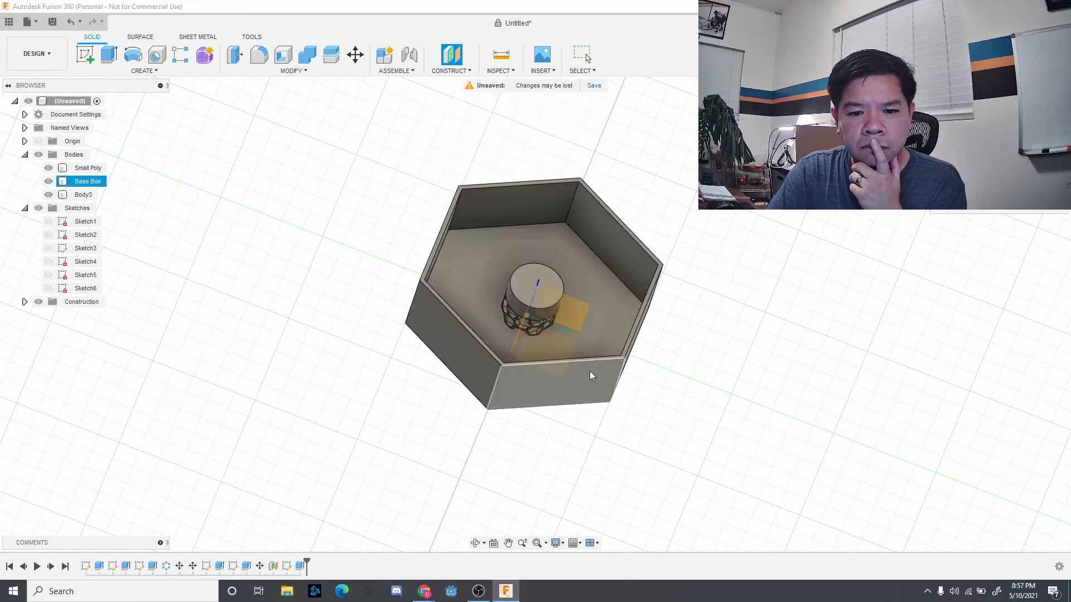
{"action": "scroll", "coordinate": [589, 371], "scroll_direction": "down", "scroll_amount": 1}
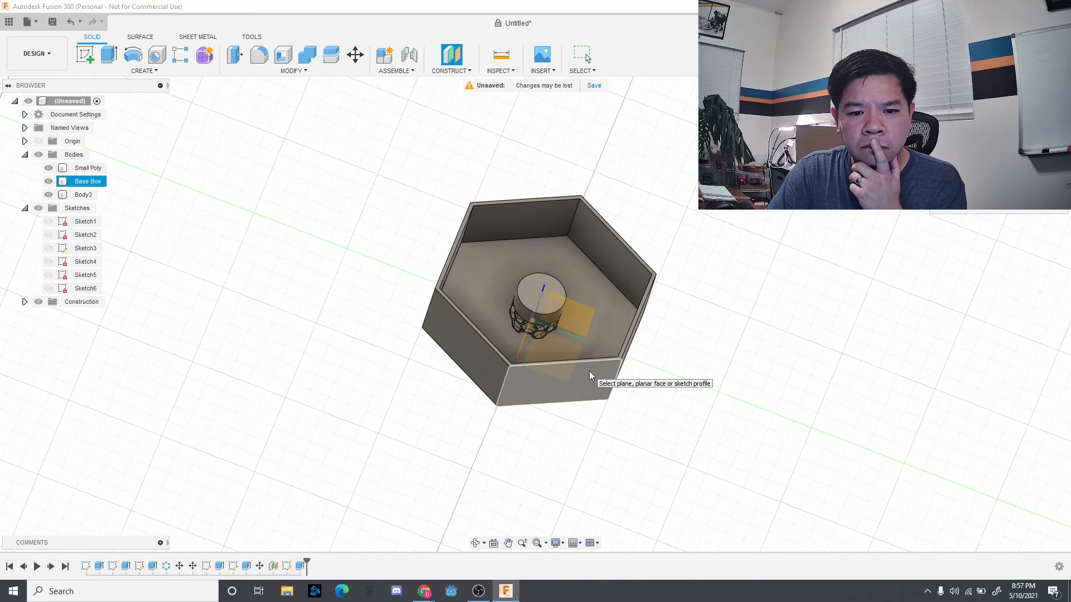
{"action": "left_click", "coordinate": [474, 544]}
{"action": "left_click_drag", "start_coordinate": [552, 478], "coordinate": [557, 401]}
{"action": "key", "text": "Escape"}
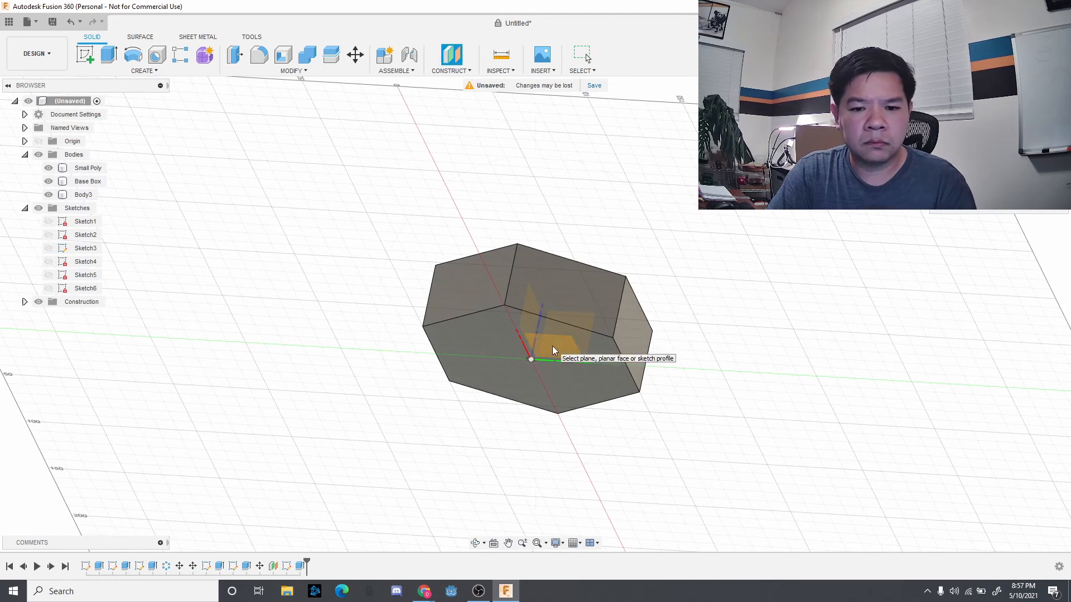
{"action": "left_click", "coordinate": [554, 355]}
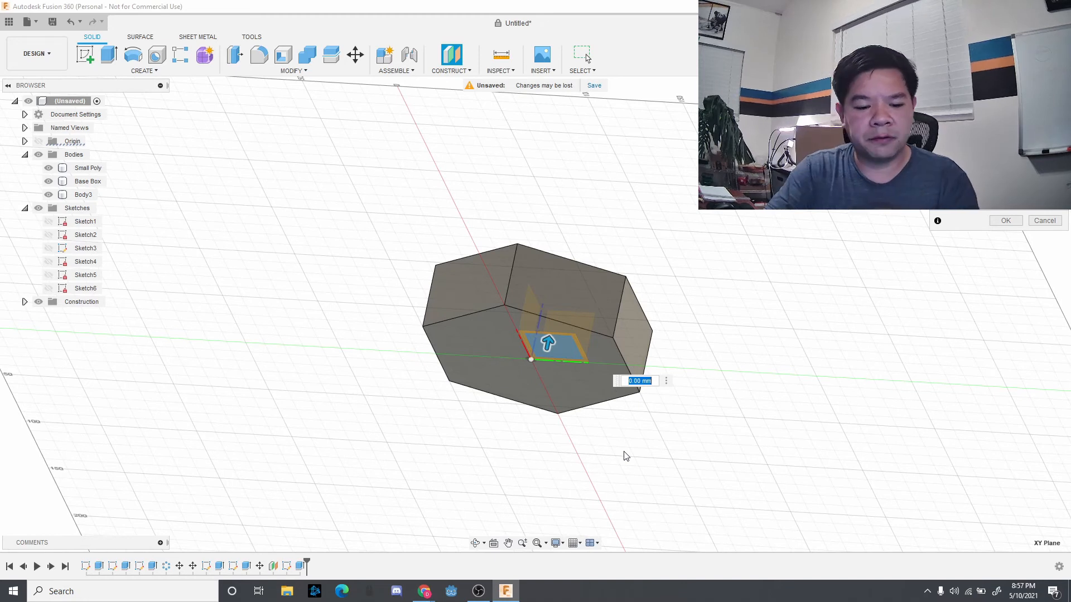
{"action": "type", "text": "50"}
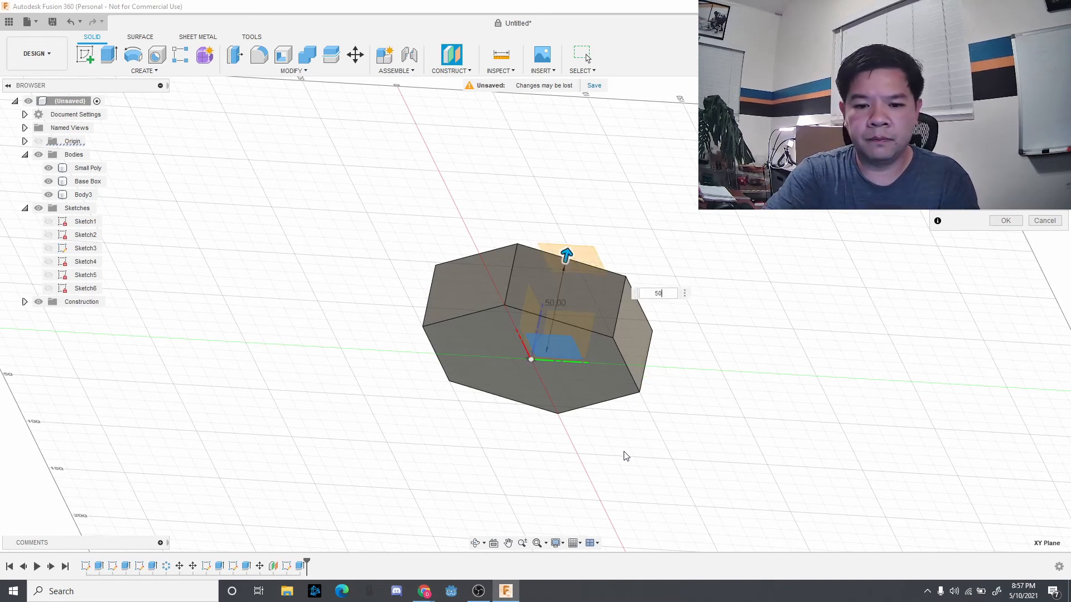
{"action": "key", "text": "Return"}
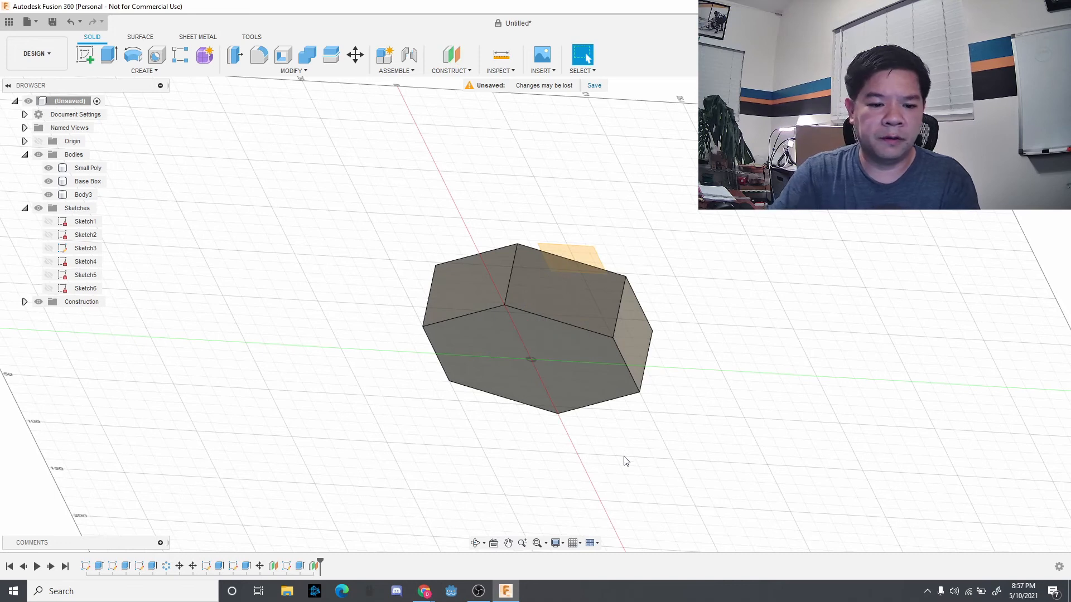
Switch to Chrome, convert 50 millimetres to inches in the Bing unit converter, and return to Fusion 360
{"action": "mouse_move", "coordinate": [418, 592]}
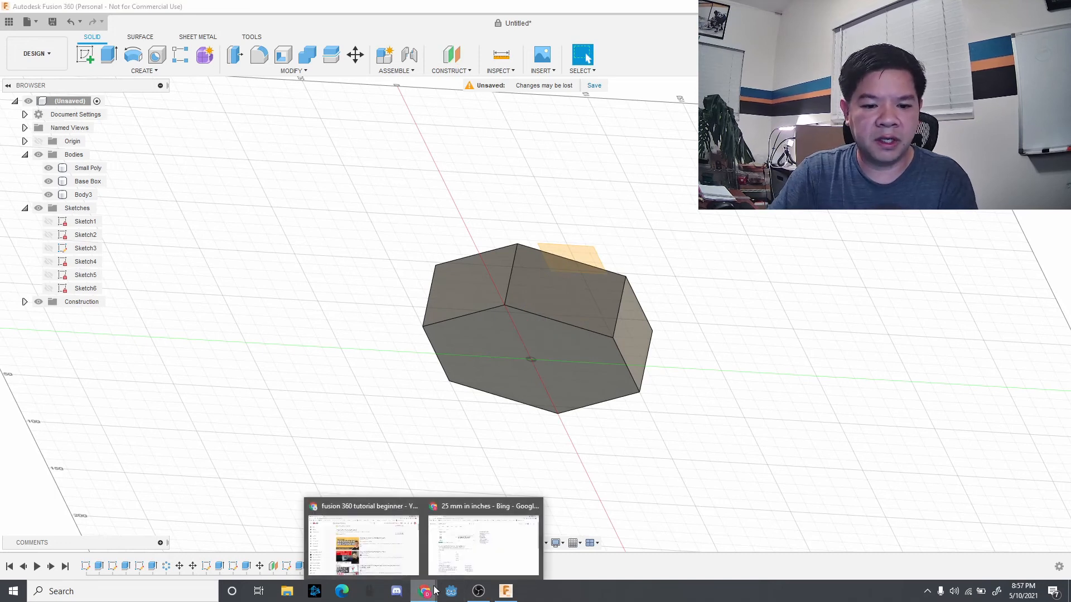
{"action": "left_click", "coordinate": [468, 558]}
{"action": "left_click_drag", "start_coordinate": [137, 215], "coordinate": [98, 217]}
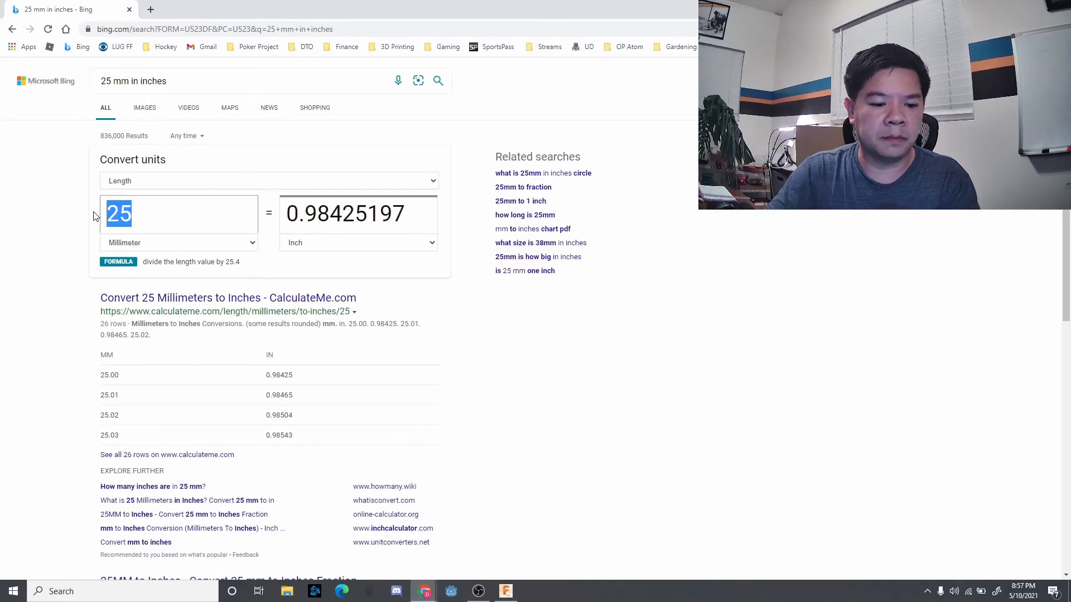
{"action": "type", "text": "50"}
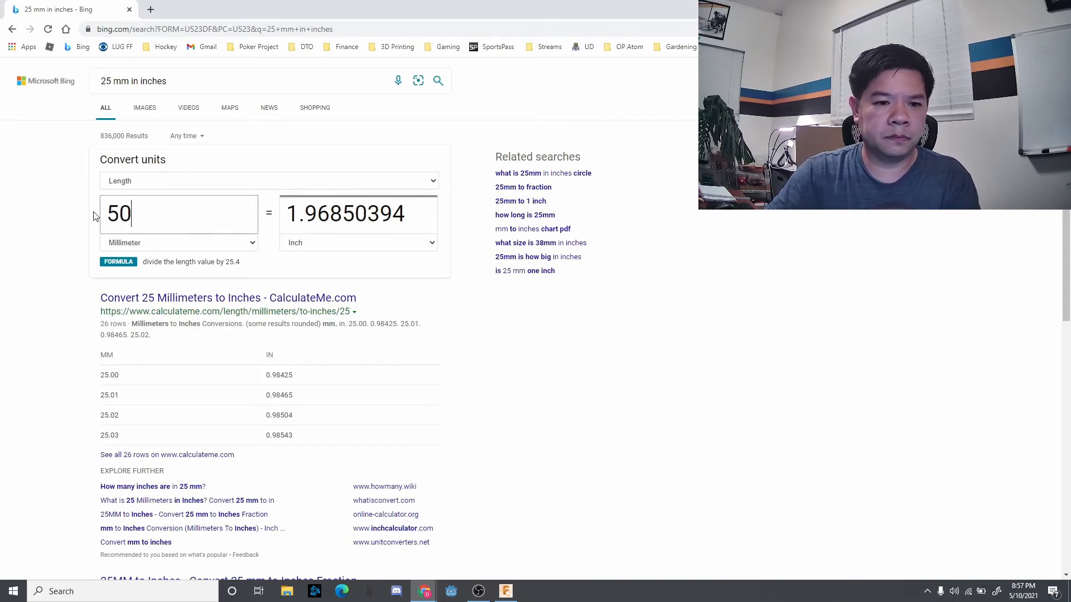
{"action": "key", "text": "Tab"}
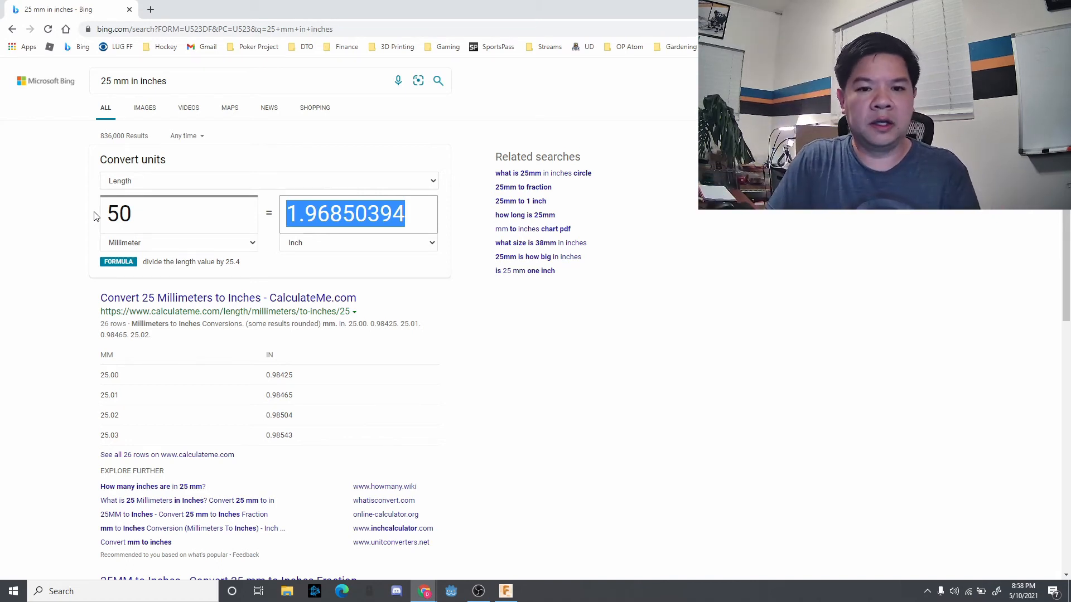
{"action": "key", "text": "alt+Tab"}
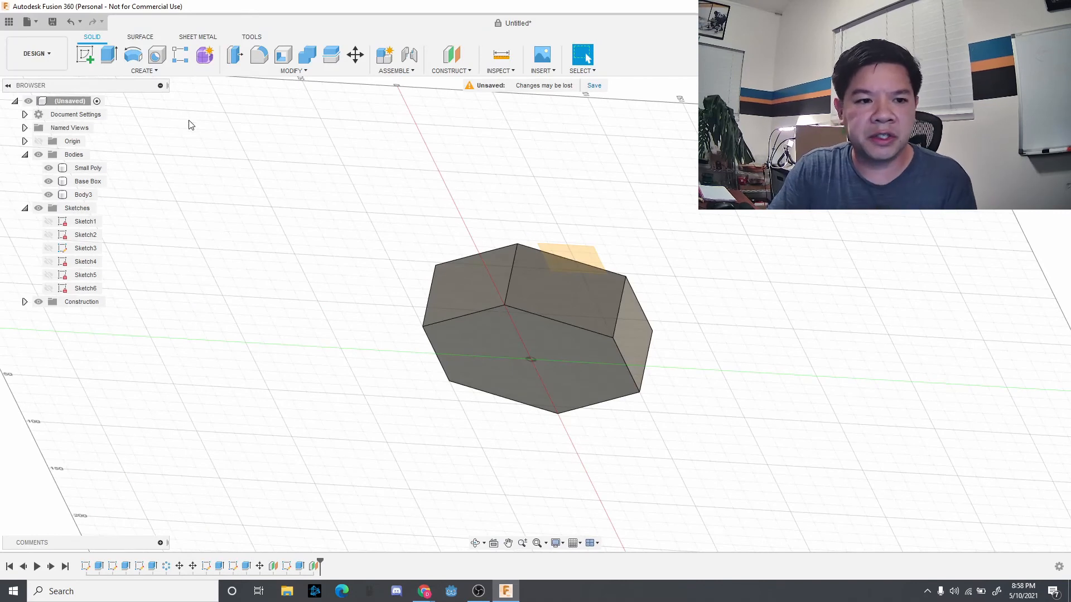
Create a new sketch on the construction plane 50 mm above the XY plane
{"action": "left_click", "coordinate": [507, 304]}
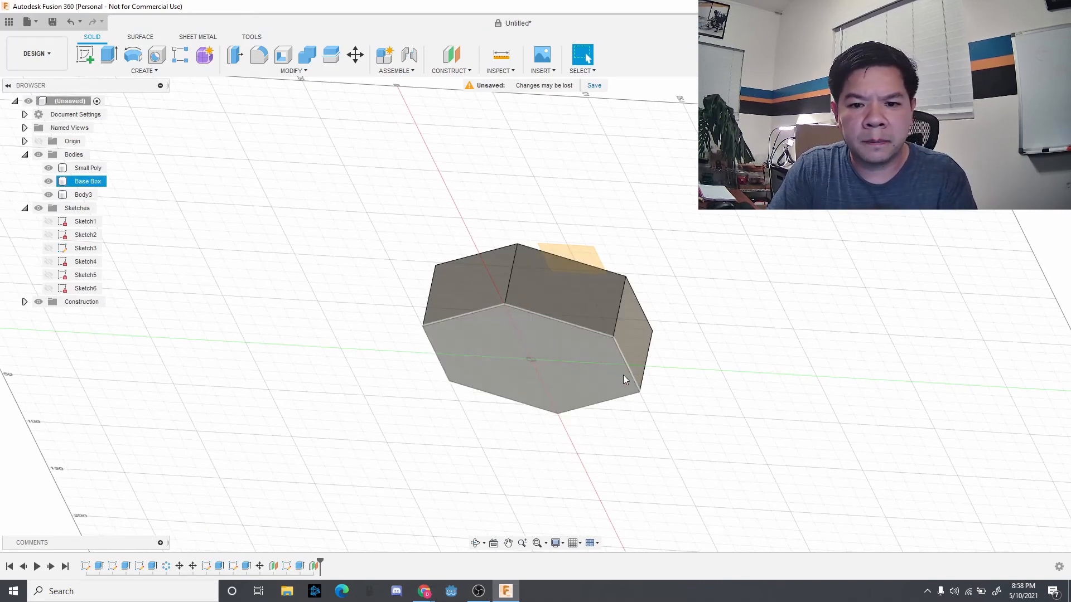
{"action": "left_click", "coordinate": [593, 261]}
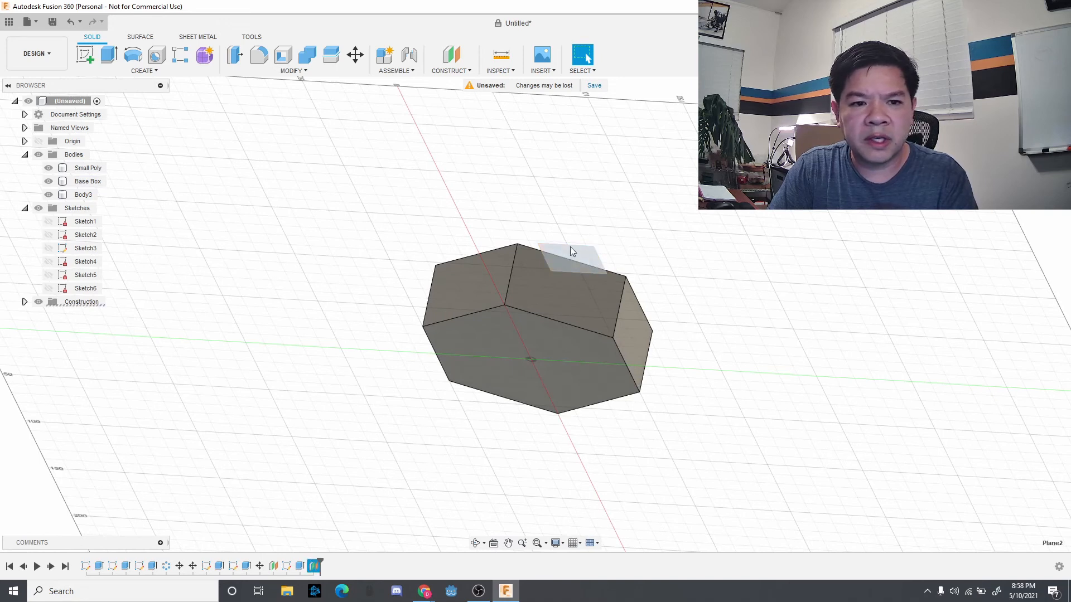
{"action": "left_click", "coordinate": [141, 70]}
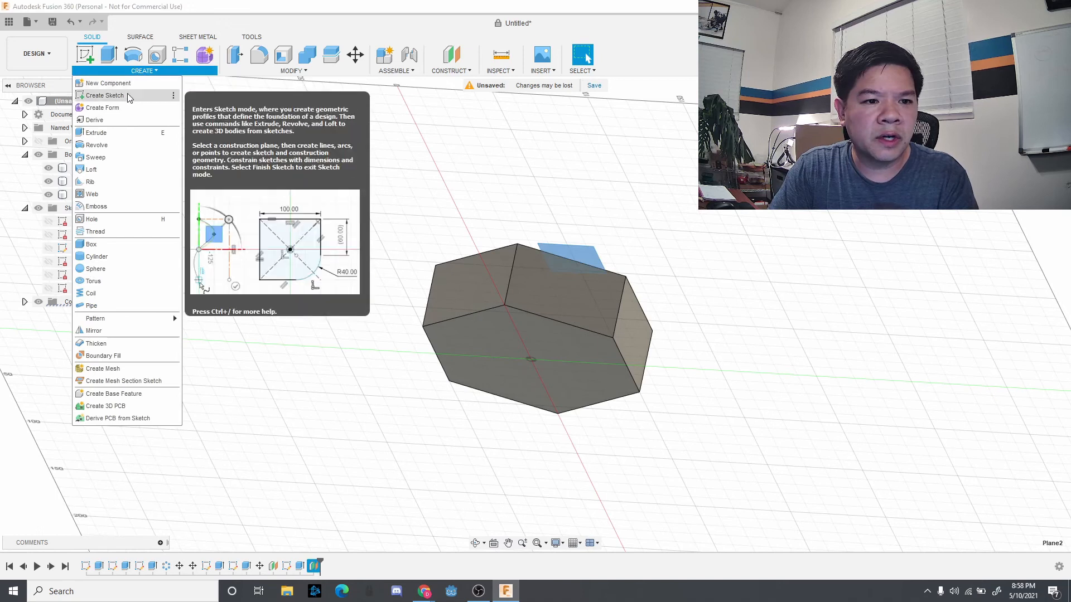
{"action": "left_click", "coordinate": [128, 95]}
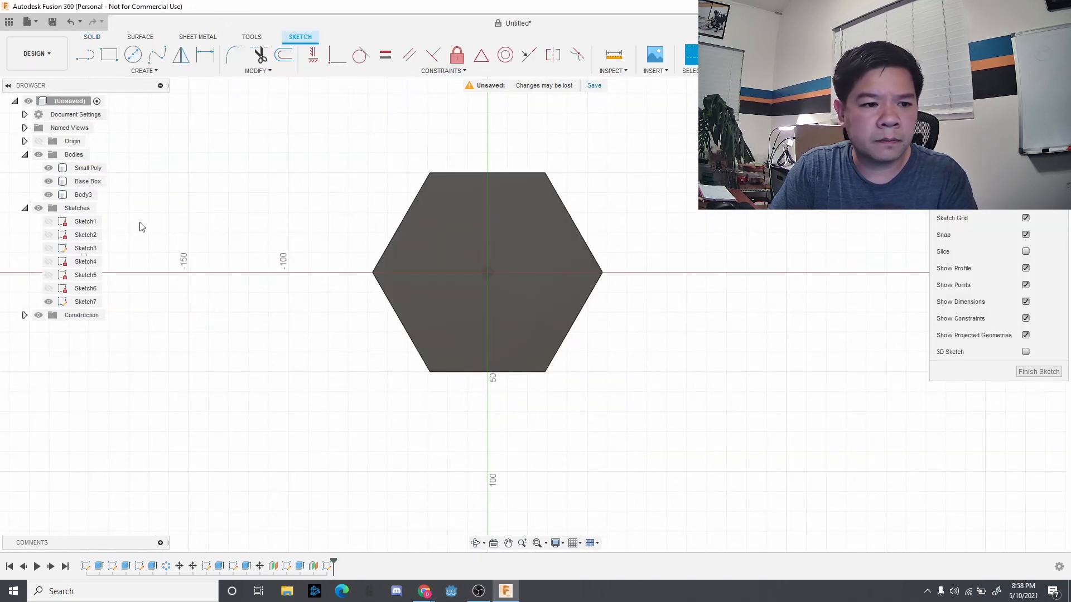
Hide the Base Box, Body3 and Small Poly bodies, and show all three again
{"action": "left_click", "coordinate": [48, 182]}
{"action": "left_click", "coordinate": [46, 197]}
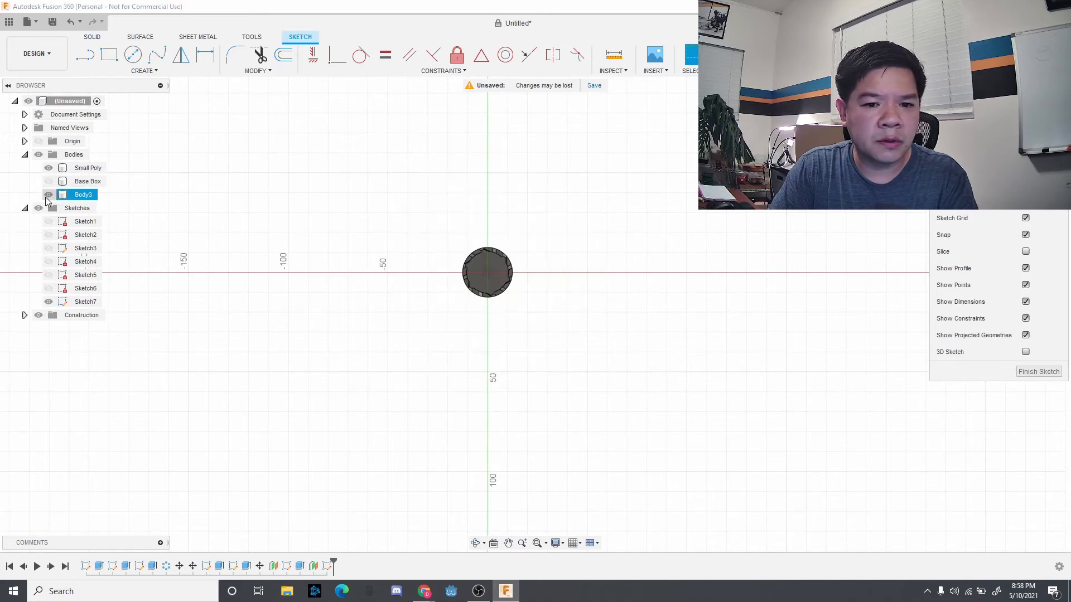
{"action": "left_click", "coordinate": [48, 195]}
{"action": "left_click", "coordinate": [49, 168]}
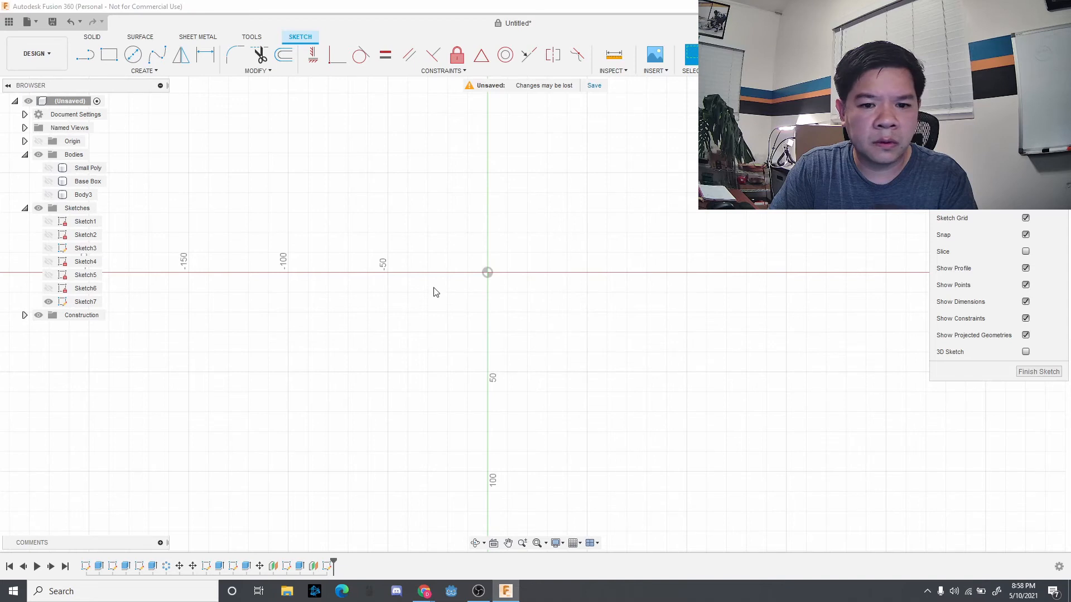
{"action": "left_click", "coordinate": [49, 195]}
{"action": "left_click", "coordinate": [49, 181]}
{"action": "left_click", "coordinate": [48, 168]}
Sketch a 90 mm diameter circle centred on the origin on the plane above the Base Box
{"action": "left_click", "coordinate": [474, 543]}
{"action": "left_click_drag", "start_coordinate": [562, 473], "coordinate": [638, 388]}
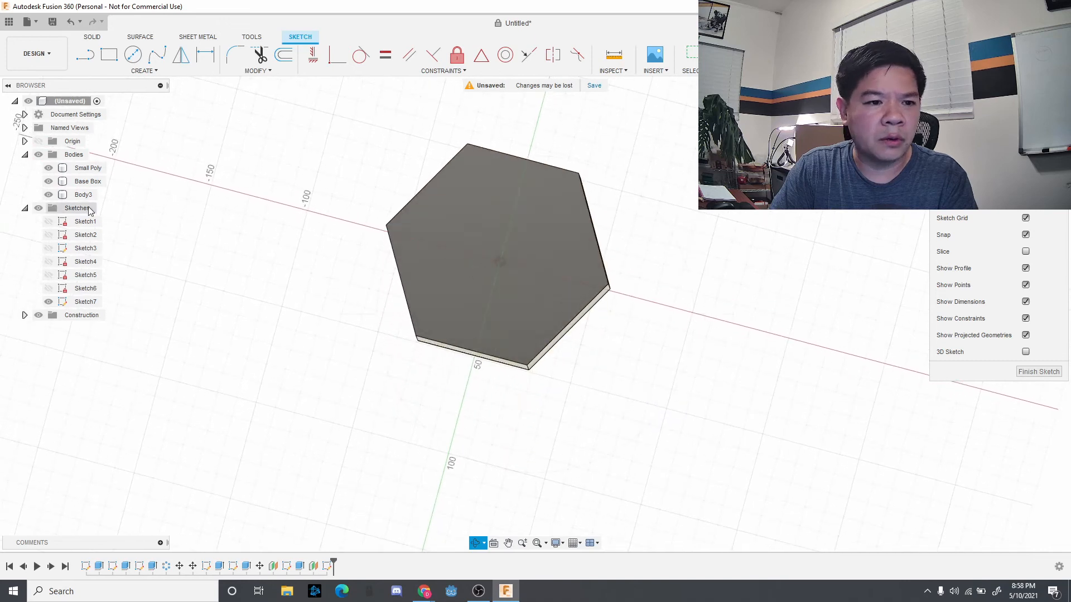
{"action": "left_click", "coordinate": [141, 72]}
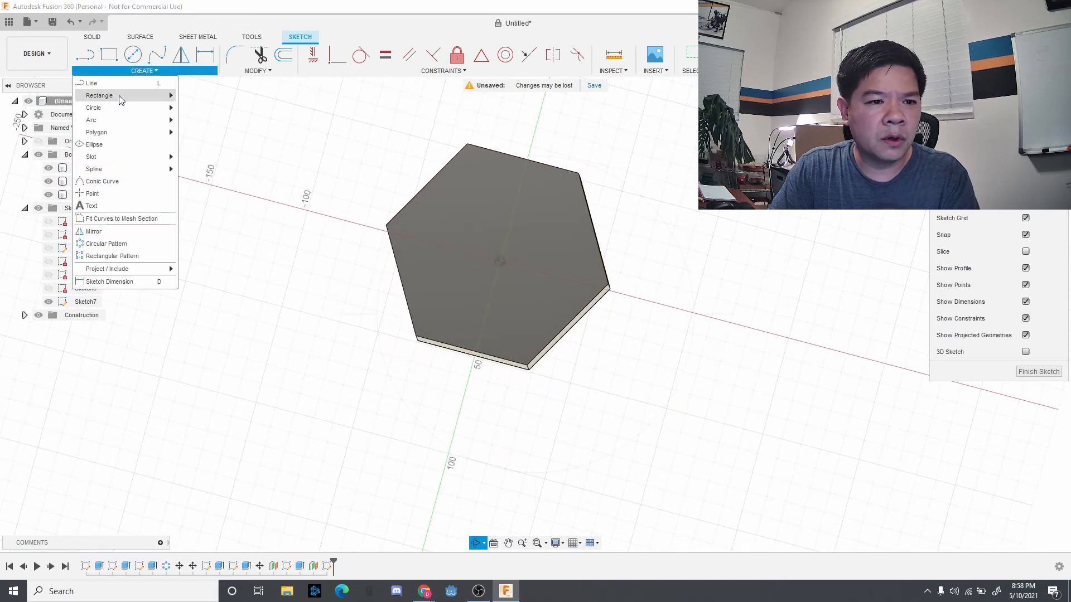
{"action": "left_click", "coordinate": [347, 191]}
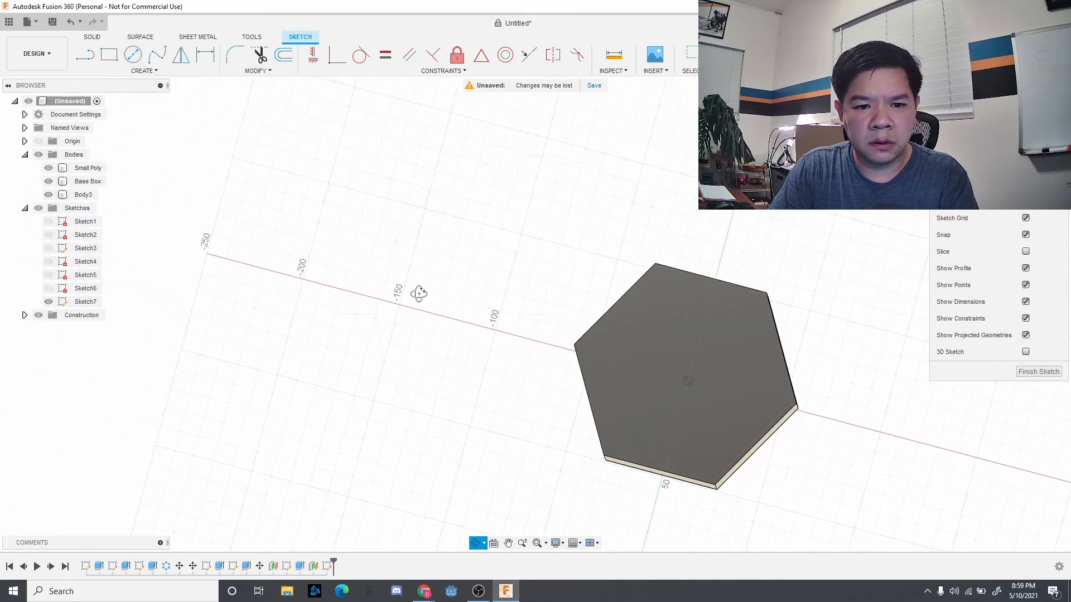
{"action": "key", "text": "c"}
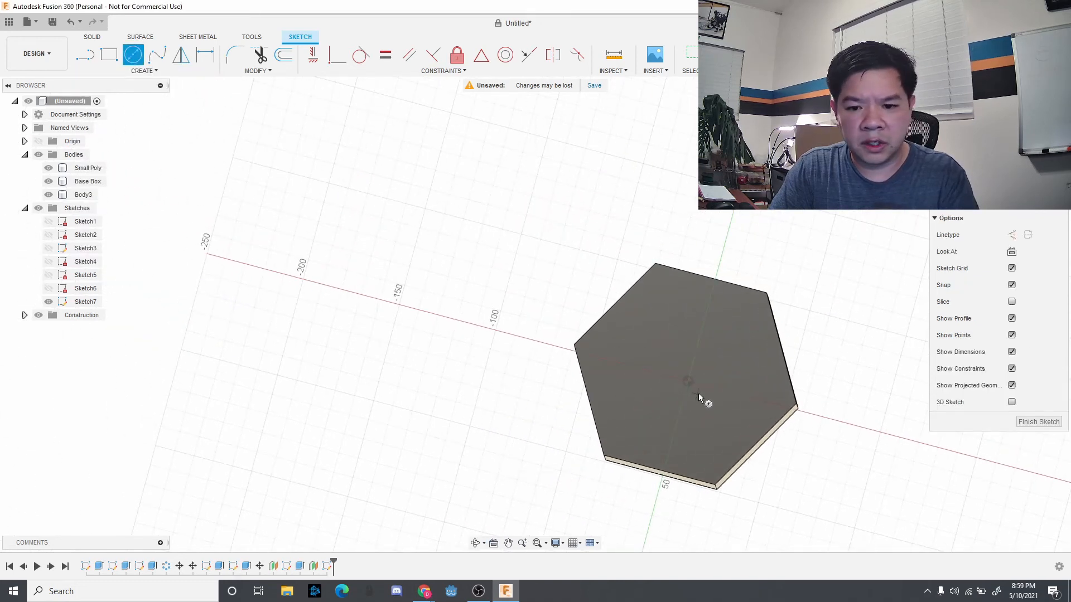
{"action": "left_click", "coordinate": [688, 381]}
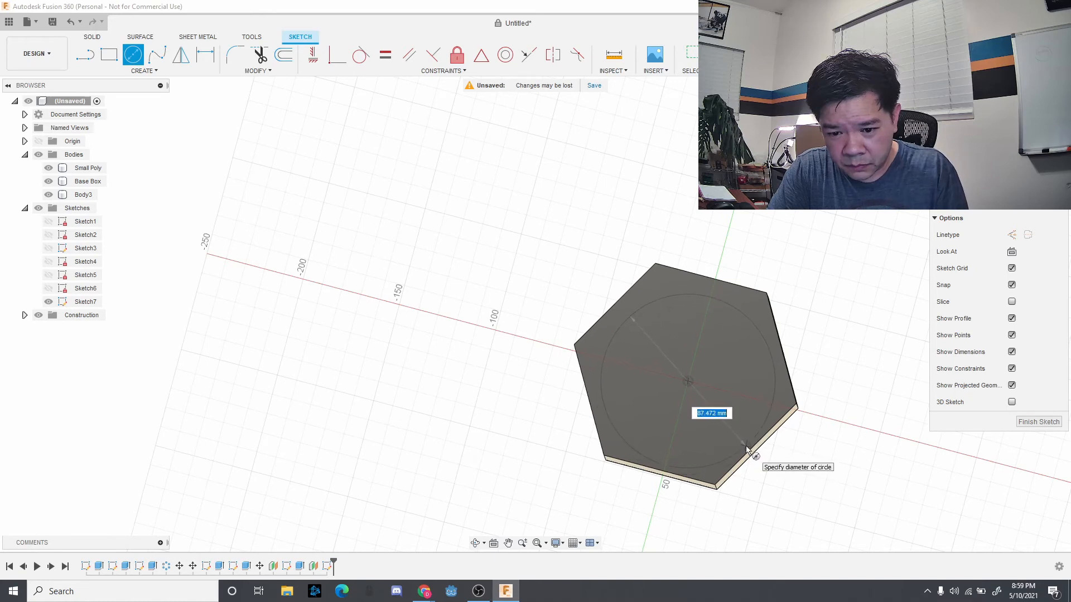
{"action": "type", "text": "80"}
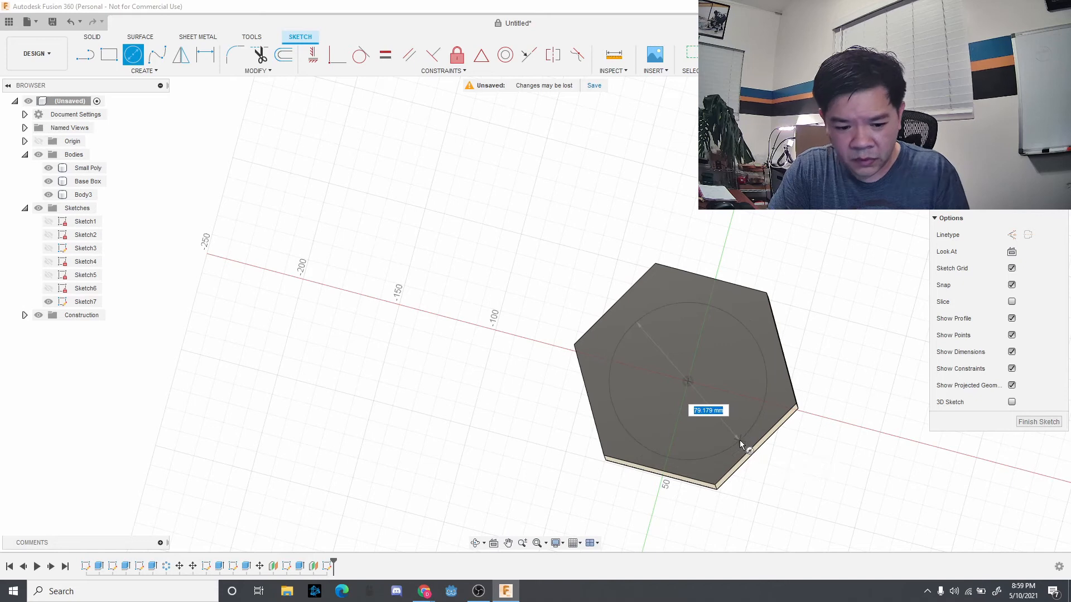
{"action": "key", "text": "Tab"}
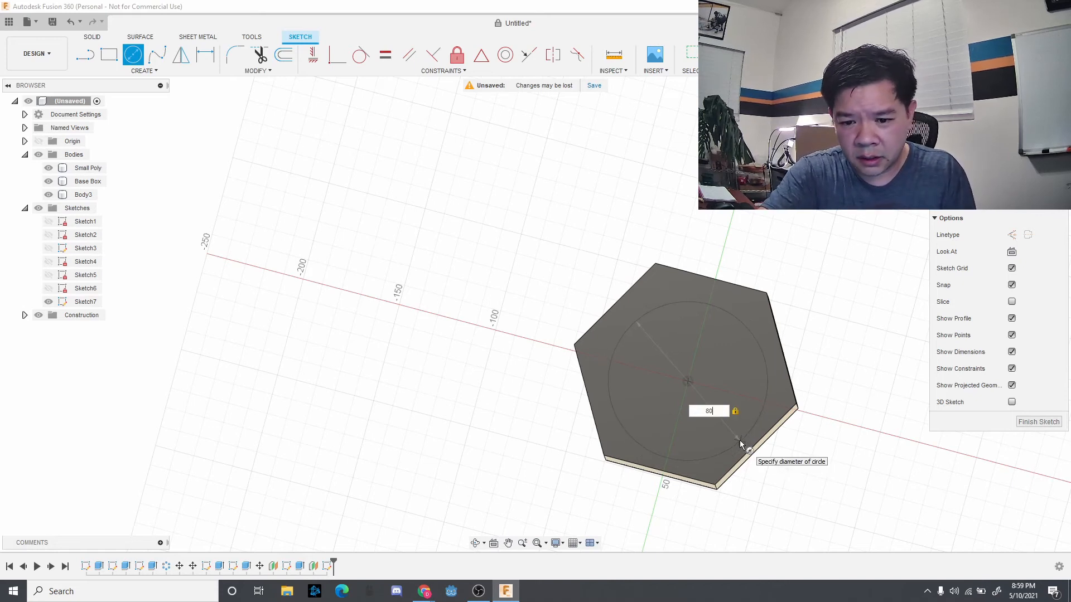
{"action": "type", "text": "90"}
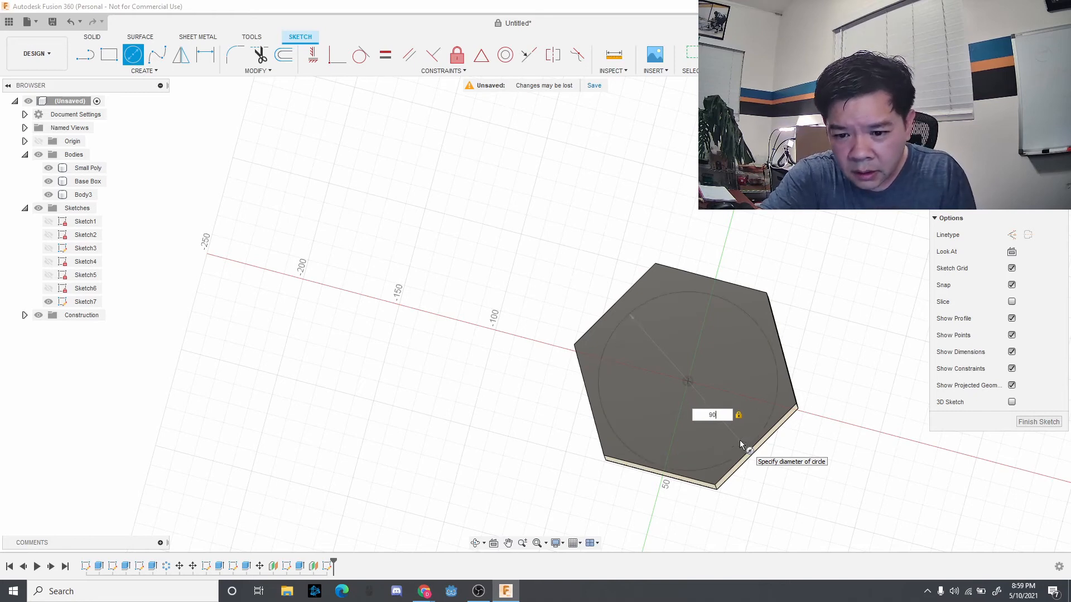
{"action": "key", "text": "Return"}
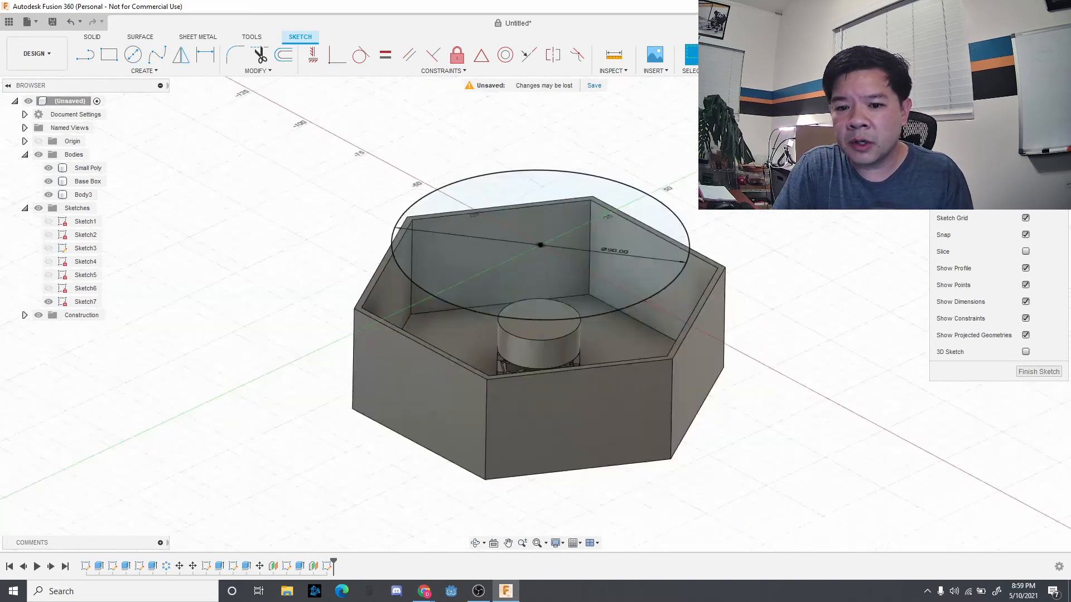
{"action": "left_click", "coordinate": [1037, 102]}
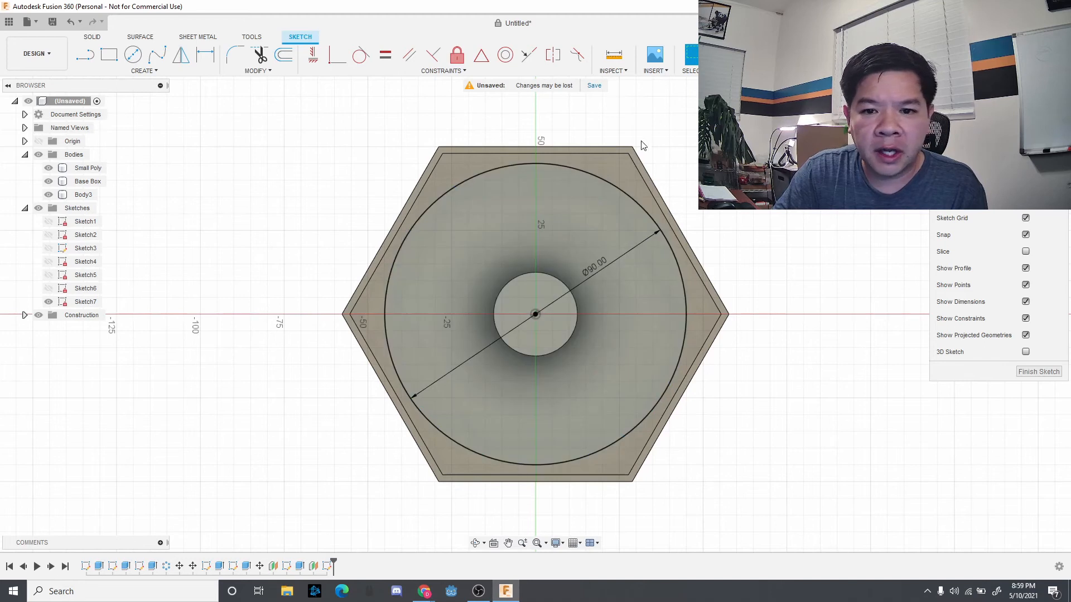
Extrude the 90 mm circle profile above the Base Box 5 mm upward as a new body
{"action": "left_click", "coordinate": [612, 165]}
{"action": "key", "text": "Escape"}
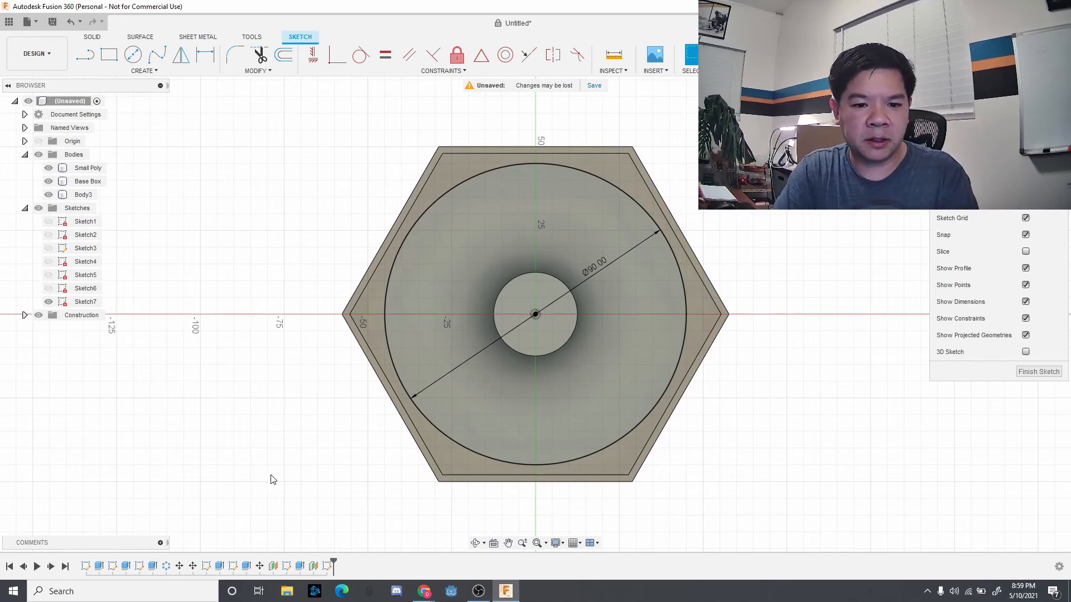
{"action": "left_click", "coordinate": [475, 542]}
{"action": "left_click_drag", "start_coordinate": [737, 523], "coordinate": [722, 440]}
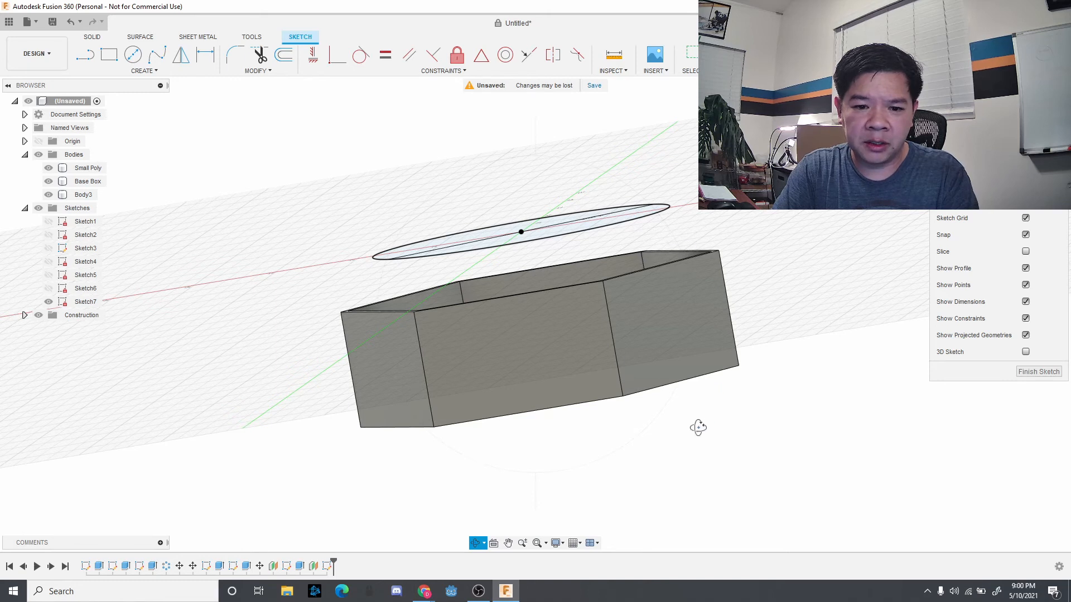
{"action": "mouse_move", "coordinate": [698, 428]}
{"action": "left_mouse_down"}
{"action": "mouse_move", "coordinate": [693, 445]}
{"action": "mouse_move", "coordinate": [688, 436]}
{"action": "left_mouse_up"}
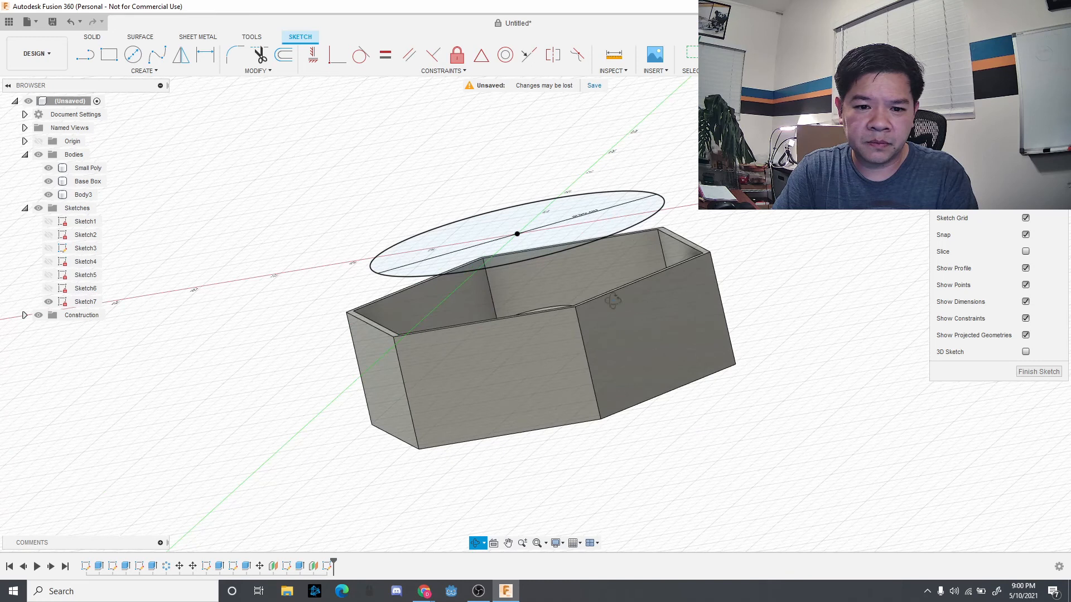
{"action": "key", "text": "Escape"}
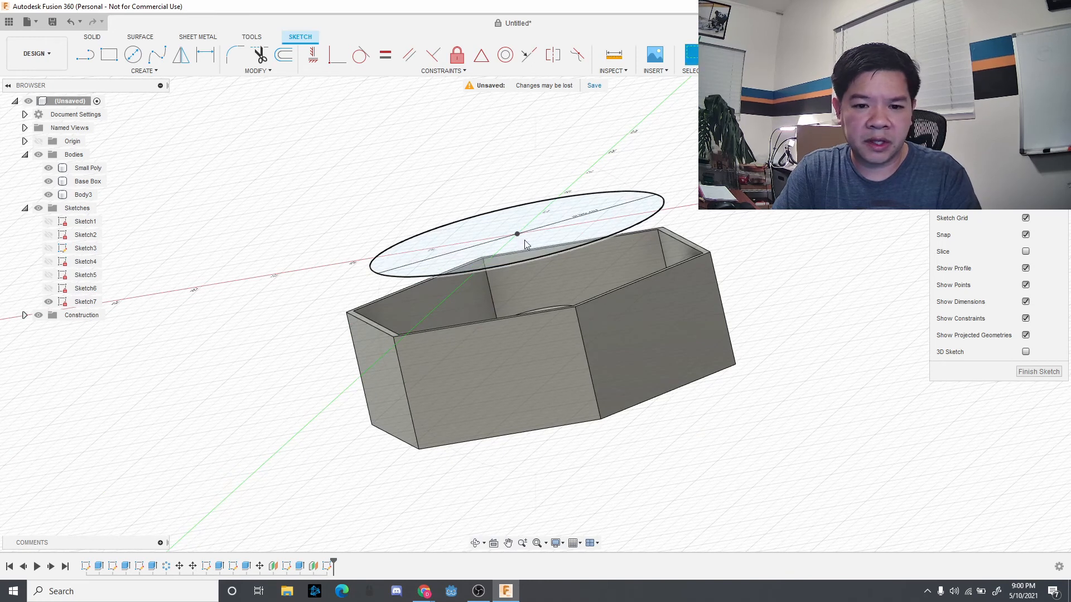
{"action": "left_click", "coordinate": [525, 242]}
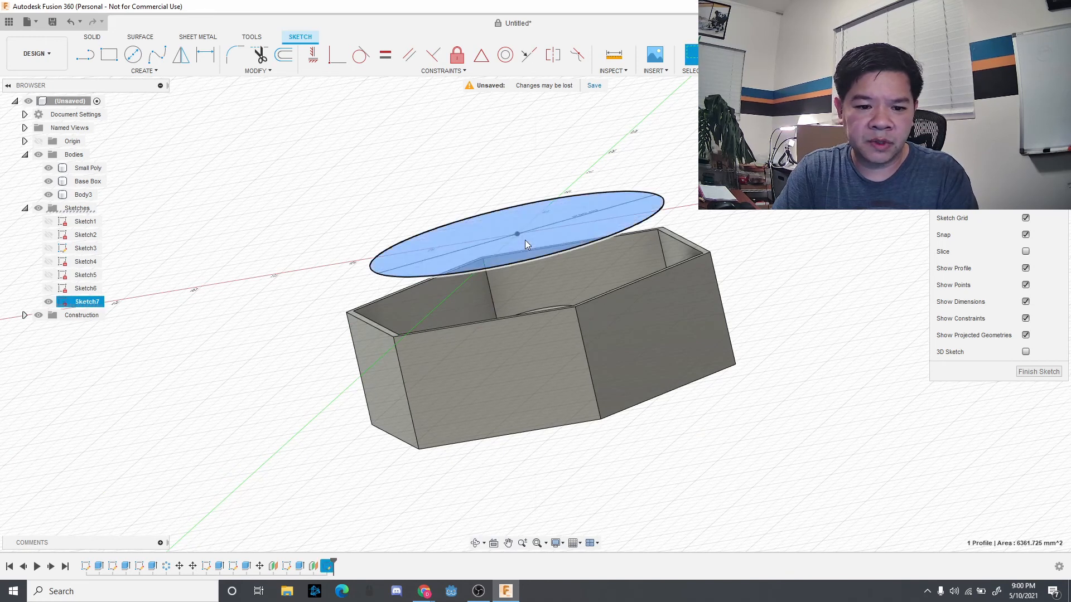
{"action": "key", "text": "e"}
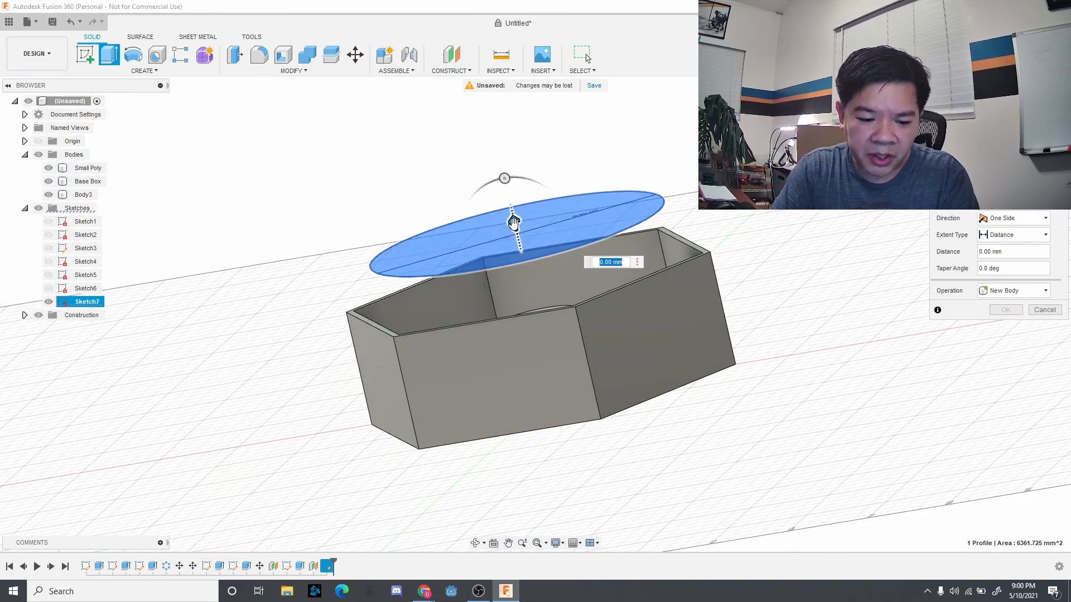
{"action": "type", "text": "5"}
{"action": "key", "text": "Return"}
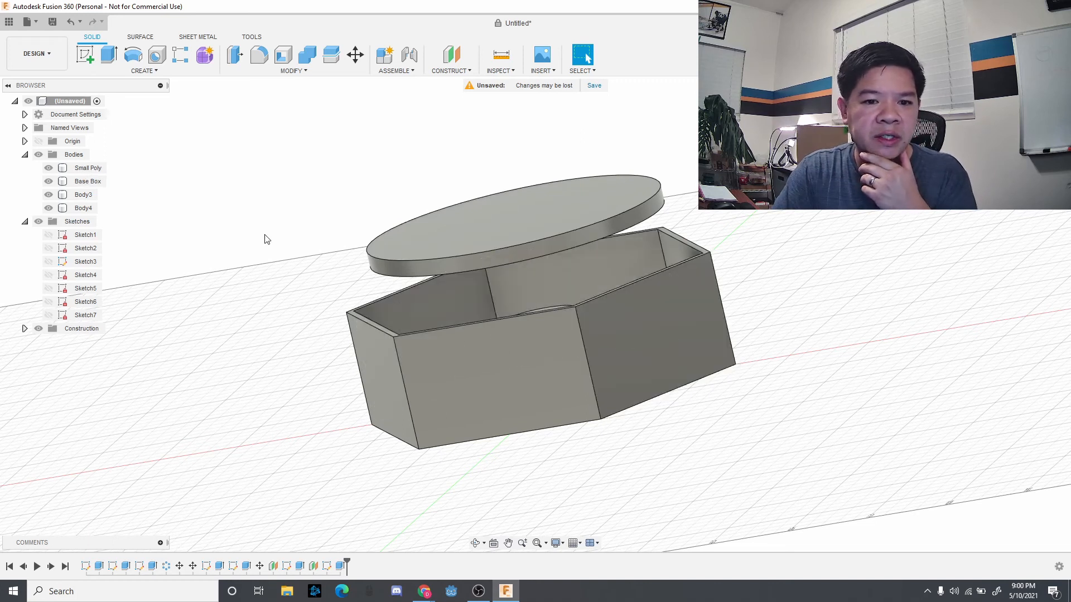
Loft from the top face of the 25 mm disc to the underside of the 90 mm disc, using the Join operation
{"action": "left_click", "coordinate": [151, 64]}
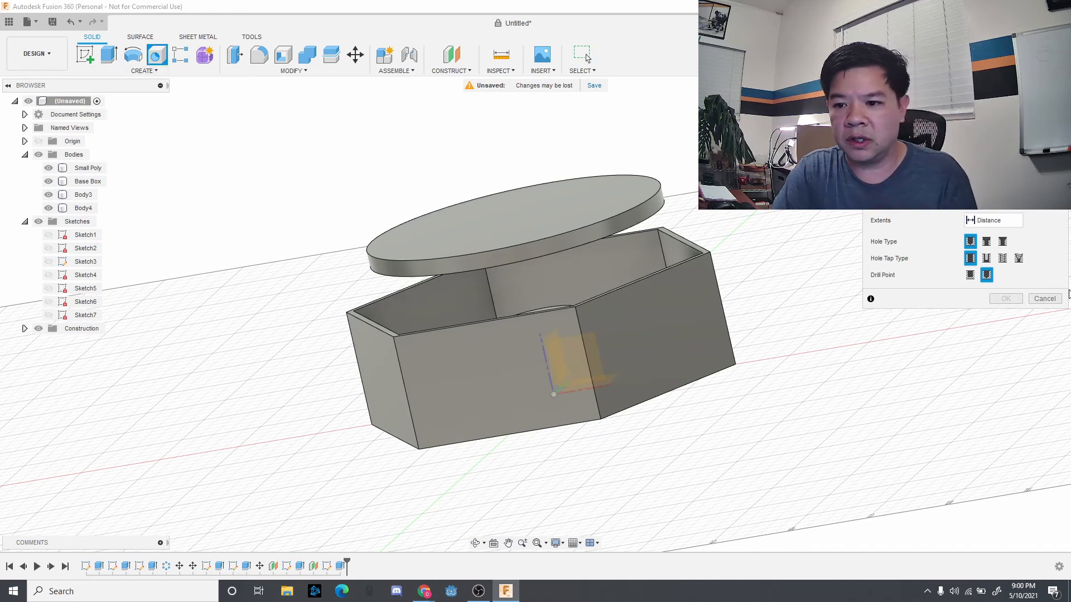
{"action": "left_click", "coordinate": [1045, 299]}
{"action": "left_click", "coordinate": [135, 71]}
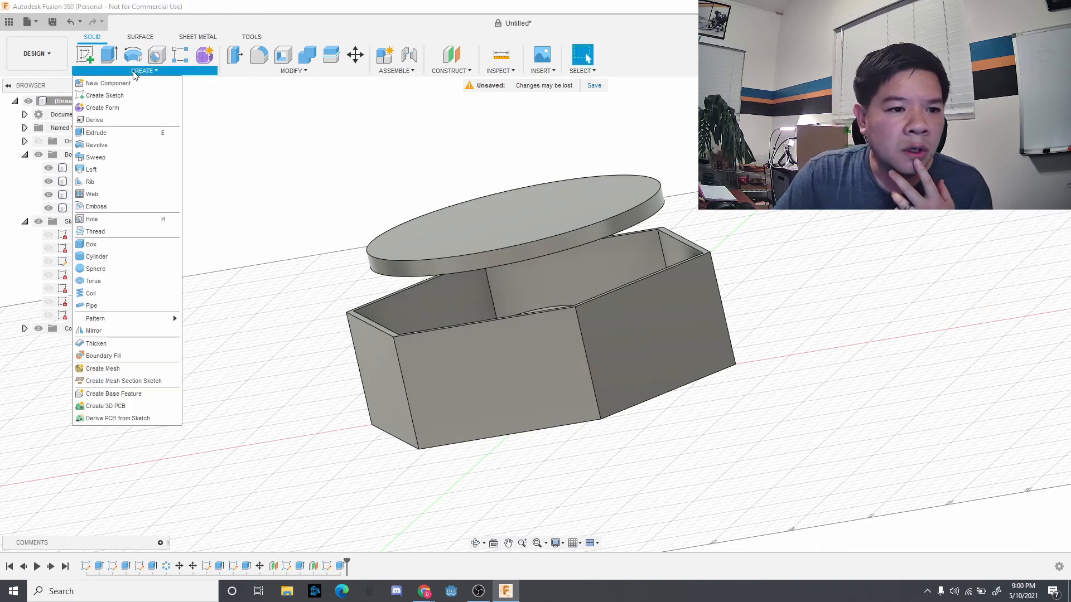
{"action": "left_click", "coordinate": [114, 170]}
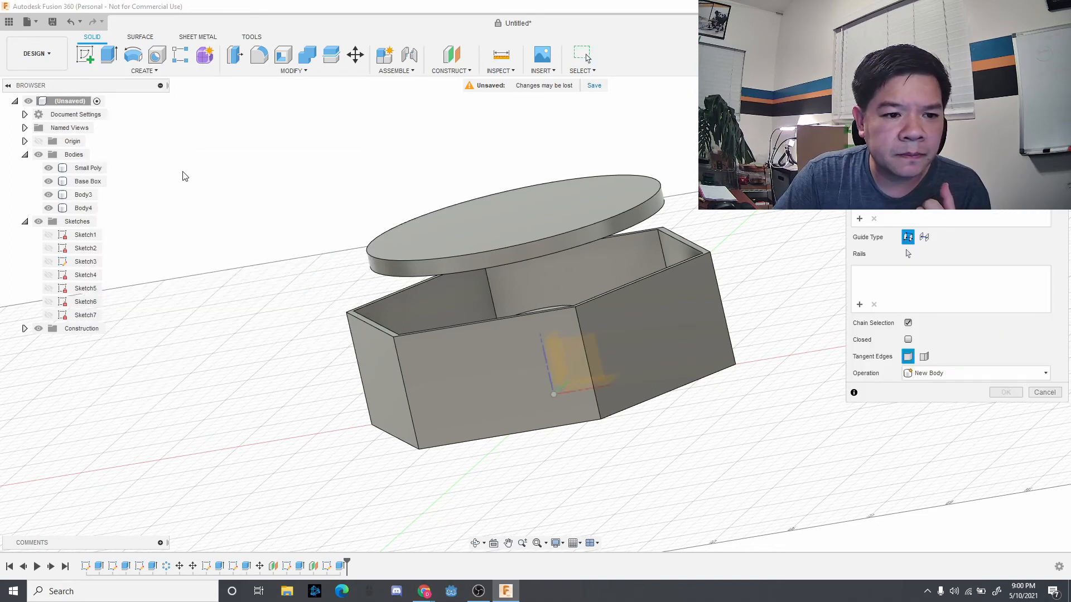
{"action": "left_click", "coordinate": [549, 315]}
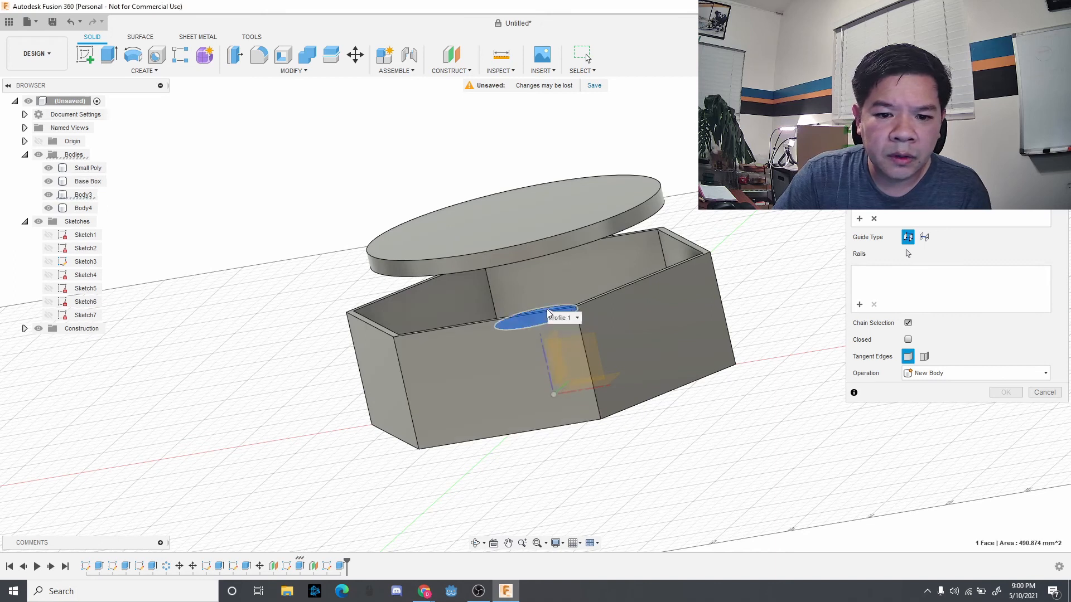
{"action": "left_click", "coordinate": [475, 543]}
{"action": "left_click_drag", "start_coordinate": [605, 494], "coordinate": [600, 462]}
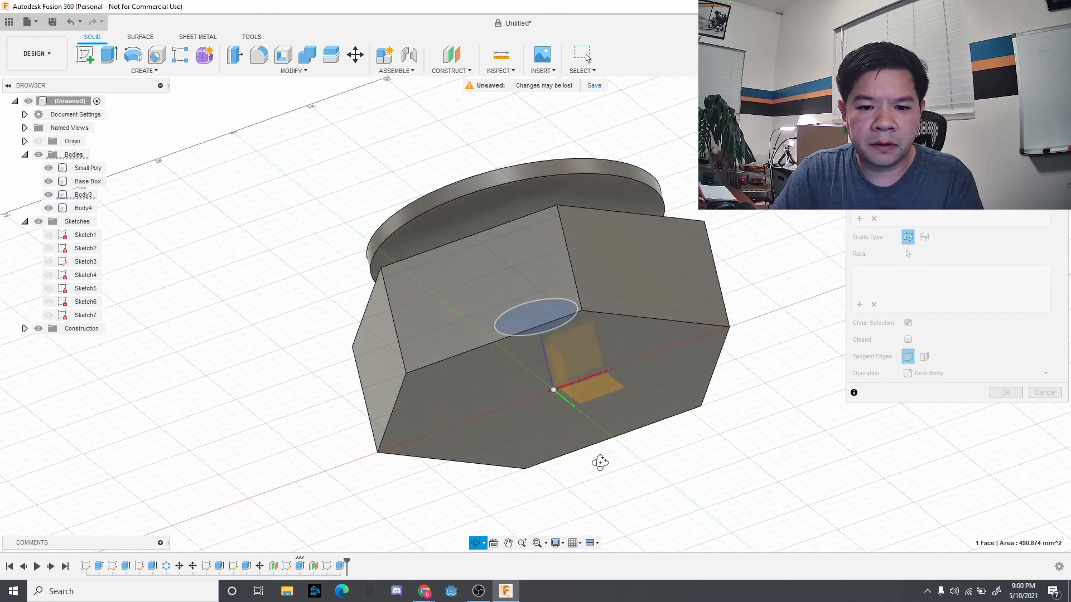
{"action": "key", "text": "Escape"}
{"action": "left_click", "coordinate": [505, 209]}
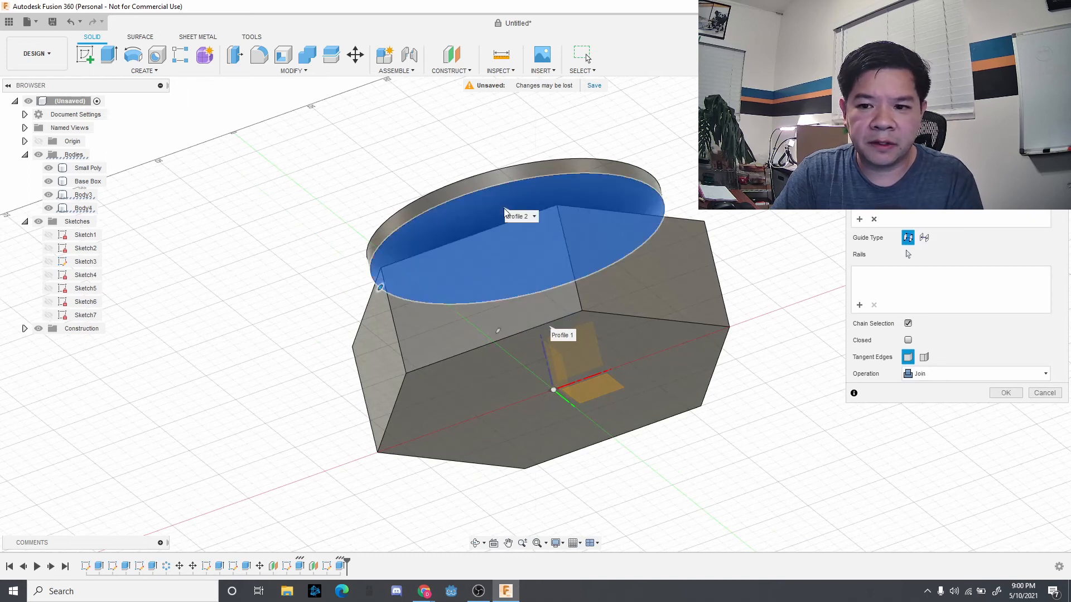
{"action": "left_click", "coordinate": [1006, 392]}
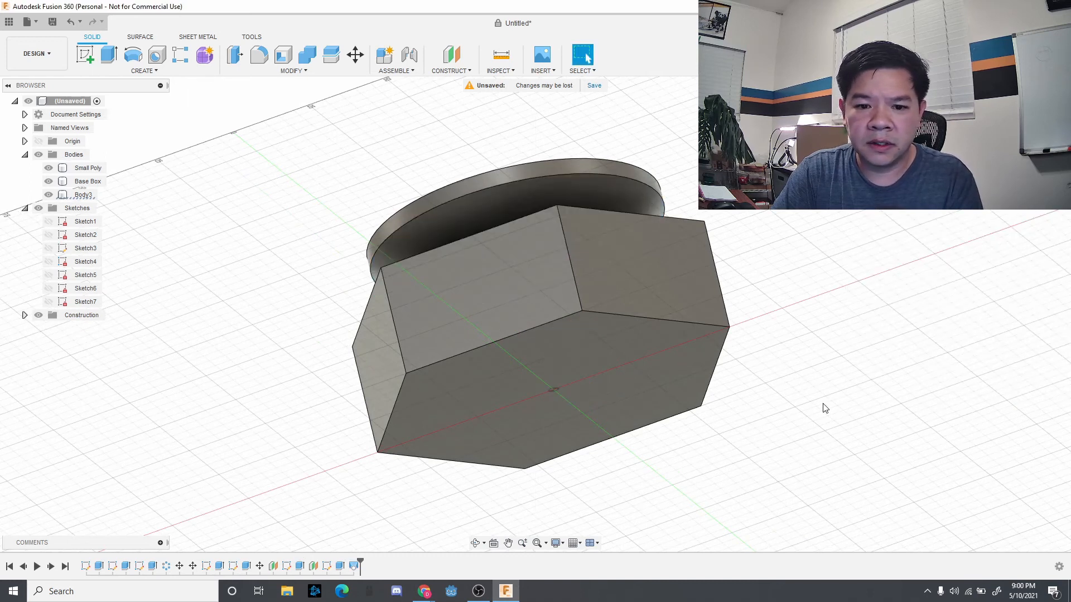
Edit the loft so Profile 1 at the 25 mm disc has a tangent end condition with a tangency weight of 1.00
{"action": "left_click", "coordinate": [476, 542]}
{"action": "left_click_drag", "start_coordinate": [638, 461], "coordinate": [586, 511]}
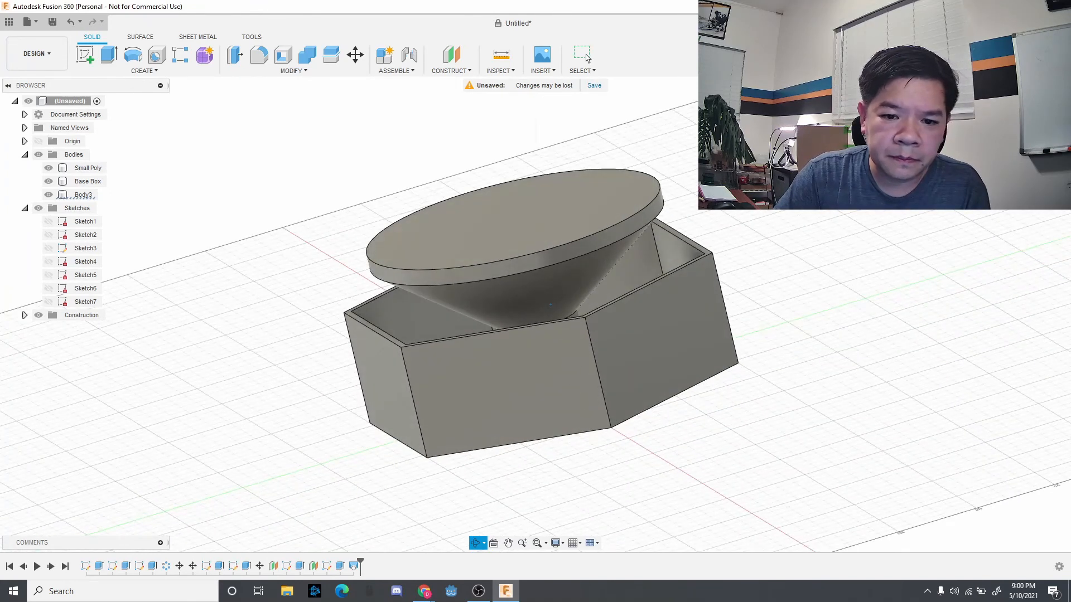
{"action": "key", "text": "Escape"}
{"action": "left_click", "coordinate": [550, 306]}
{"action": "left_click", "coordinate": [547, 302]}
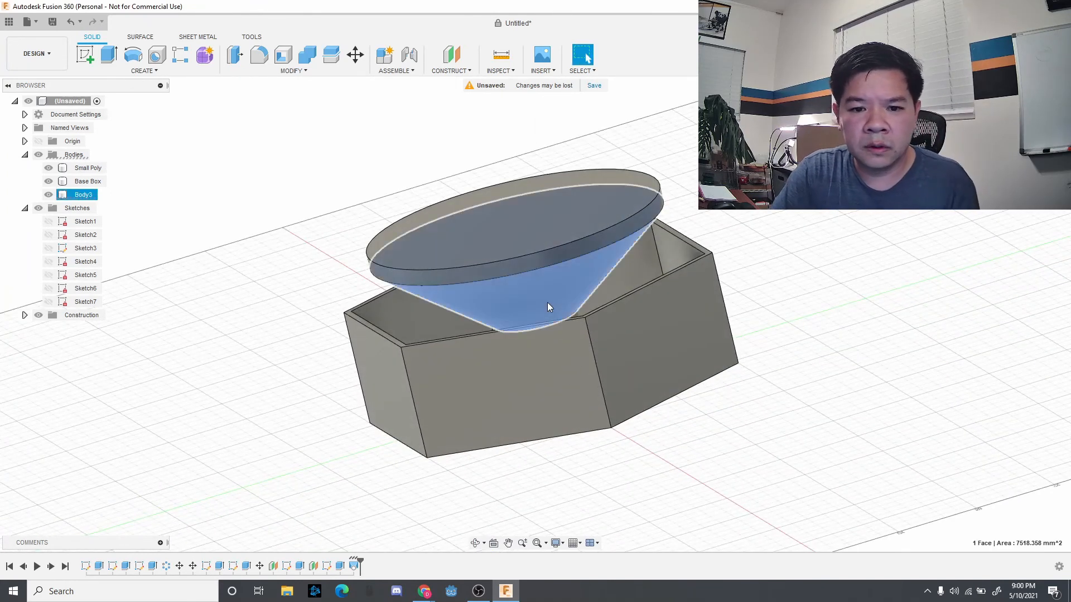
{"action": "right_click", "coordinate": [547, 303]}
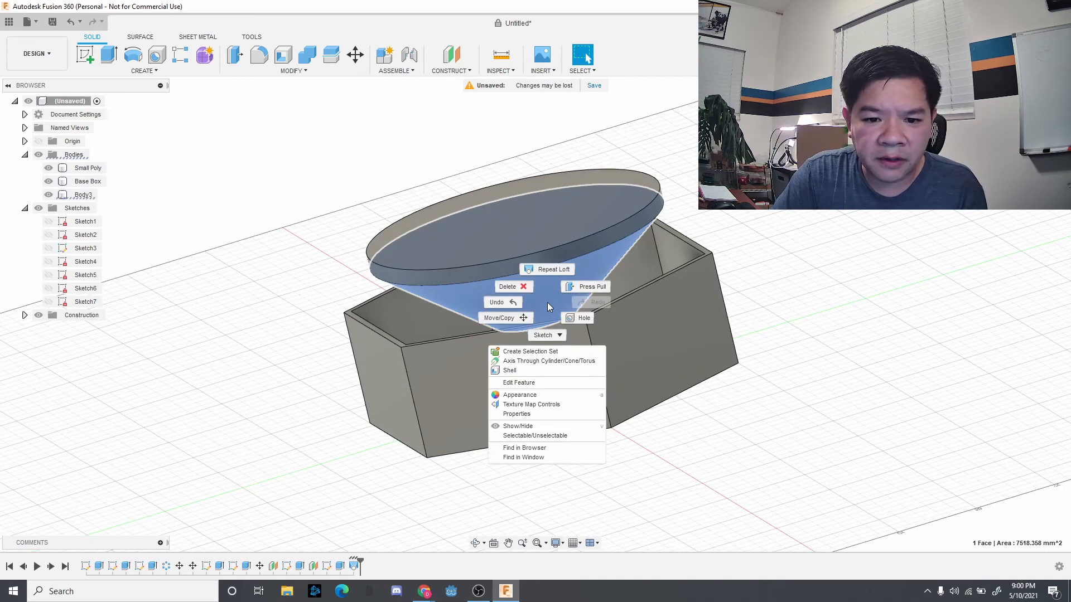
{"action": "left_click", "coordinate": [531, 383]}
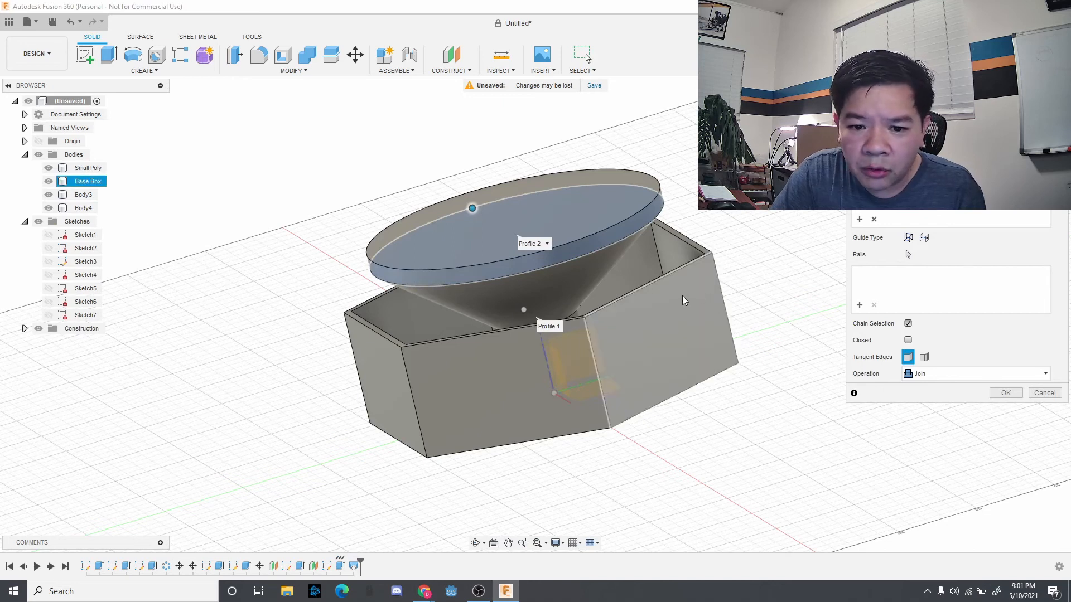
{"action": "left_click", "coordinate": [931, 189]}
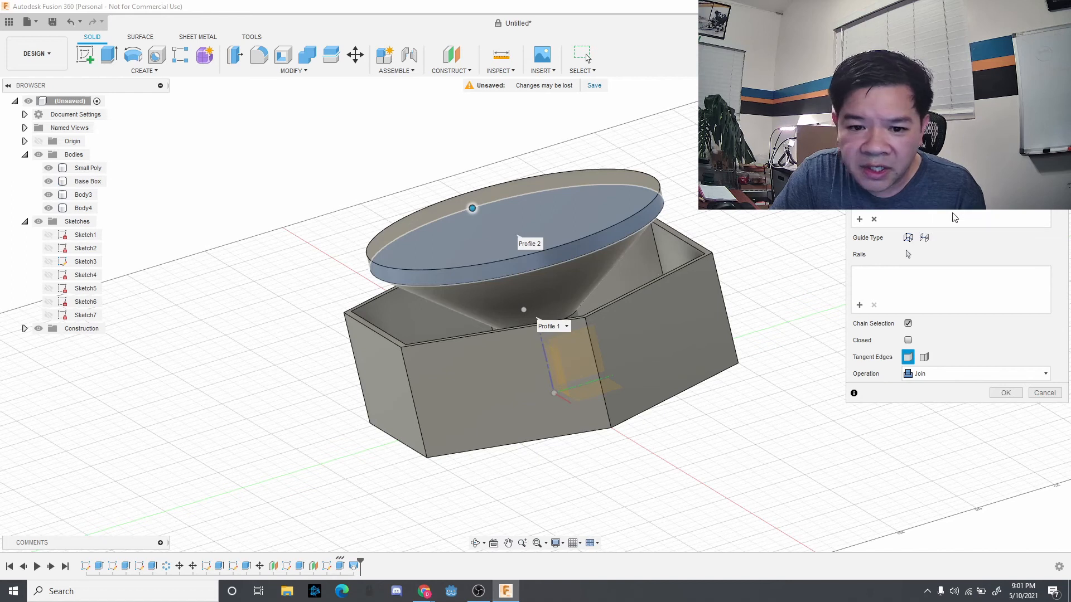
{"action": "left_click", "coordinate": [955, 217]}
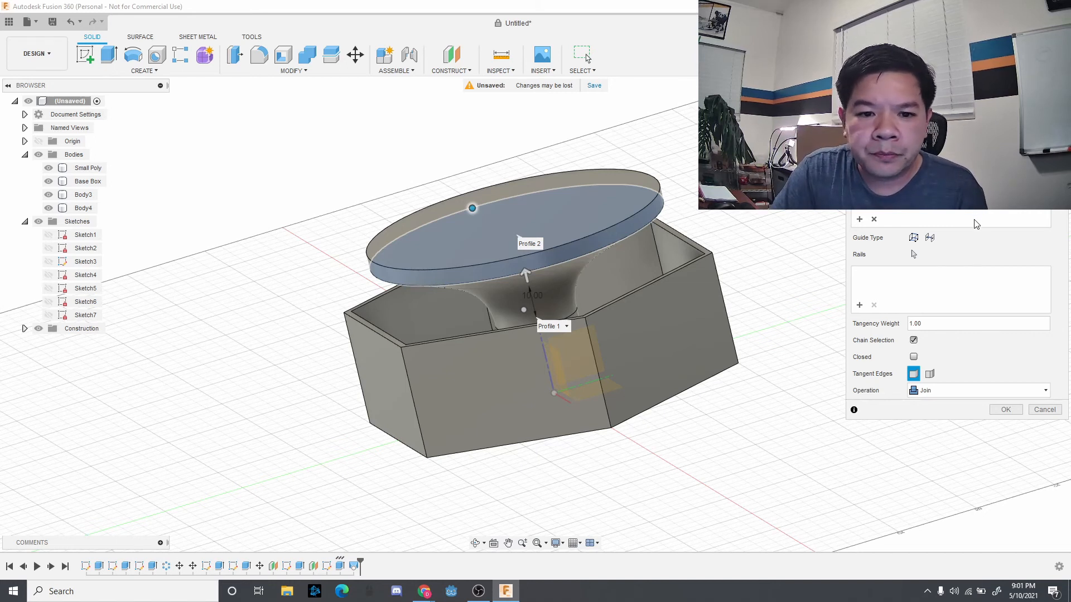
{"action": "left_click", "coordinate": [1016, 415]}
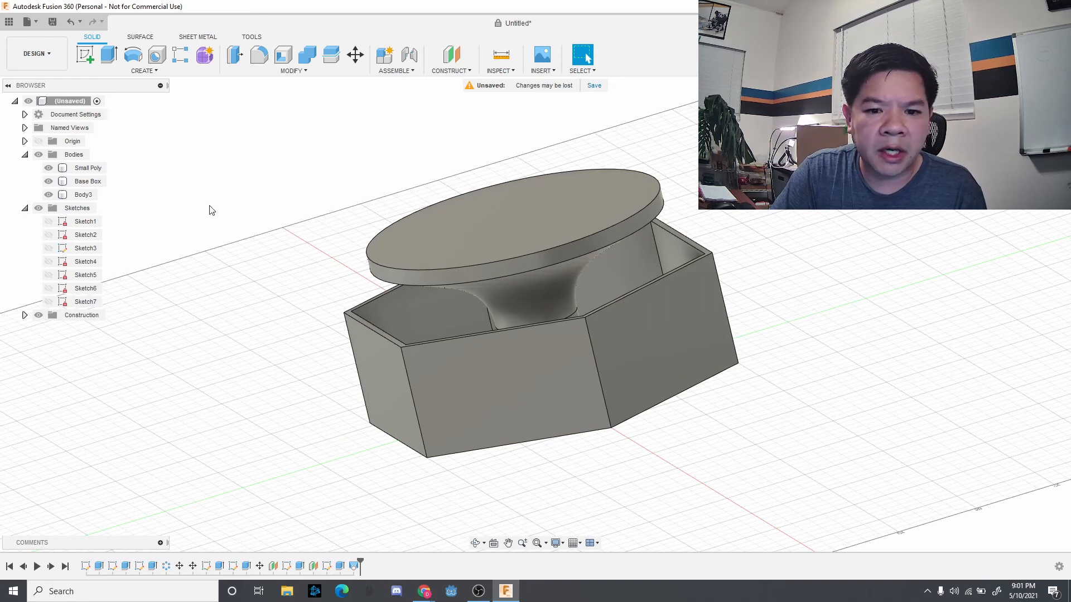
Hide the Base Box body and view the lofted part and lattice ring from the side
{"action": "left_click", "coordinate": [51, 196]}
{"action": "left_click", "coordinate": [49, 181]}
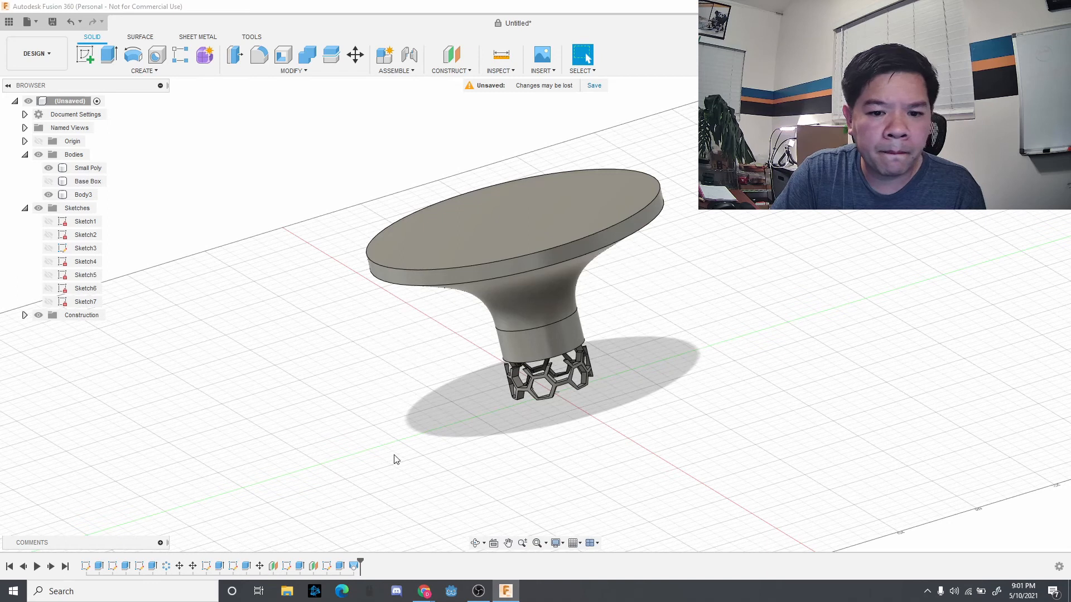
{"action": "left_click", "coordinate": [476, 544]}
{"action": "left_click_drag", "start_coordinate": [605, 489], "coordinate": [569, 483]}
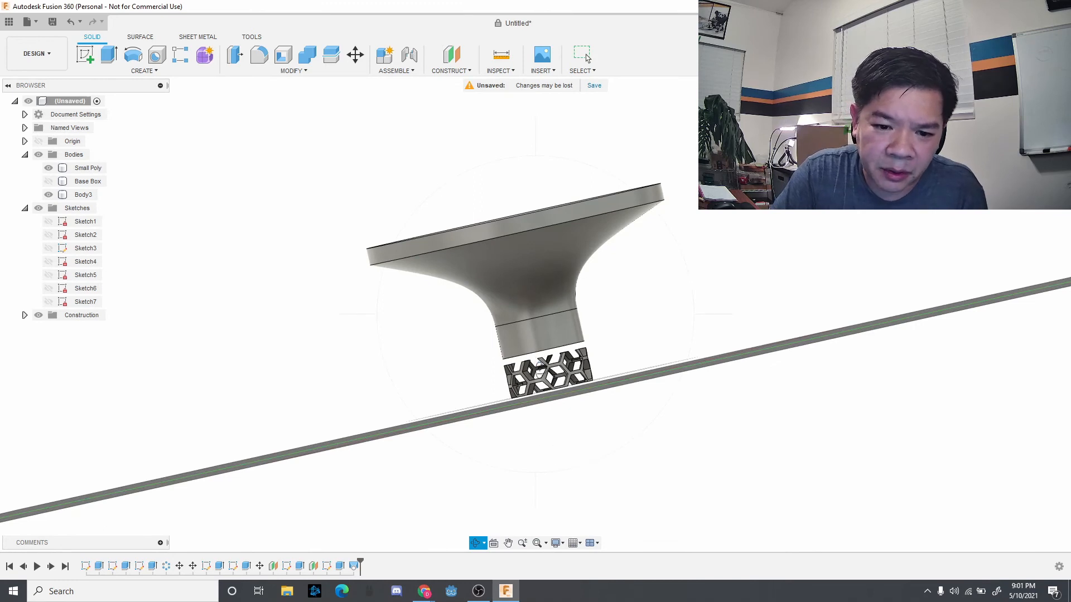
{"action": "key", "text": "Escape"}
Try to adjust the extrusion distance of the 25 mm cylinder beneath the loft
{"action": "left_click", "coordinate": [513, 385]}
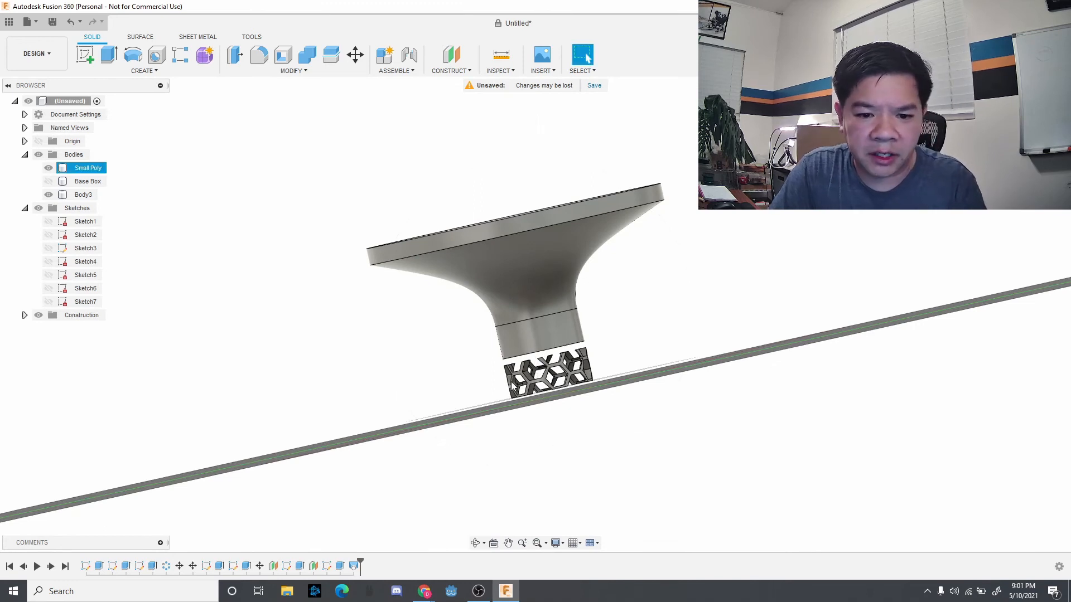
{"action": "left_click", "coordinate": [528, 336]}
{"action": "right_click", "coordinate": [528, 338]}
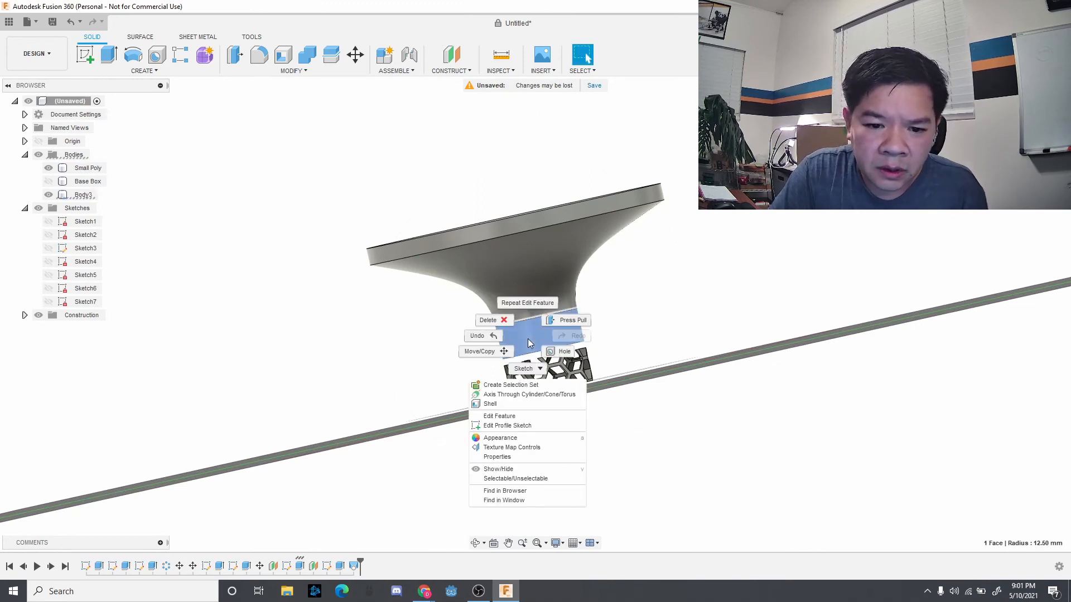
{"action": "left_click", "coordinate": [503, 416]}
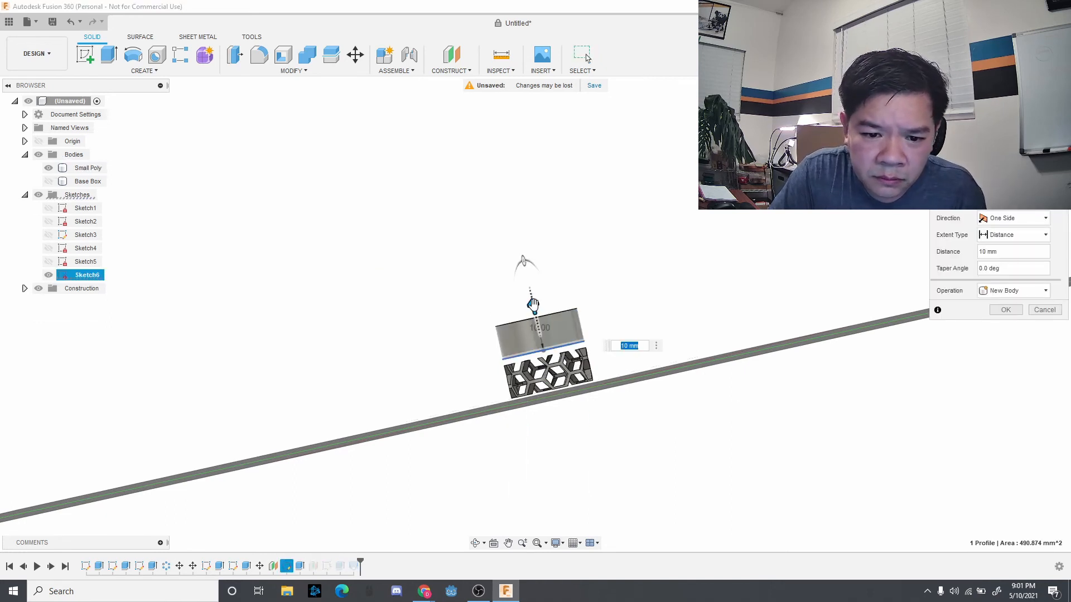
{"action": "mouse_move", "coordinate": [533, 304]}
{"action": "left_mouse_down"}
{"action": "mouse_move", "coordinate": [538, 337]}
{"action": "mouse_move", "coordinate": [534, 311]}
{"action": "left_mouse_up"}
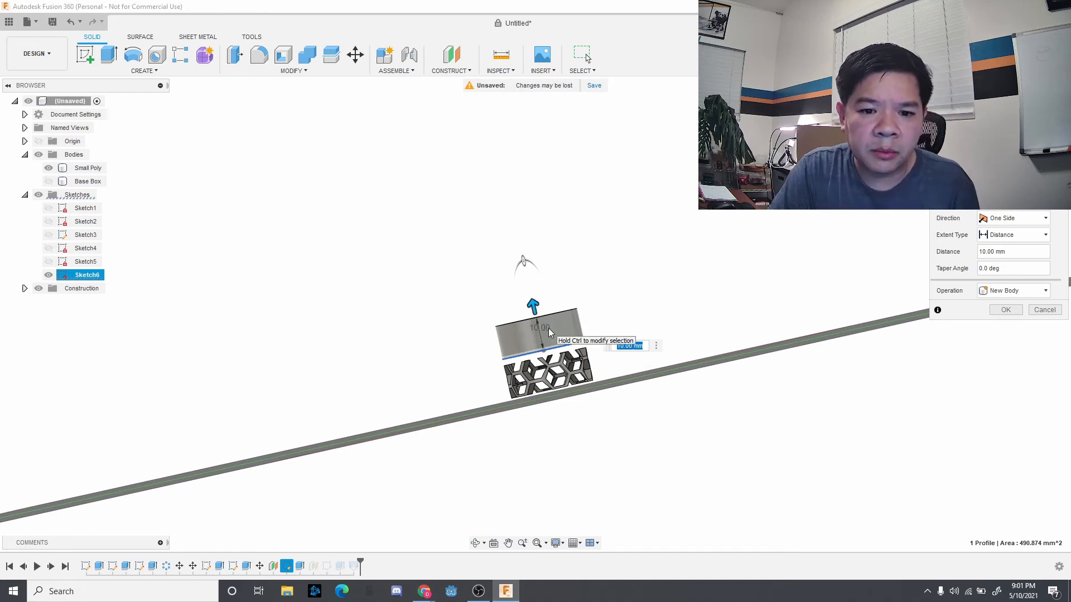
{"action": "left_click", "coordinate": [355, 54]}
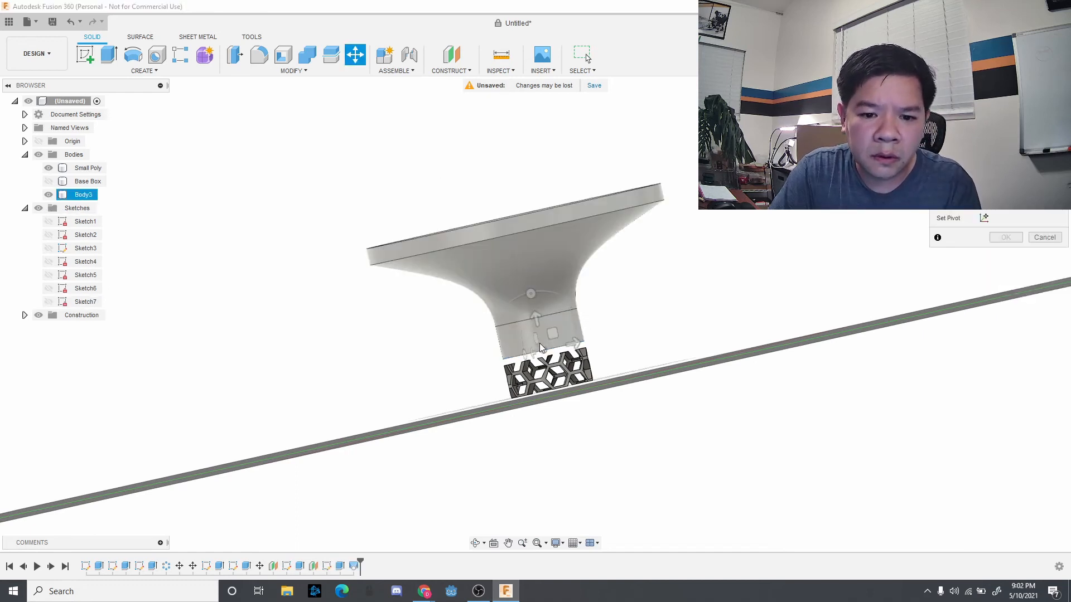
{"action": "left_click", "coordinate": [569, 326]}
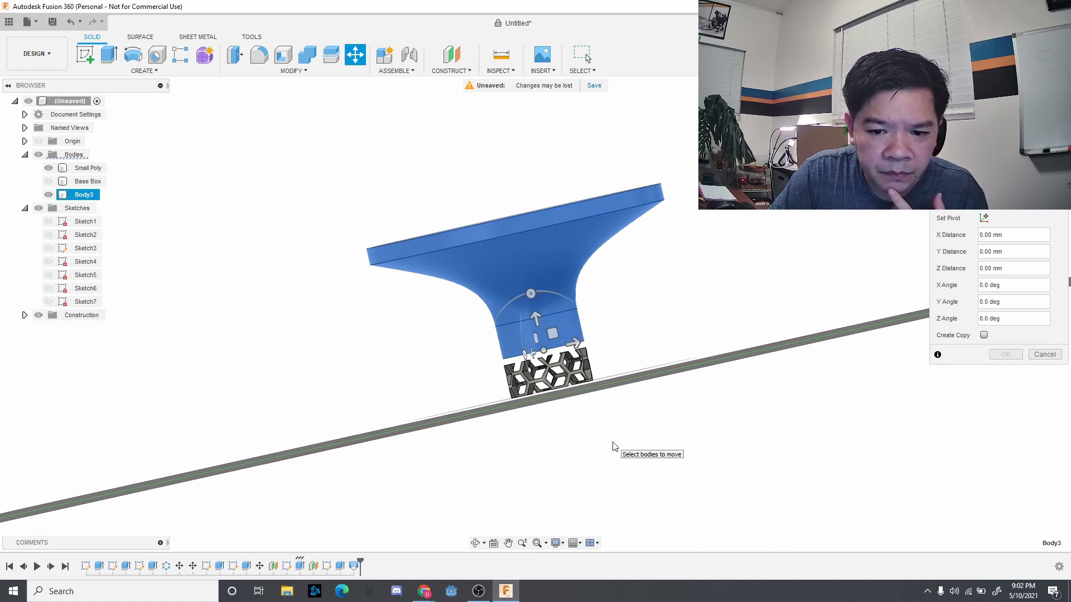
{"action": "left_click", "coordinate": [1036, 357]}
Try to move the side face of the 25 mm cylinder along its axis toward the lattice ring
{"action": "left_click", "coordinate": [538, 338]}
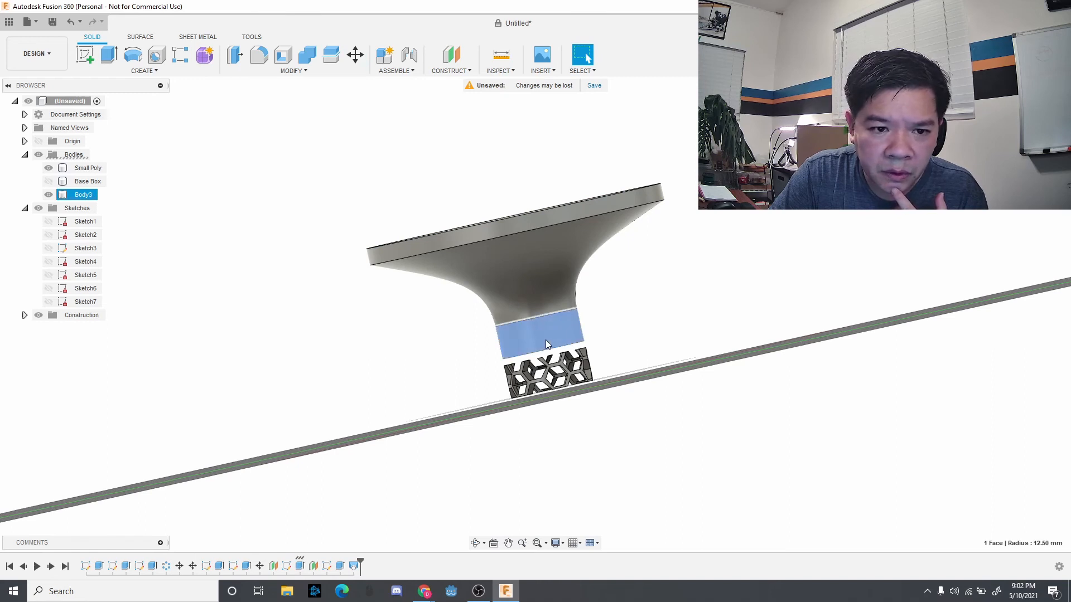
{"action": "left_click", "coordinate": [355, 55]}
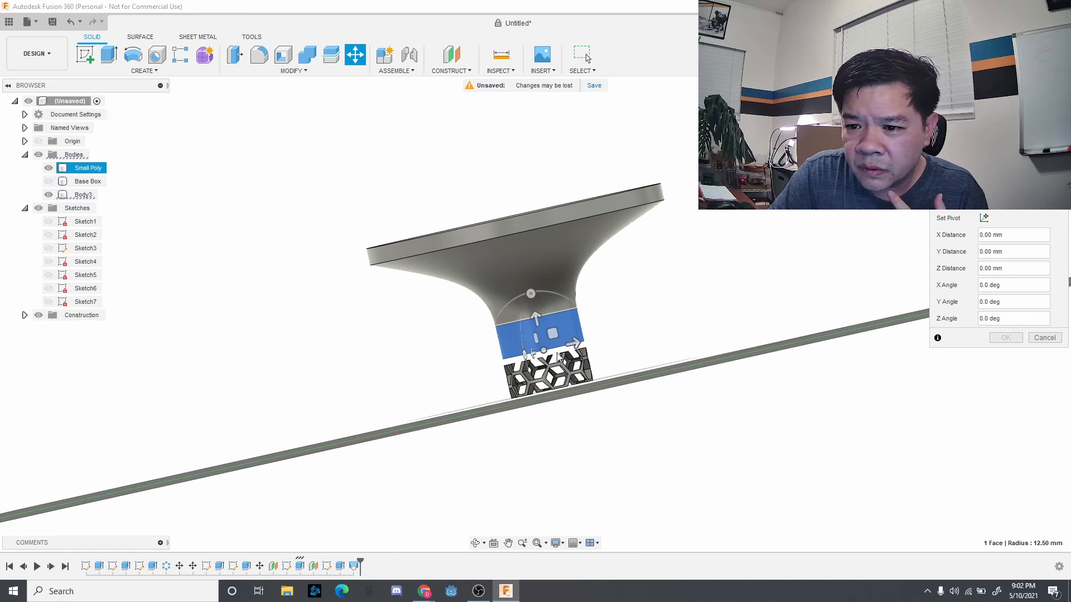
{"action": "left_click", "coordinate": [535, 319]}
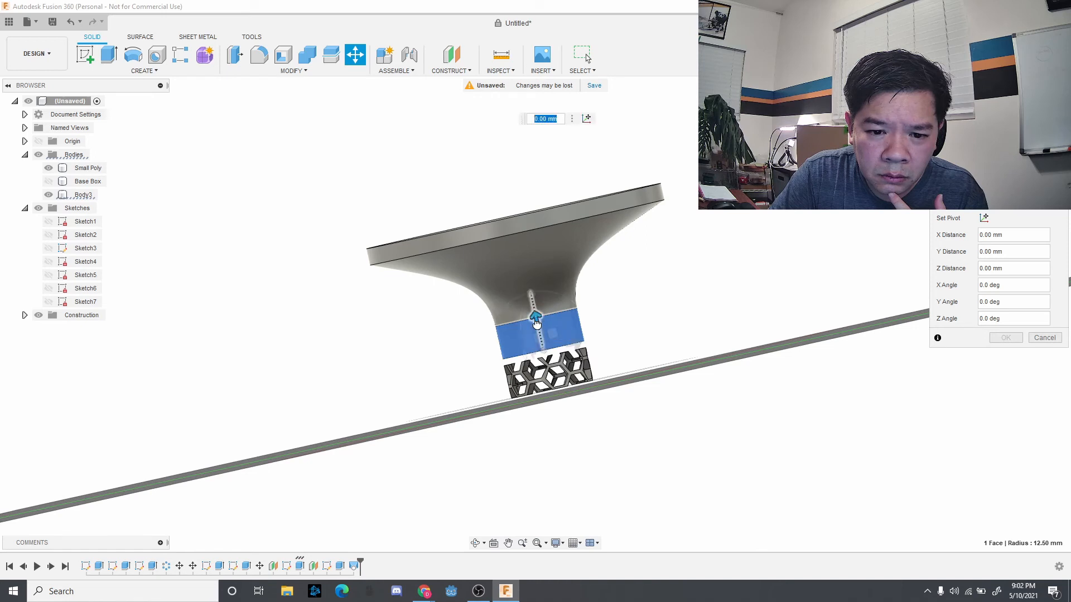
{"action": "mouse_move", "coordinate": [538, 327]}
{"action": "left_mouse_down"}
{"action": "mouse_move", "coordinate": [544, 354]}
{"action": "mouse_move", "coordinate": [543, 308]}
{"action": "mouse_move", "coordinate": [543, 323]}
{"action": "left_mouse_up"}
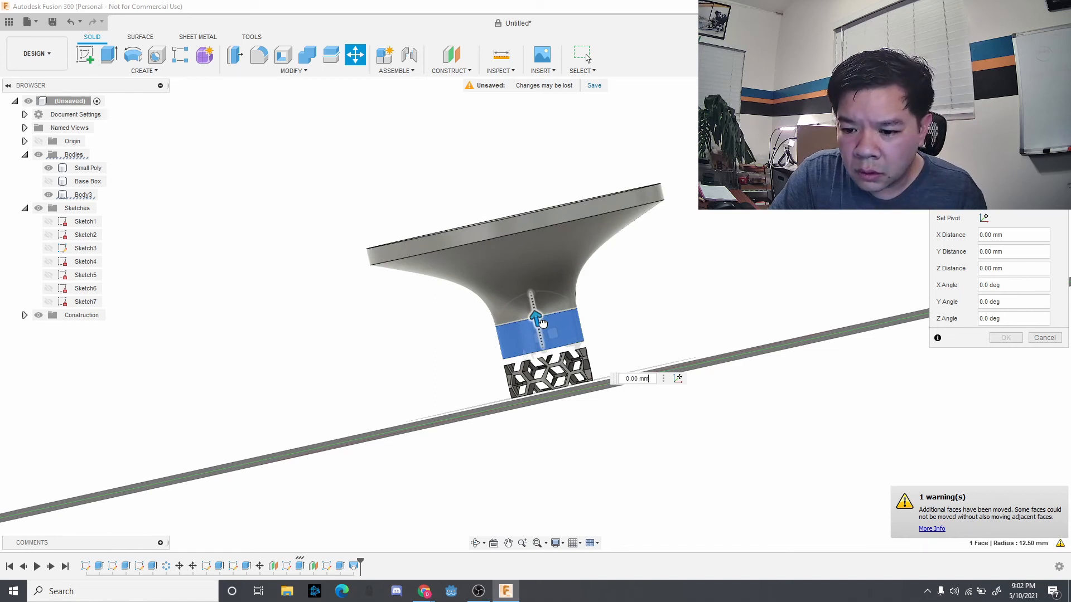
{"action": "left_click_drag", "start_coordinate": [543, 323], "coordinate": [543, 324]}
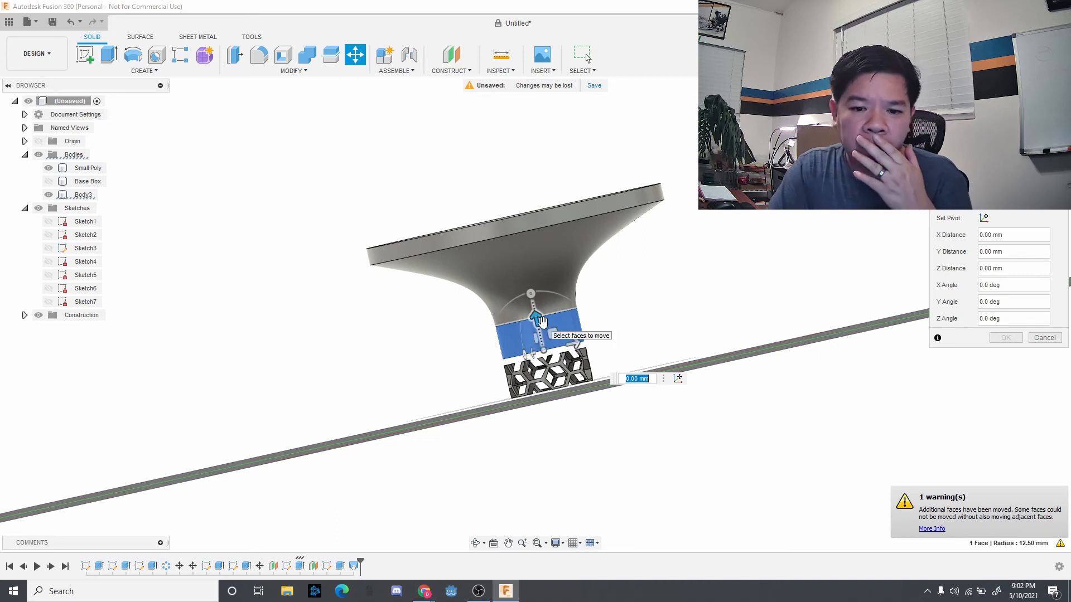
{"action": "key", "text": "Escape"}
{"action": "left_click", "coordinate": [531, 285]}
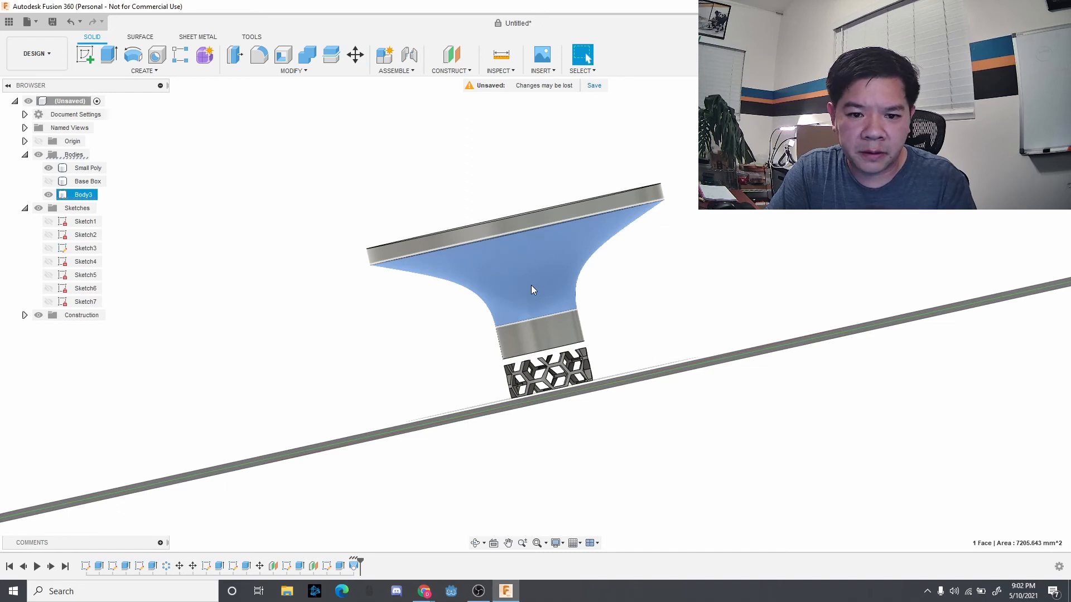
Try deleting the flared side face of the lofted part, and undo the deletion
{"action": "right_click", "coordinate": [531, 286]}
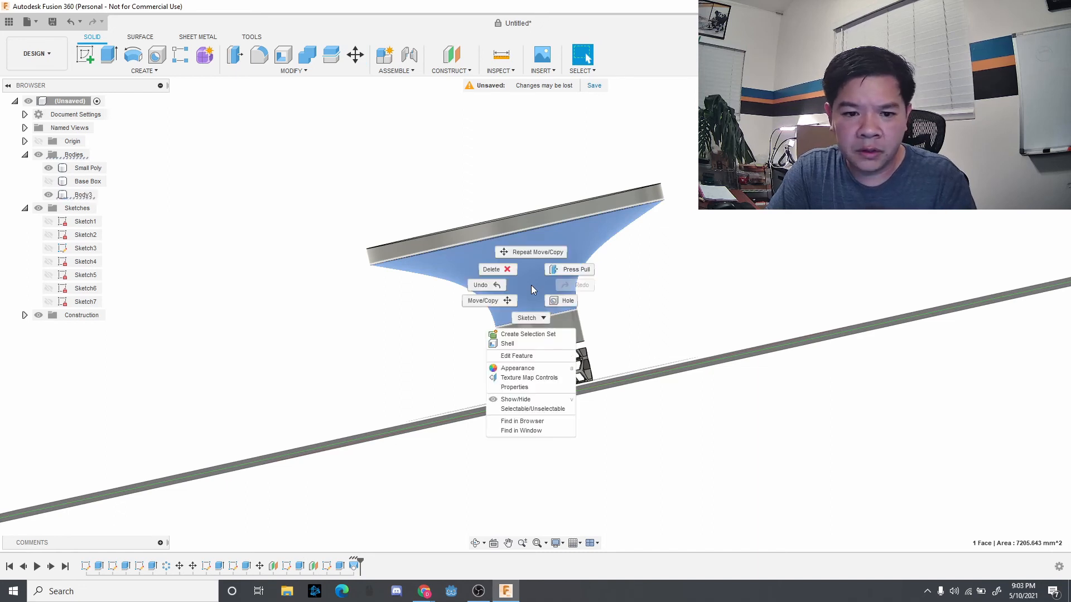
{"action": "left_click", "coordinate": [505, 274]}
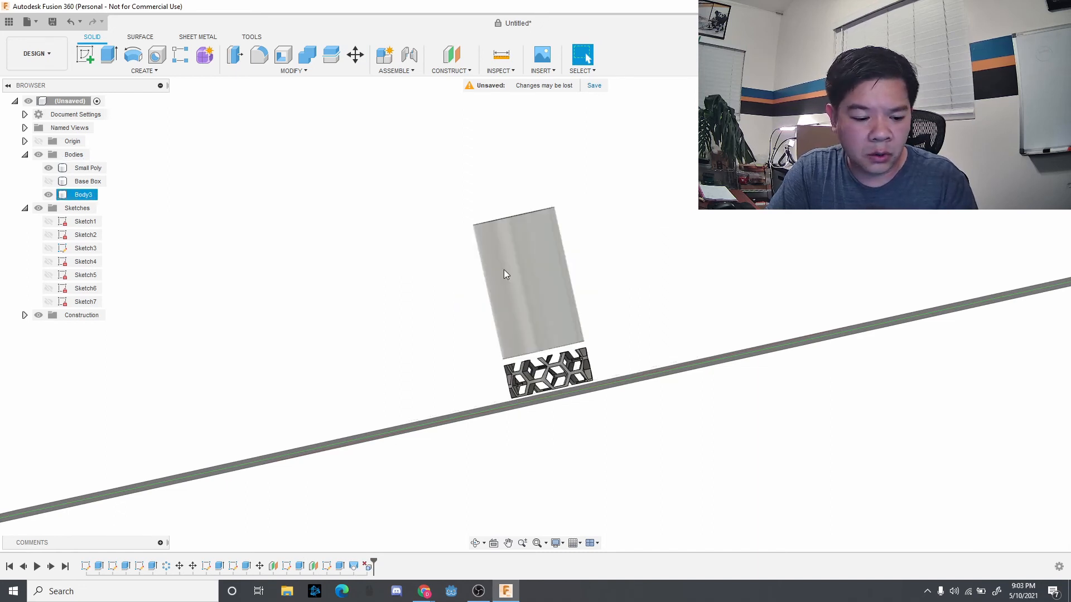
{"action": "key", "text": "ctrl+z"}
Try to move the side face of the 25 mm cylinder by -2 mm in the Y direction
{"action": "left_click", "coordinate": [547, 341]}
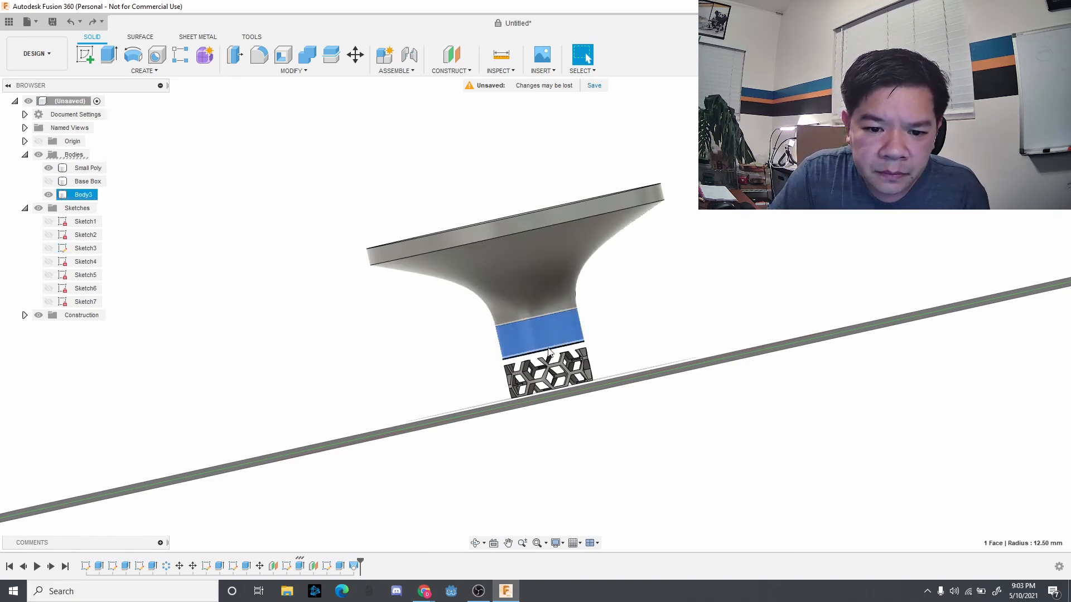
{"action": "left_click", "coordinate": [548, 353]}
{"action": "left_click", "coordinate": [545, 334]}
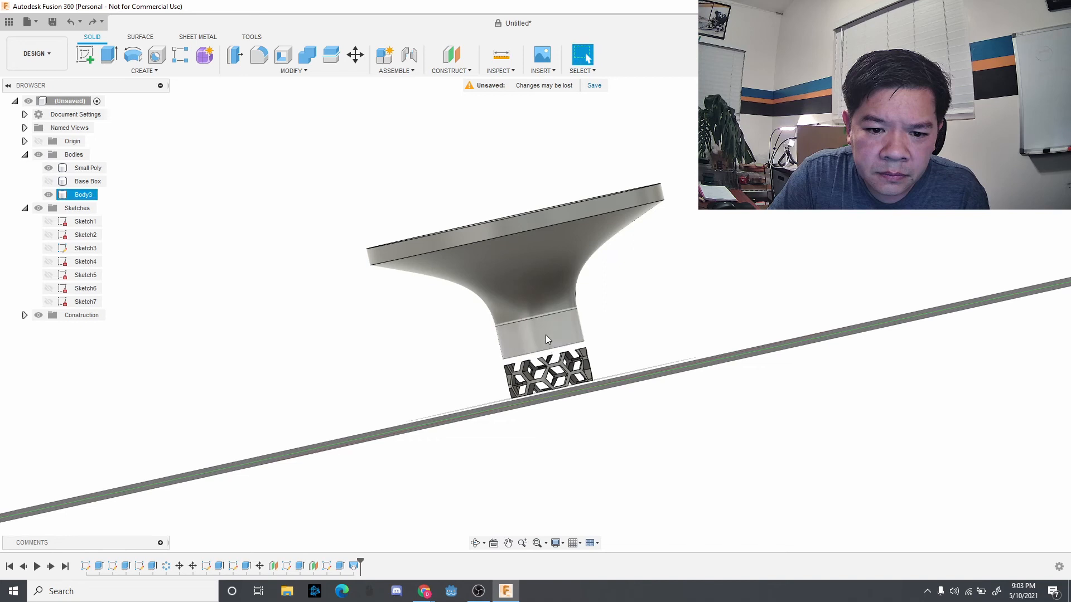
{"action": "key", "text": "m"}
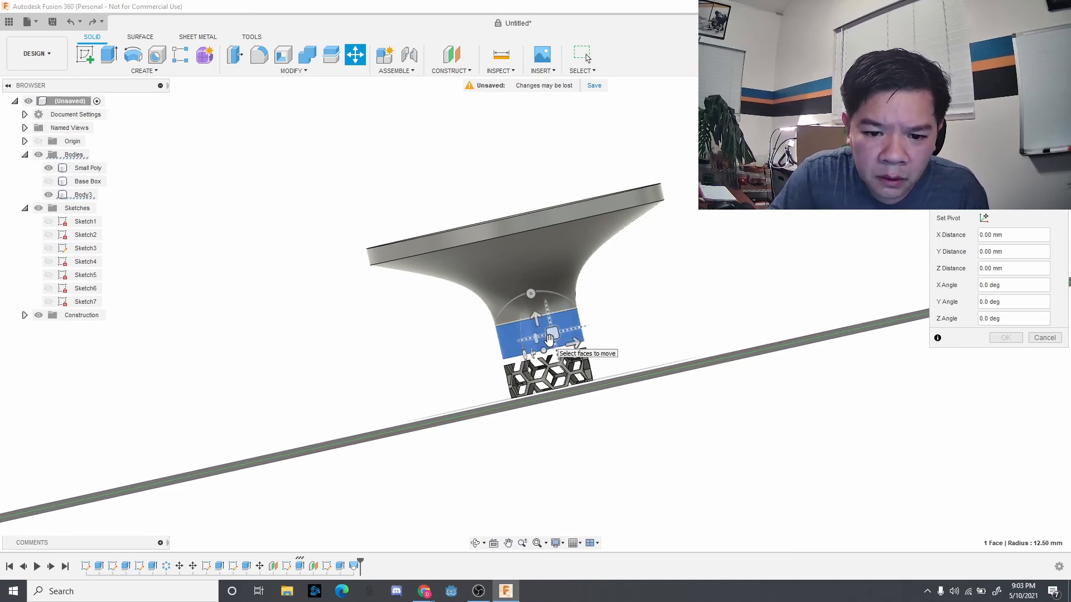
{"action": "left_click", "coordinate": [550, 340]}
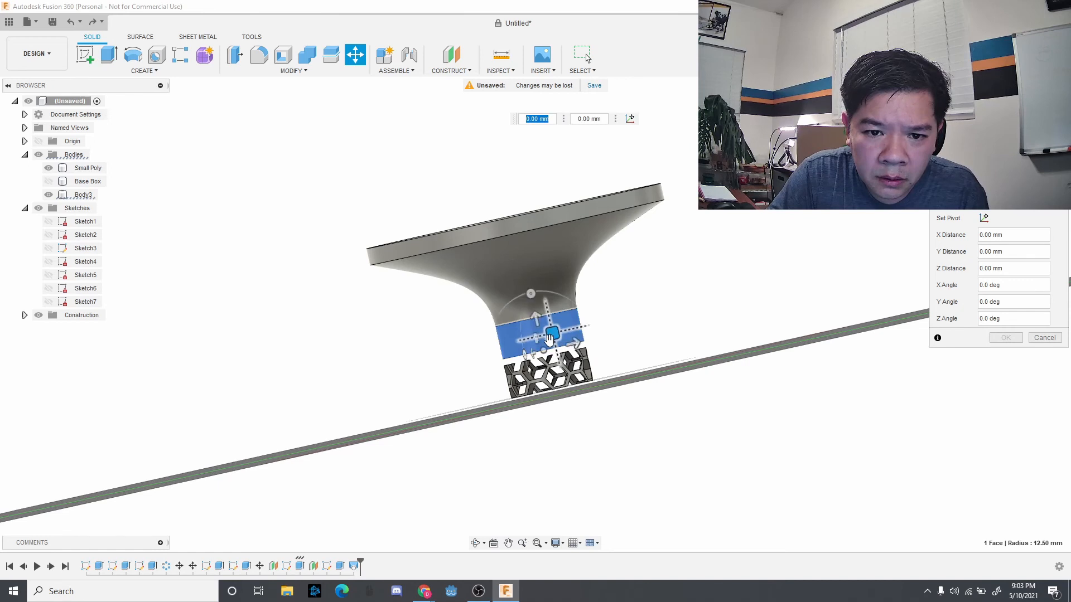
{"action": "type", "text": "-2"}
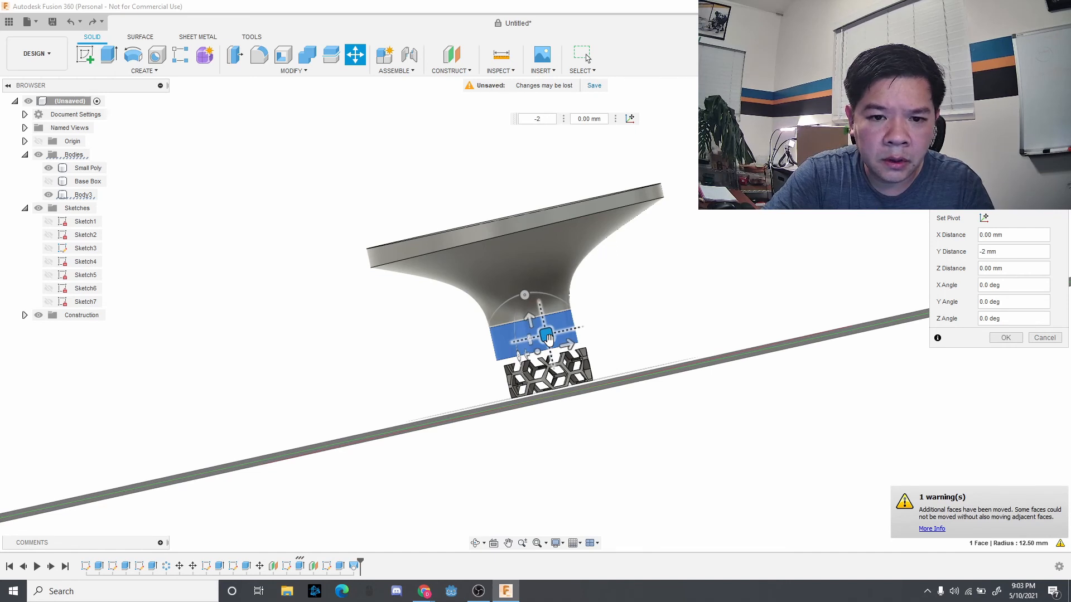
{"action": "key", "text": "Return"}
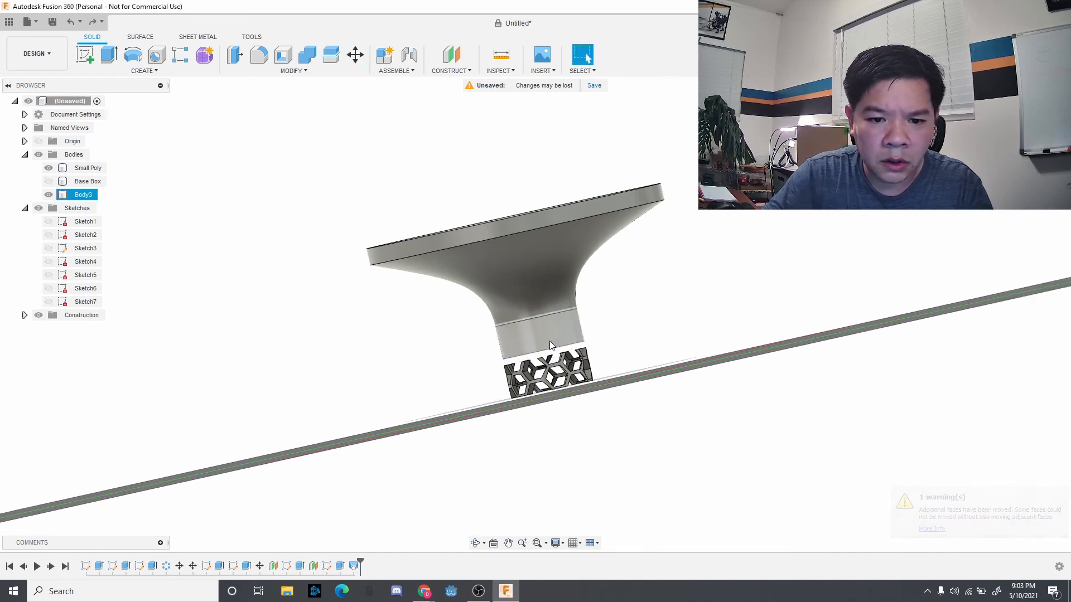
Move the side face of the 25 mm cylinder by a Z distance of -2 mm
{"action": "left_click", "coordinate": [550, 341]}
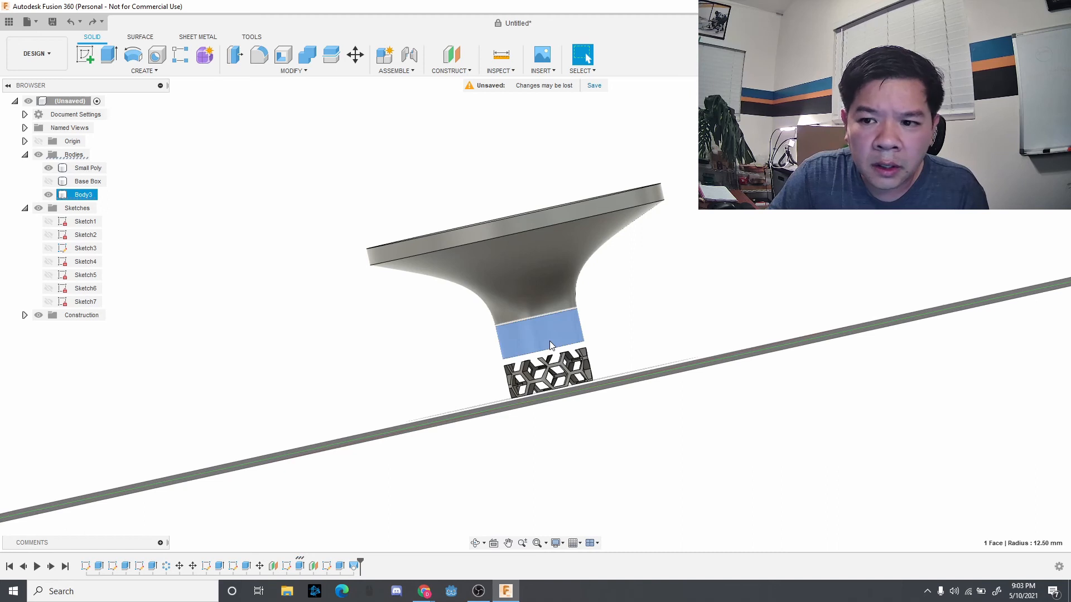
{"action": "right_click", "coordinate": [550, 340]}
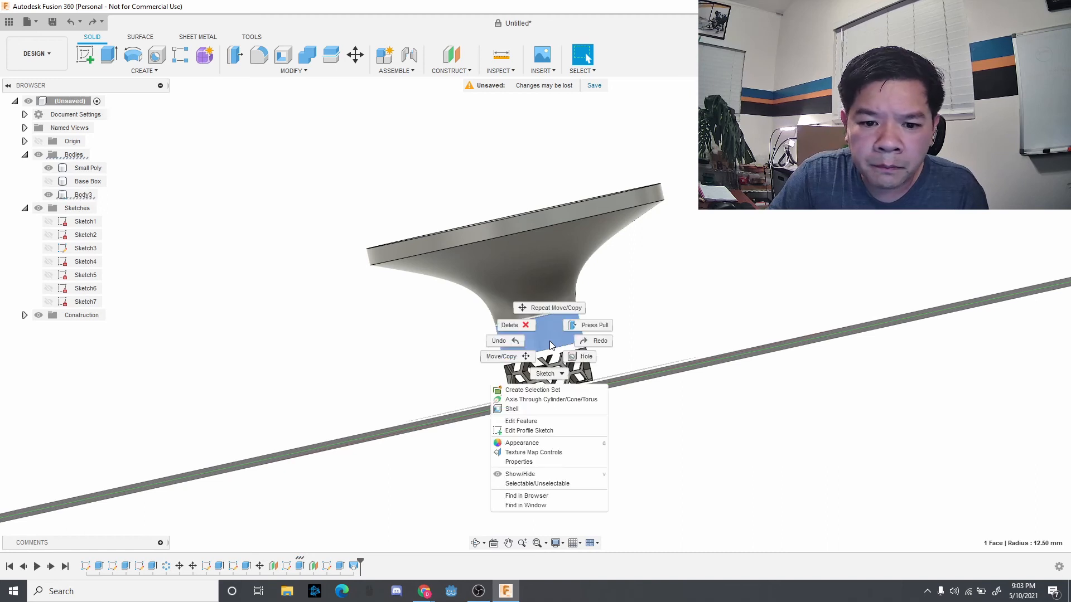
{"action": "left_click", "coordinate": [519, 361]}
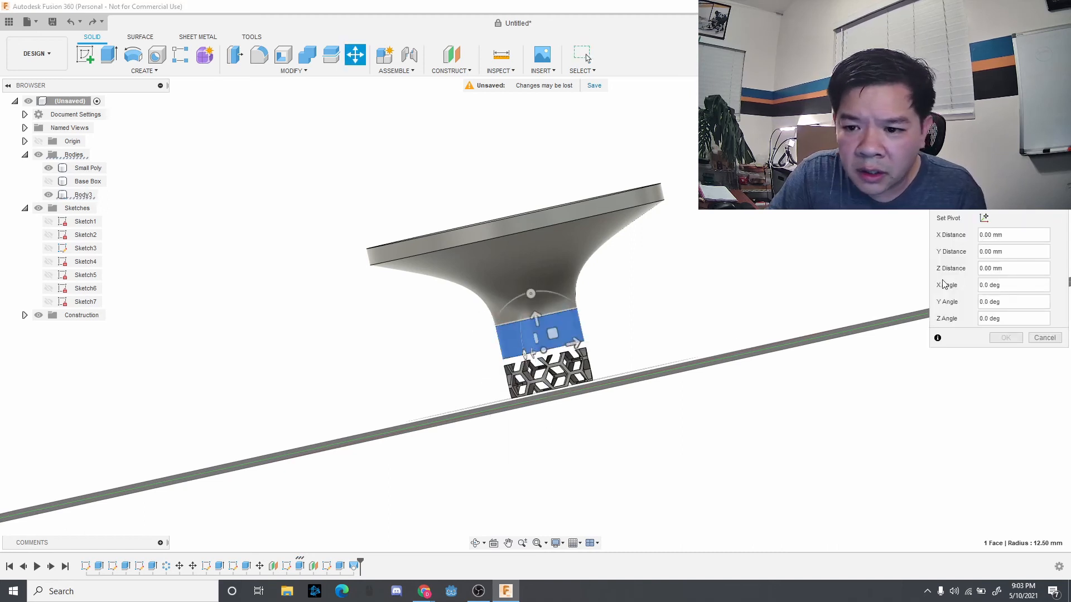
{"action": "double_click", "coordinate": [988, 268]}
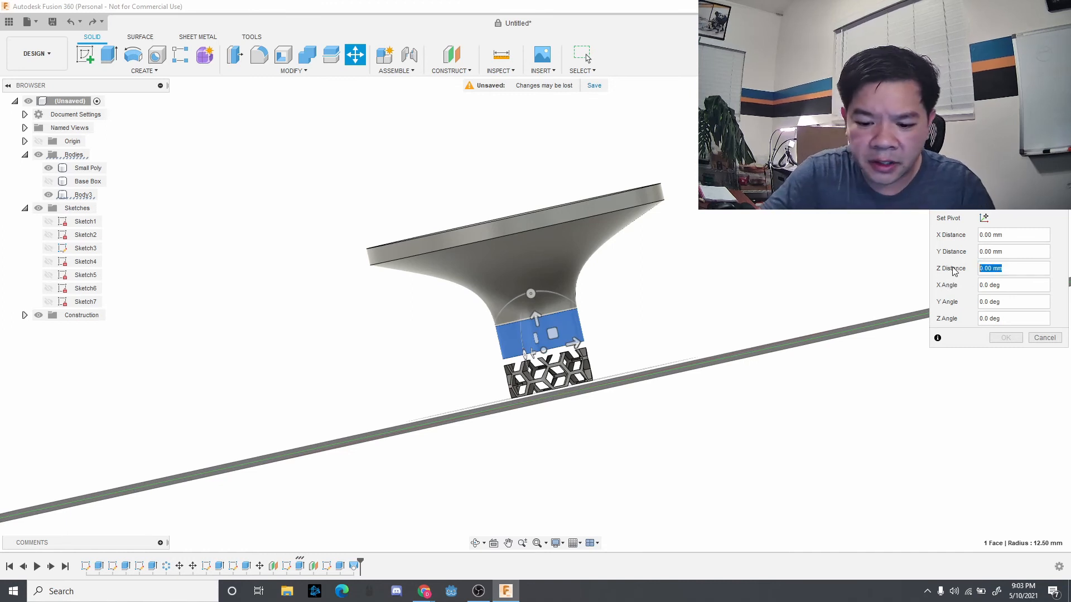
{"action": "type", "text": "-2"}
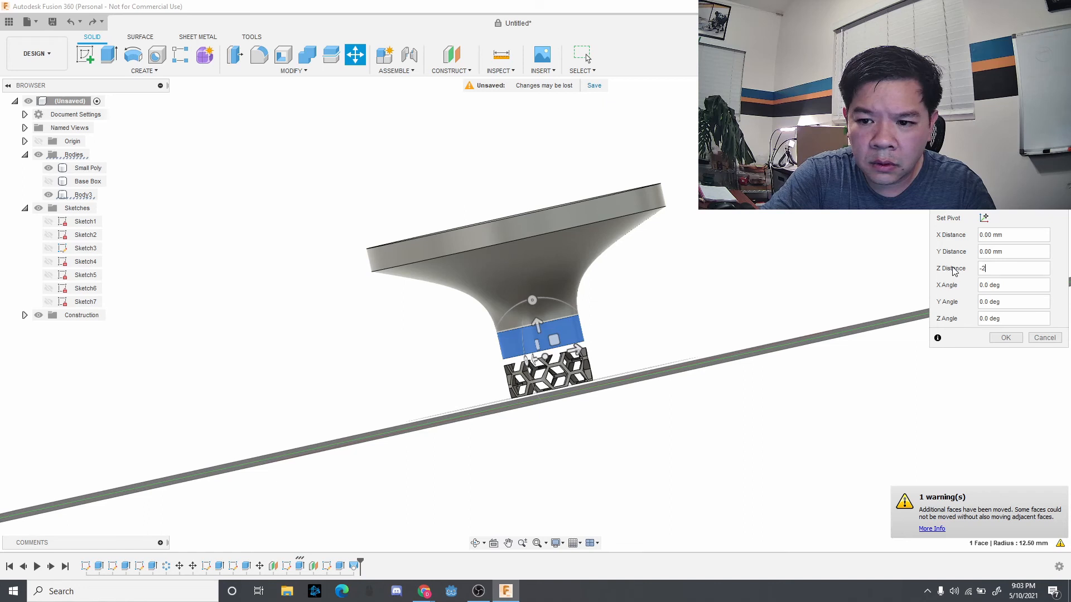
{"action": "key", "text": "Return"}
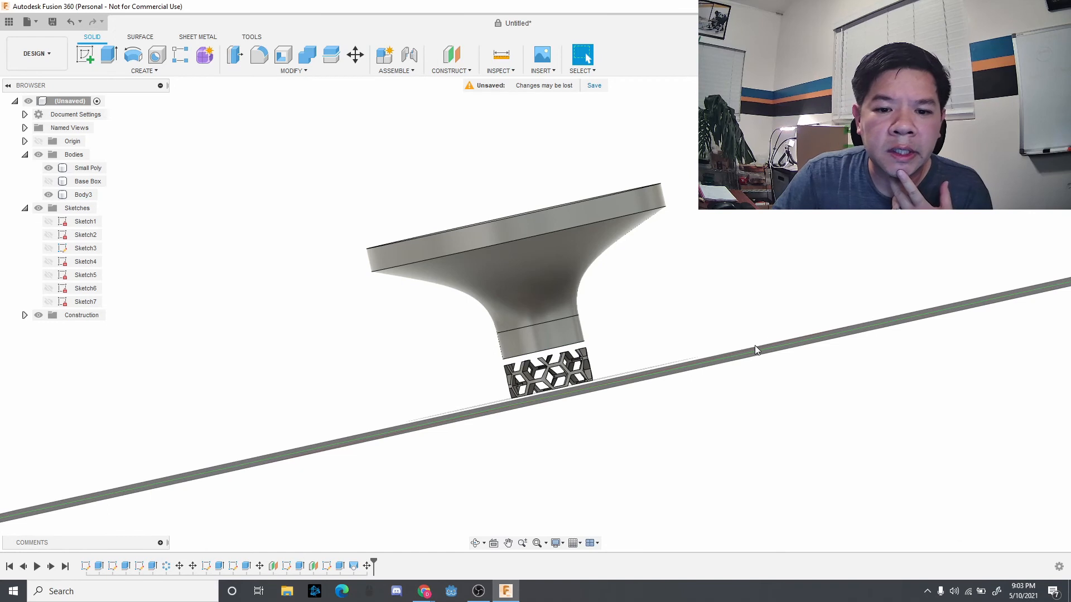
{"action": "left_click", "coordinate": [551, 350]}
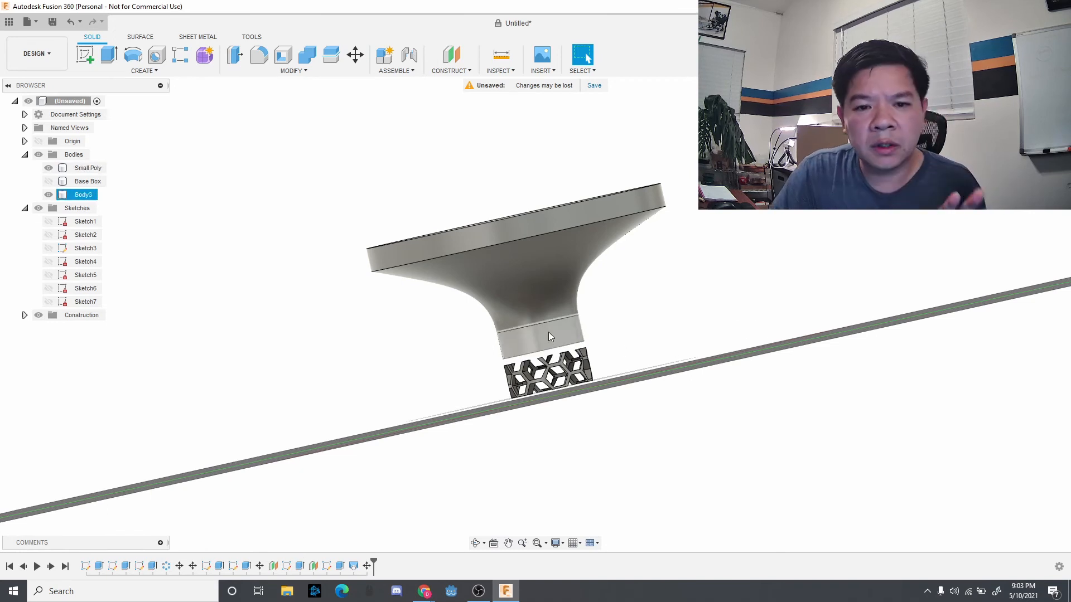
{"action": "left_click", "coordinate": [577, 359]}
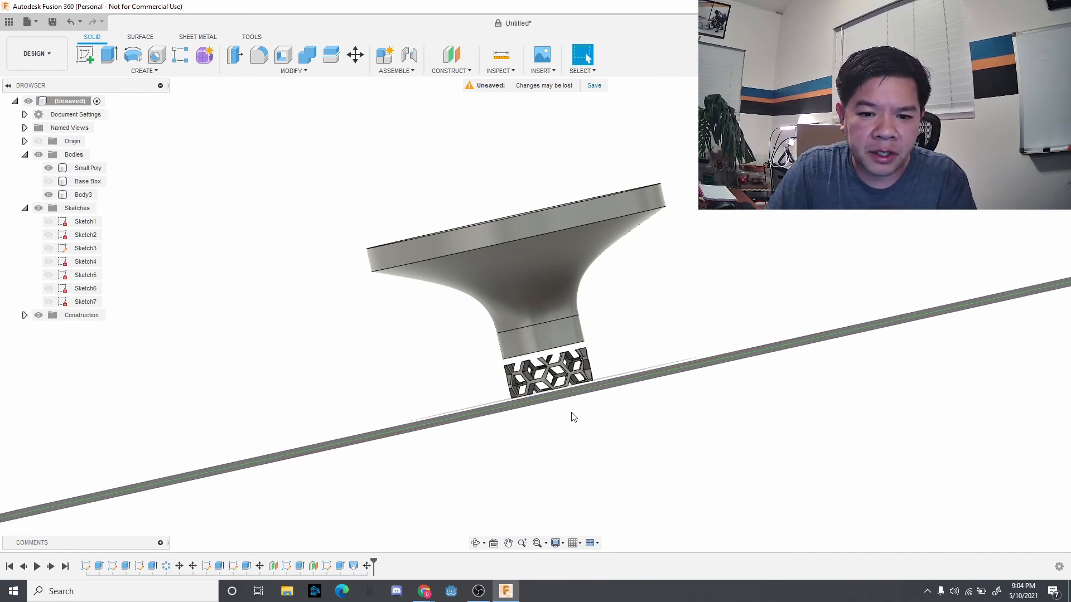
{"action": "left_click", "coordinate": [521, 299]}
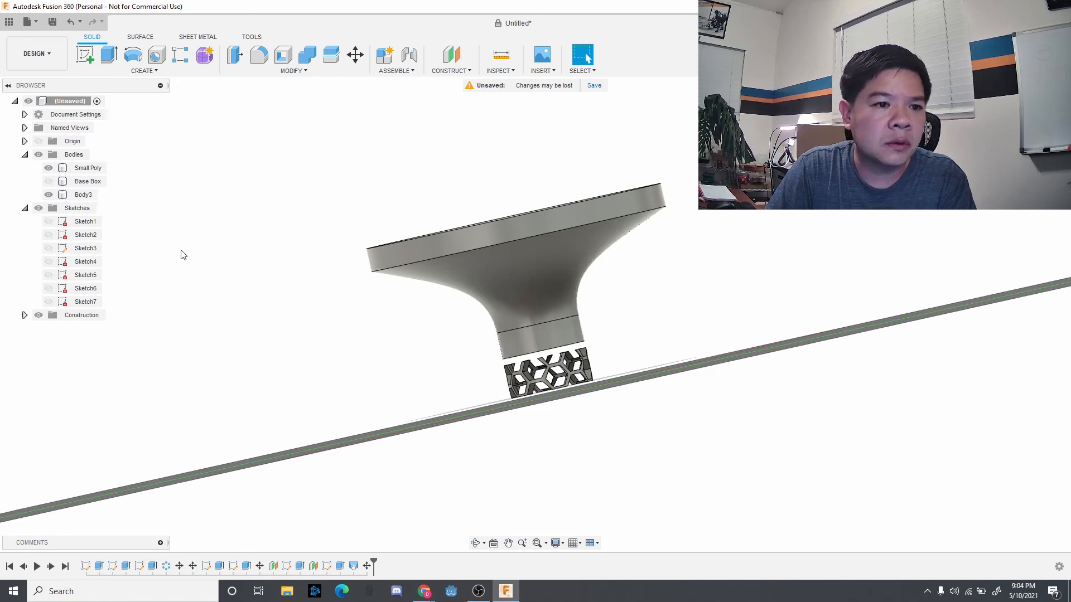
Shell the lofted body to a 2 mm inside thickness, removing the 25 mm cylinder's end face above the lattice ring
{"action": "type", "text": "s"}
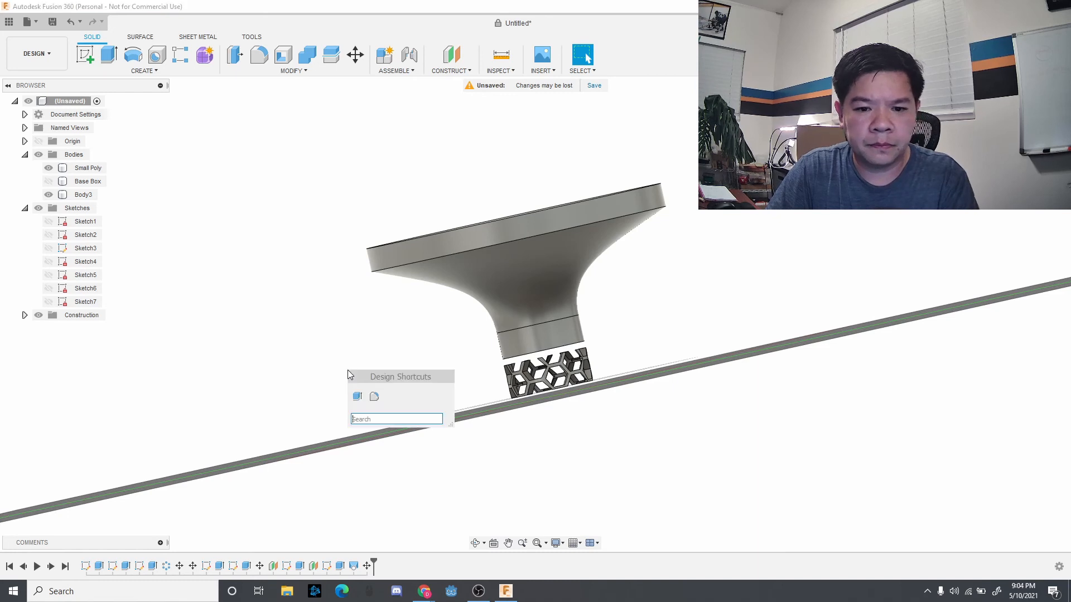
{"action": "type", "text": "she"}
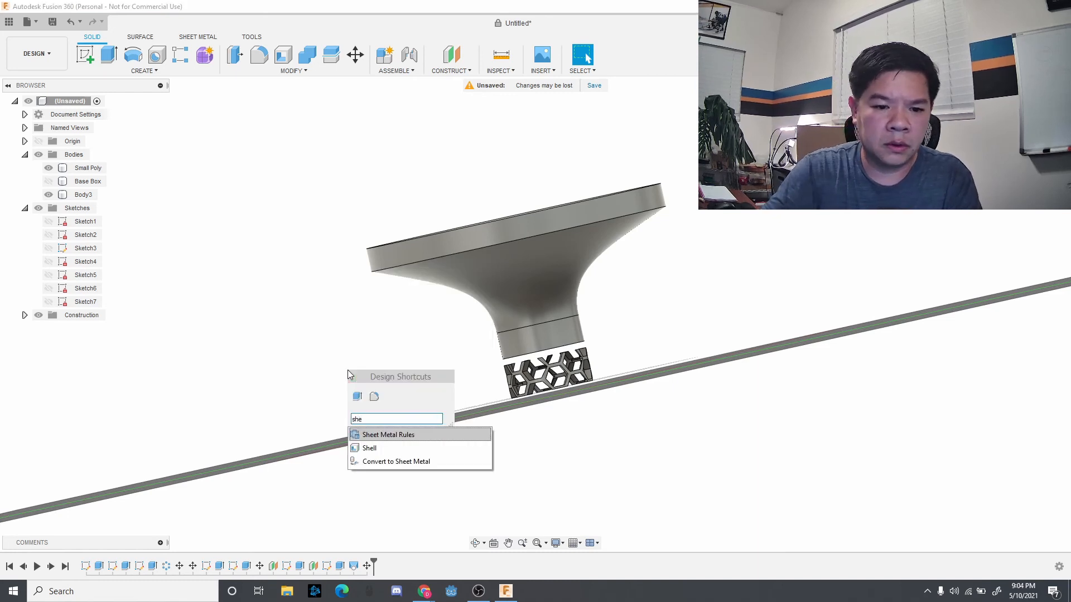
{"action": "left_click", "coordinate": [368, 449]}
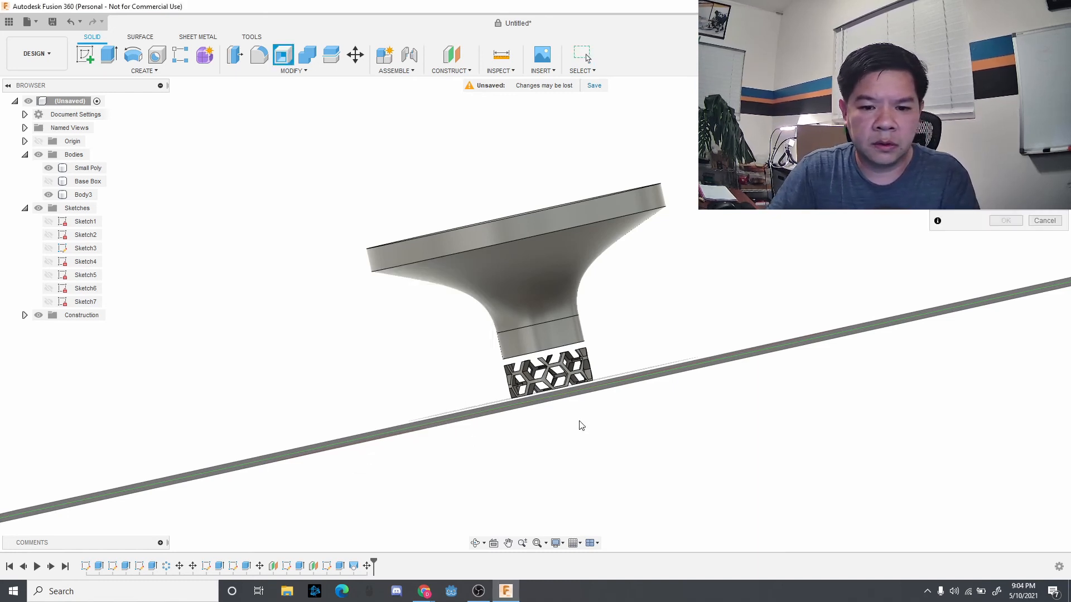
{"action": "left_click", "coordinate": [475, 543]}
{"action": "left_click_drag", "start_coordinate": [605, 473], "coordinate": [585, 405]}
{"action": "key", "text": "Escape"}
{"action": "left_click", "coordinate": [545, 330]}
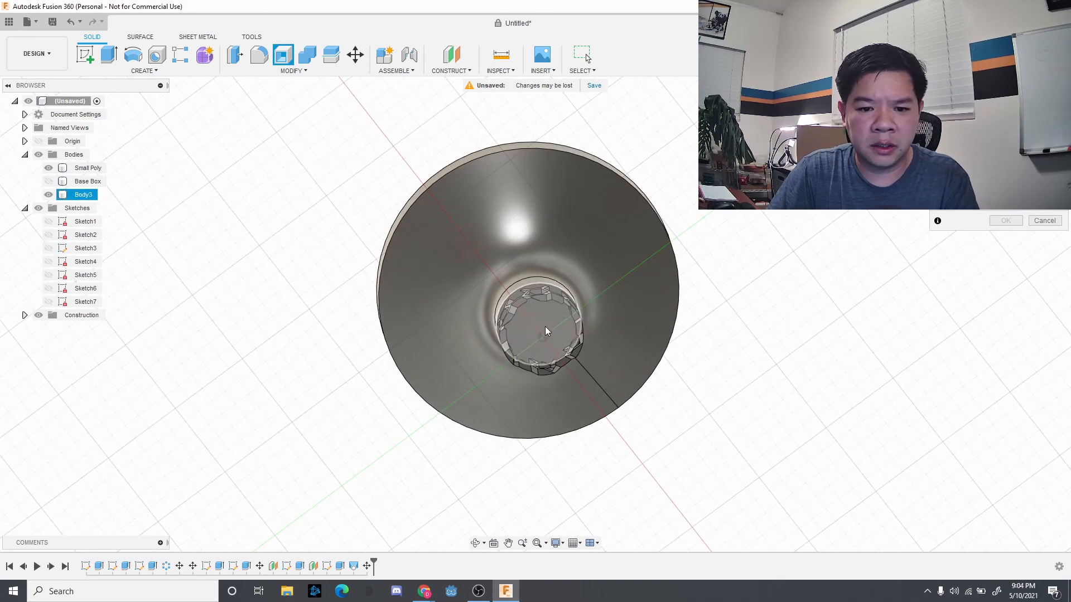
{"action": "left_click", "coordinate": [527, 320]}
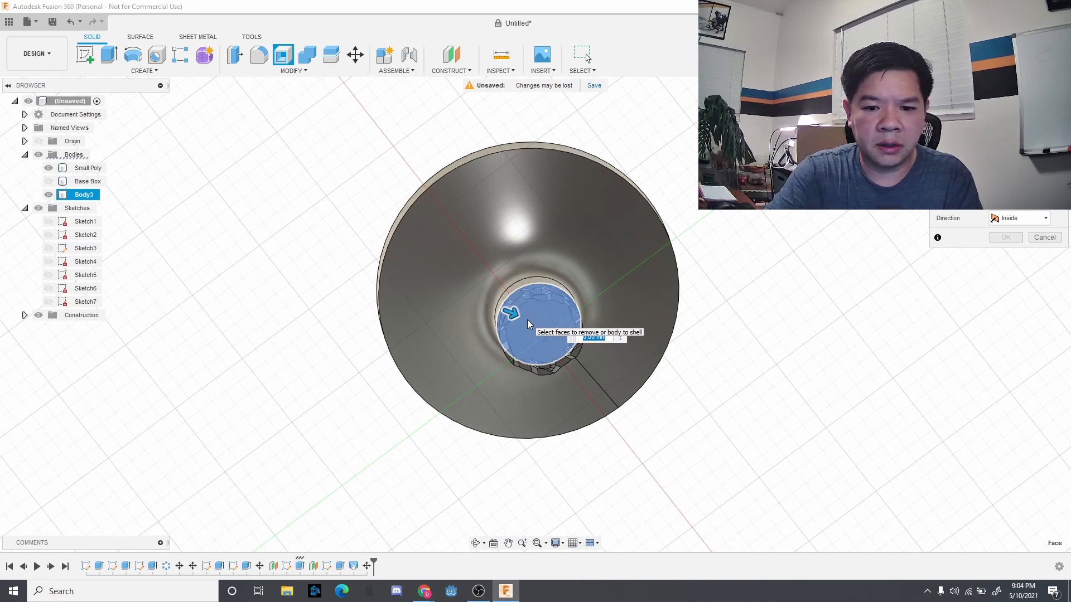
{"action": "type", "text": "2"}
{"action": "key", "text": "Return"}
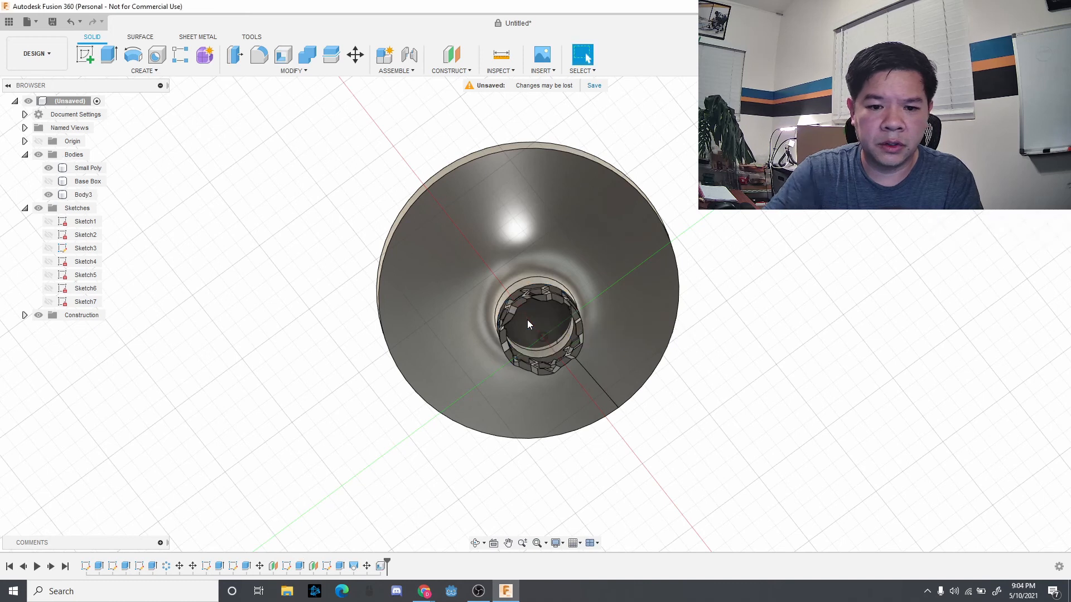
Try to shell the lofted body again with a 2 mm inside thickness, removing its flared side face
{"action": "left_click", "coordinate": [542, 323]}
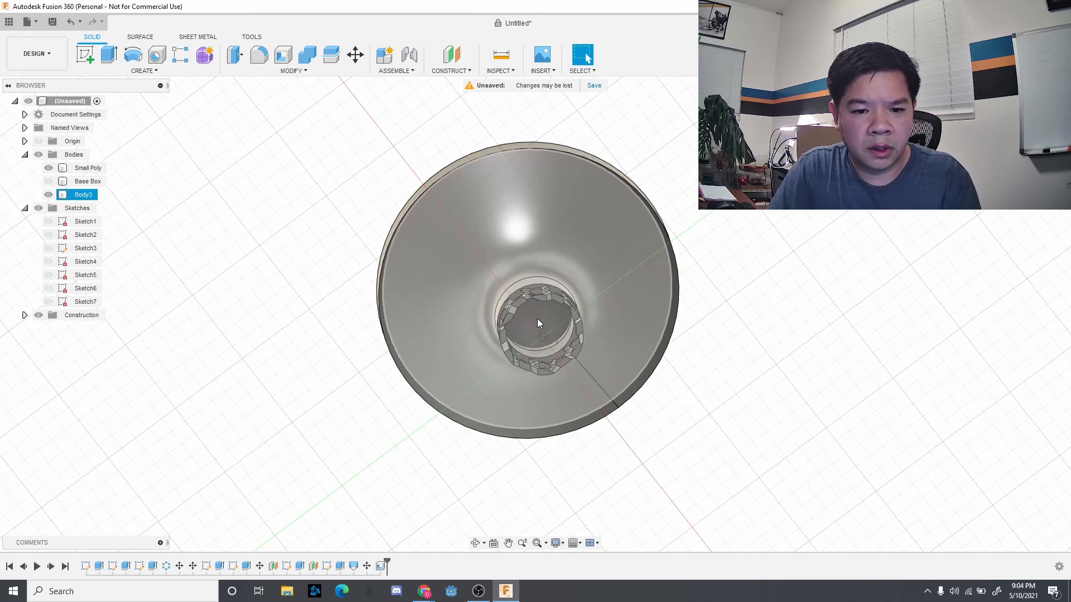
{"action": "left_click", "coordinate": [858, 411]}
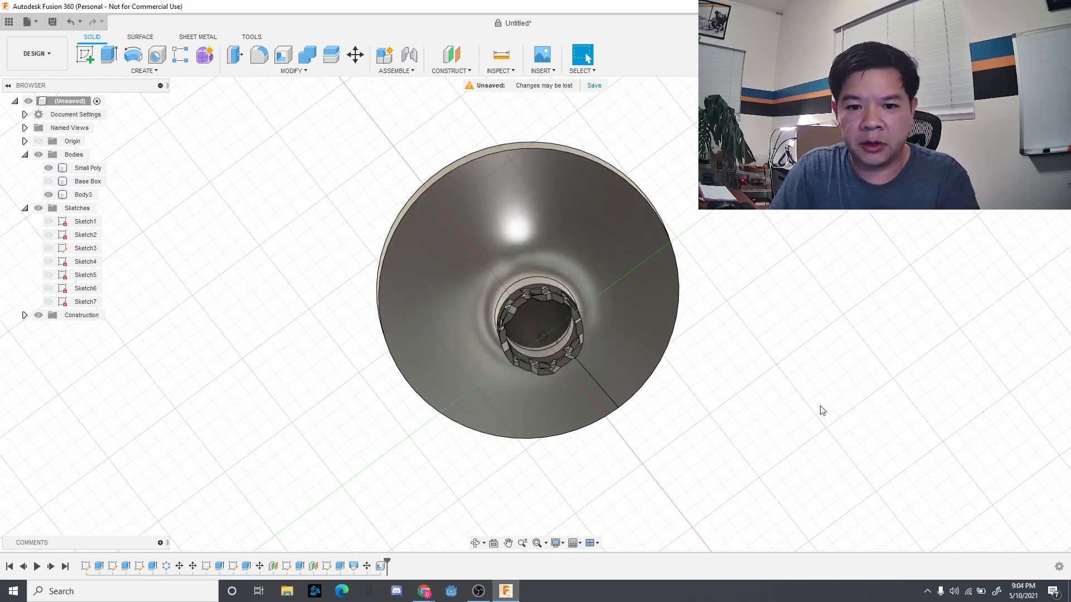
{"action": "type", "text": "s"}
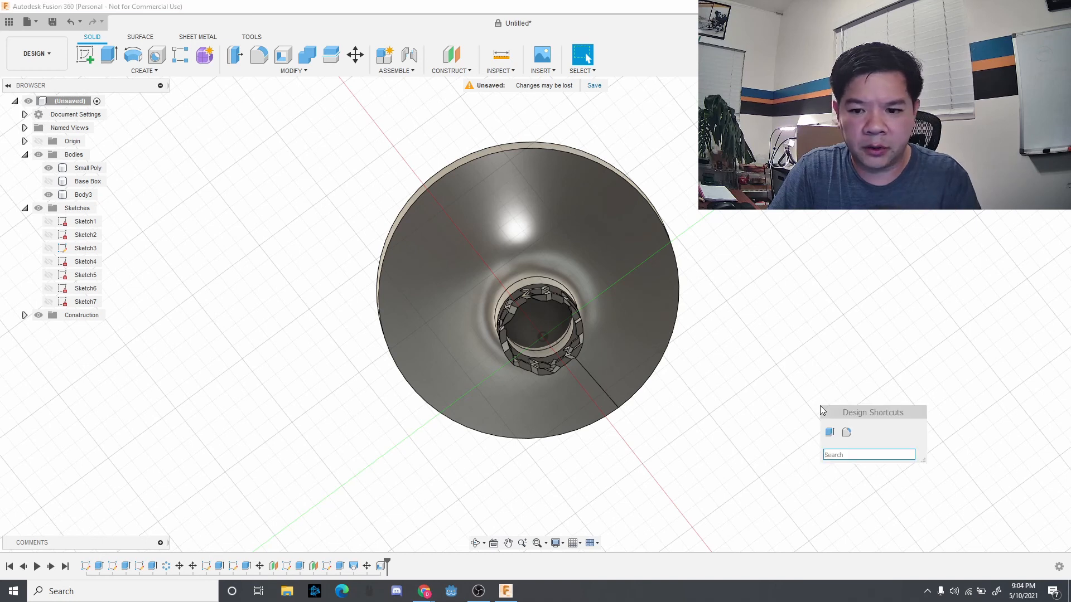
{"action": "type", "text": "shell"}
{"action": "key", "text": "Return"}
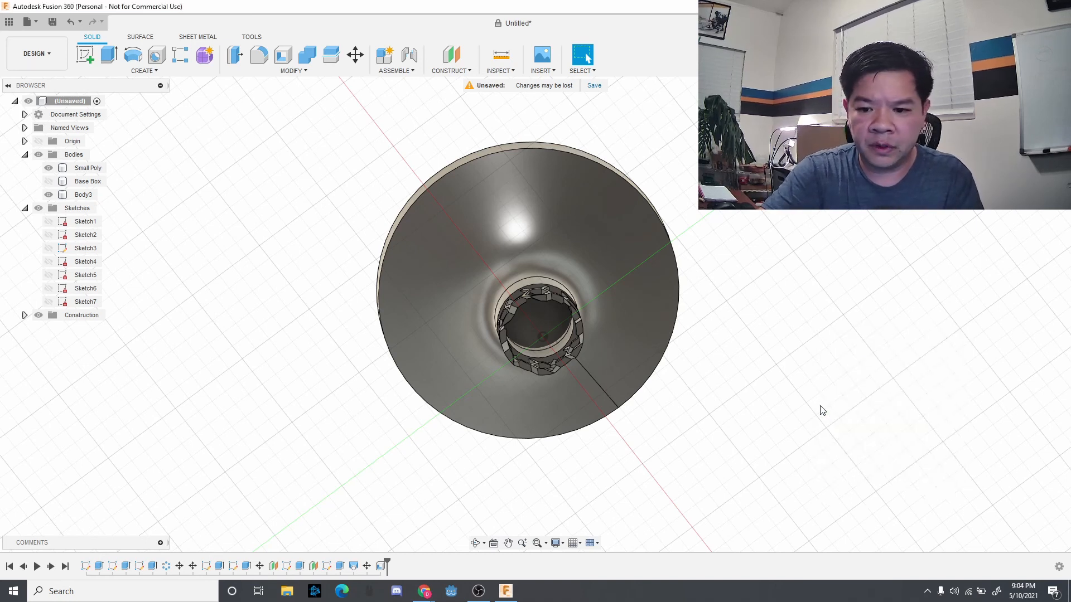
{"action": "left_click", "coordinate": [580, 353]}
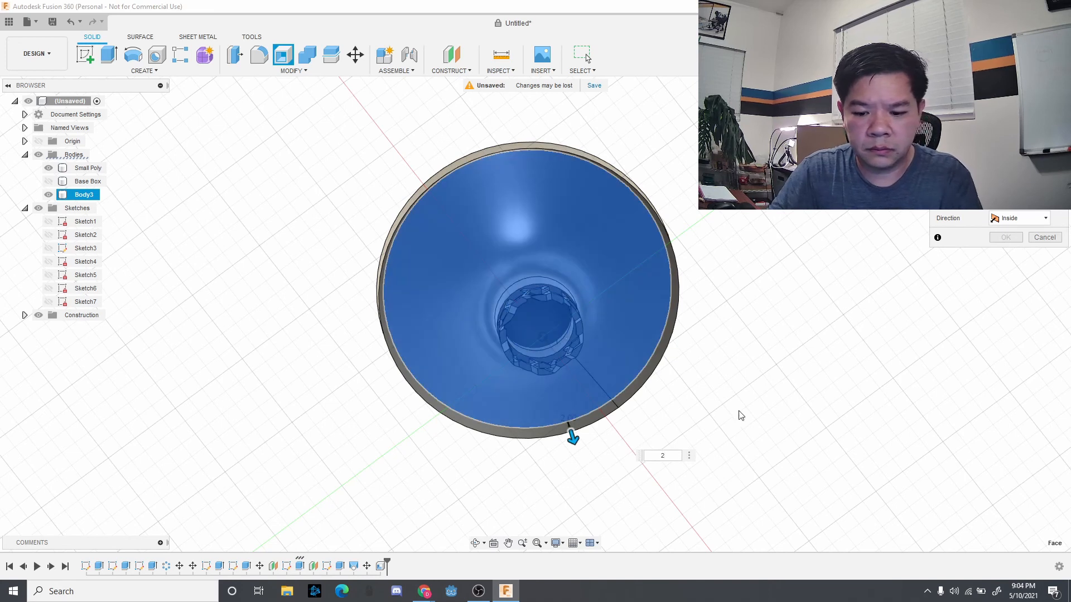
{"action": "key", "text": "Return"}
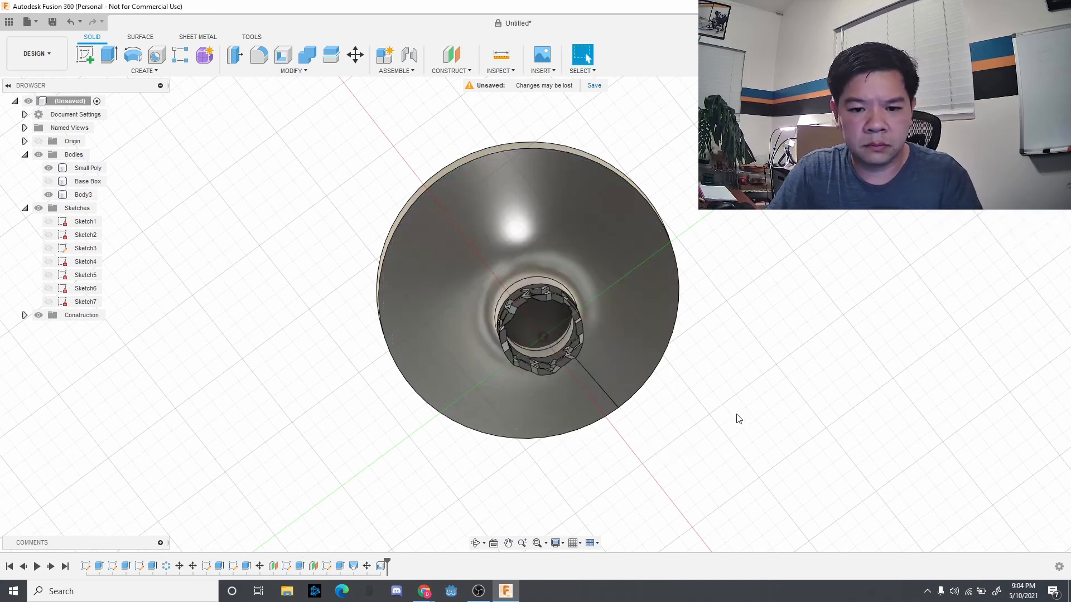
Try to shell the lofted body with a 2 mm inside thickness, removing the 90 mm disc's flat outer face
{"action": "left_click", "coordinate": [476, 543]}
{"action": "left_click_drag", "start_coordinate": [592, 485], "coordinate": [749, 505]}
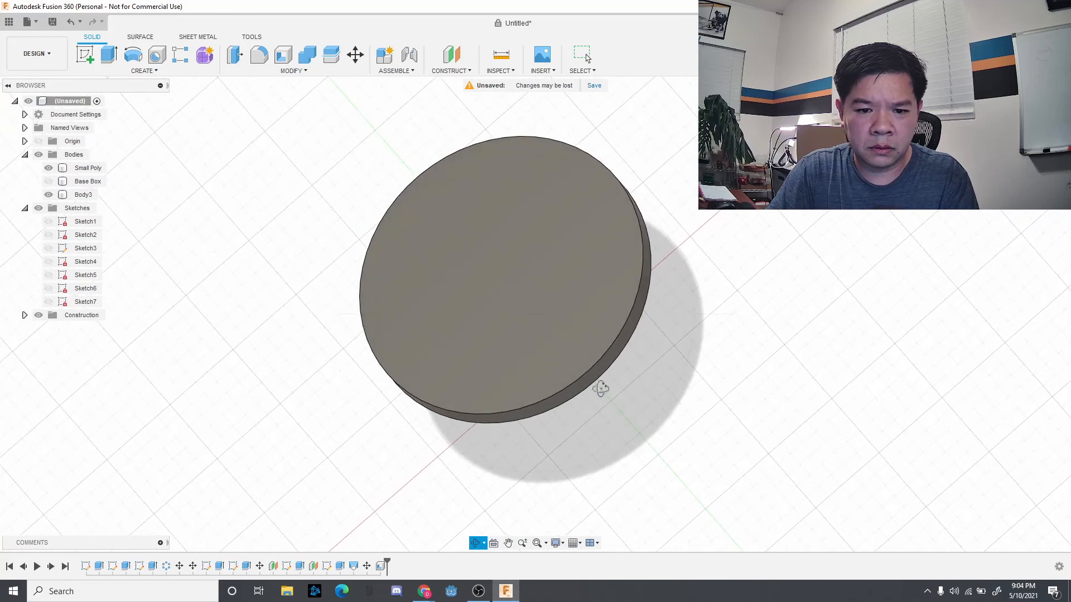
{"action": "key", "text": "Escape"}
{"action": "left_click", "coordinate": [516, 331]}
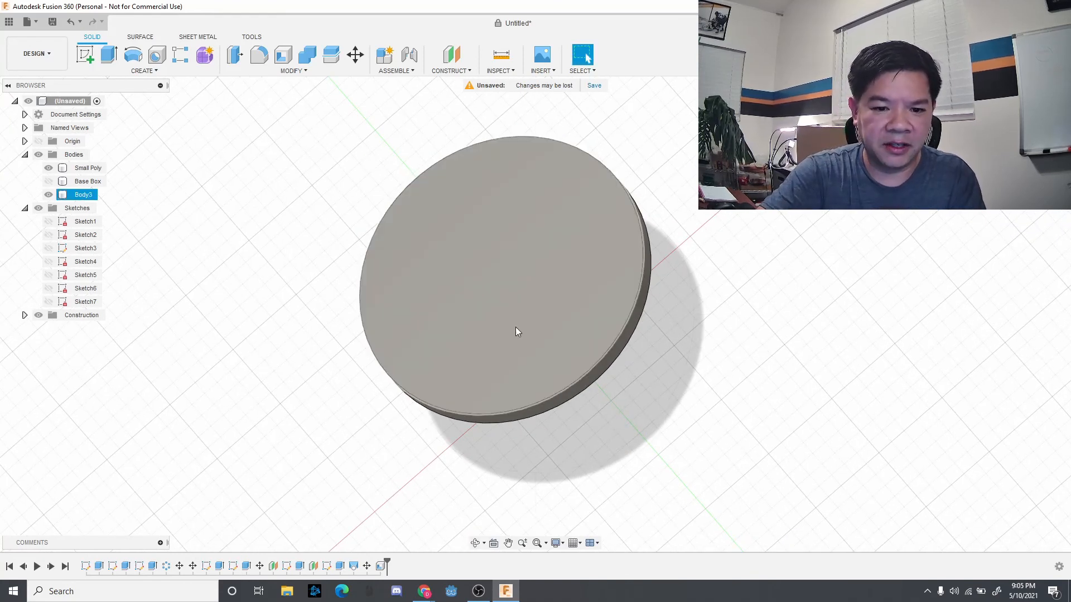
{"action": "type", "text": "s"}
{"action": "type", "text": "shell"}
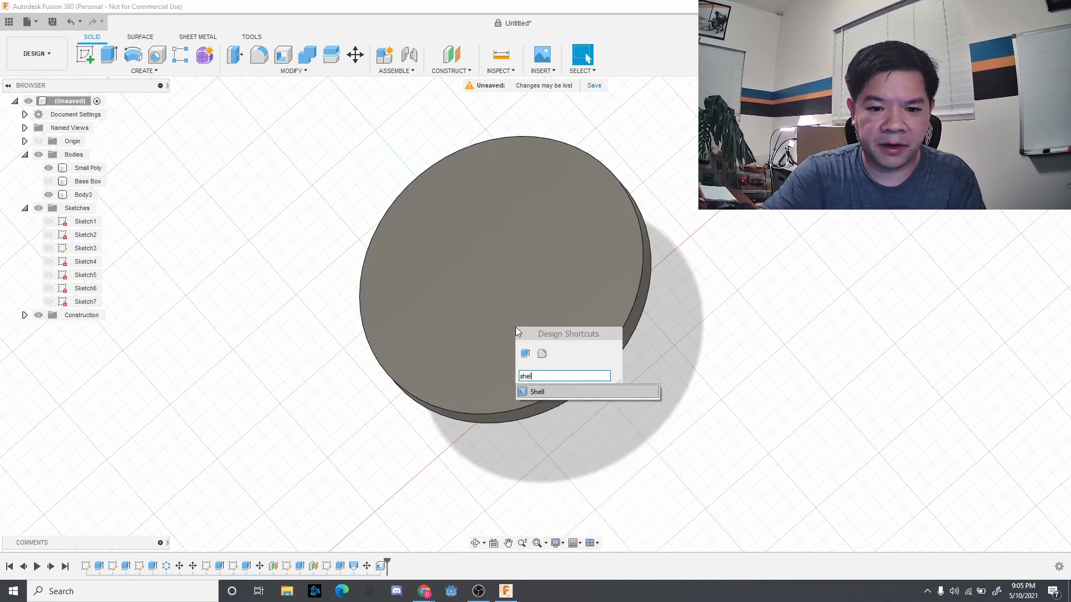
{"action": "key", "text": "Return"}
{"action": "left_click", "coordinate": [515, 327]}
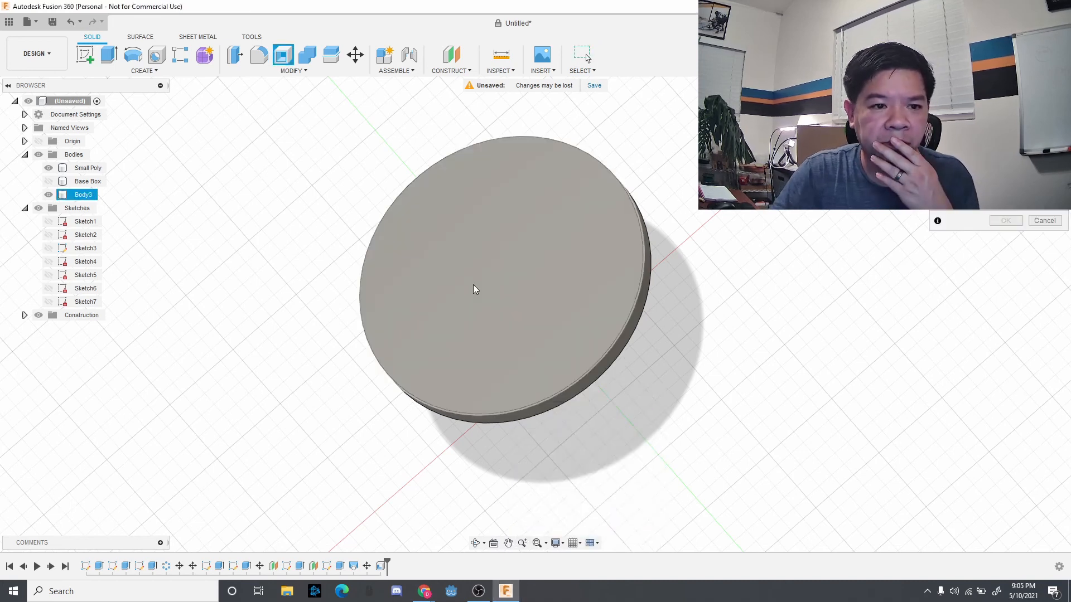
{"action": "left_click", "coordinate": [499, 312]}
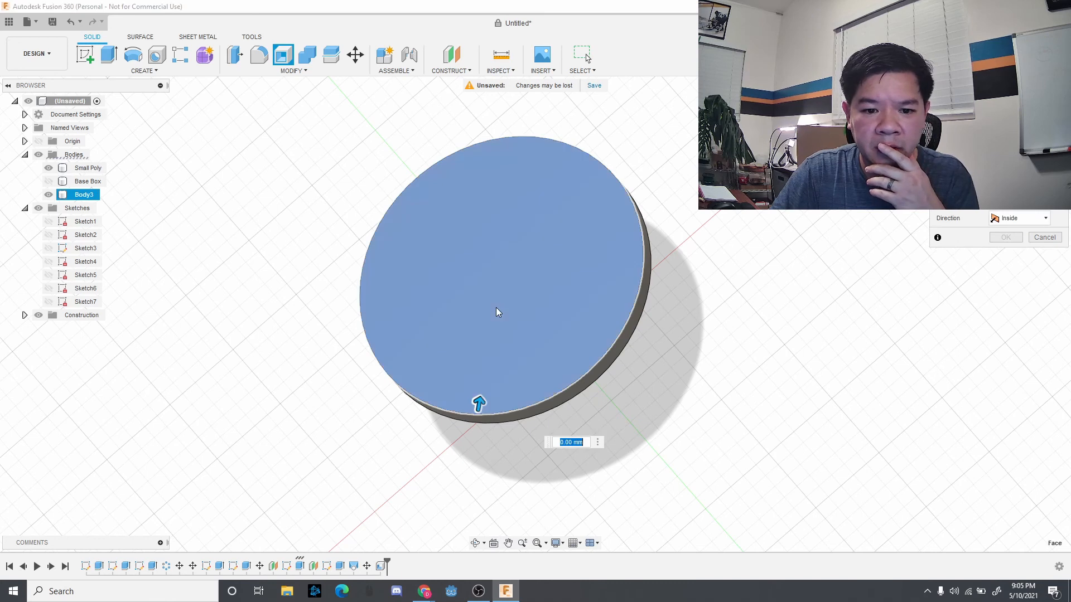
{"action": "type", "text": "2"}
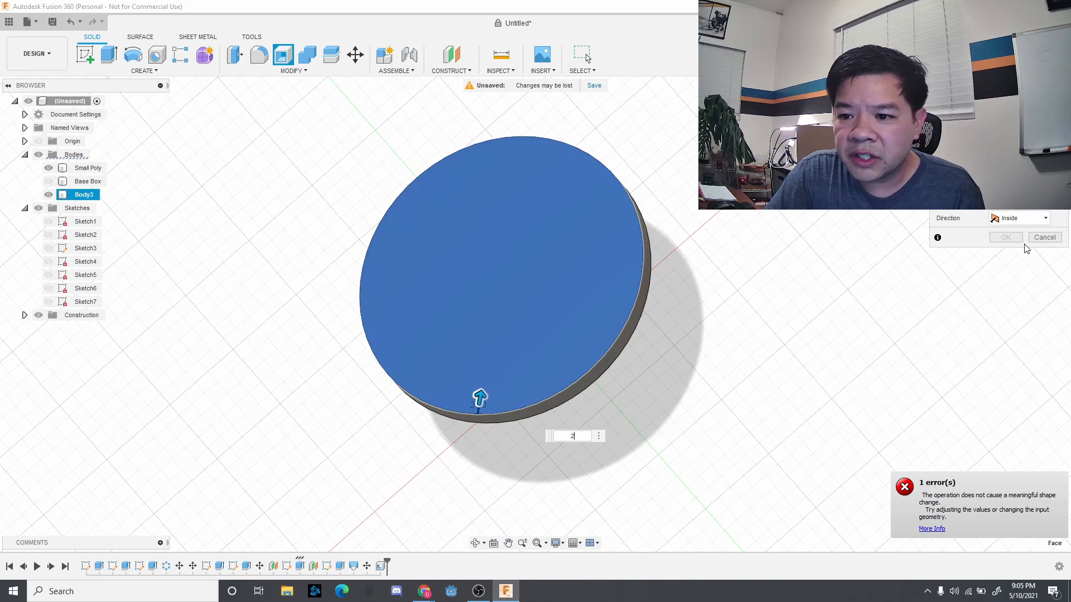
{"action": "left_click", "coordinate": [1030, 219]}
{"action": "left_click", "coordinate": [1031, 220]}
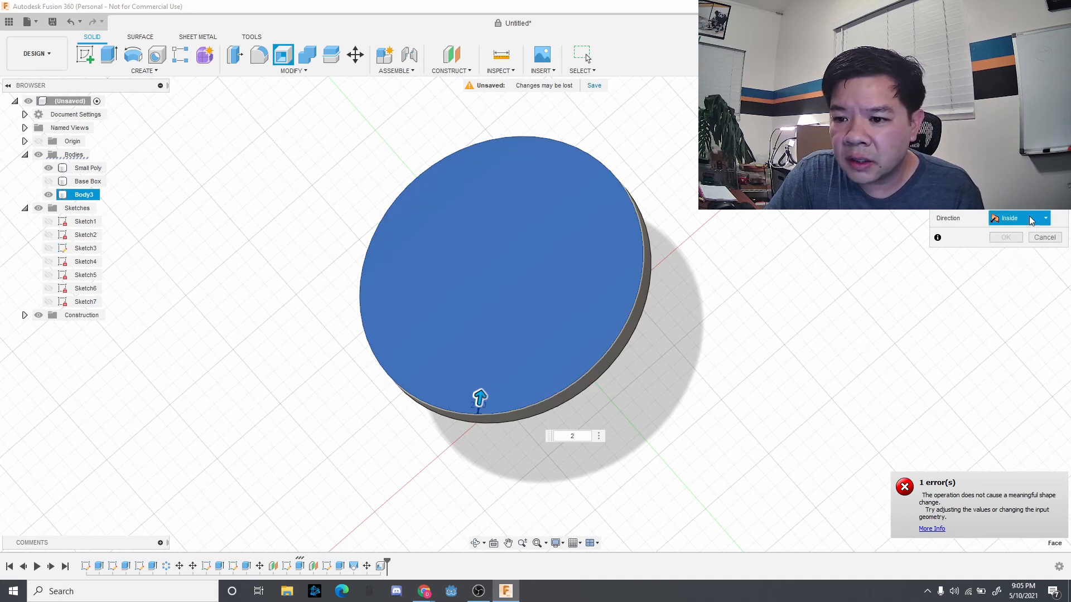
{"action": "mouse_move", "coordinate": [481, 398]}
{"action": "left_mouse_down"}
{"action": "mouse_move", "coordinate": [478, 368]}
{"action": "mouse_move", "coordinate": [478, 402]}
{"action": "left_mouse_up"}
{"action": "type", "text": "2"}
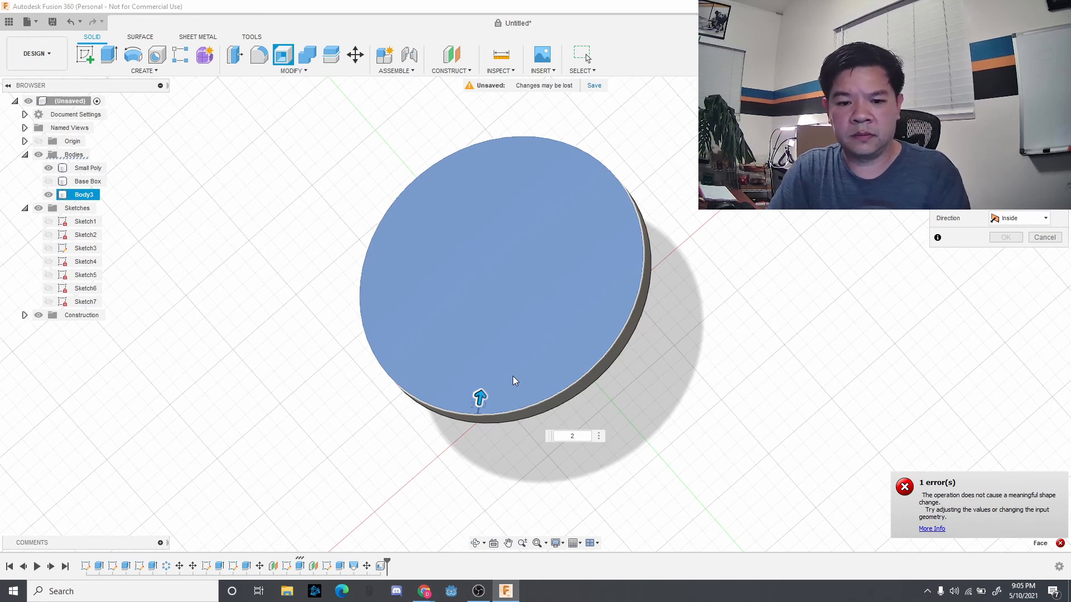
{"action": "key", "text": "Escape"}
Show the Base Box body again around the lofted part and the lattice ring
{"action": "left_click", "coordinate": [506, 368]}
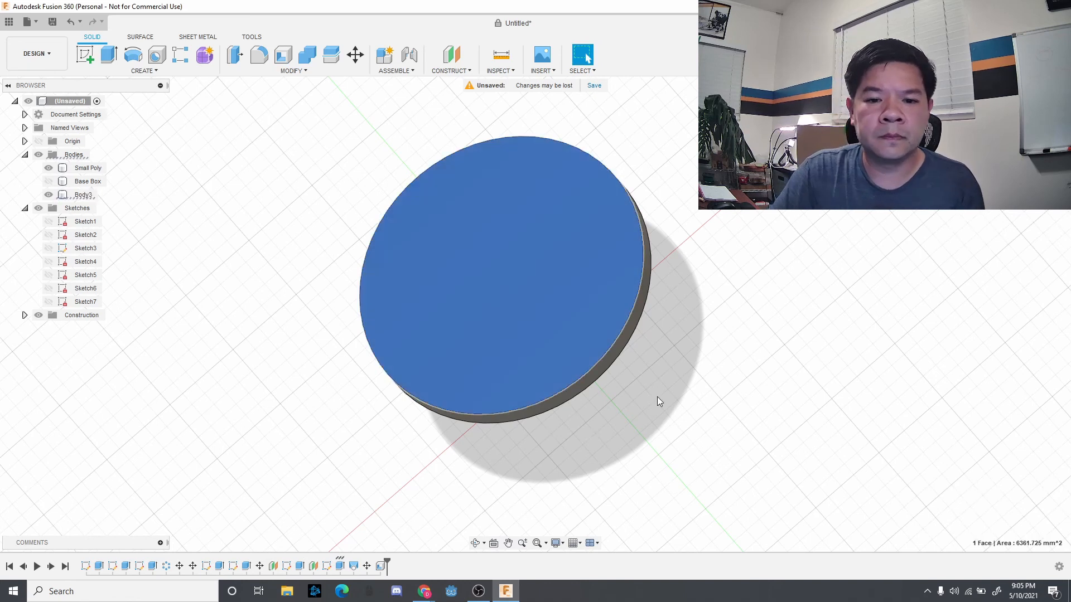
{"action": "left_click", "coordinate": [474, 544]}
{"action": "left_click_drag", "start_coordinate": [648, 451], "coordinate": [657, 359]}
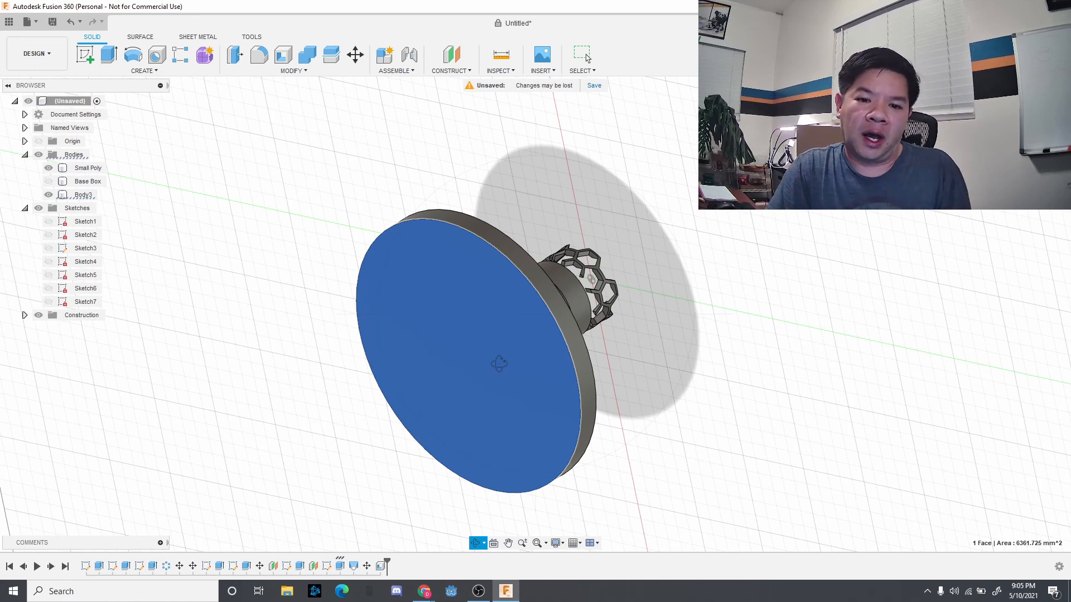
{"action": "left_click_drag", "start_coordinate": [666, 391], "coordinate": [505, 424]}
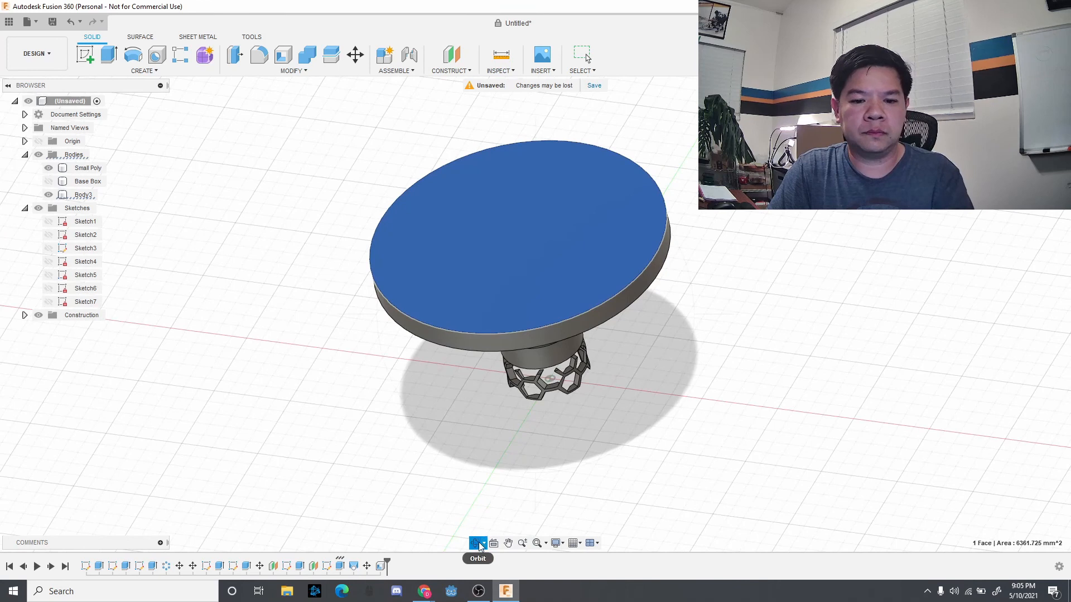
{"action": "left_click_drag", "start_coordinate": [560, 480], "coordinate": [559, 444]}
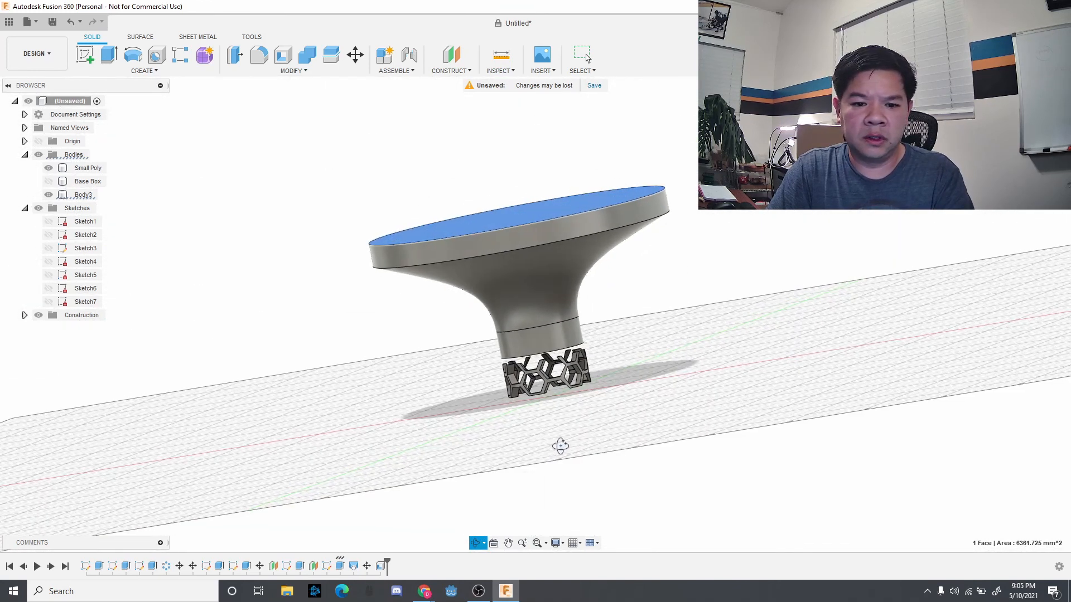
{"action": "left_click", "coordinate": [49, 181]}
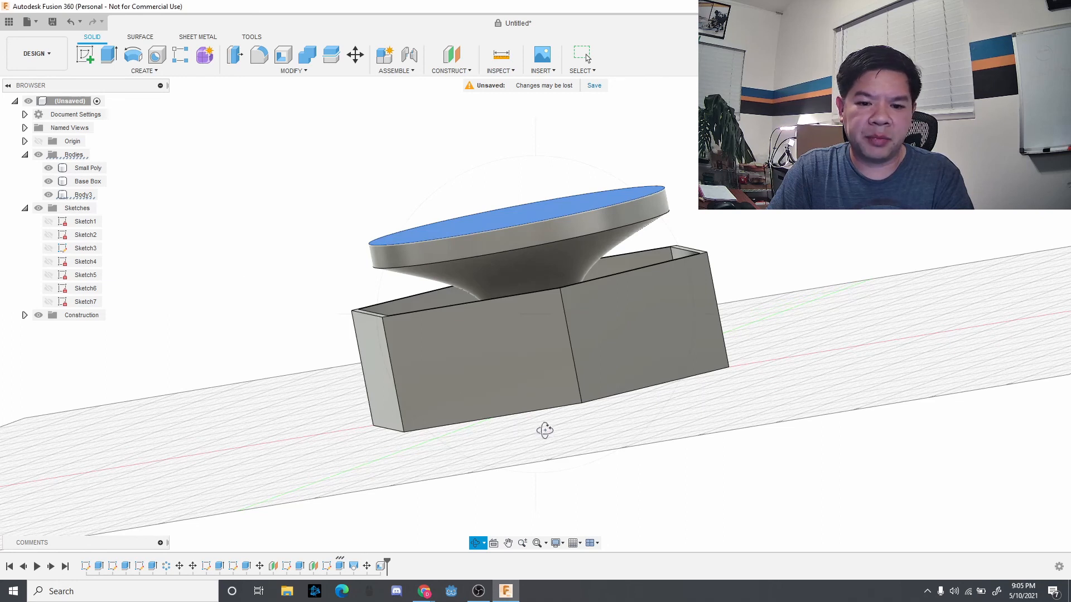
{"action": "left_click_drag", "start_coordinate": [545, 430], "coordinate": [548, 475]}
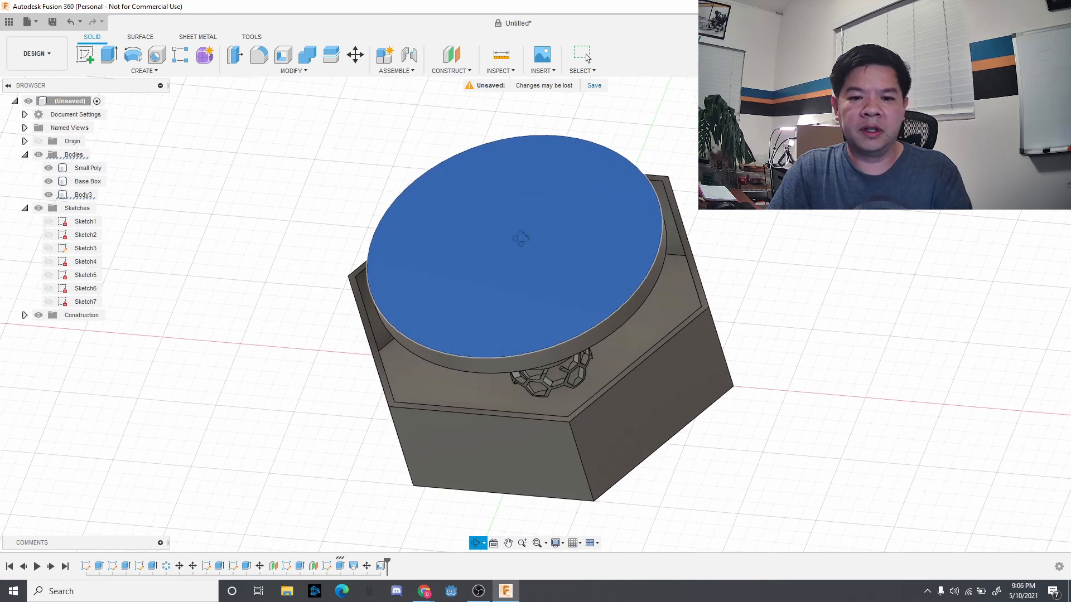
{"action": "key", "text": "Escape"}
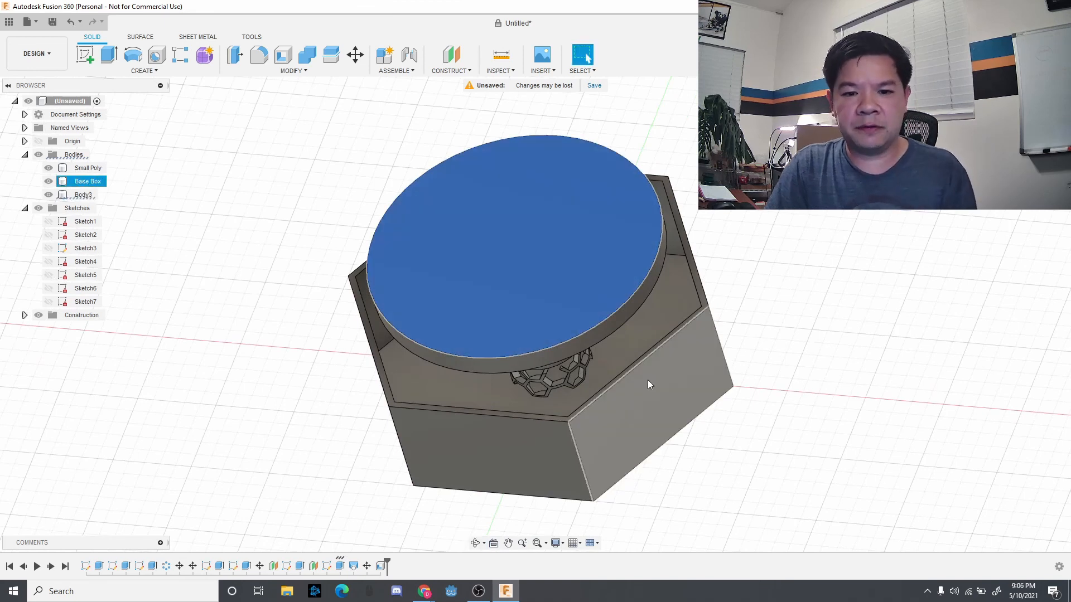
Inspect how the 90 mm disc and lattice ring sit relative to the hexagonal box's rim
{"action": "left_click", "coordinate": [642, 351]}
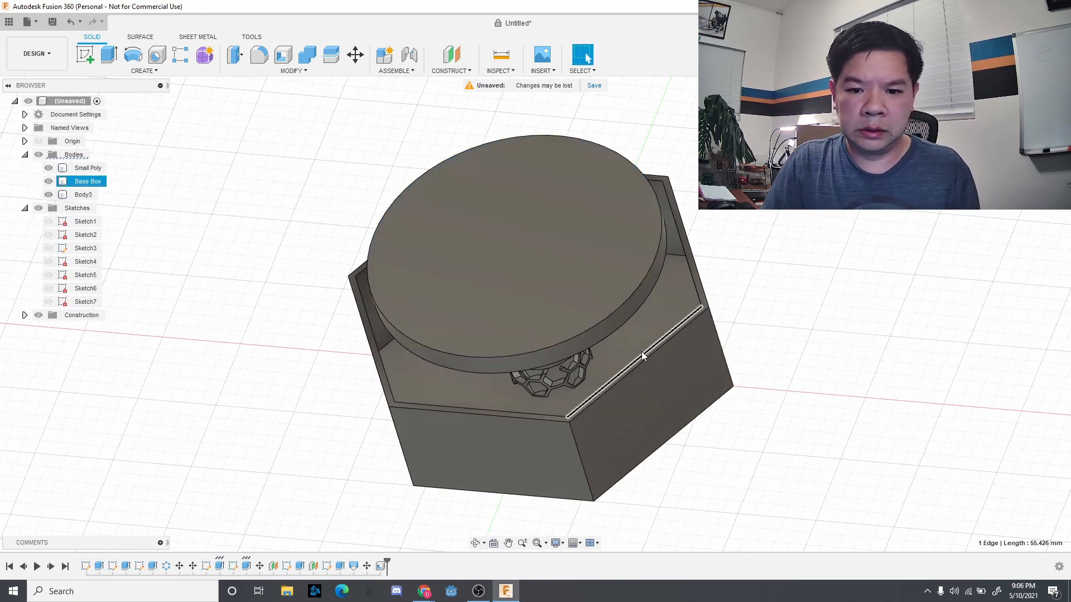
{"action": "left_click", "coordinate": [582, 229]}
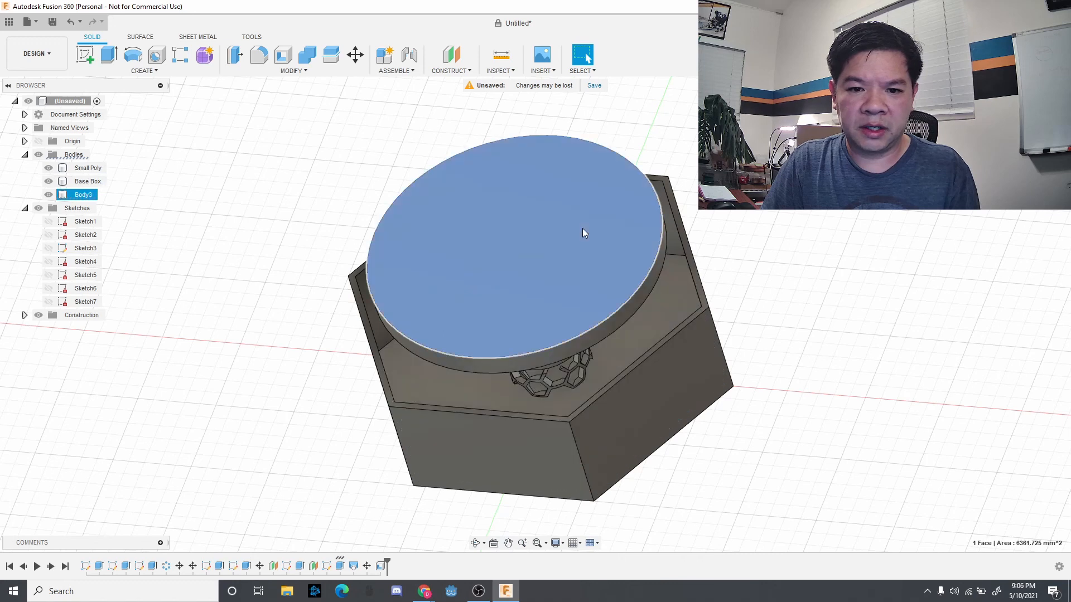
{"action": "key", "text": "Escape"}
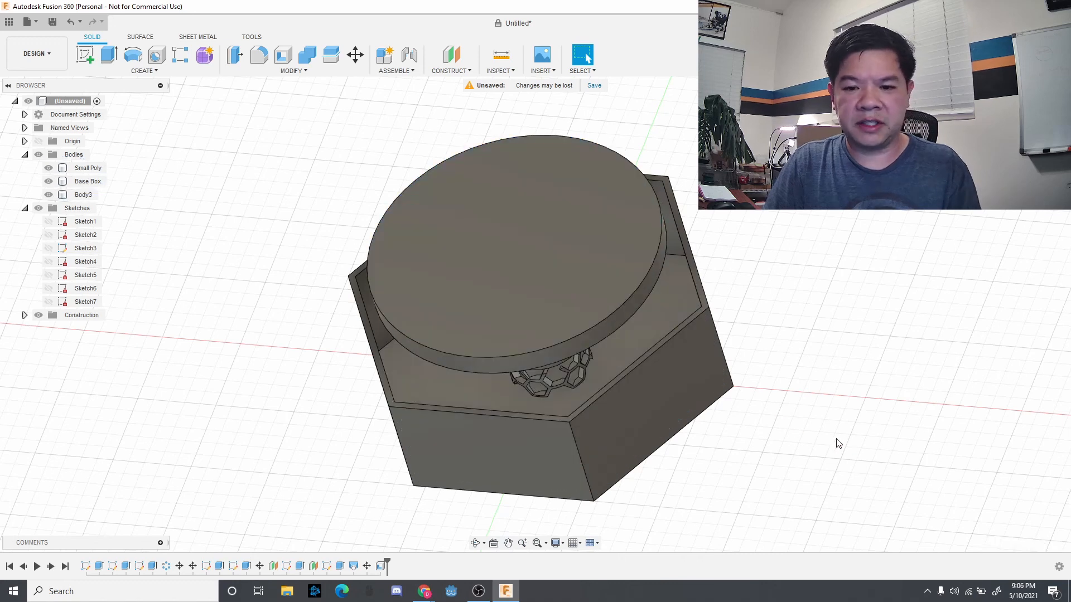
{"action": "left_click", "coordinate": [476, 544]}
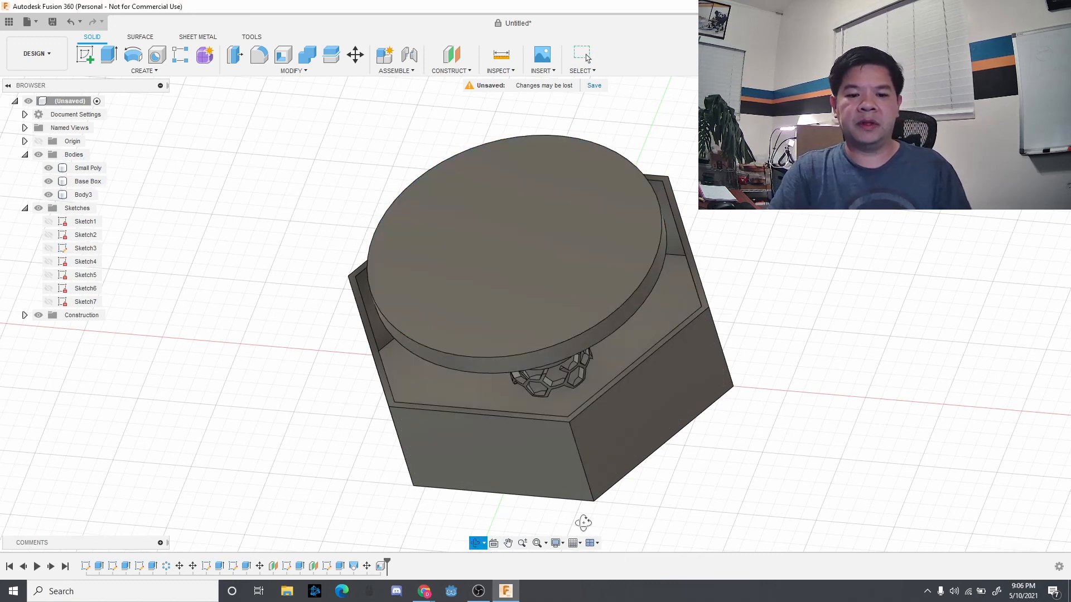
{"action": "left_click_drag", "start_coordinate": [725, 447], "coordinate": [706, 441]}
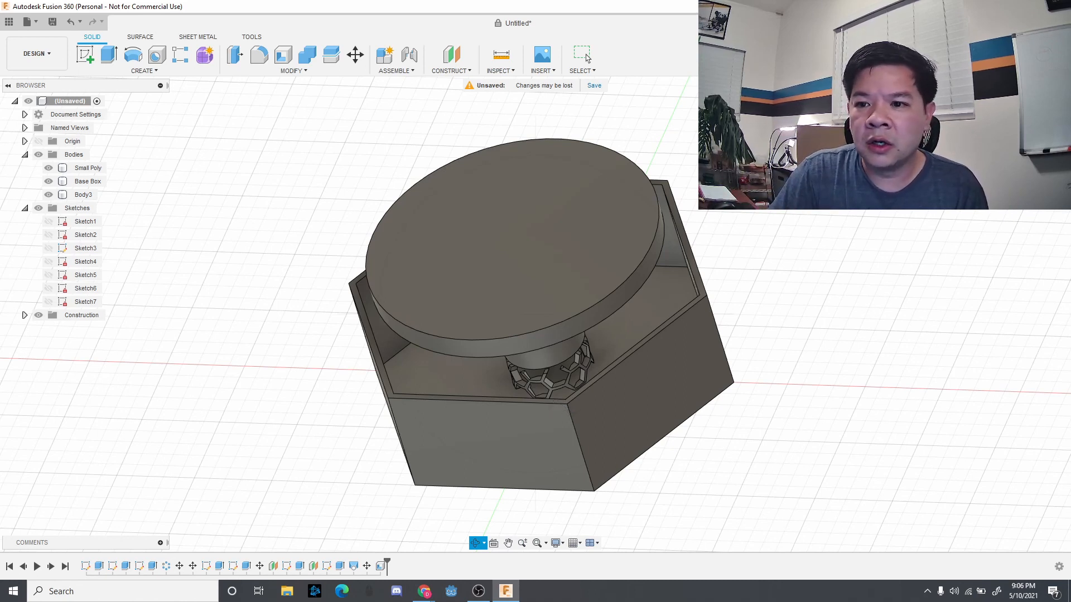
{"action": "left_click", "coordinate": [587, 57]}
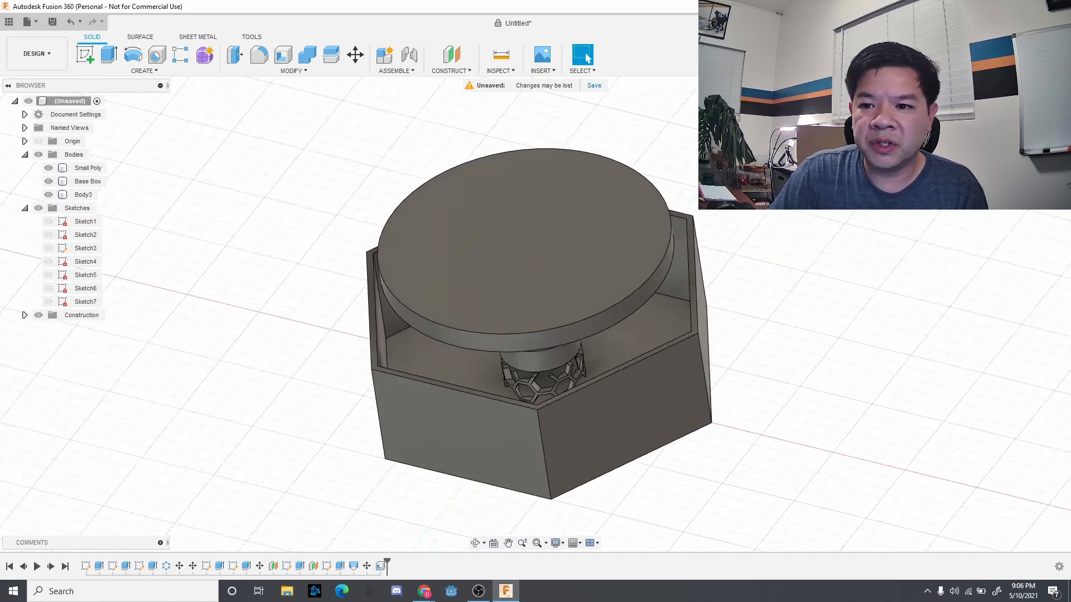